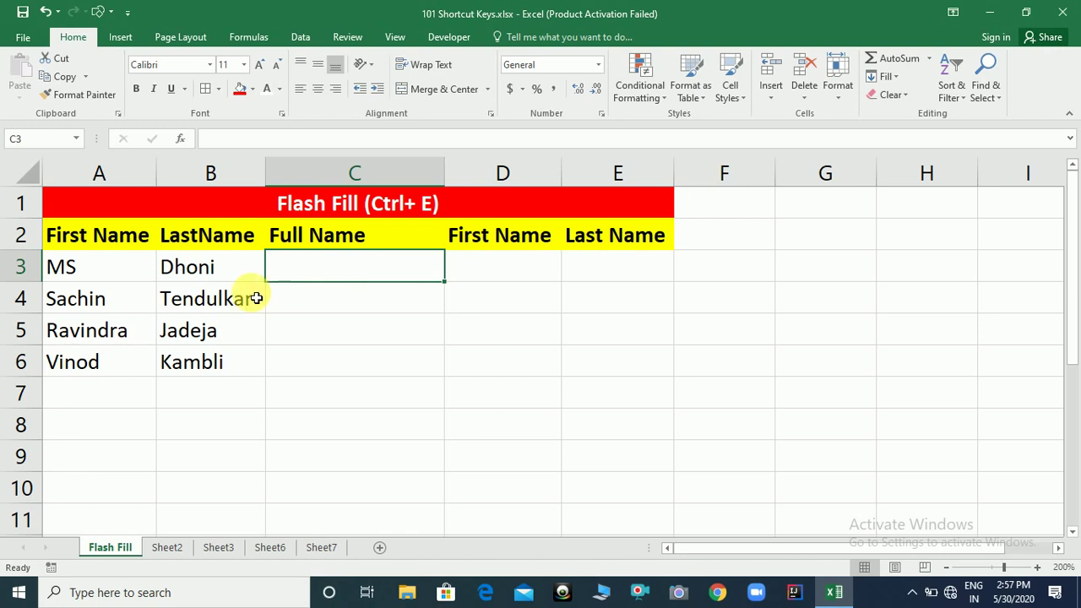
# Step: Enter the first person's combined first and last name in C3 as an example
pyautogui.click(123, 278)
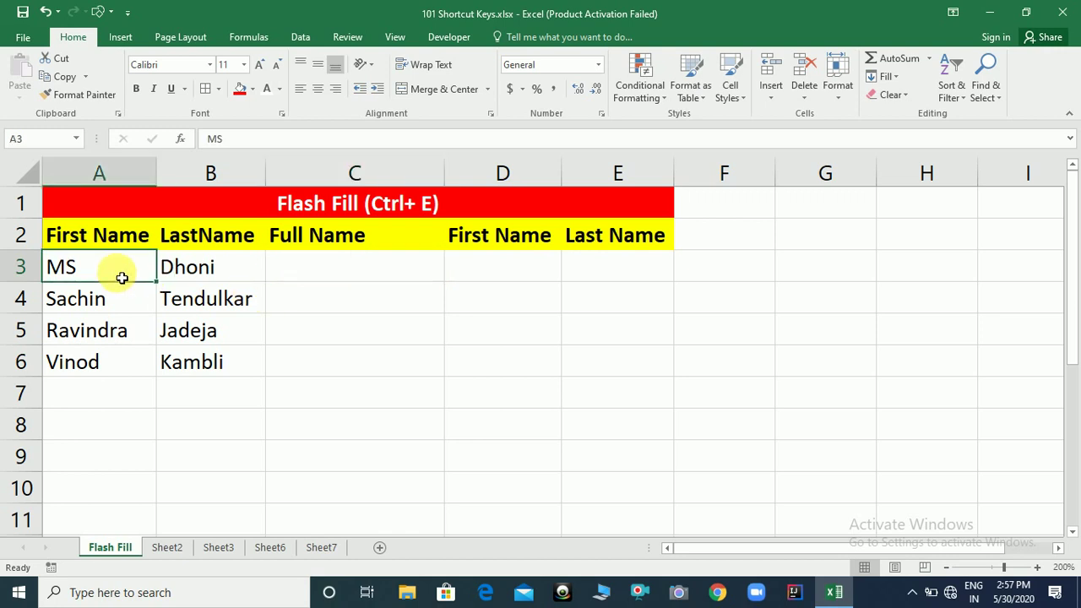
pyautogui.click(211, 267)
pyautogui.click(318, 267)
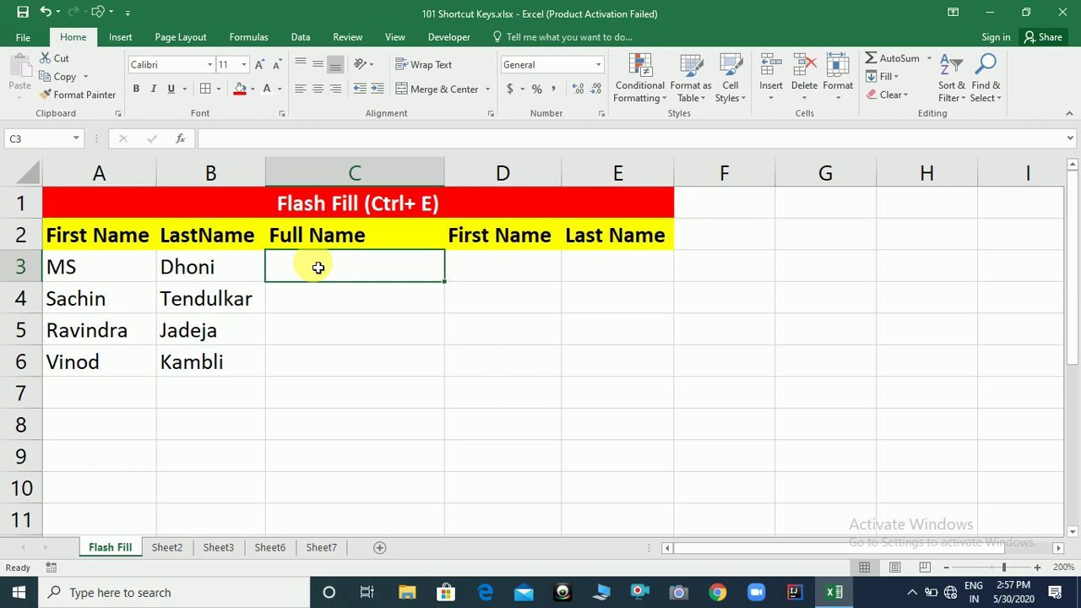
pyautogui.write('M')
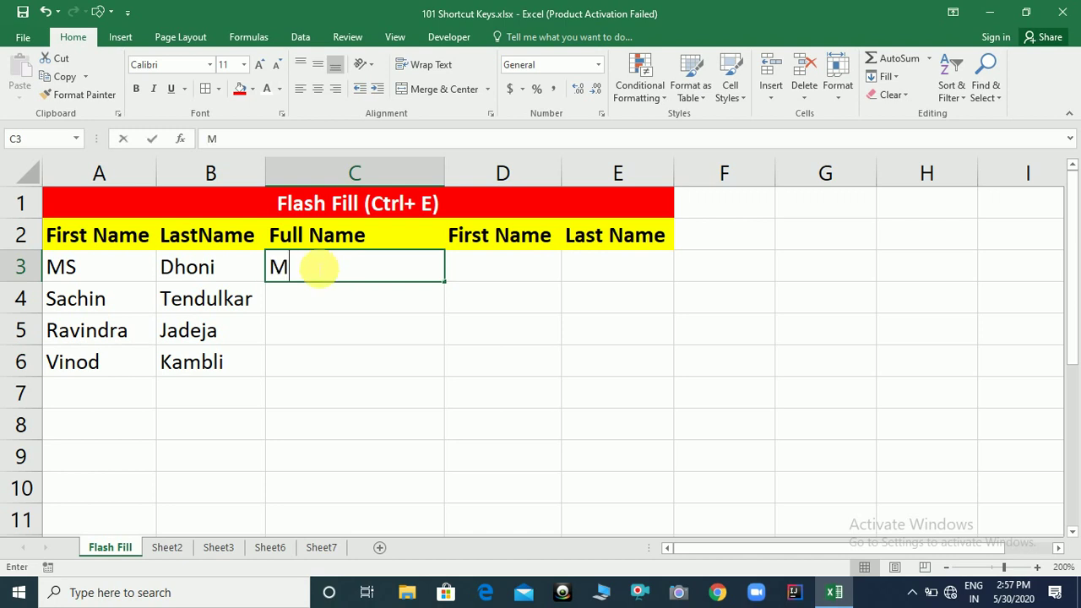
pyautogui.write('S')
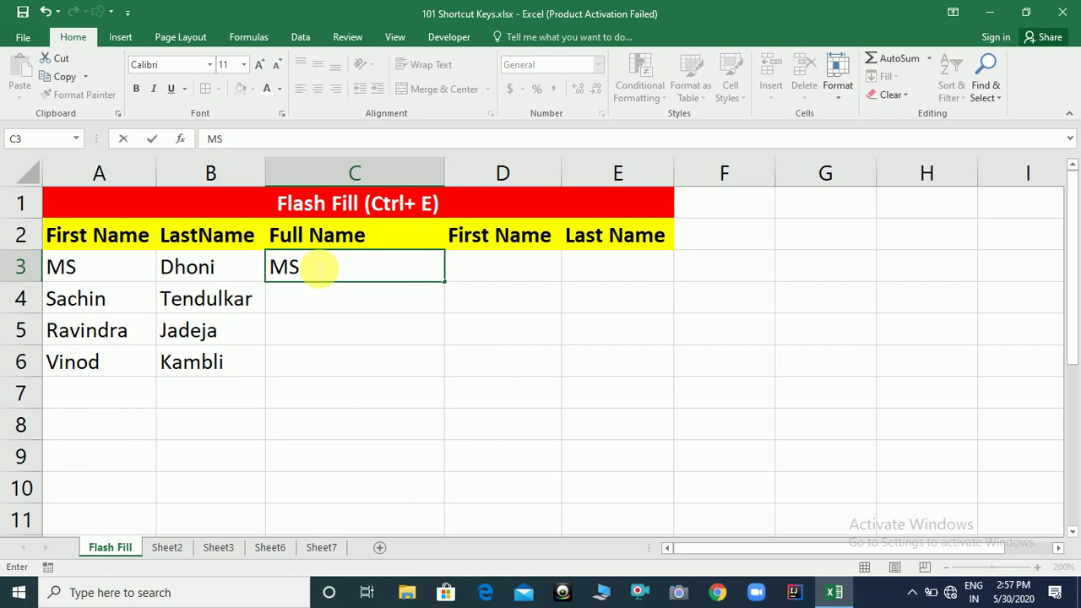
pyautogui.write(' Dhoni')
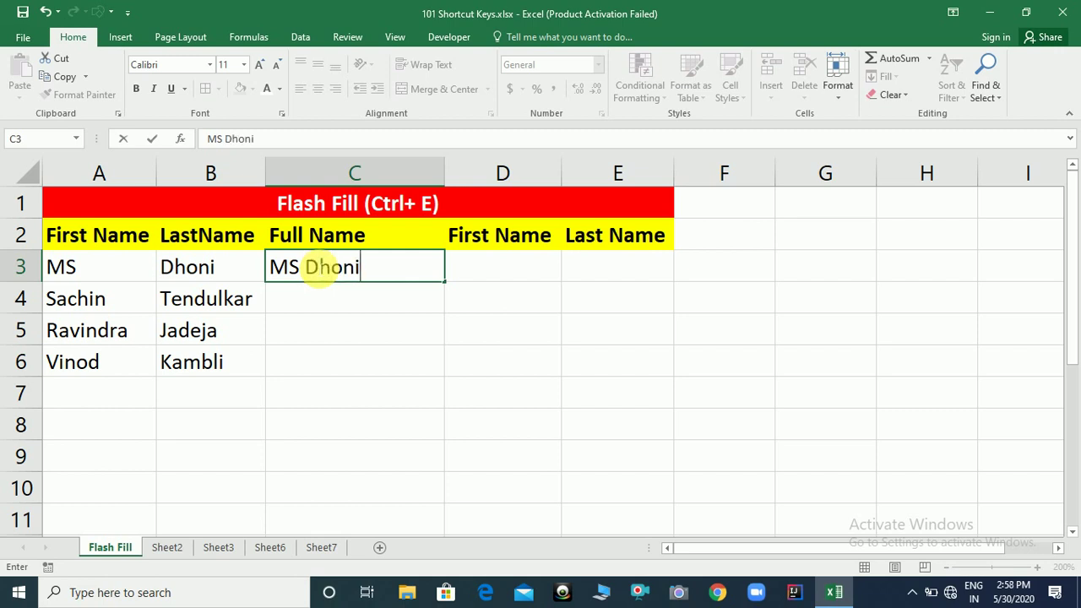
pyautogui.press('Return')
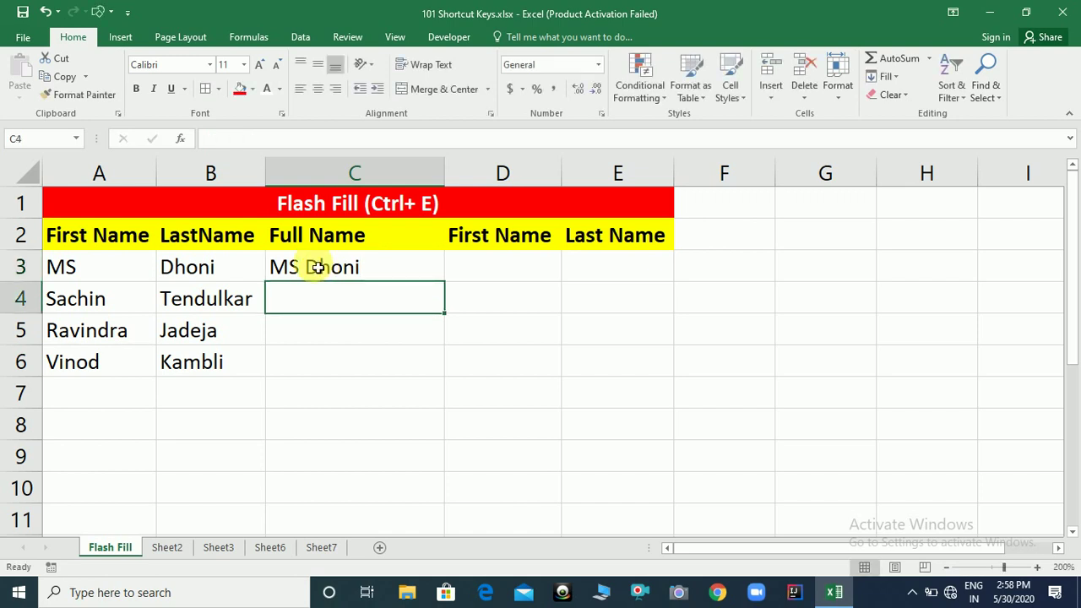
# Step: Flash Fill the remaining full names into C4:C6 with Ctrl+E
pyautogui.click(317, 267)
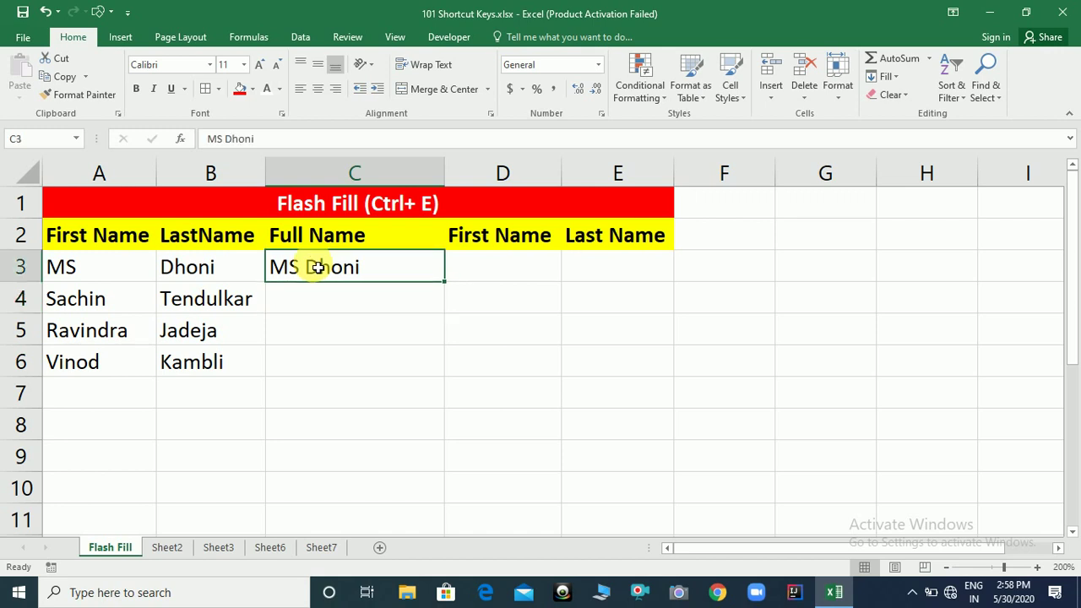
pyautogui.hotkey('ctrl', 'e')
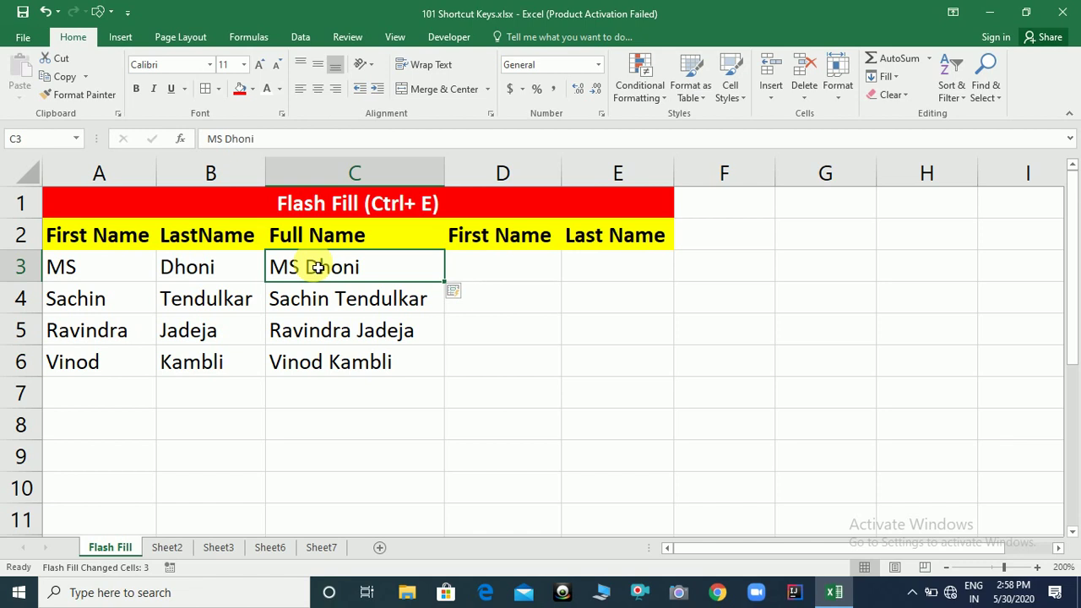
pyautogui.press('Right')
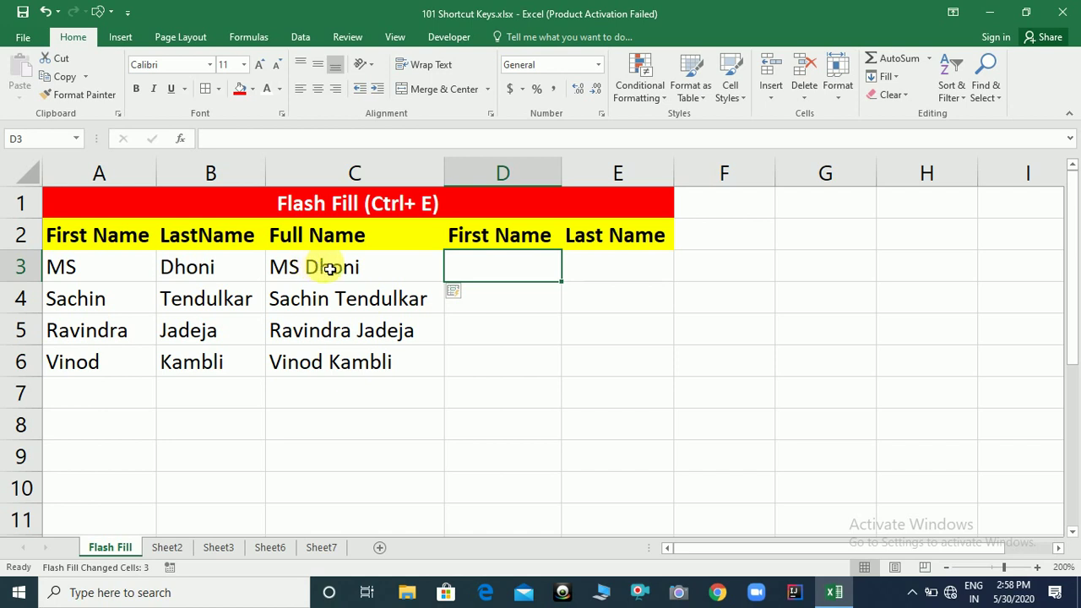
# Step: Enter the example first name in D3 and Flash Fill the first names into D4:D6
pyautogui.click(330, 269)
pyautogui.press('Down')
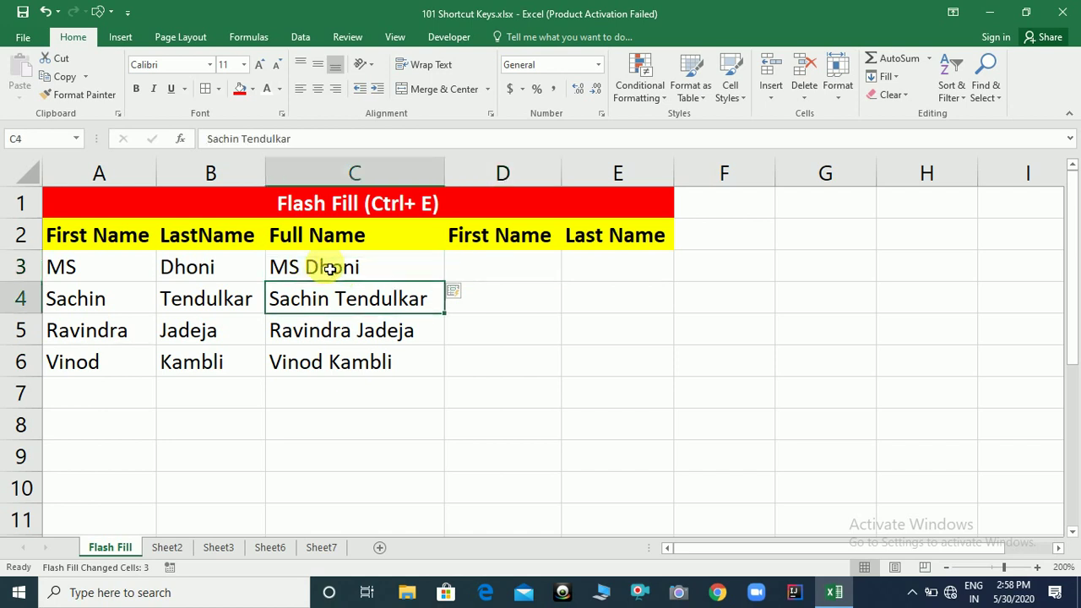
pyautogui.press('Down')
pyautogui.press('Down')
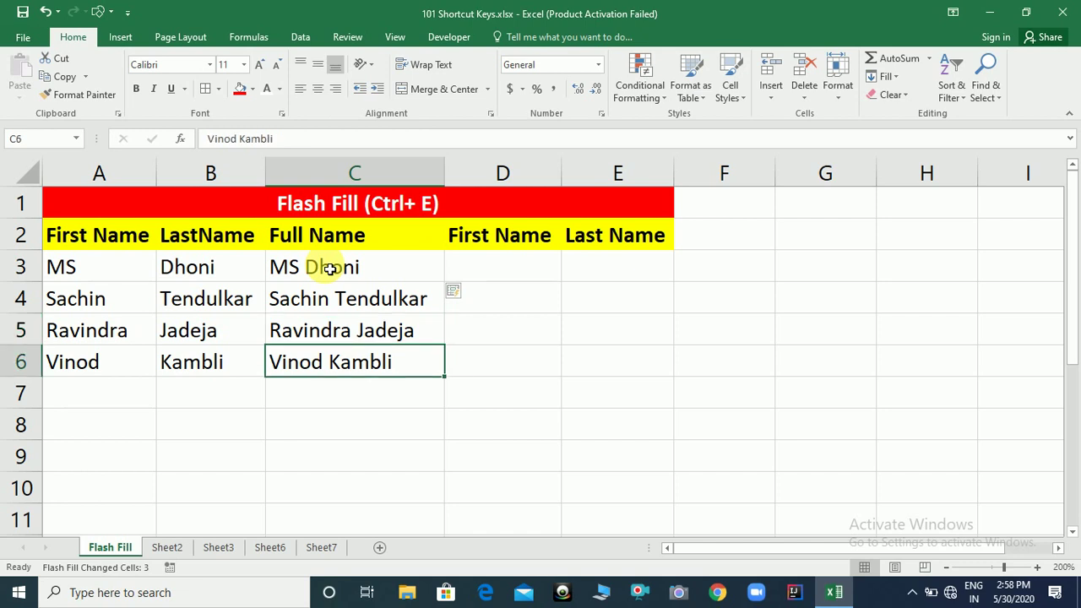
pyautogui.press('Up')
pyautogui.press('Up')
pyautogui.press('Up')
pyautogui.press('Right')
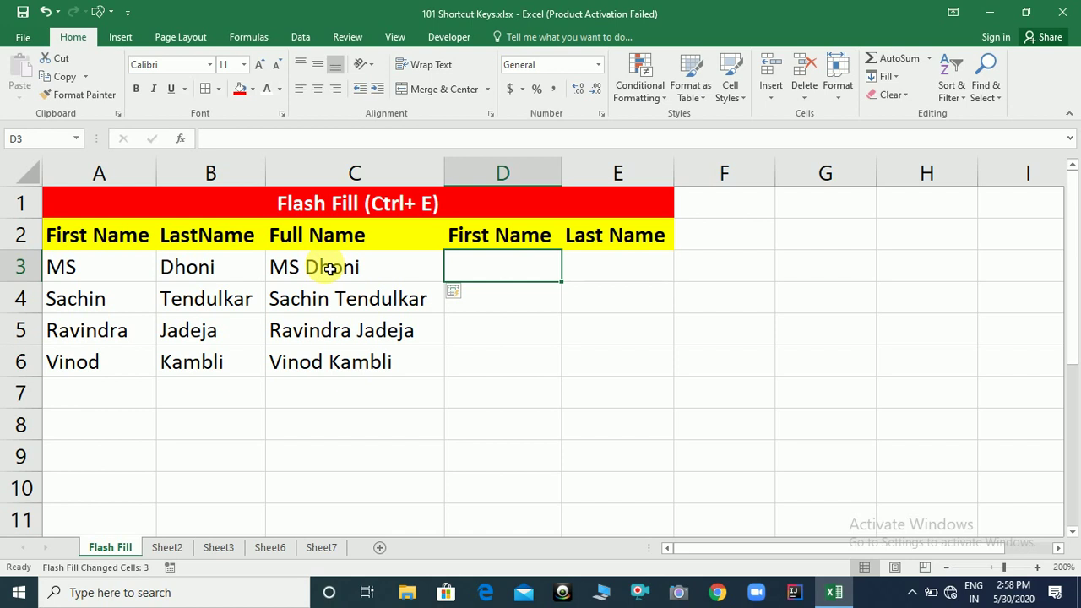
pyautogui.write('MS')
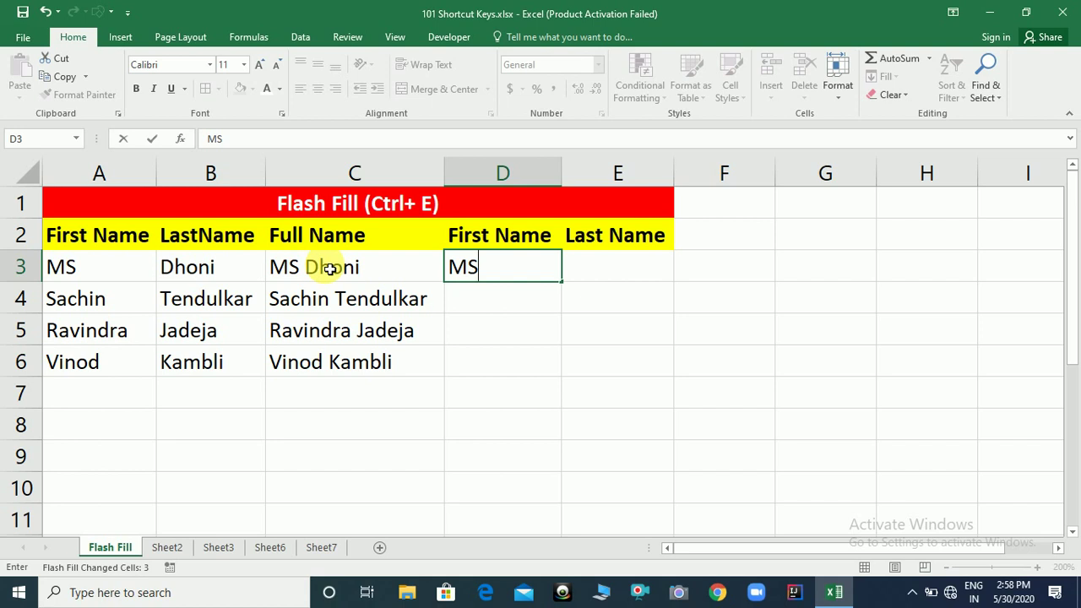
pyautogui.press('Return')
pyautogui.press('Up')
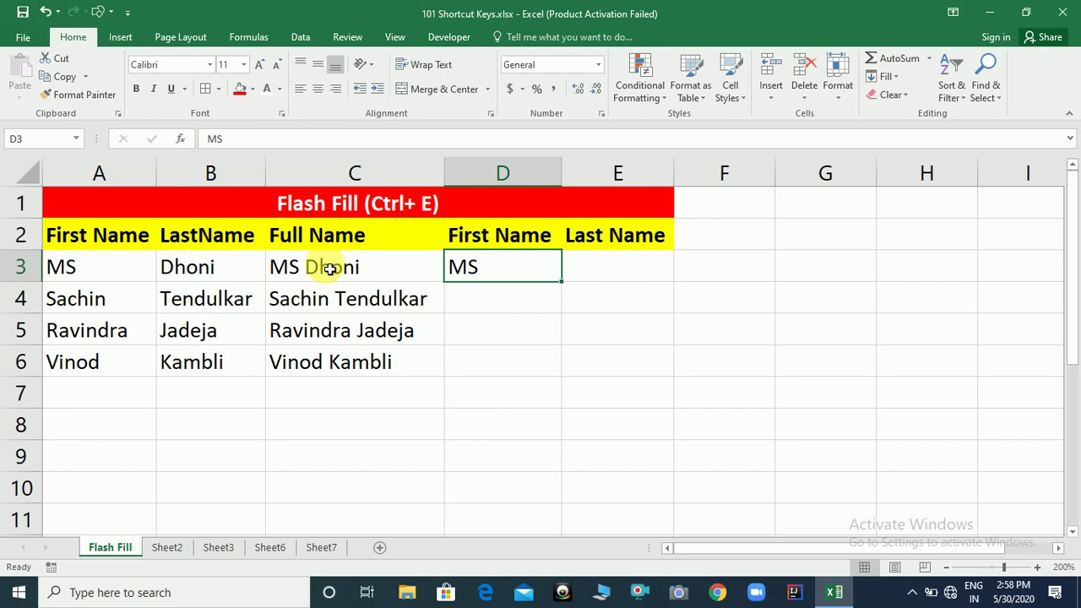
pyautogui.hotkey('ctrl', 'e')
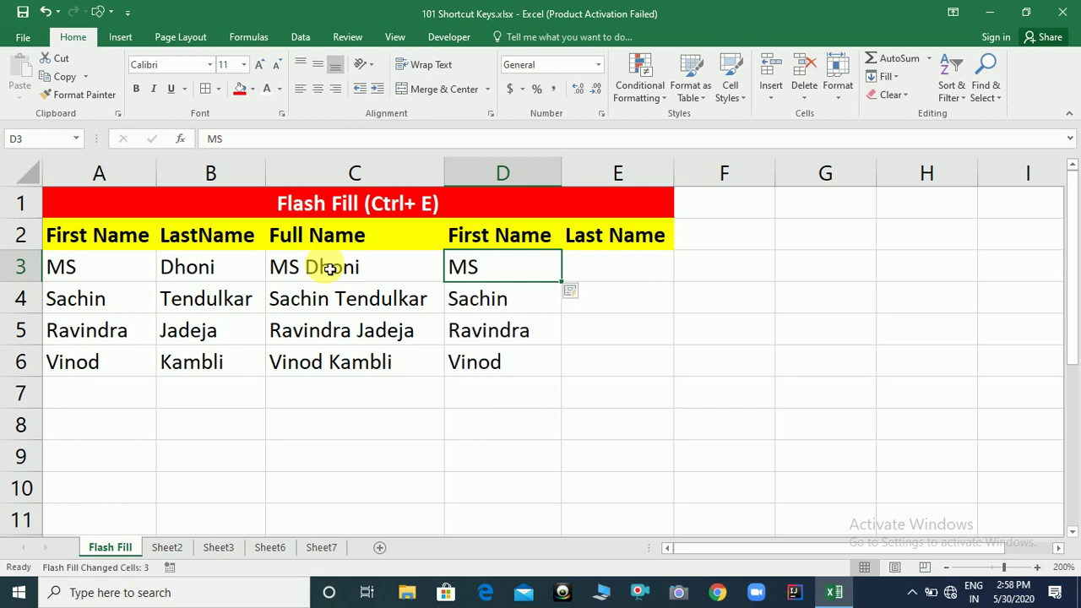
# Step: Enter the example last name in E3 and Flash Fill the last names into E4:E6
pyautogui.press('Right')
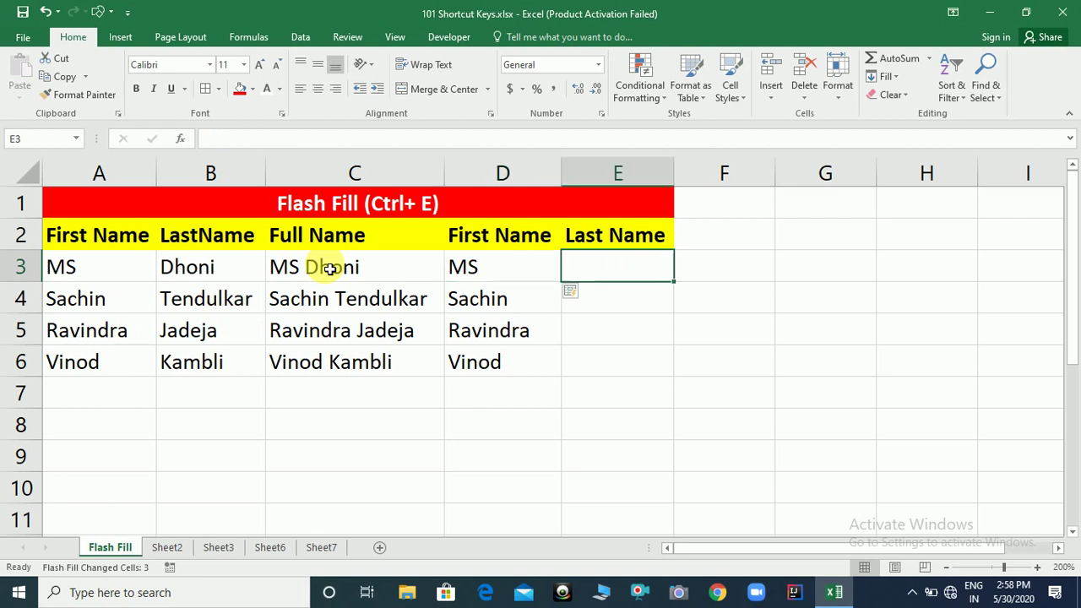
pyautogui.write('D')
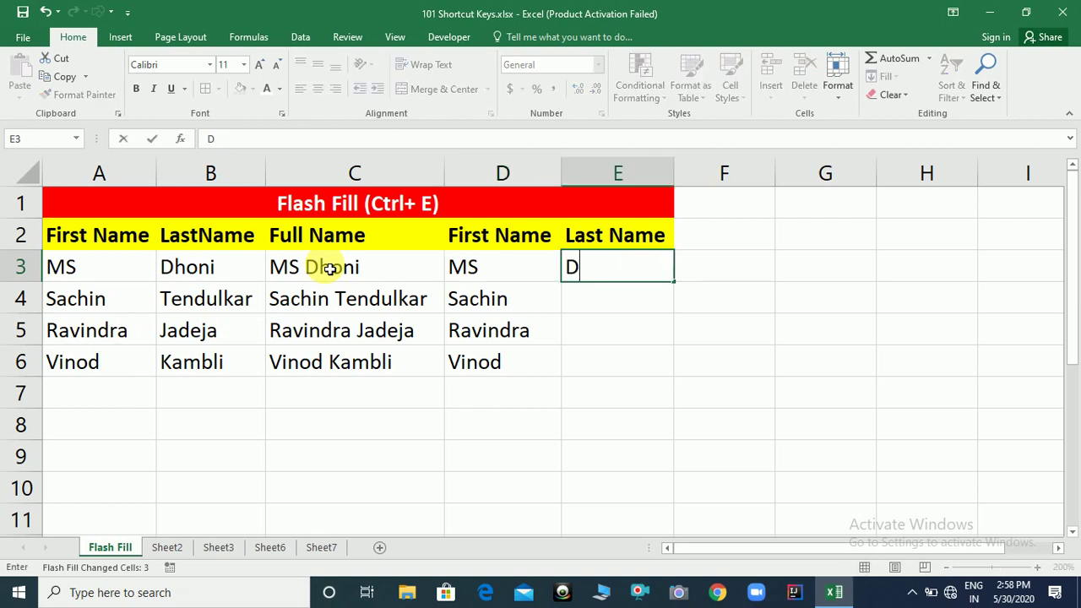
pyautogui.write('honi')
pyautogui.press('Return')
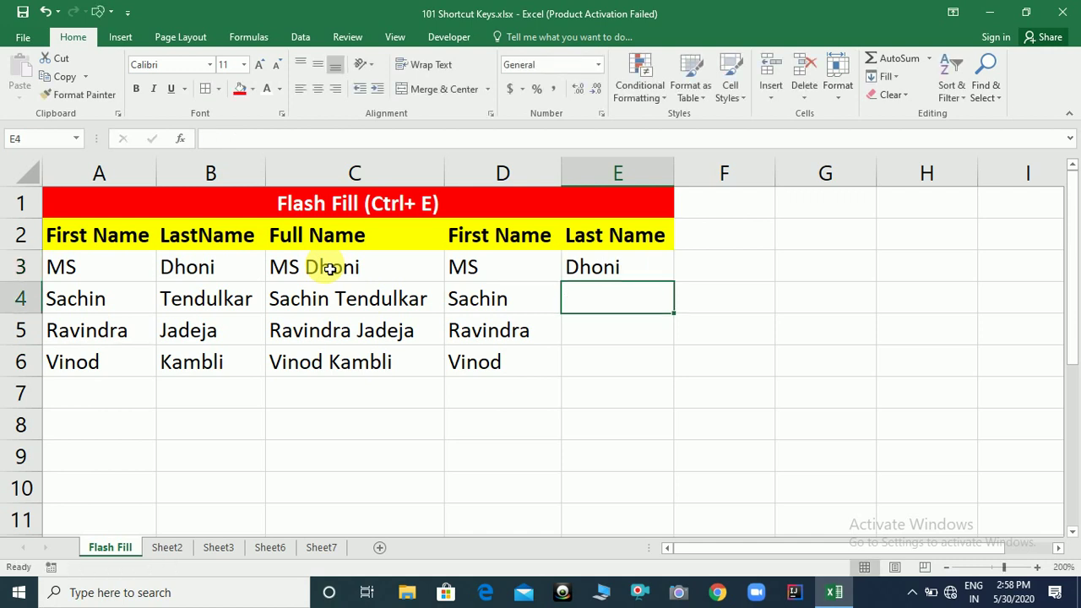
pyautogui.press('Up')
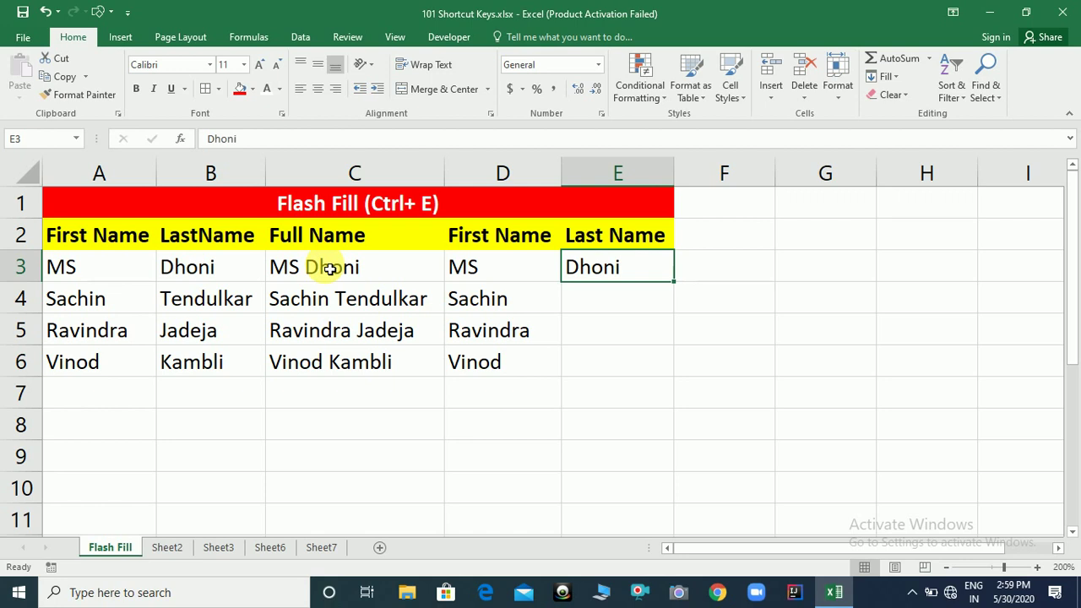
pyautogui.hotkey('ctrl', 'e')
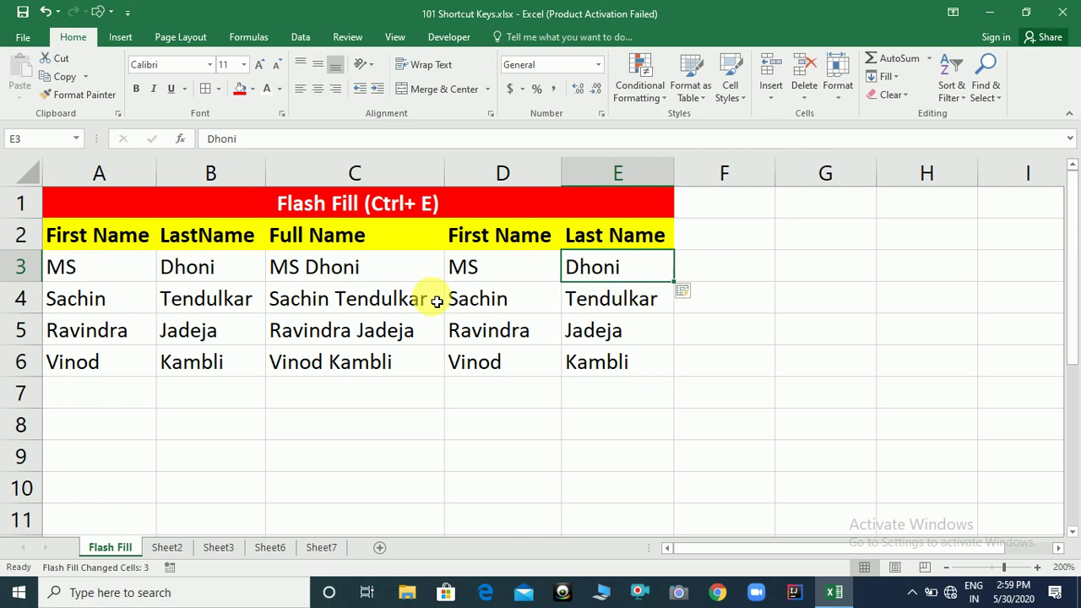
# Step: Insert Alt+1 smiley symbols into G3 and G4, then go to Sheet2
pyautogui.click(173, 547)
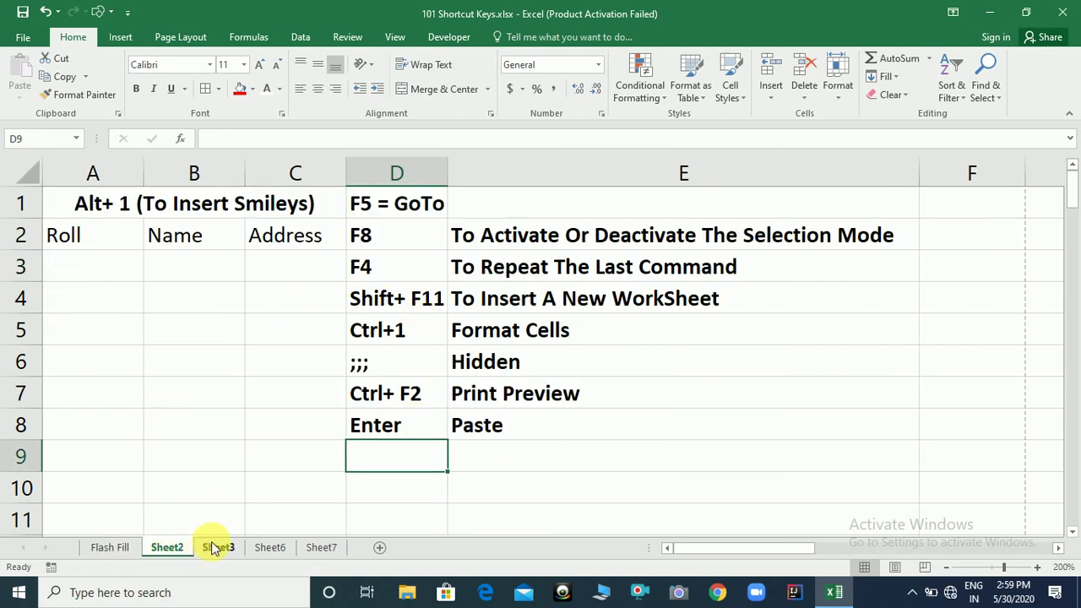
pyautogui.click(109, 548)
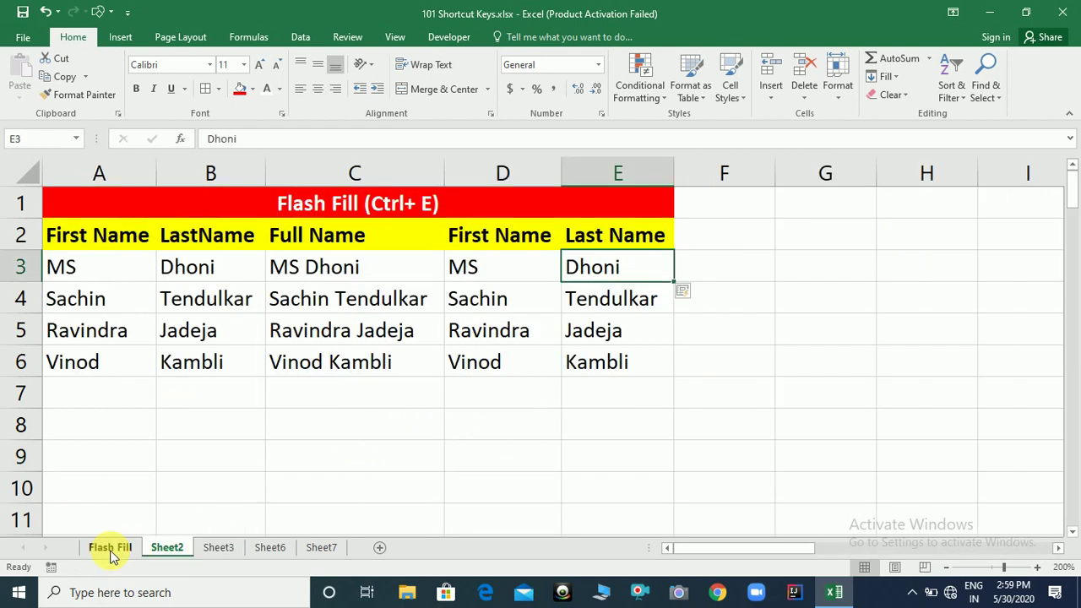
pyautogui.click(802, 274)
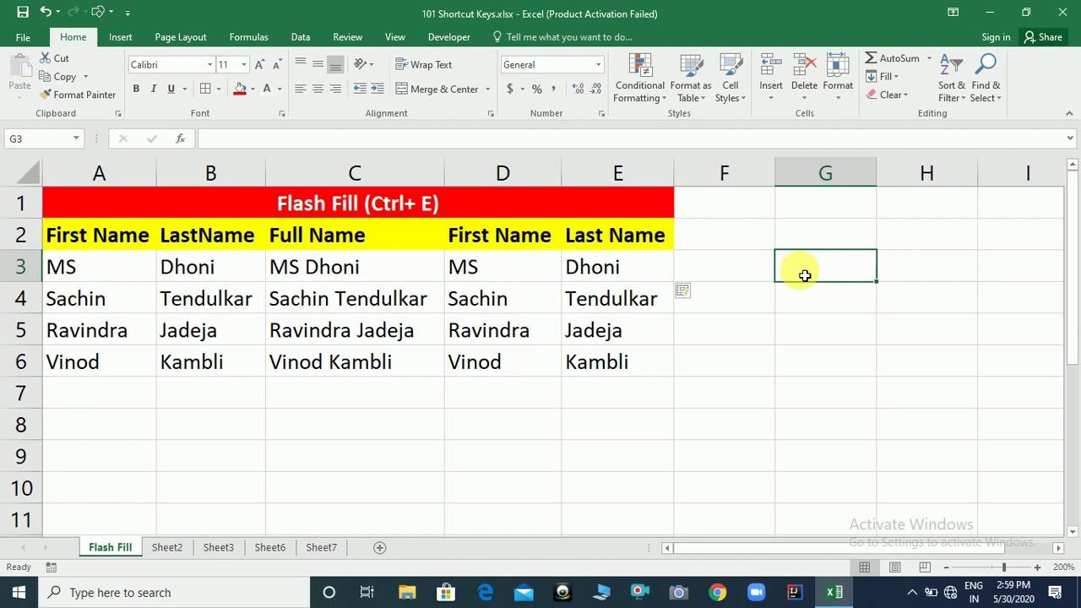
pyautogui.hotkey('alt', '1')
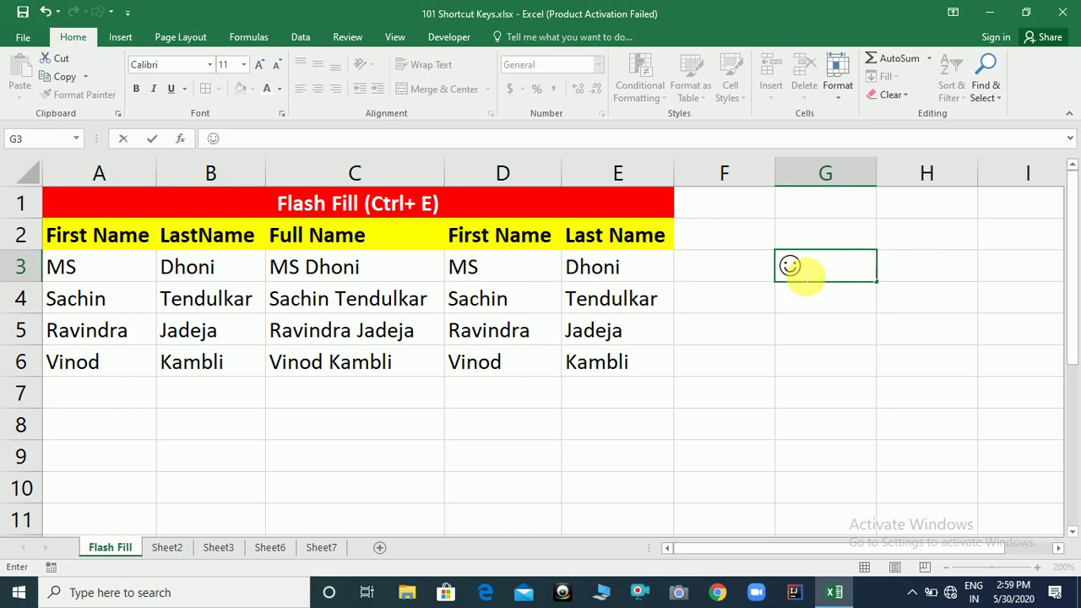
pyautogui.press('Return')
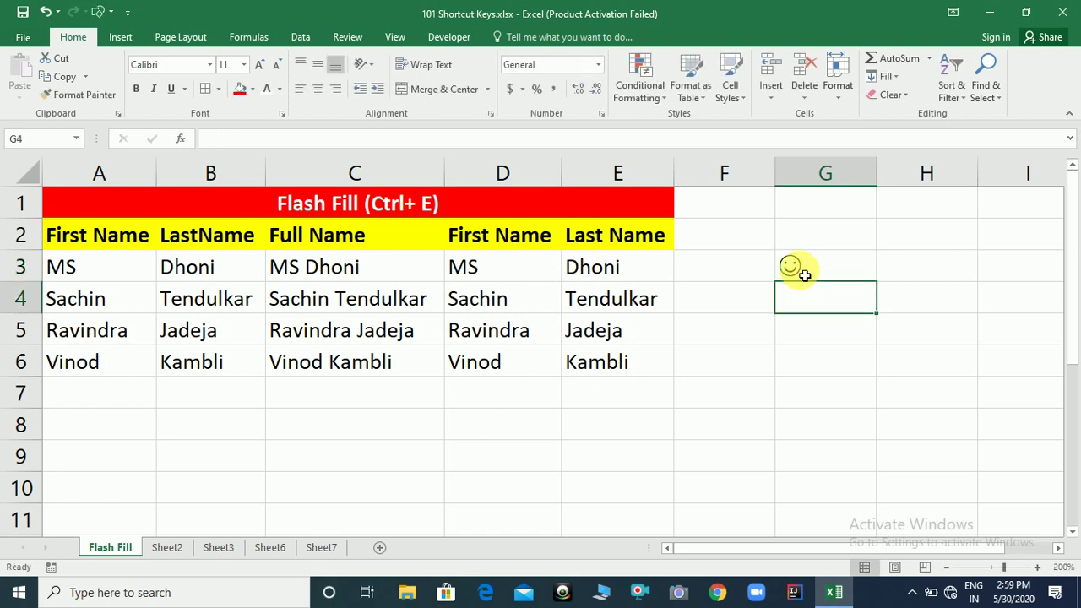
pyautogui.hotkey('alt', '1')
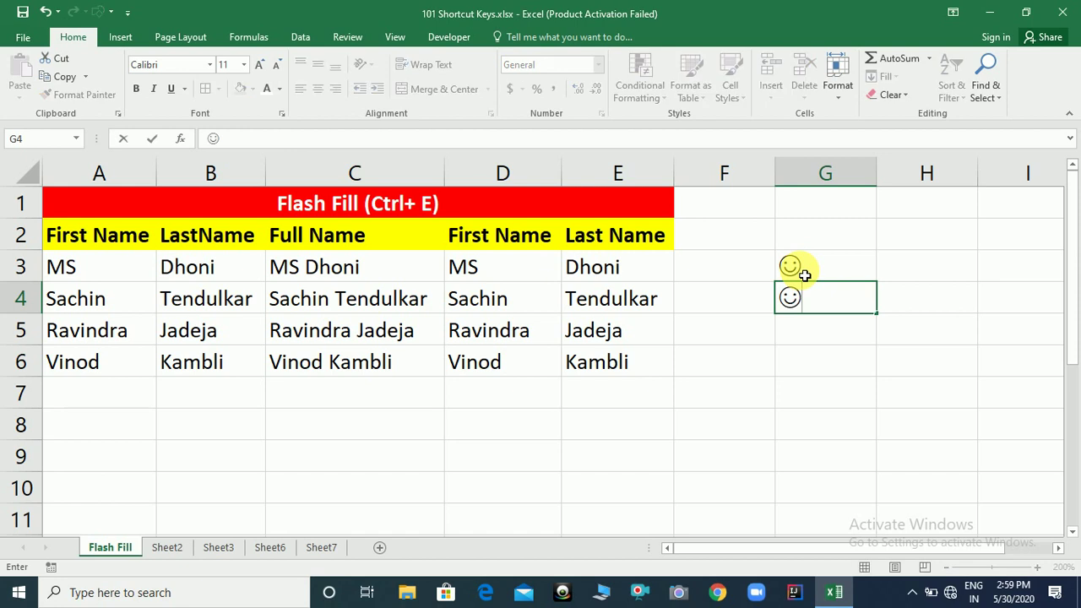
pyautogui.press('Return')
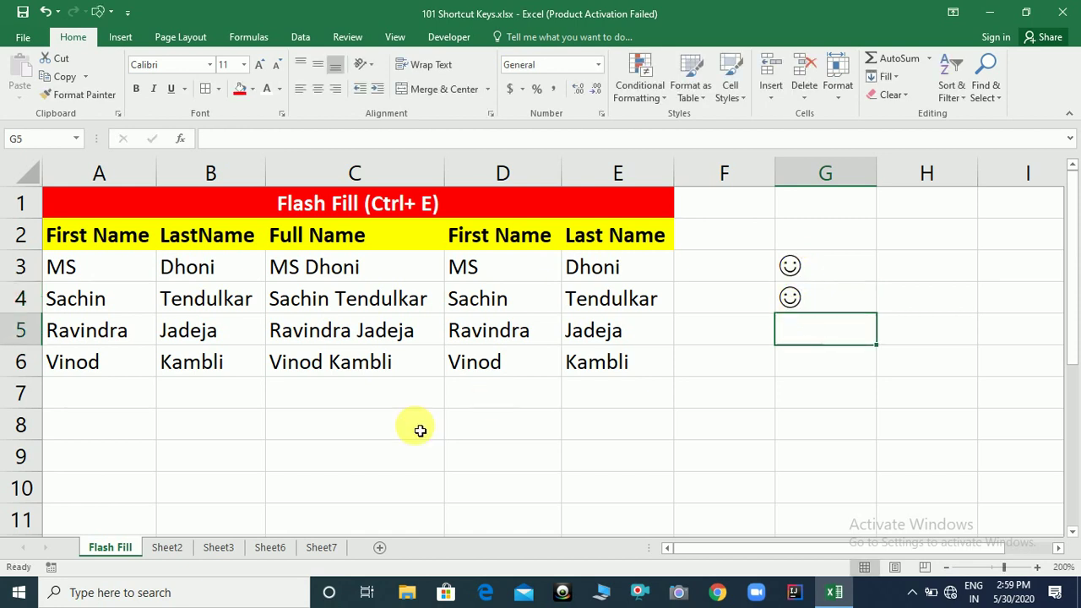
pyautogui.click(169, 547)
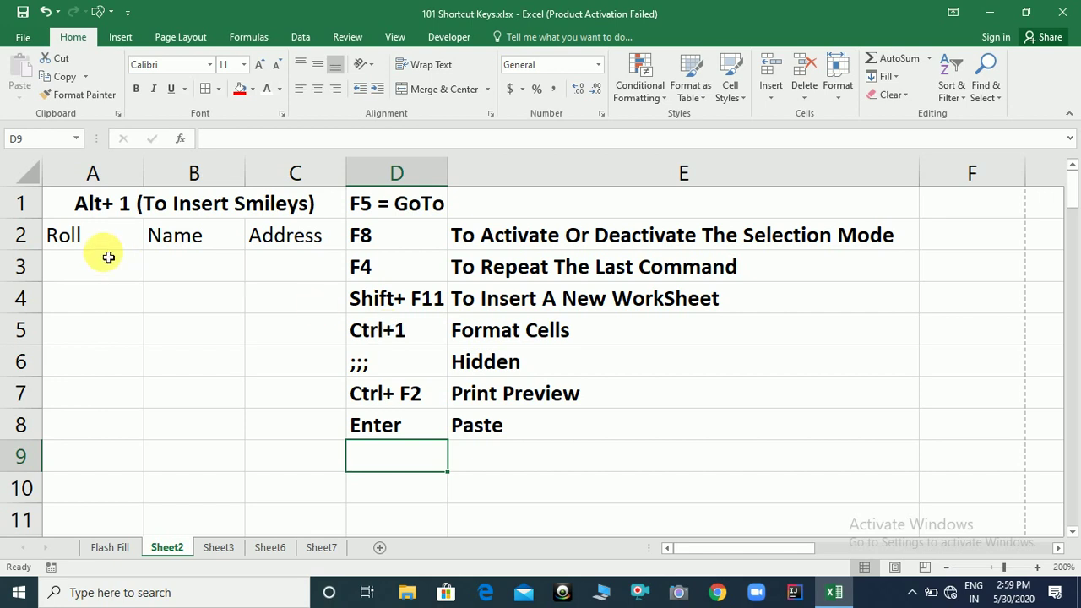
pyautogui.click(89, 241)
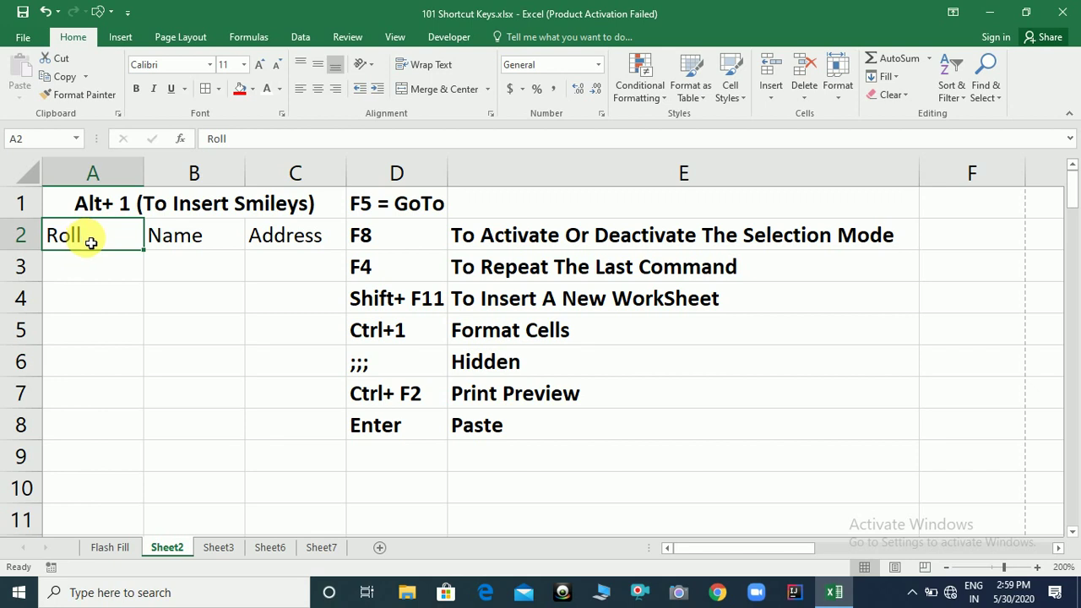
pyautogui.moveTo(90, 242)
pyautogui.mouseDown()
pyautogui.moveTo(248, 354)
pyautogui.moveTo(279, 457)
pyautogui.mouseUp()
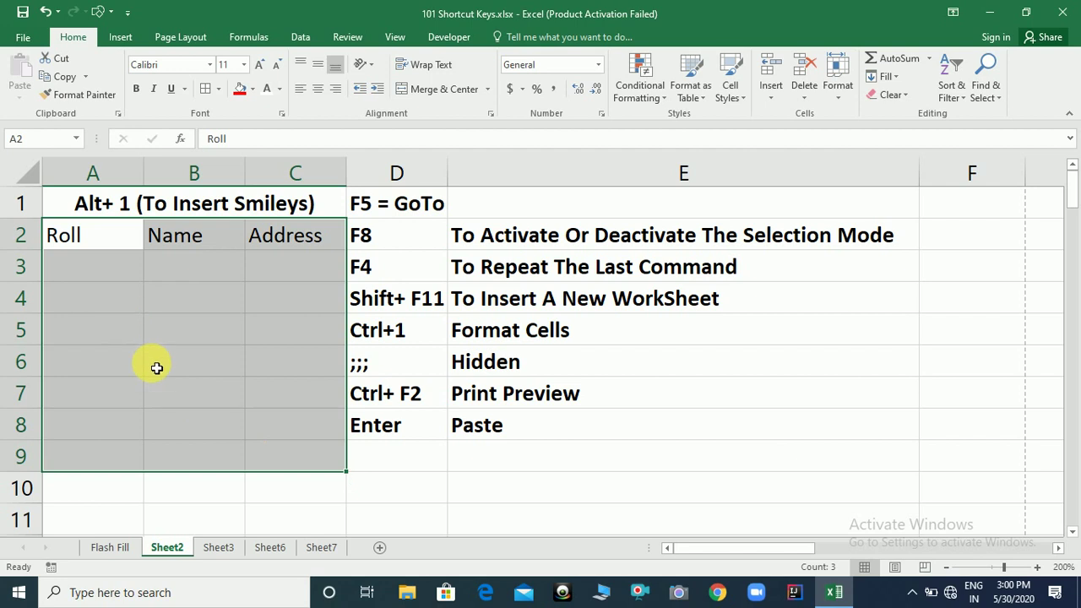
pyautogui.hotkey('shift', 'Down')
pyautogui.hotkey('shift', 'Down')
pyautogui.hotkey('shift', 'Down')
pyautogui.hotkey('shift', 'Down')
pyautogui.hotkey('shift', 'Down')
pyautogui.hotkey('shift', 'Down')
pyautogui.hotkey('shift', 'Down')
pyautogui.hotkey('shift', 'Down')
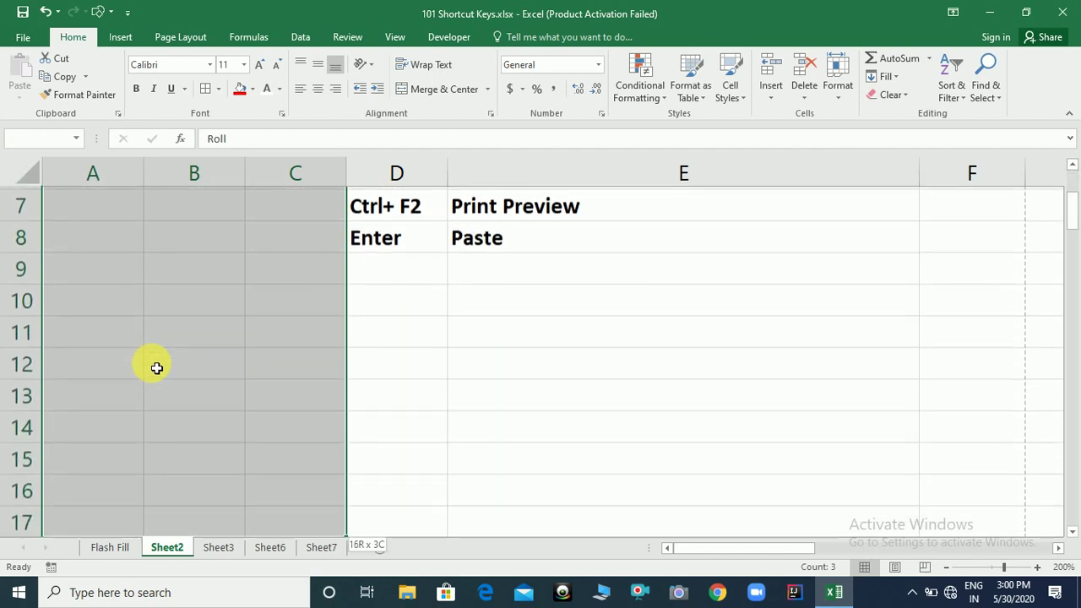
pyautogui.hotkey('shift', 'Down')
pyautogui.hotkey('shift', 'Down')
pyautogui.hotkey('shift', 'Down')
pyautogui.hotkey('shift', 'Down')
pyautogui.hotkey('shift', 'Down')
pyautogui.hotkey('shift', 'Down')
pyautogui.hotkey('shift', 'Down')
pyautogui.hotkey('shift', 'Down')
pyautogui.hotkey('shift', 'Down')
pyautogui.hotkey('shift', 'Down')
pyautogui.hotkey('shift', 'Down')
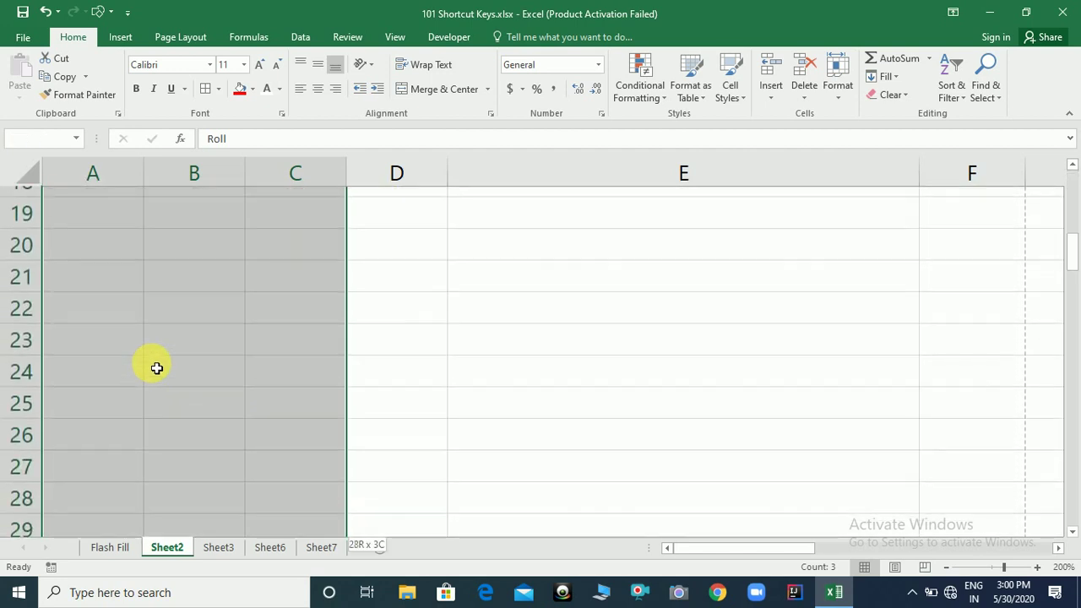
pyautogui.hotkey('shift', 'Down')
pyautogui.hotkey('shift', 'Down')
pyautogui.hotkey('shift', 'Down')
pyautogui.hotkey('shift', 'Down')
pyautogui.hotkey('shift', 'Down')
pyautogui.hotkey('shift', 'Down')
pyautogui.hotkey('ctrl', 'Home')
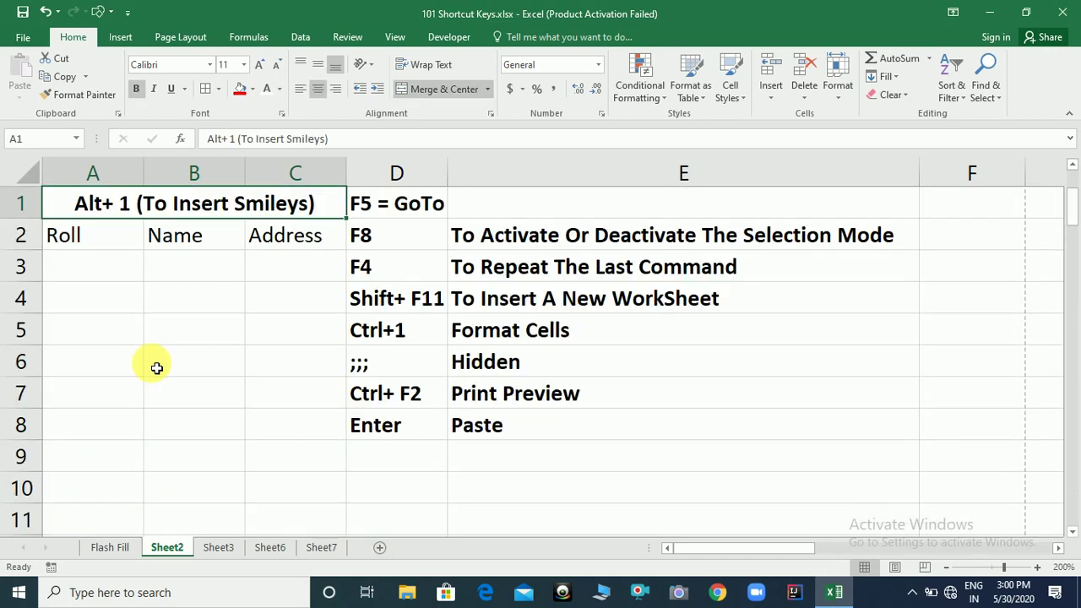
pyautogui.press('Down')
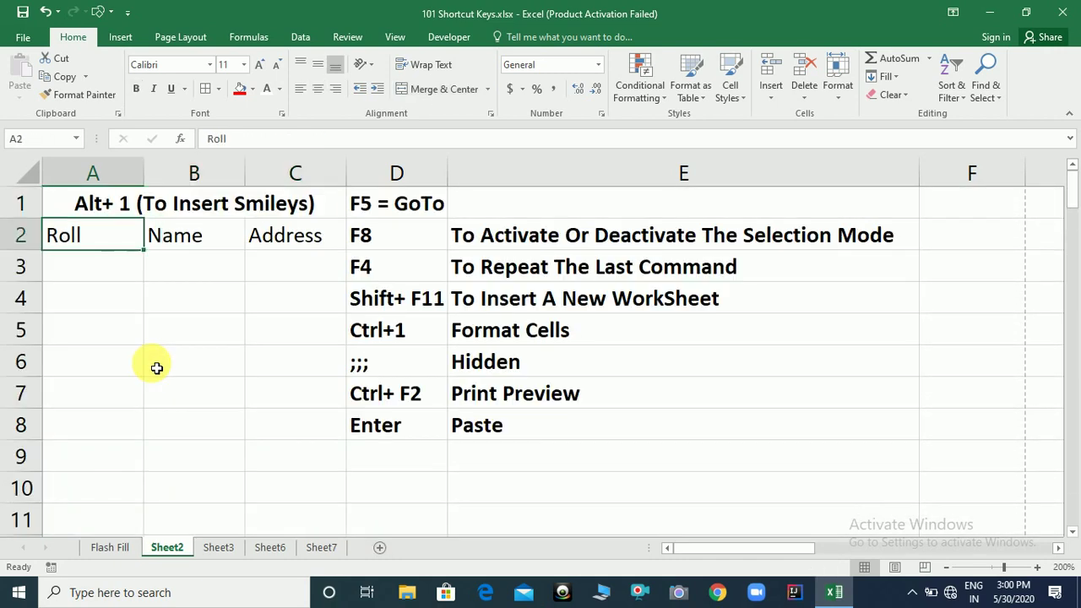
pyautogui.click(194, 338)
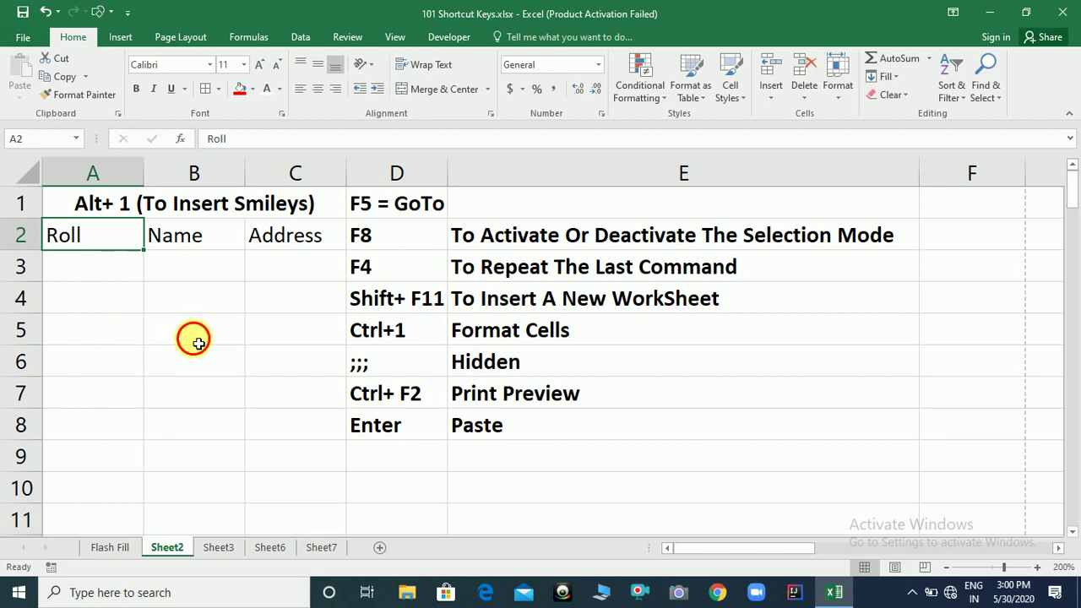
pyautogui.click(107, 244)
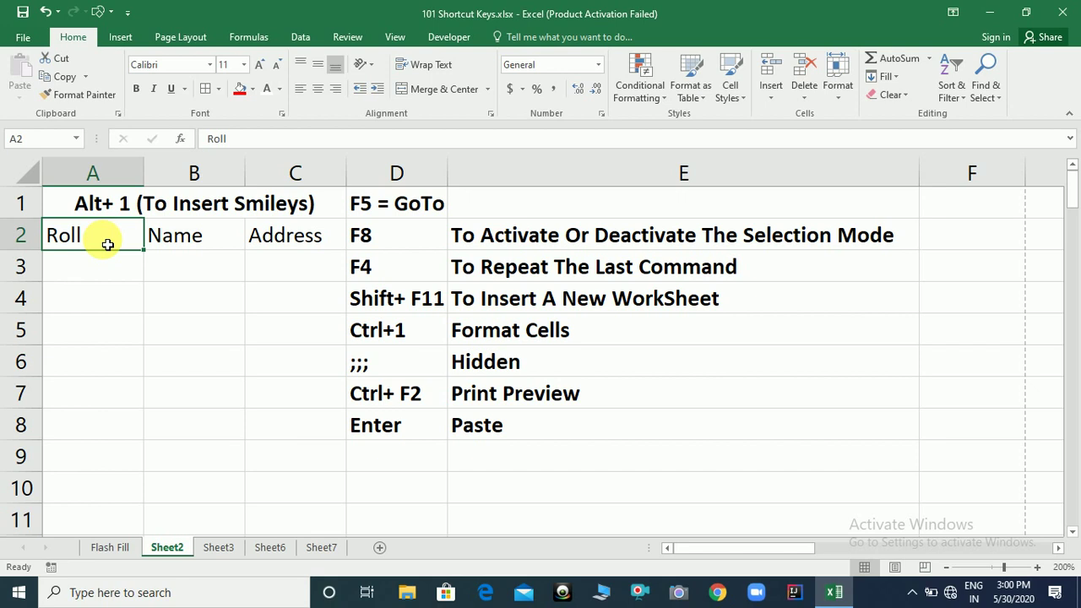
pyautogui.press('F5')
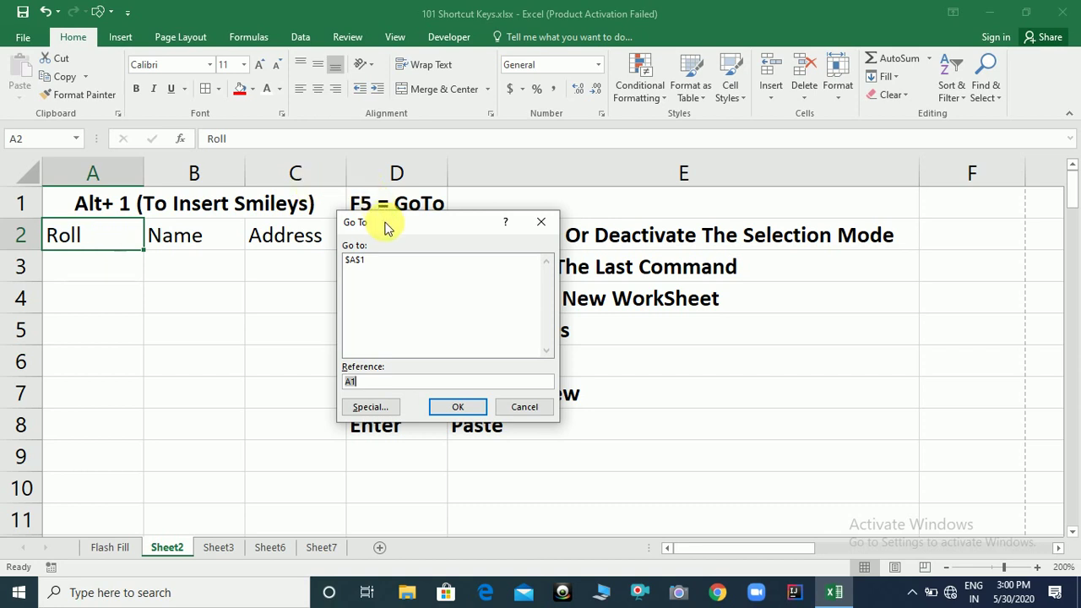
# Step: Use Go To with reference C100 to extend the selection from A2 to C100
pyautogui.moveTo(384, 228); pyautogui.dragTo(486, 253)
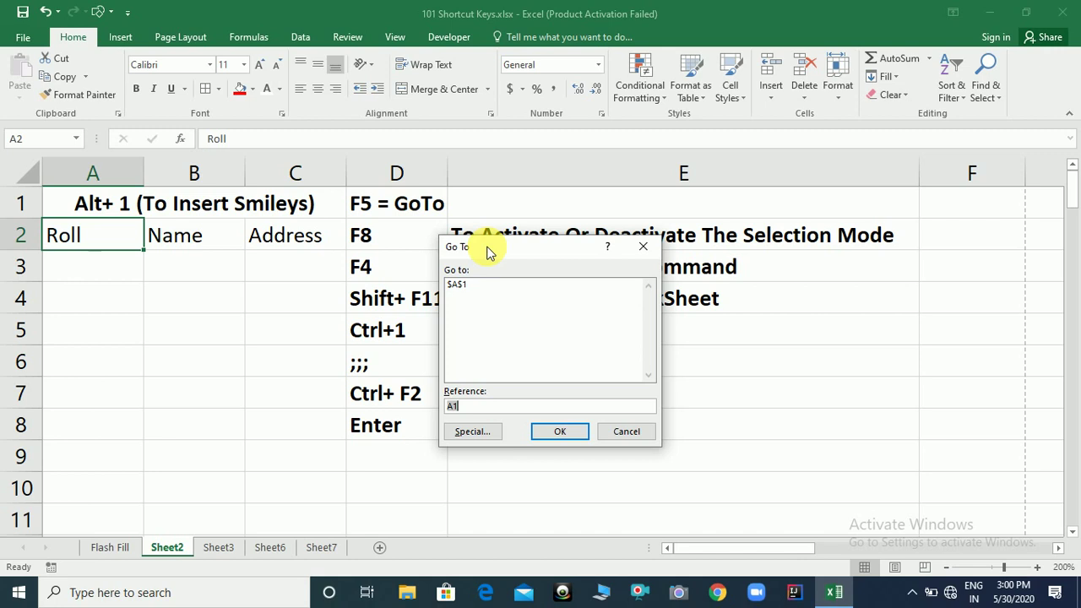
pyautogui.click(483, 409)
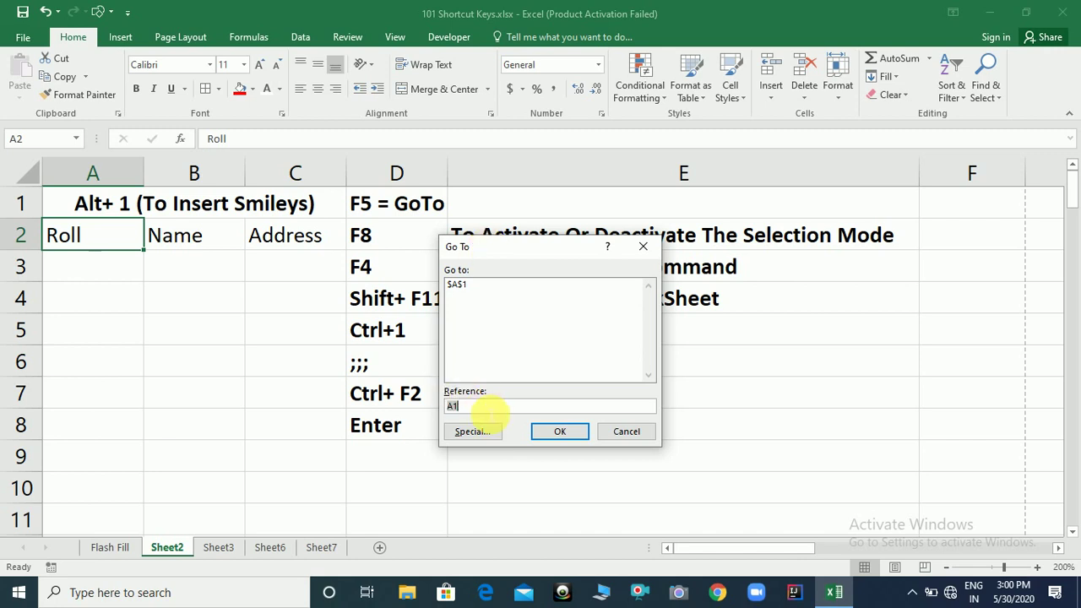
pyautogui.press('BackSpace')
pyautogui.press('BackSpace')
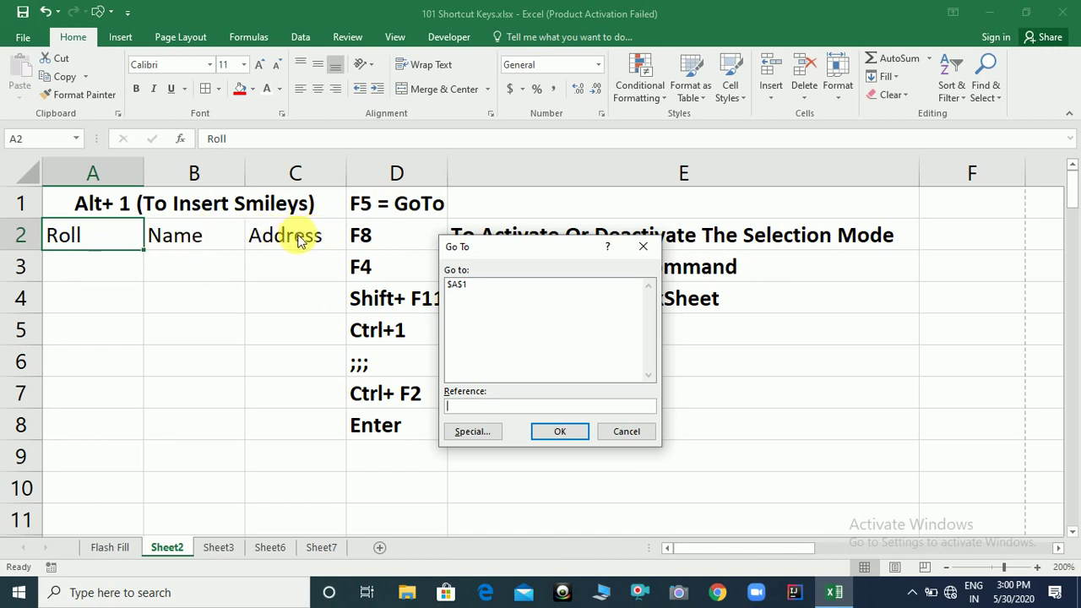
pyautogui.write('c')
pyautogui.write('100')
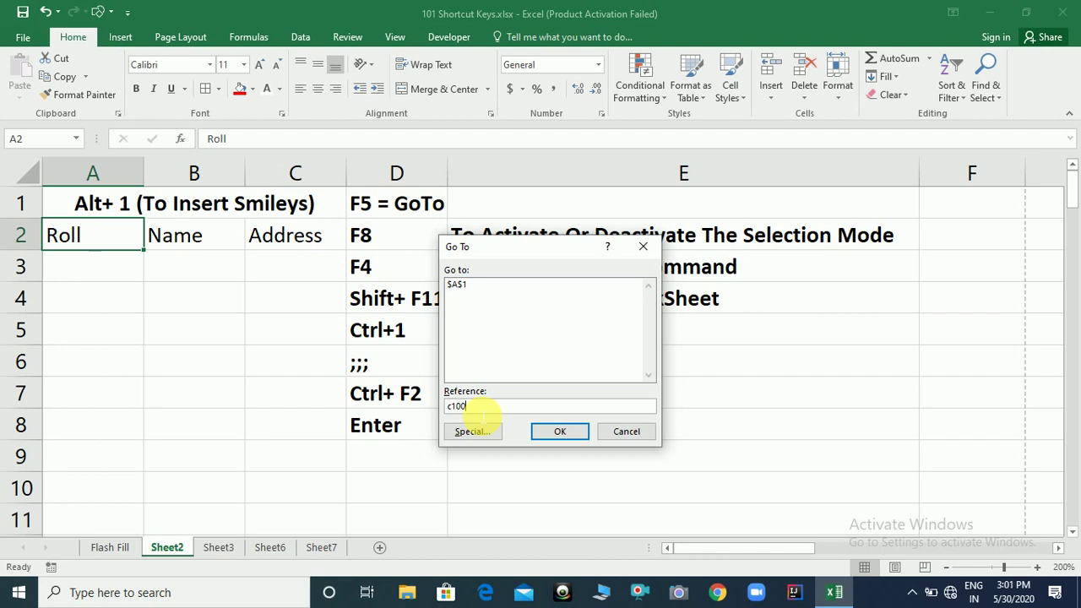
pyautogui.click(553, 432)
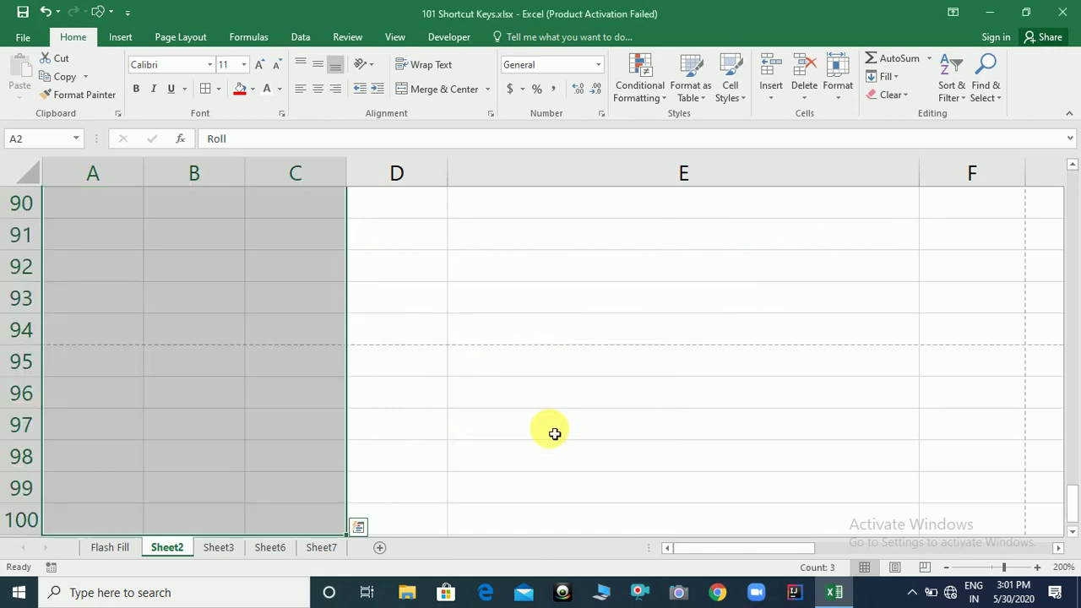
pyautogui.click(1071, 533)
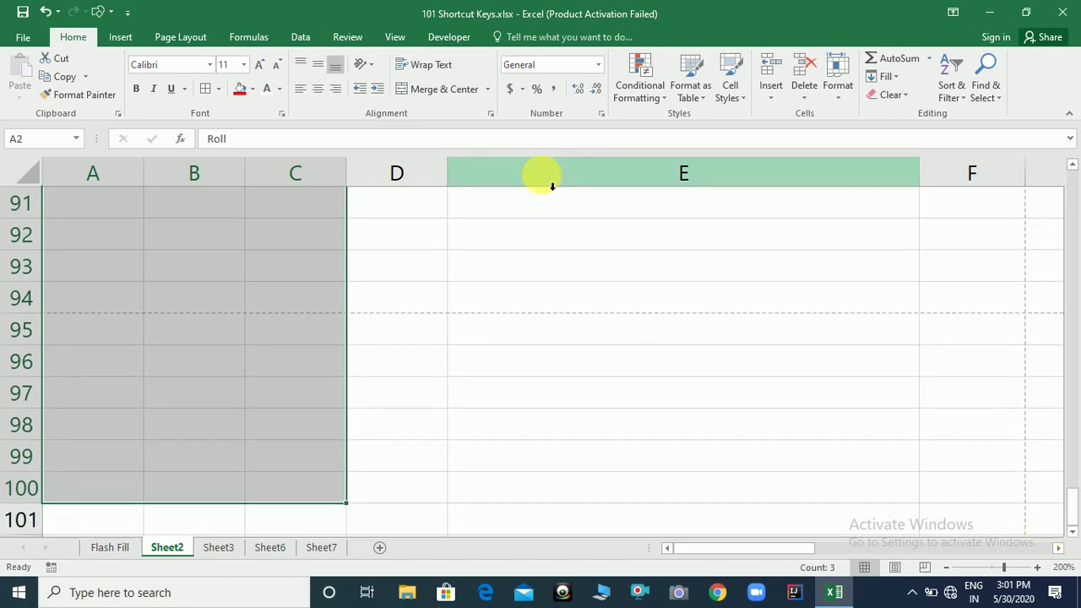
# Step: Apply All Borders to the A2:C100 block and return to cell A2
pyautogui.click(218, 91)
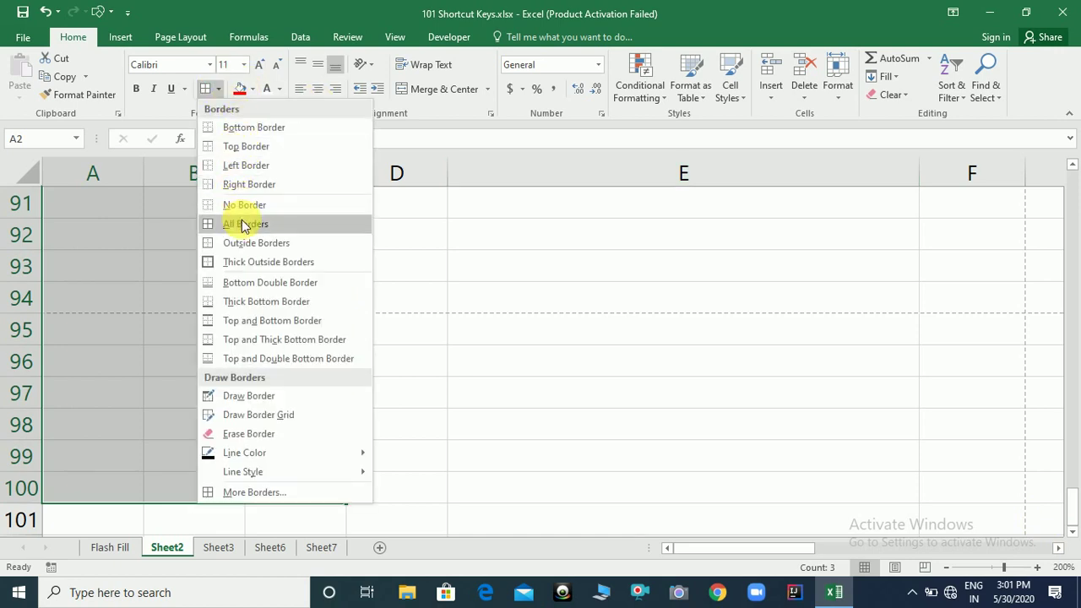
pyautogui.click(243, 225)
pyautogui.scroll(20, 246, 227)
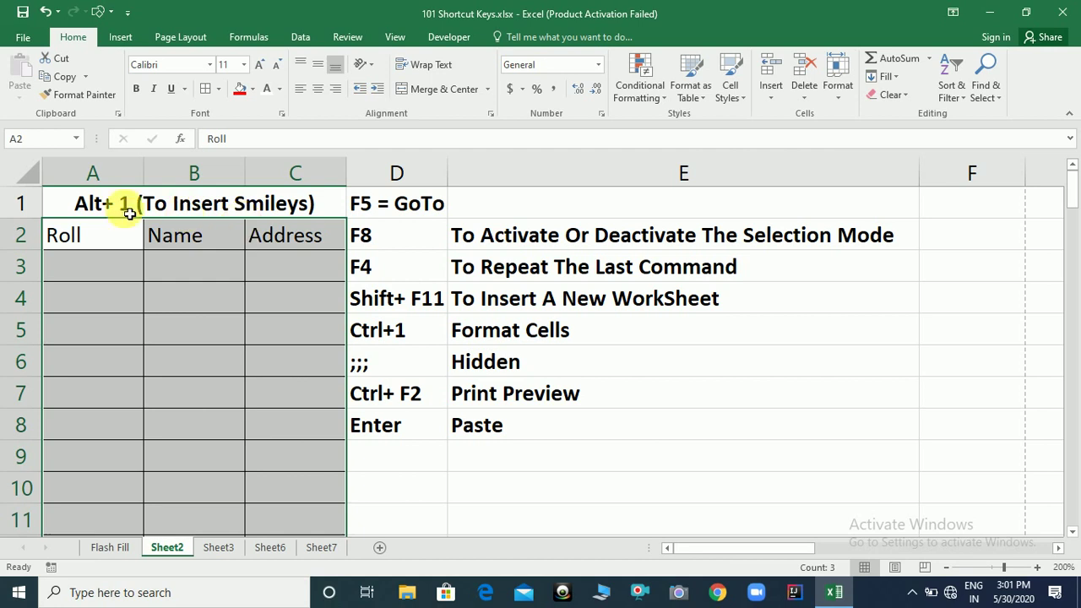
pyautogui.click(95, 237)
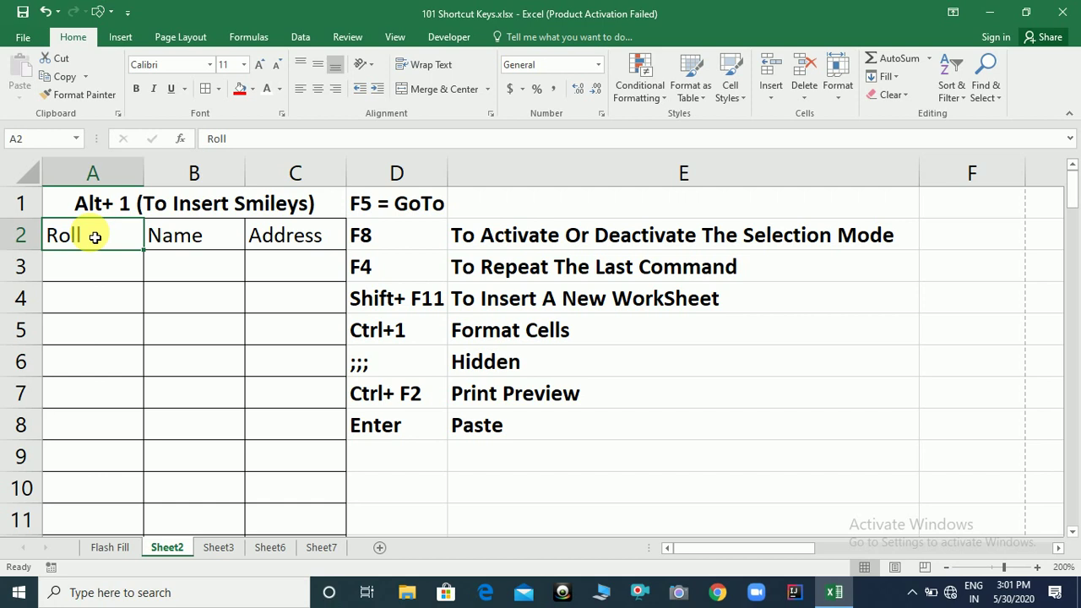
# Step: Practise Shift+Down and Shift+Up selections in column A between A2 and A10
pyautogui.hotkey('shift', 'Down')
pyautogui.hotkey('shift', 'Down')
pyautogui.hotkey('shift', 'Down')
pyautogui.hotkey('shift', 'Down')
pyautogui.hotkey('shift', 'Down')
pyautogui.hotkey('shift', 'Down')
pyautogui.hotkey('shift', 'Down')
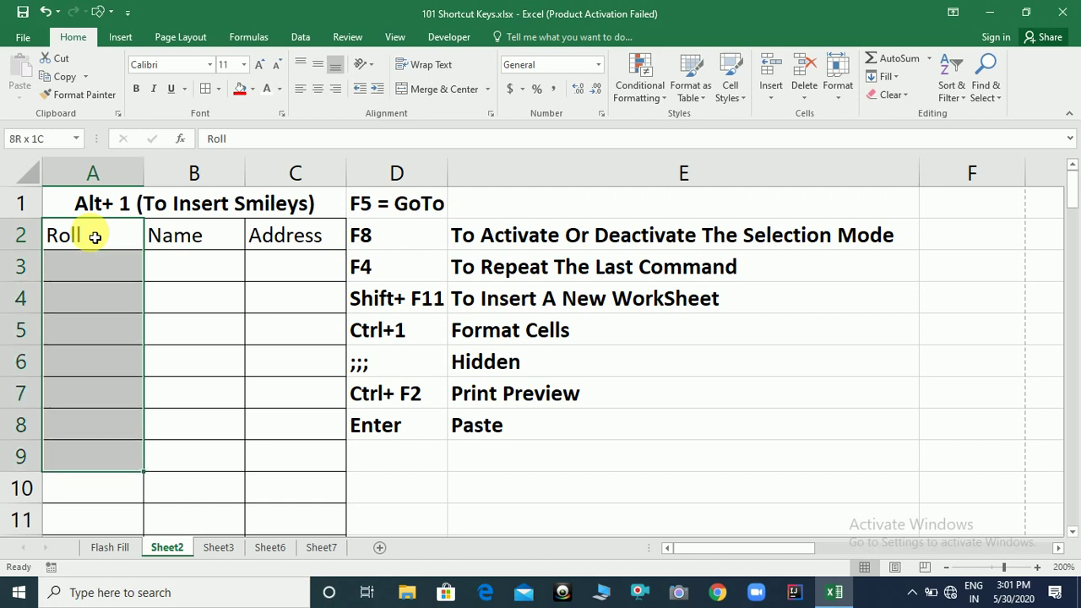
pyautogui.press('Down')
pyautogui.press('Down')
pyautogui.press('Down')
pyautogui.press('Down')
pyautogui.press('Down')
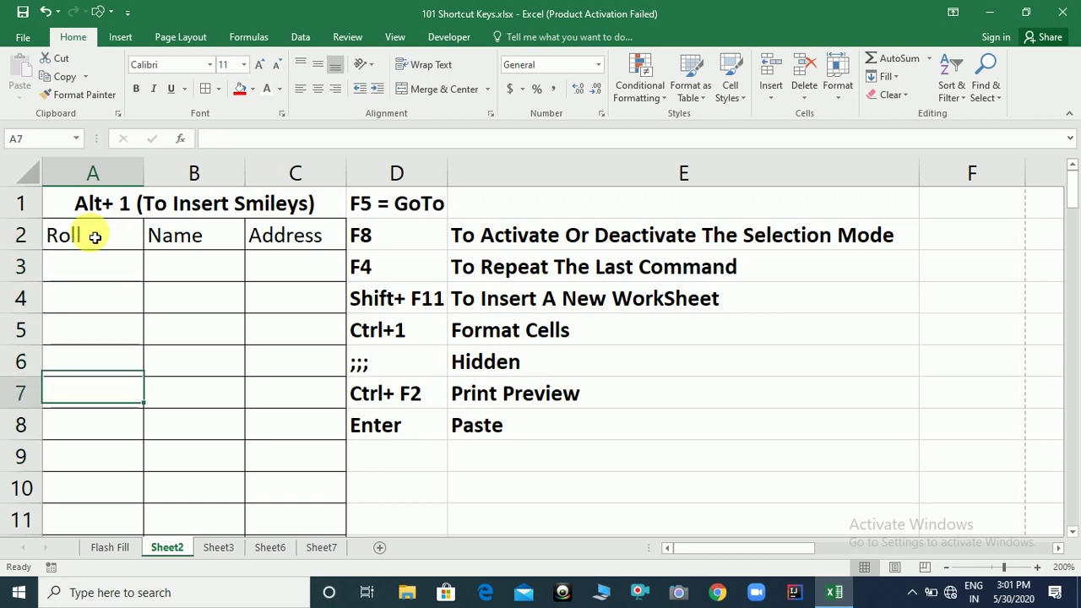
pyautogui.press('Down')
pyautogui.press('Down')
pyautogui.press('Down')
pyautogui.hotkey('shift', 'Up')
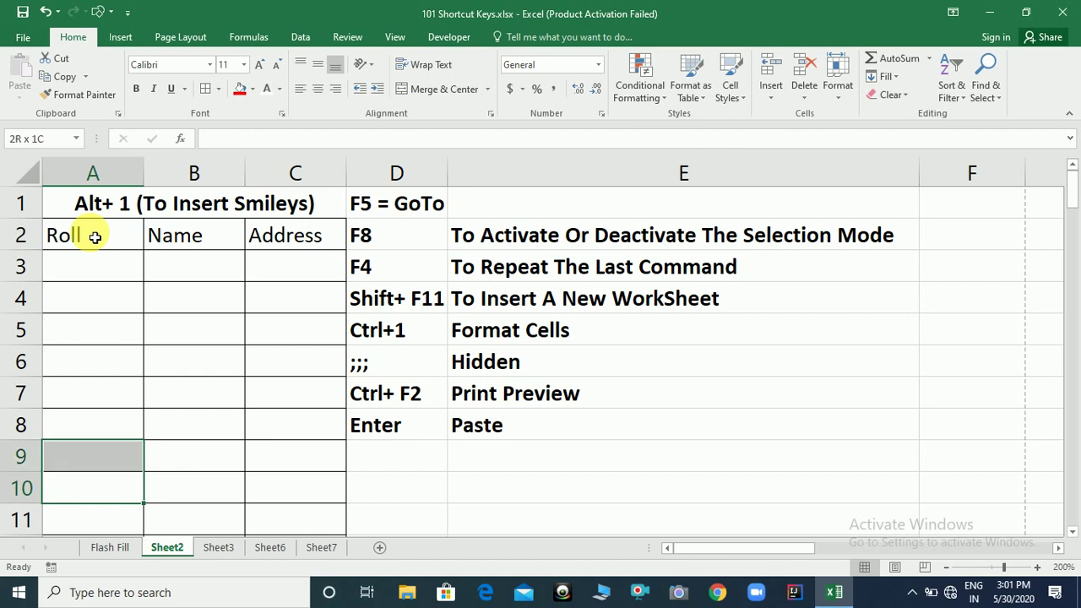
pyautogui.hotkey('shift', 'Up')
pyautogui.hotkey('shift', 'Up')
pyautogui.hotkey('shift', 'Up')
pyautogui.hotkey('shift', 'Up')
pyautogui.hotkey('shift', 'Up')
pyautogui.hotkey('shift', 'Up')
pyautogui.hotkey('shift', 'Up')
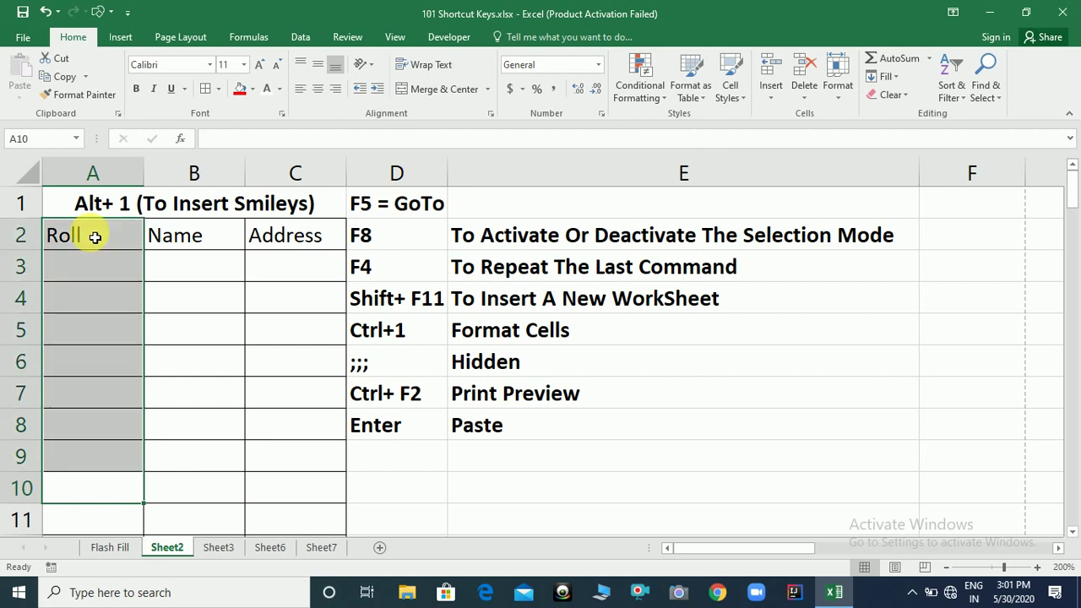
pyautogui.press('Up')
pyautogui.press('Up')
pyautogui.press('Up')
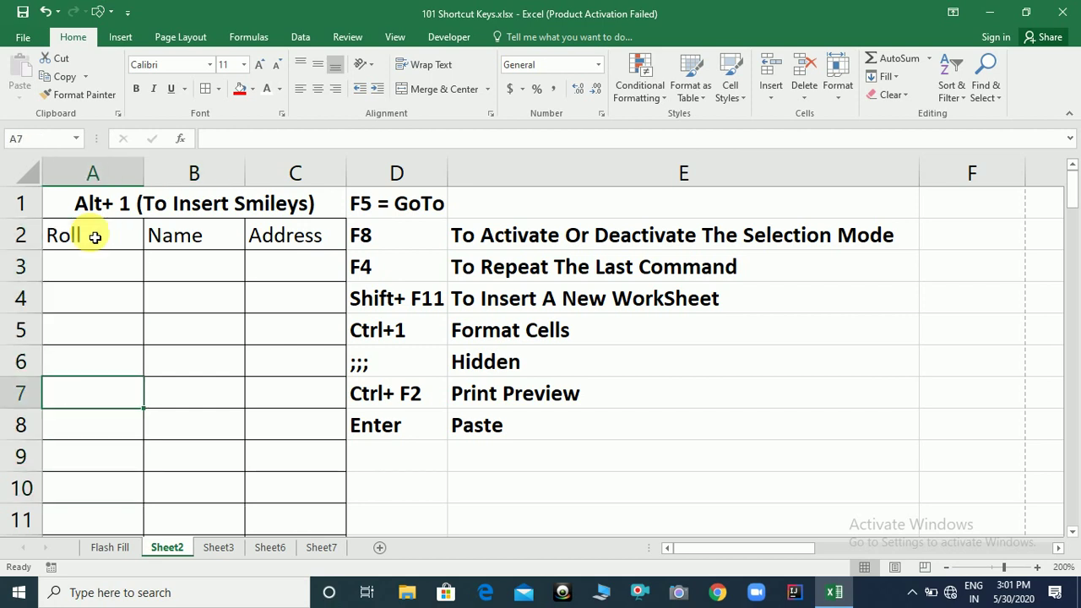
# Step: Practise Shift+Right and Shift+Left selections along row 7, then return to A2 and press F8
pyautogui.hotkey('shift', 'Right')
pyautogui.hotkey('shift', 'Right')
pyautogui.hotkey('shift', 'Right')
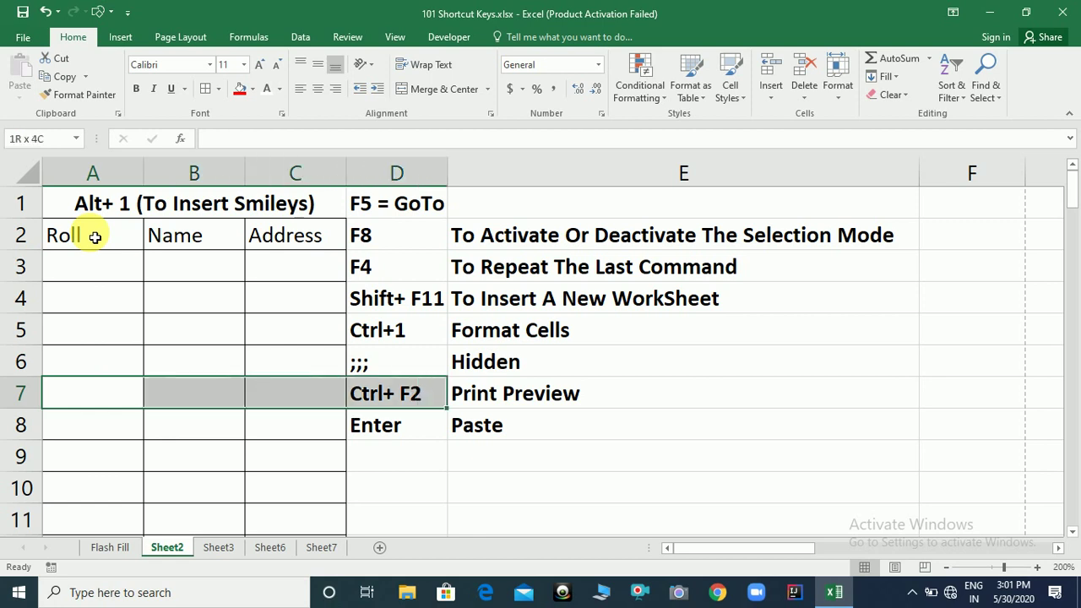
pyautogui.hotkey('shift', 'Right')
pyautogui.press('Right')
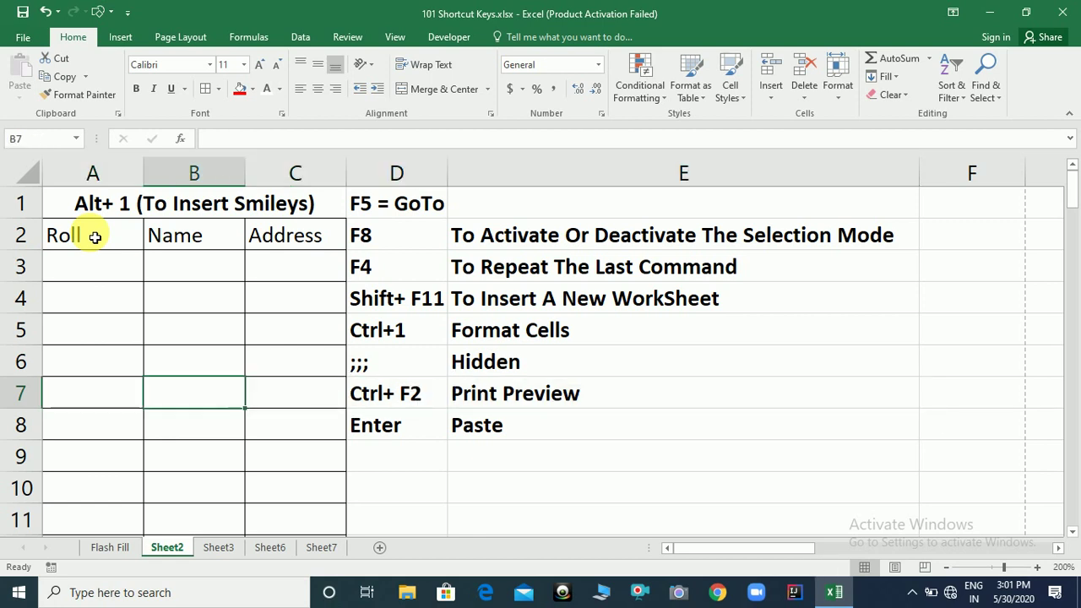
pyautogui.press('Right')
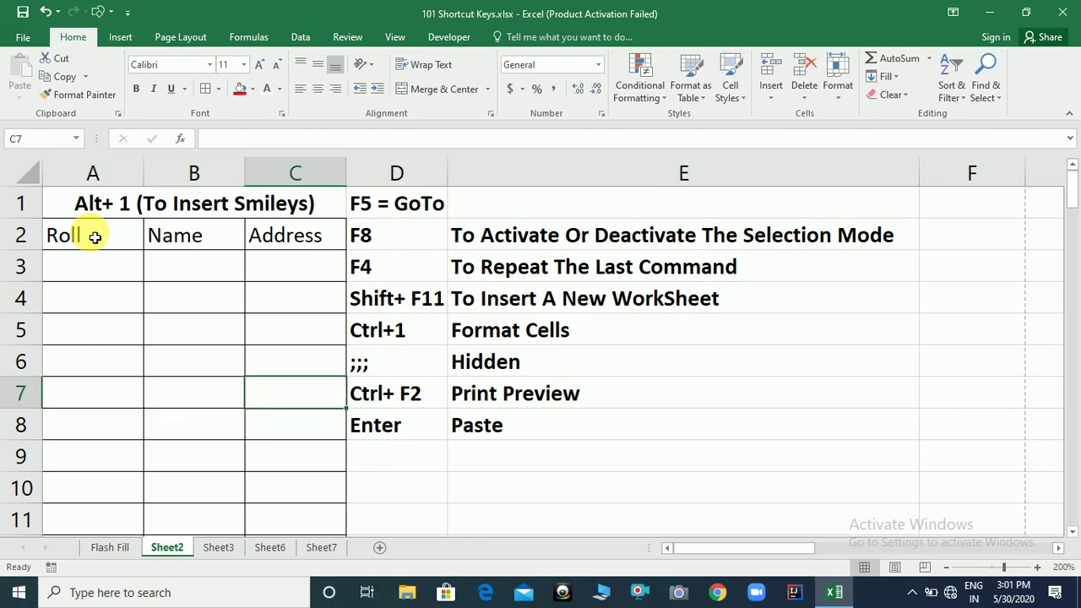
pyautogui.hotkey('shift', 'Left')
pyautogui.hotkey('shift', 'Left')
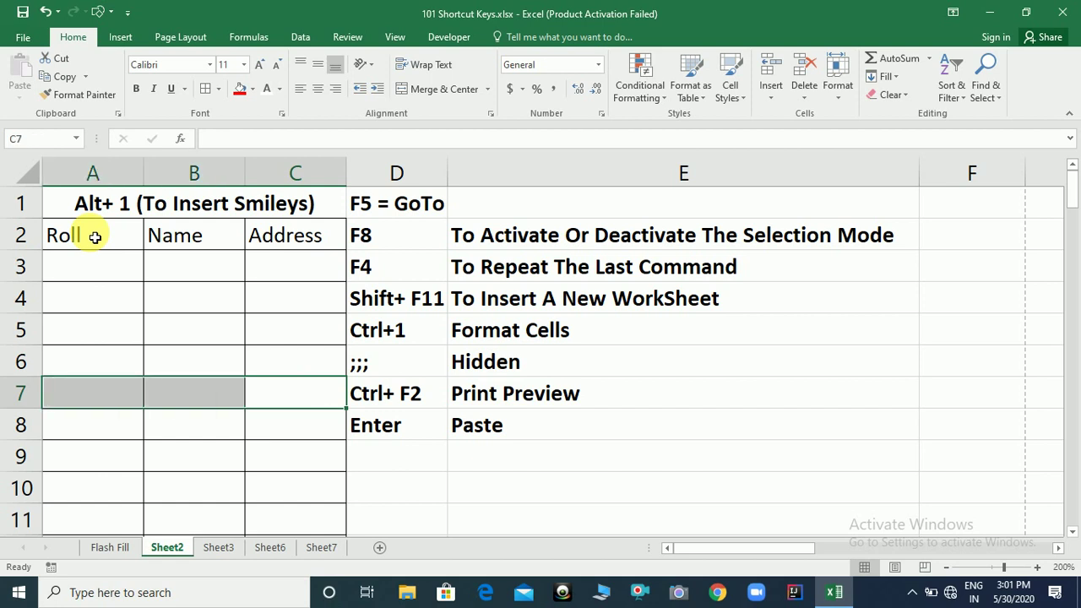
pyautogui.press('Up')
pyautogui.press('Up')
pyautogui.press('Up')
pyautogui.press('Up')
pyautogui.press('Up')
pyautogui.press('Left')
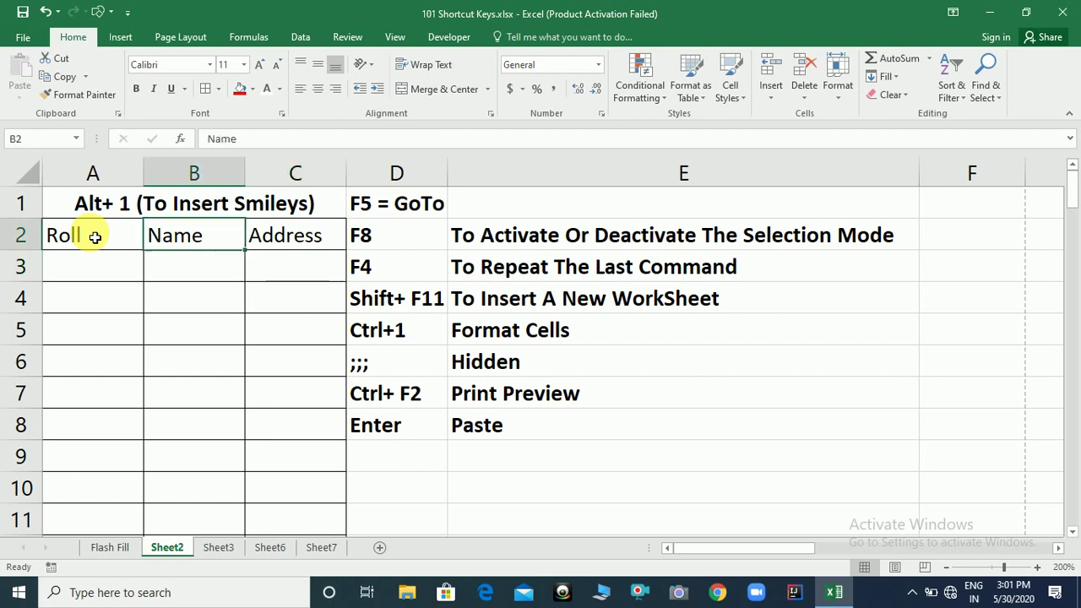
pyautogui.press('Left')
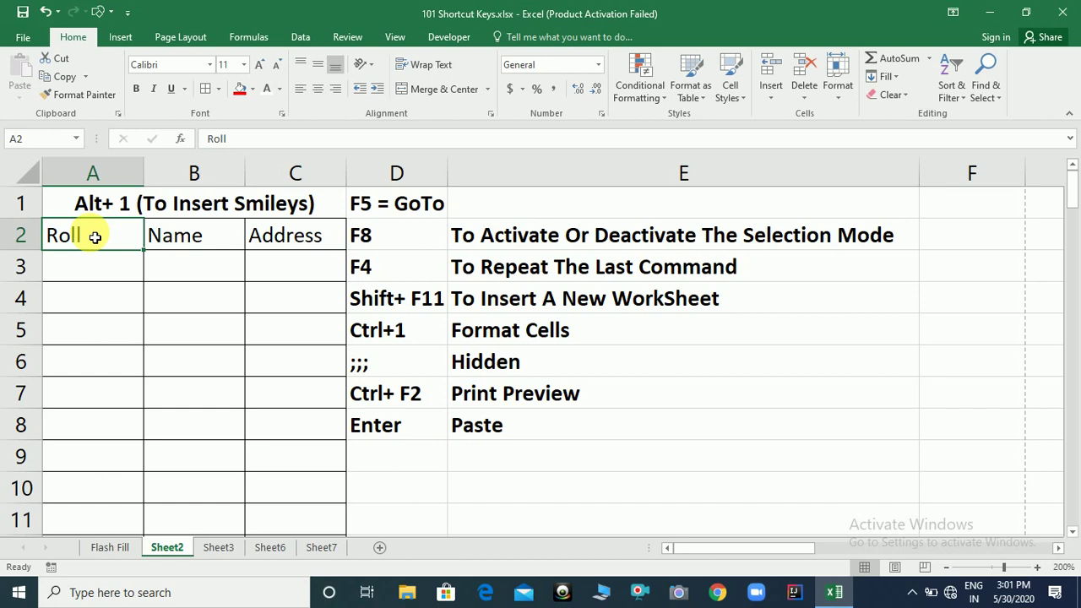
pyautogui.press('F8')
pyautogui.press('Right')
pyautogui.press('Right')
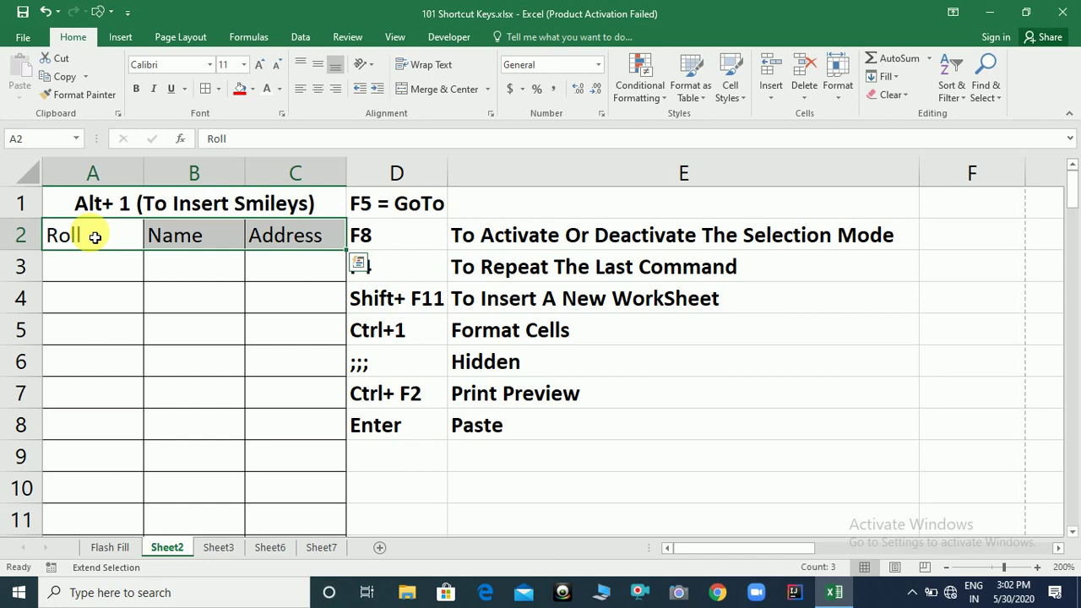
pyautogui.press('Right')
pyautogui.press('Right')
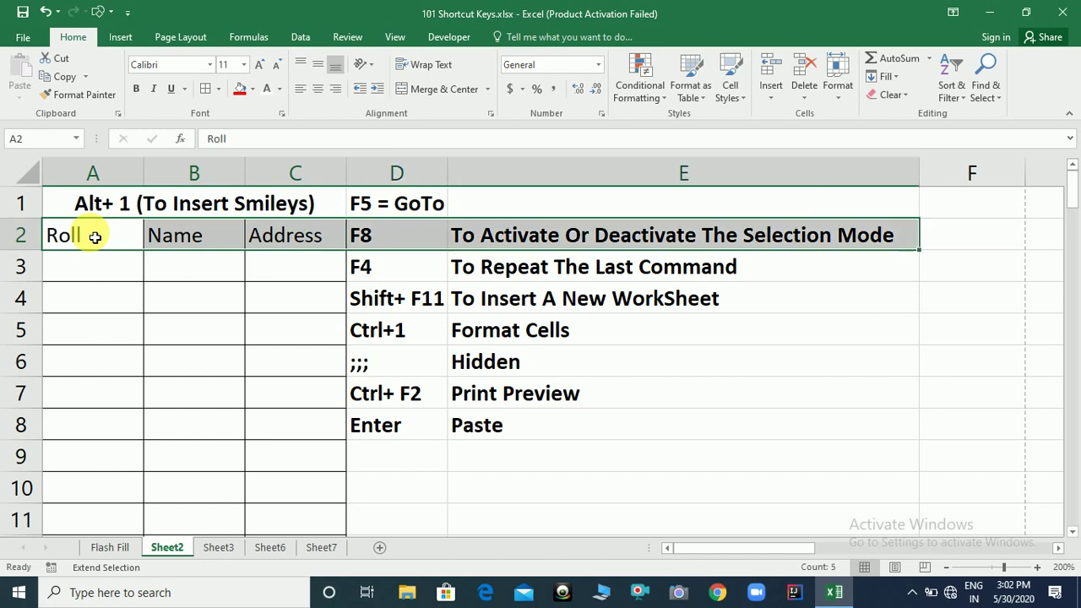
pyautogui.press('Down')
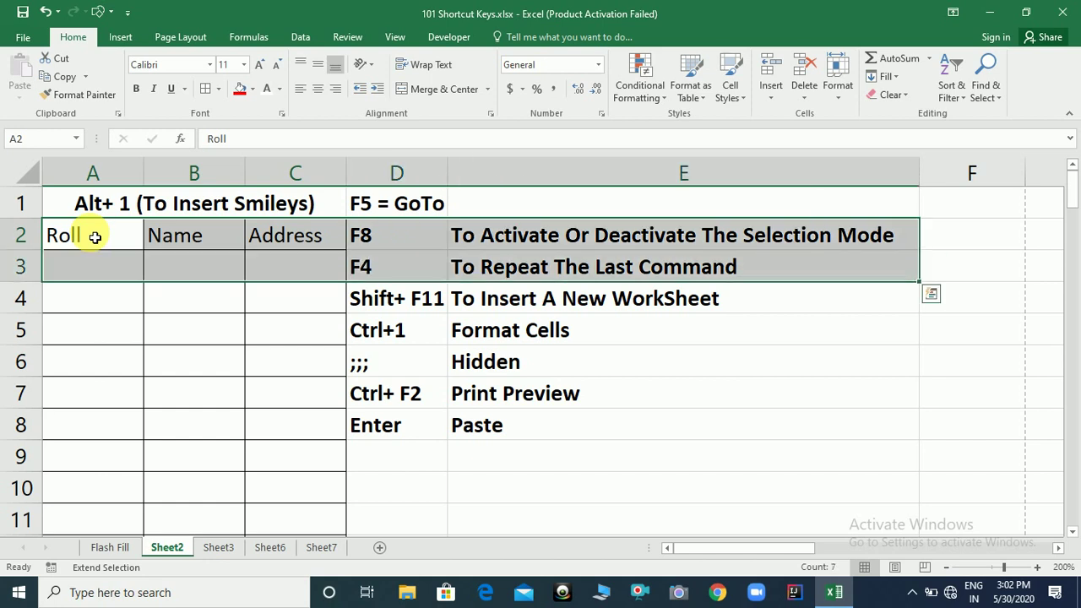
pyautogui.press('Down')
pyautogui.press('Down')
pyautogui.press('Down')
pyautogui.press('Down')
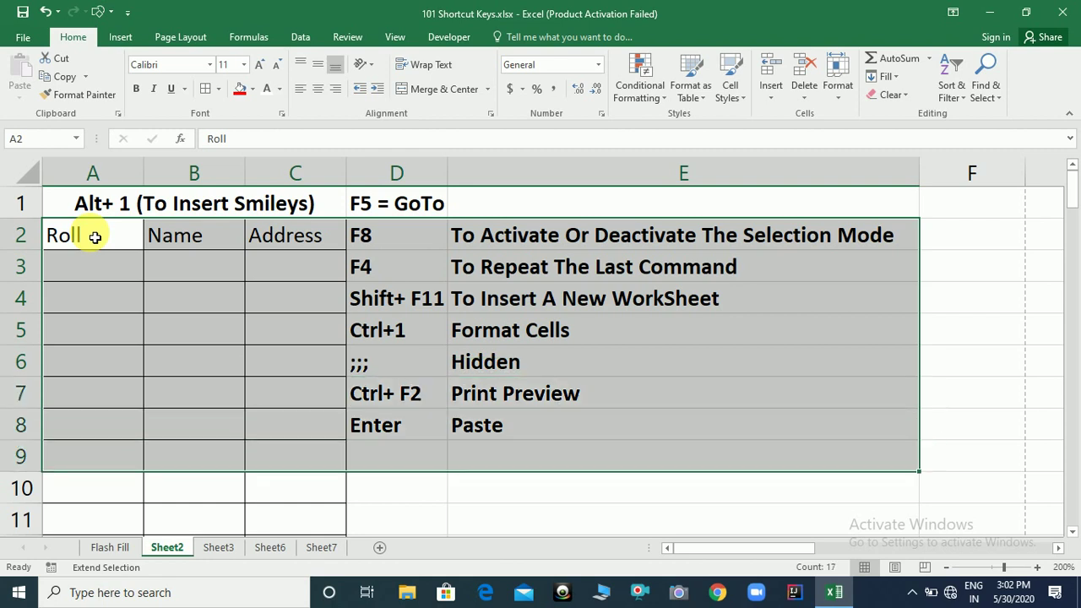
pyautogui.press('Down')
pyautogui.press('Down')
pyautogui.press('Down')
pyautogui.press('Up')
pyautogui.press('Up')
pyautogui.press('Up')
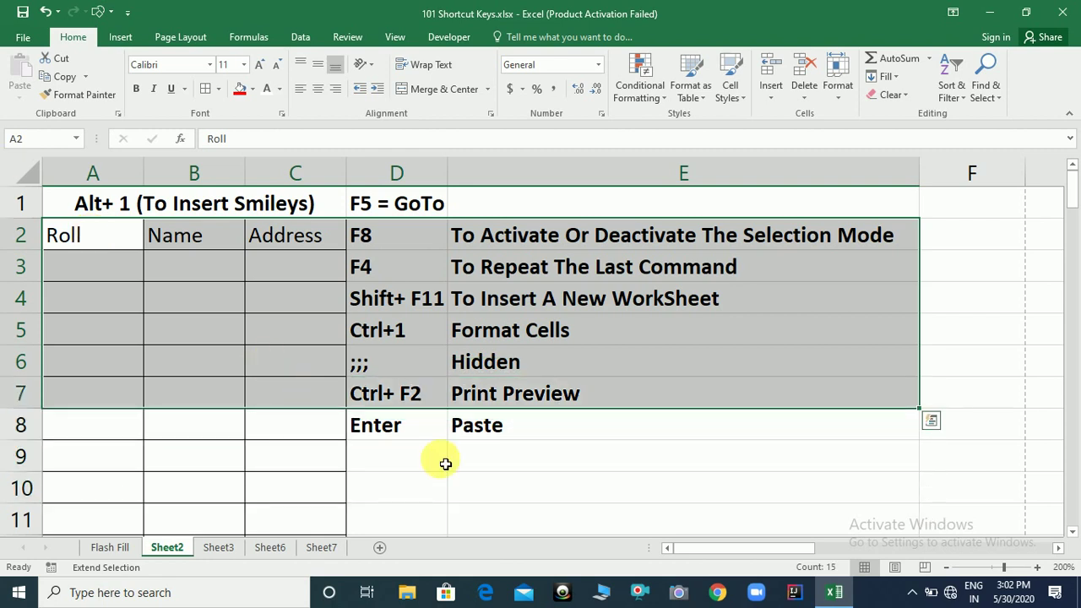
pyautogui.click(445, 467)
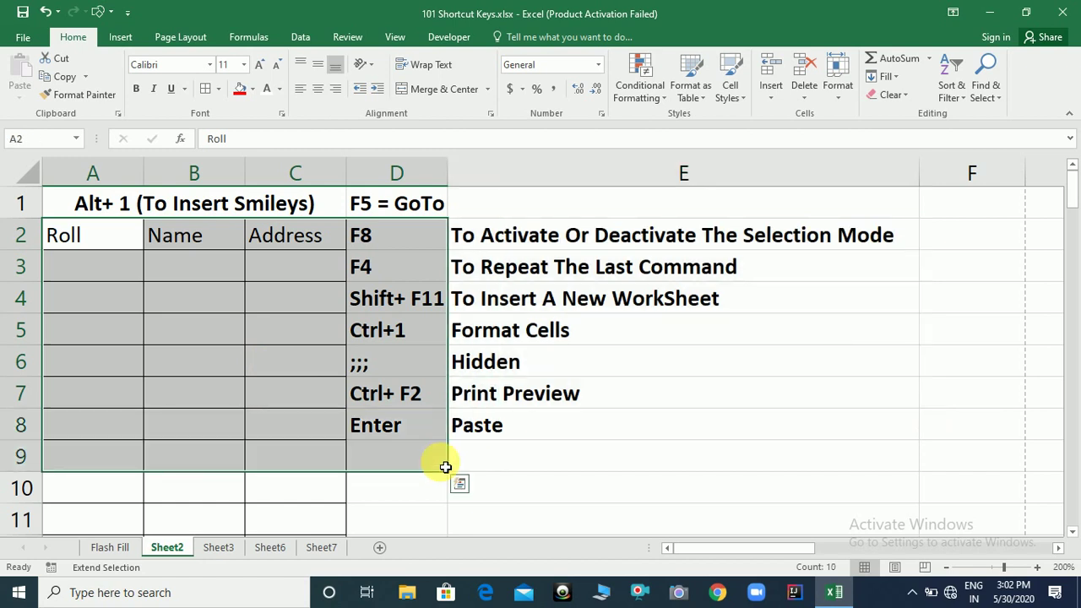
pyautogui.click(647, 434)
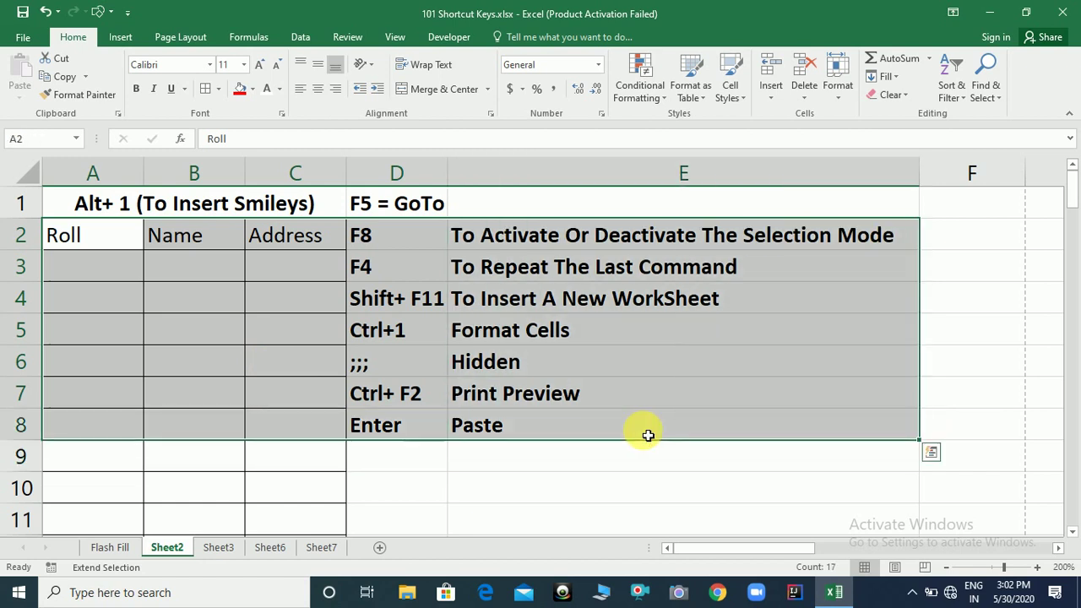
pyautogui.click(963, 488)
pyautogui.click(335, 307)
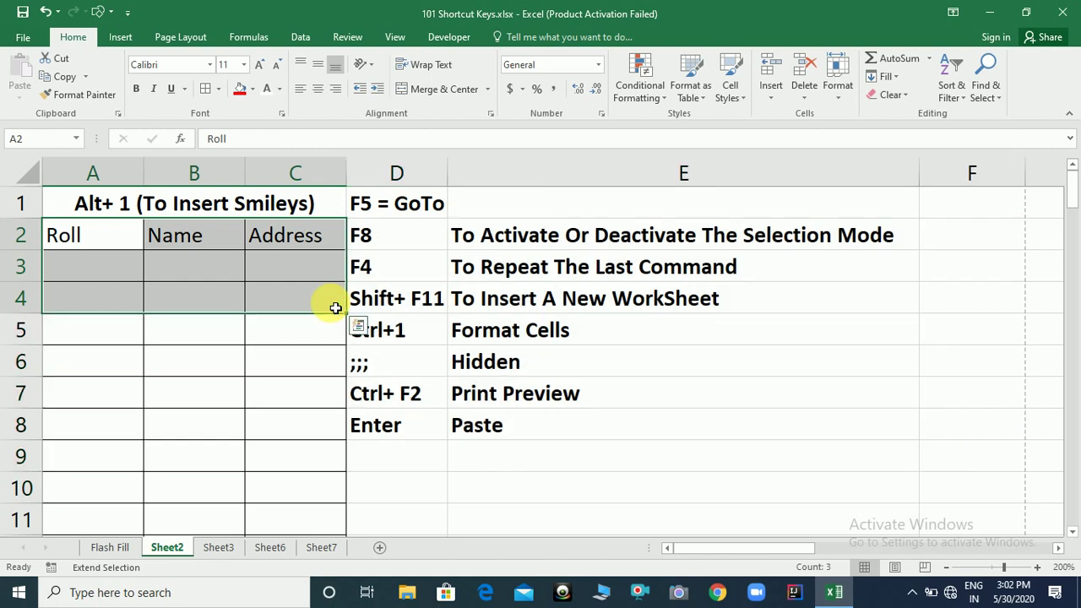
pyautogui.press('F8')
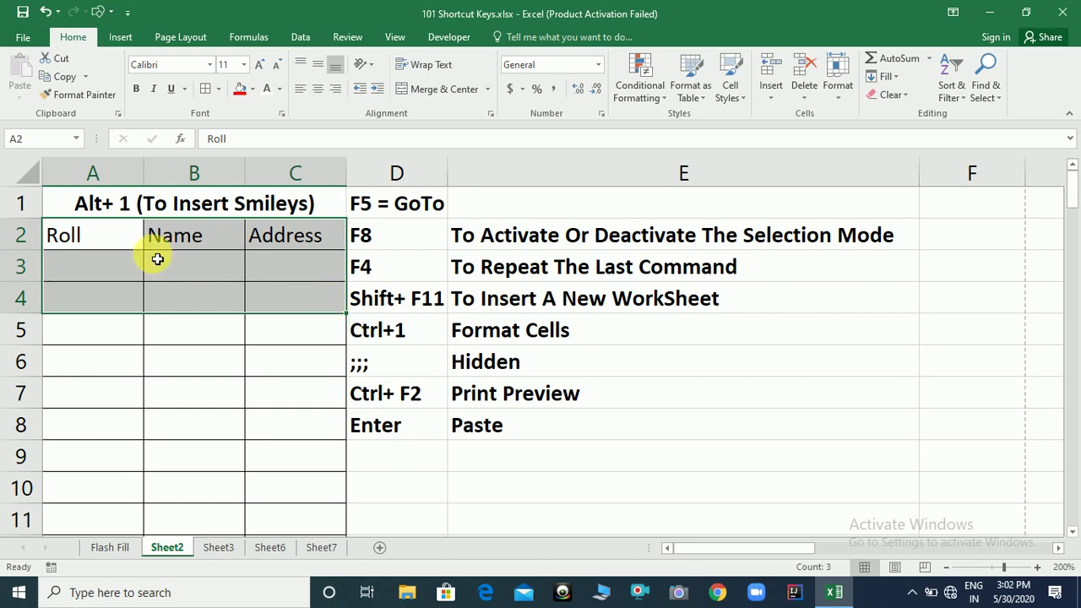
pyautogui.click(122, 246)
pyautogui.press('Down')
pyautogui.press('Down')
pyautogui.press('Down')
pyautogui.press('Down')
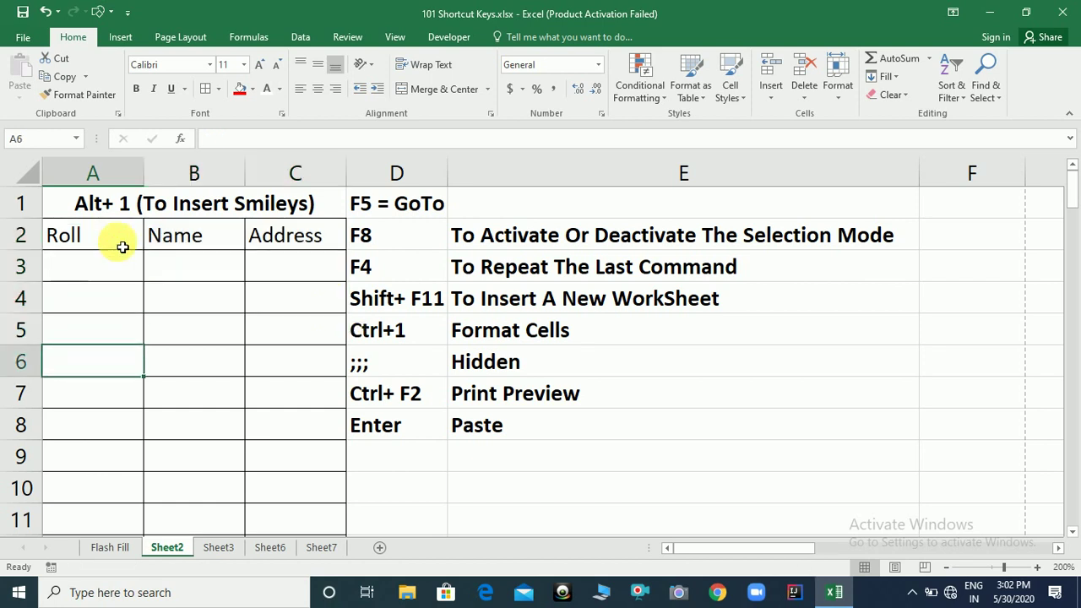
pyautogui.press('Right')
pyautogui.press('Right')
pyautogui.press('Down')
pyautogui.press('Down')
pyautogui.press('Left')
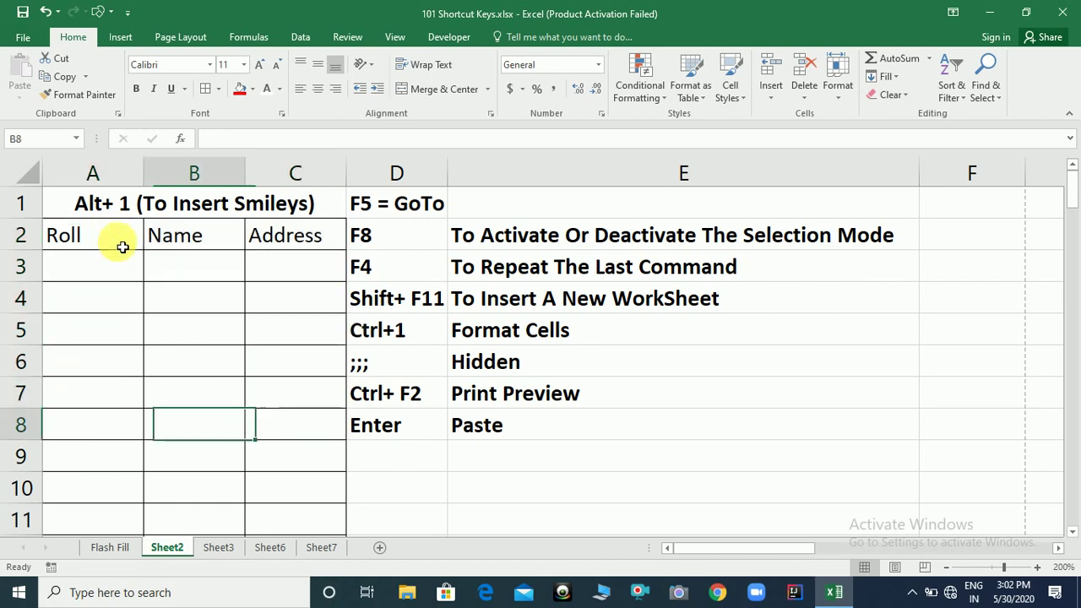
pyautogui.press('Right')
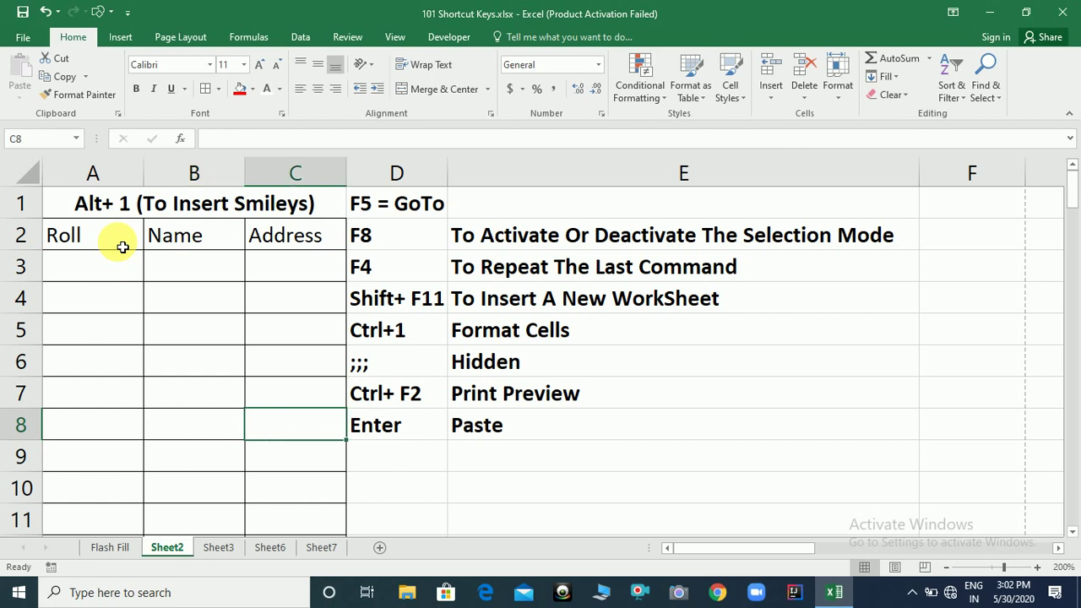
pyautogui.press('F8')
pyautogui.press('Left')
pyautogui.press('Left')
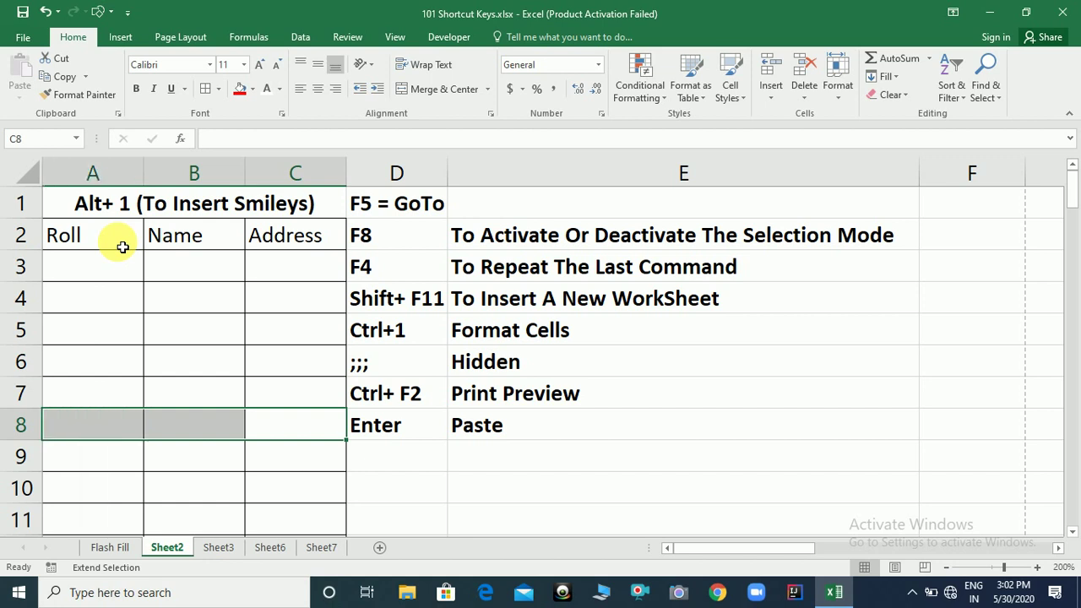
pyautogui.press('Up')
pyautogui.press('Up')
pyautogui.press('Up')
pyautogui.press('Up')
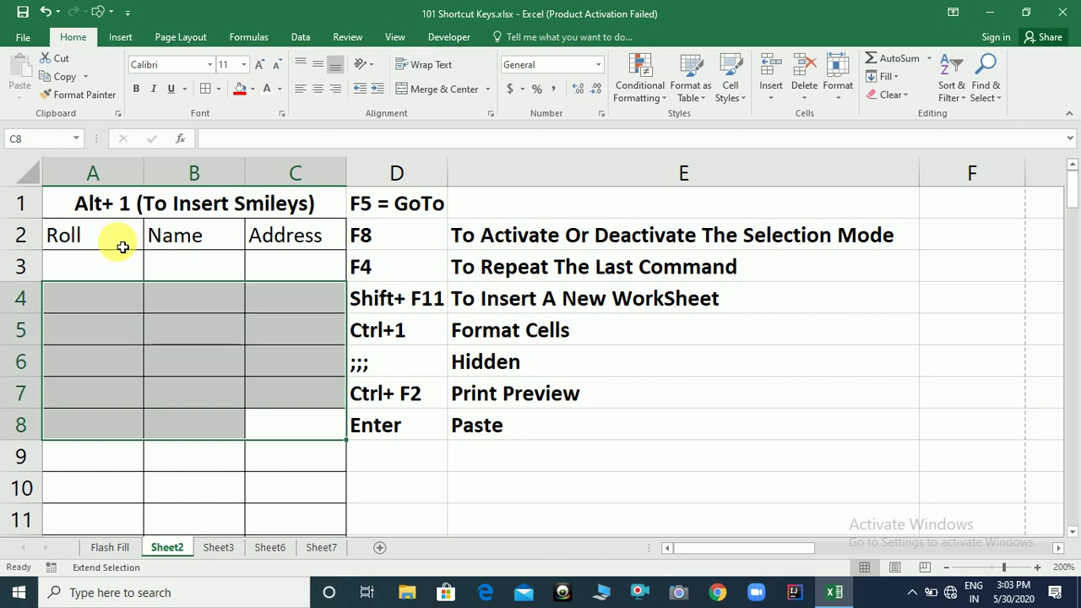
pyautogui.press('Up')
pyautogui.press('Up')
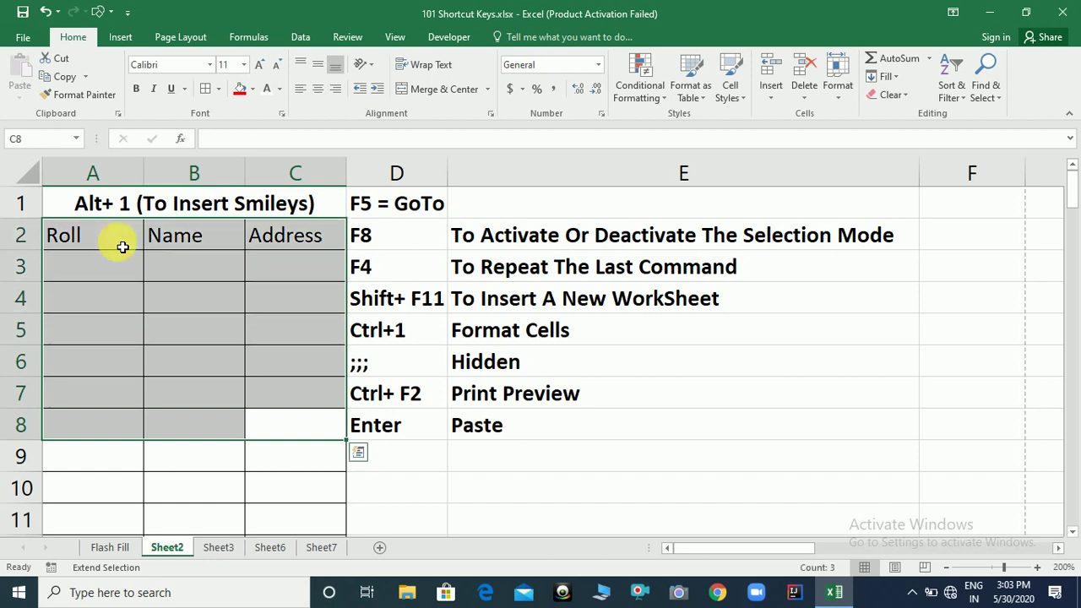
pyautogui.press('F8')
pyautogui.click(123, 247)
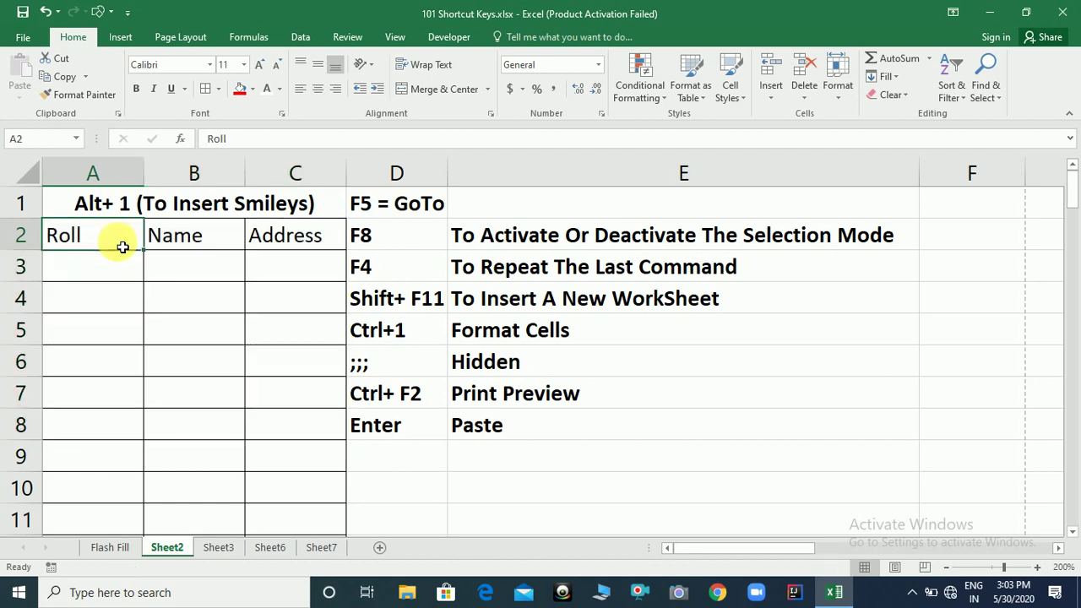
# Step: Make the Name heading in B2 bold with a light orange fill and red text
pyautogui.click(193, 272)
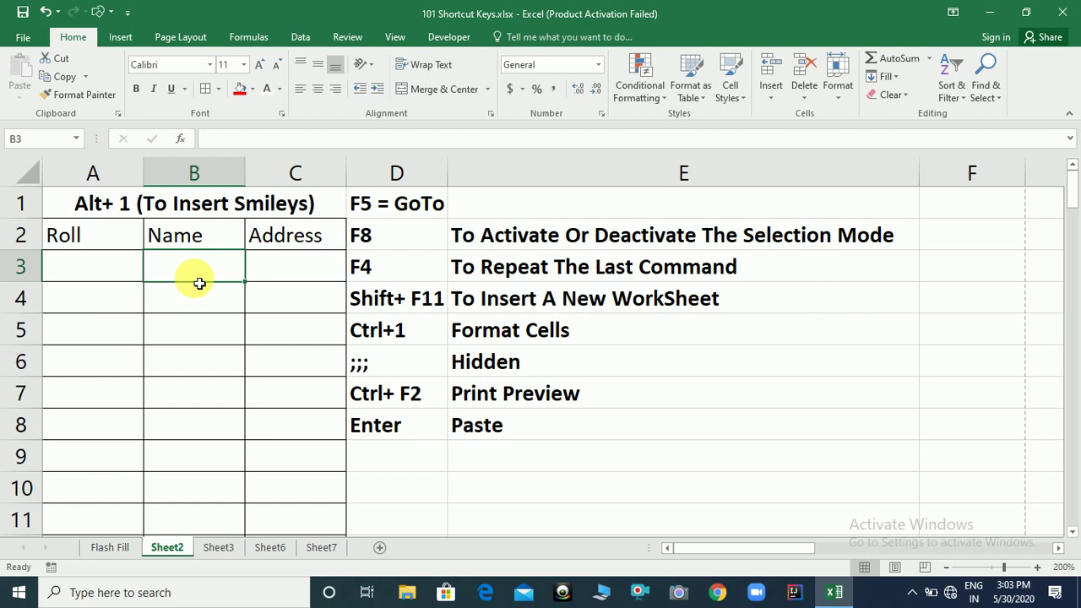
pyautogui.click(122, 247)
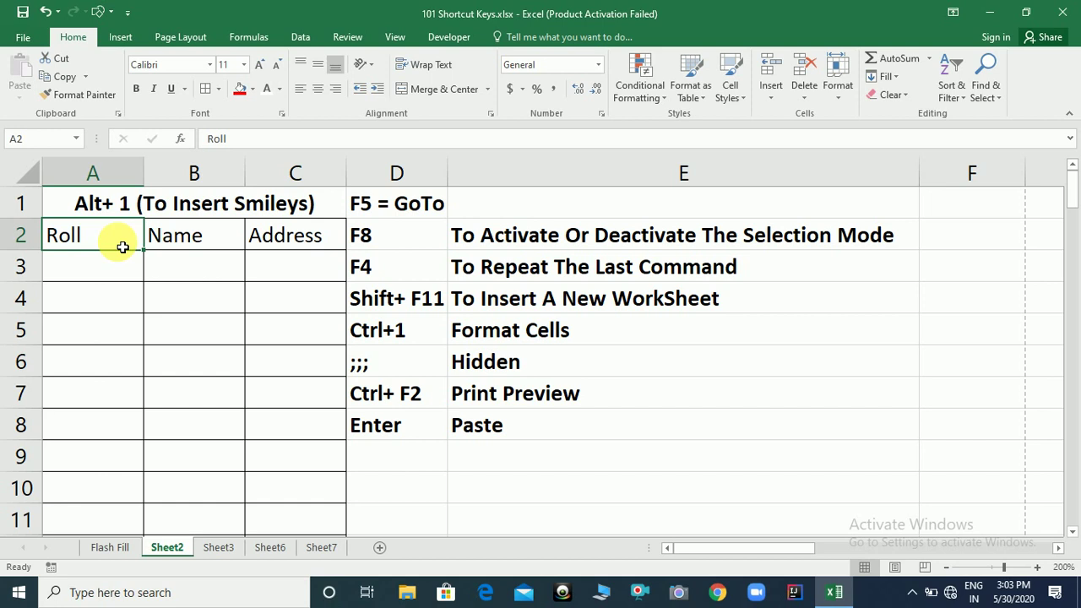
pyautogui.click(203, 239)
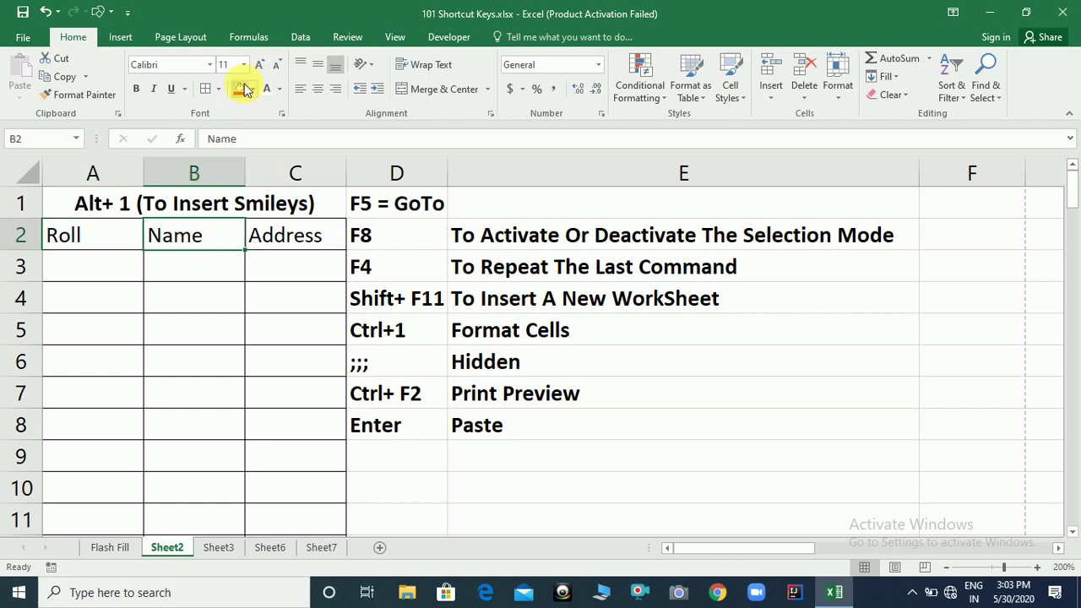
pyautogui.click(136, 88)
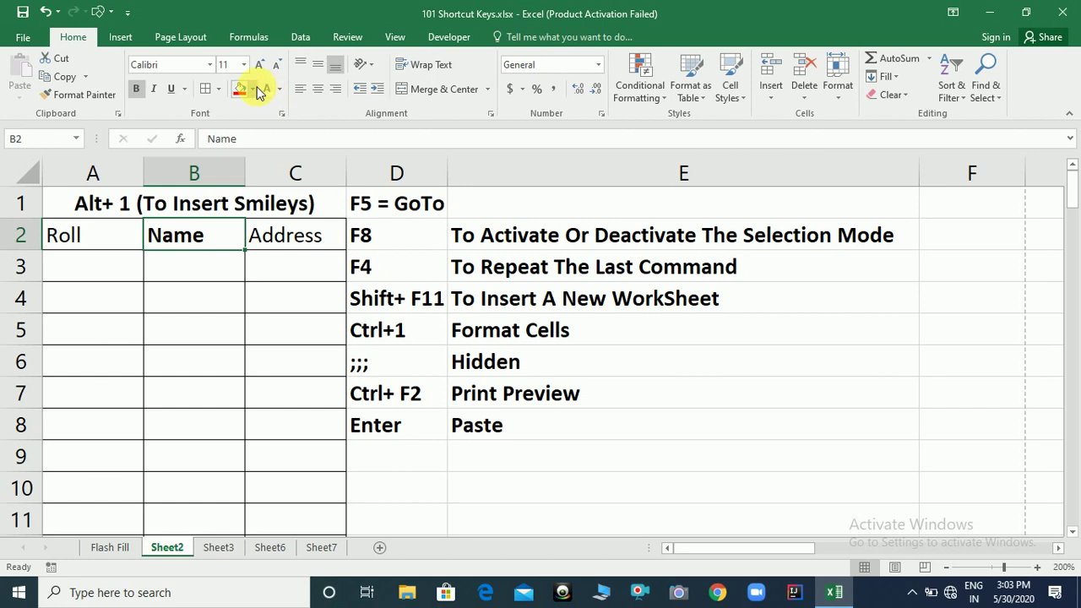
pyautogui.click(252, 89)
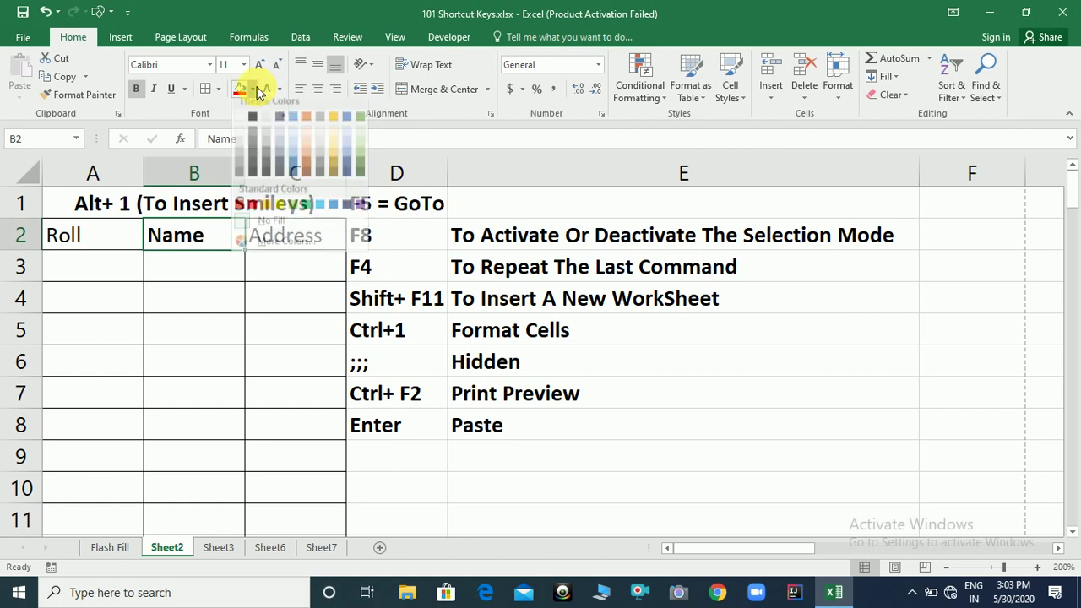
pyautogui.click(307, 152)
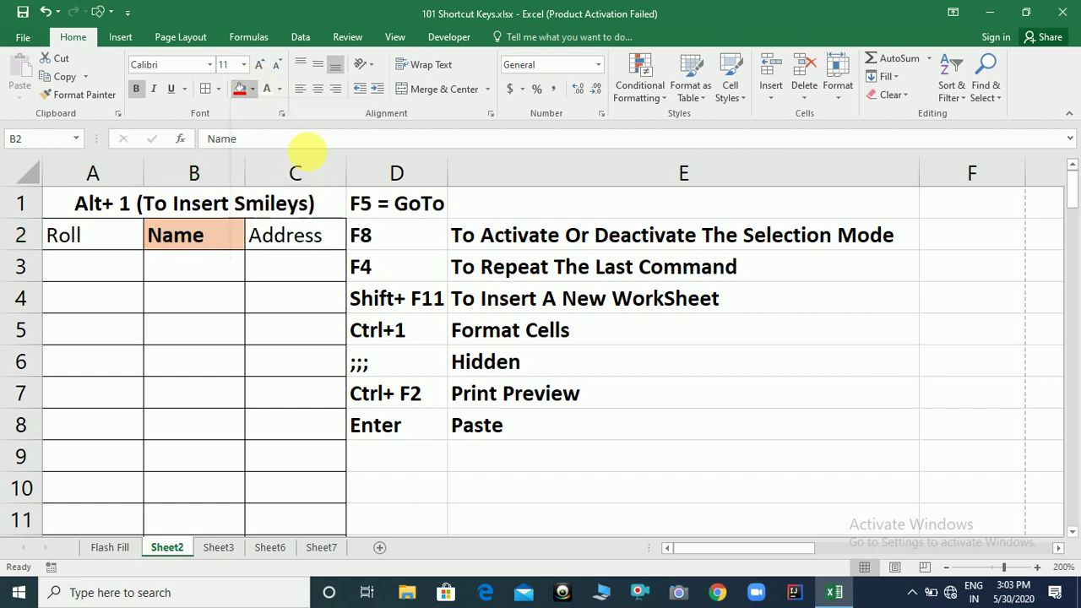
pyautogui.click(280, 89)
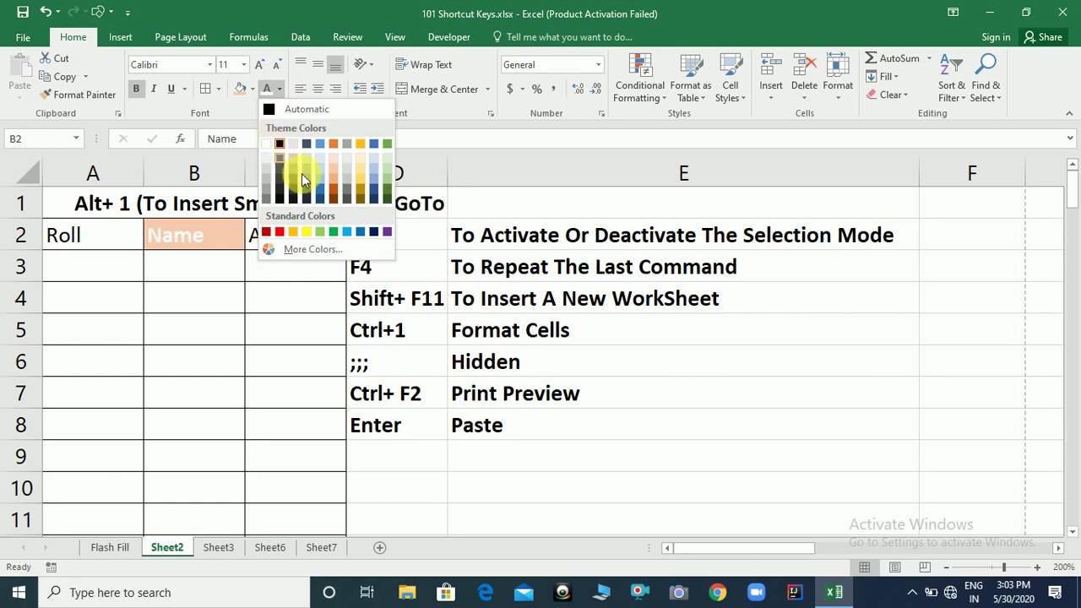
pyautogui.click(279, 233)
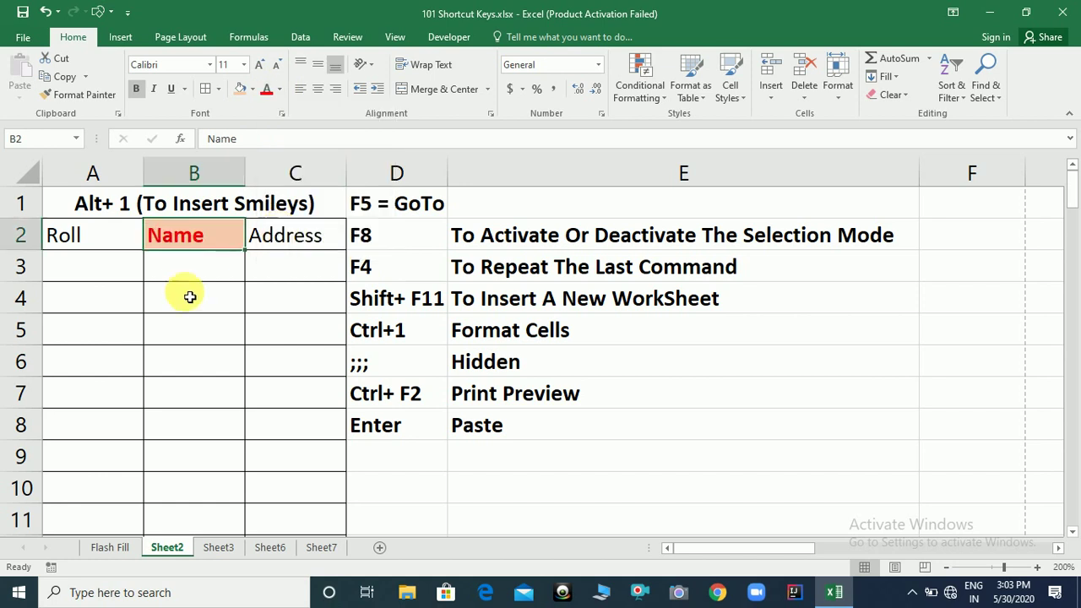
pyautogui.click(179, 386)
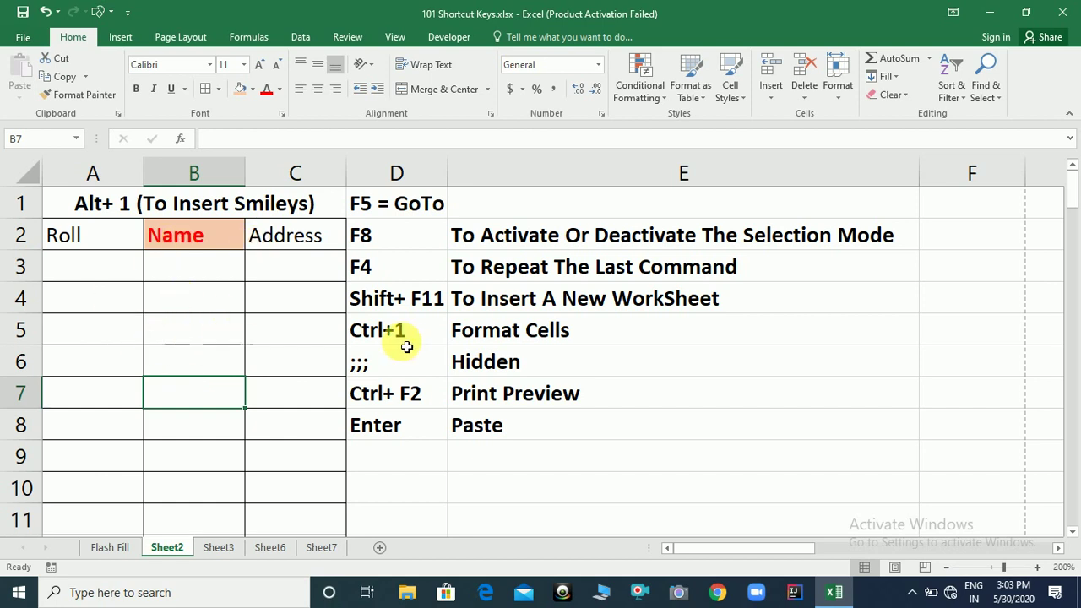
# Step: Repeat the red font on D1 with F4, then enter a sample name in G2 of Sheet3
pyautogui.click(421, 213)
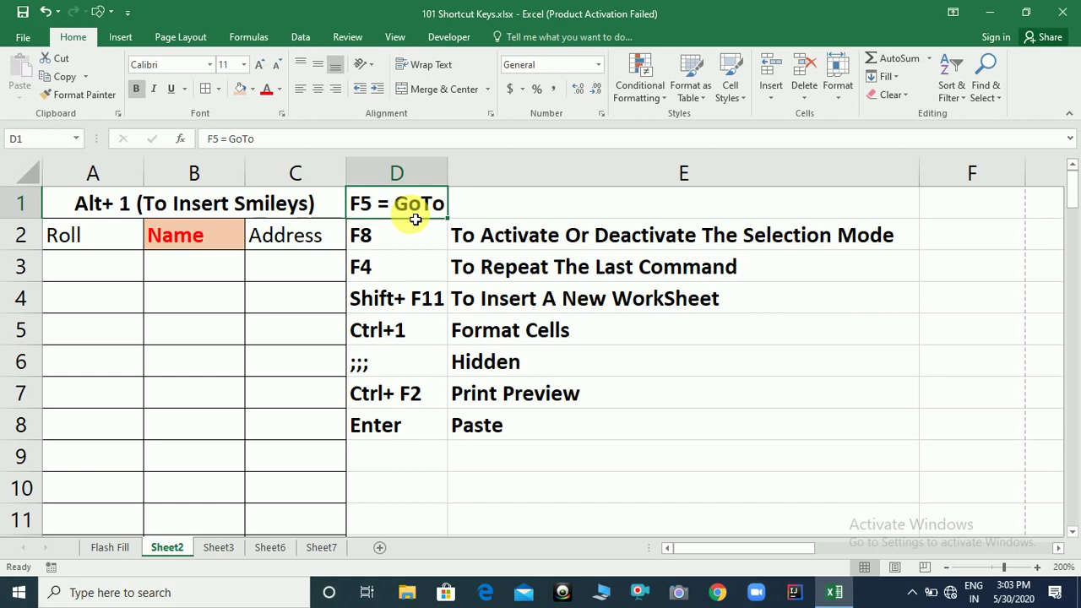
pyautogui.press('F4')
pyautogui.click(219, 547)
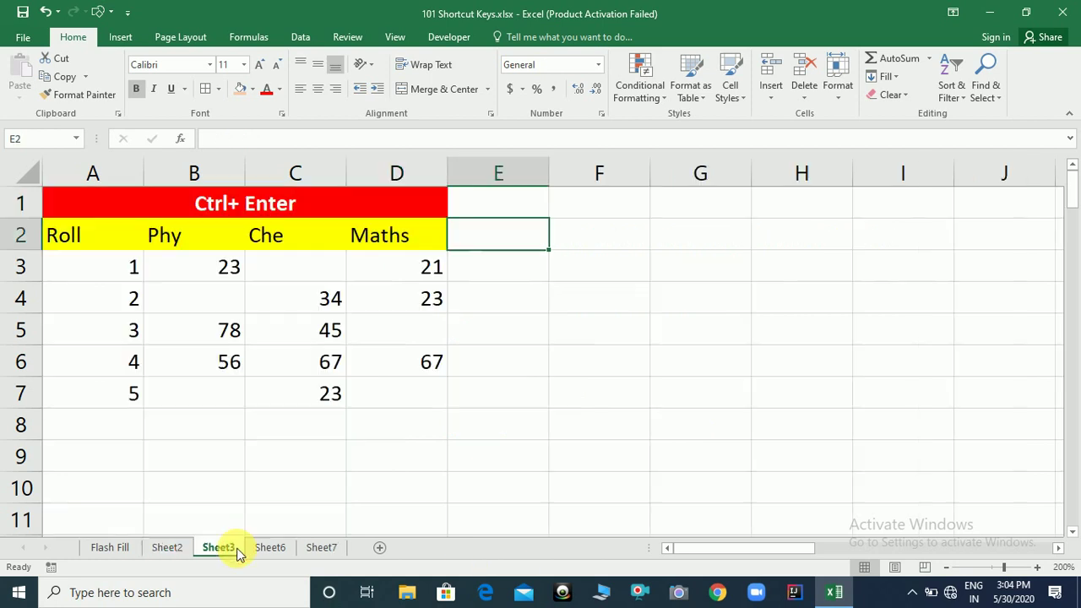
pyautogui.click(722, 234)
pyautogui.write('Sachin')
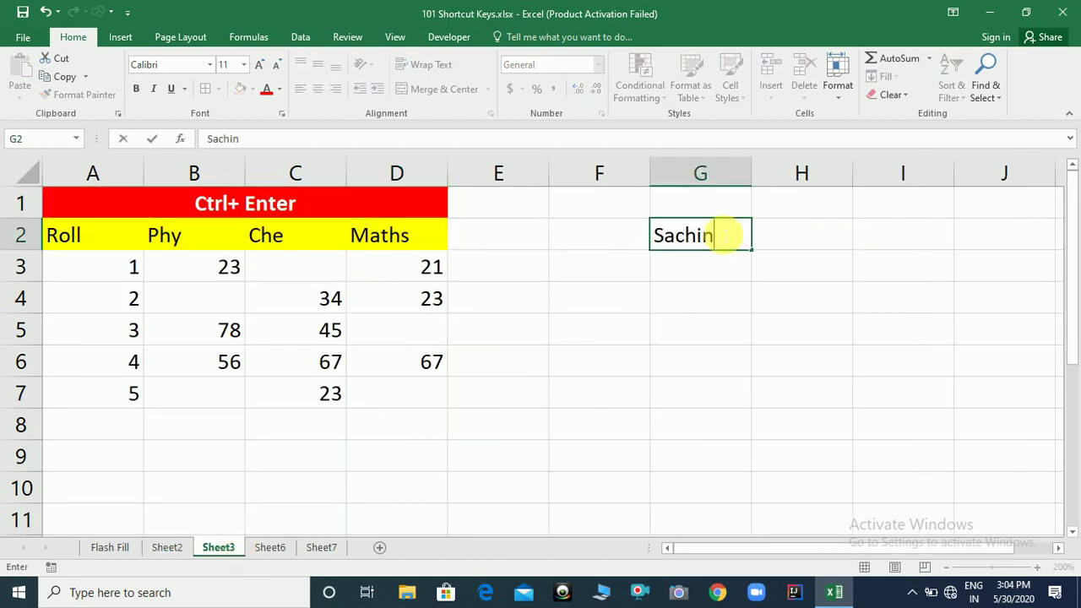
pyautogui.press('Return')
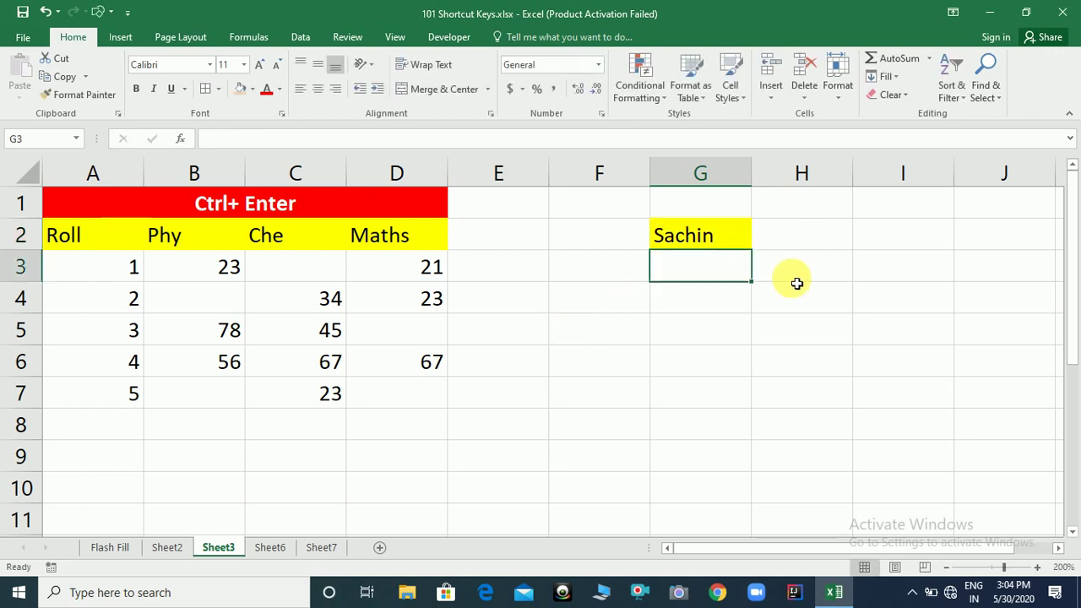
pyautogui.click(719, 242)
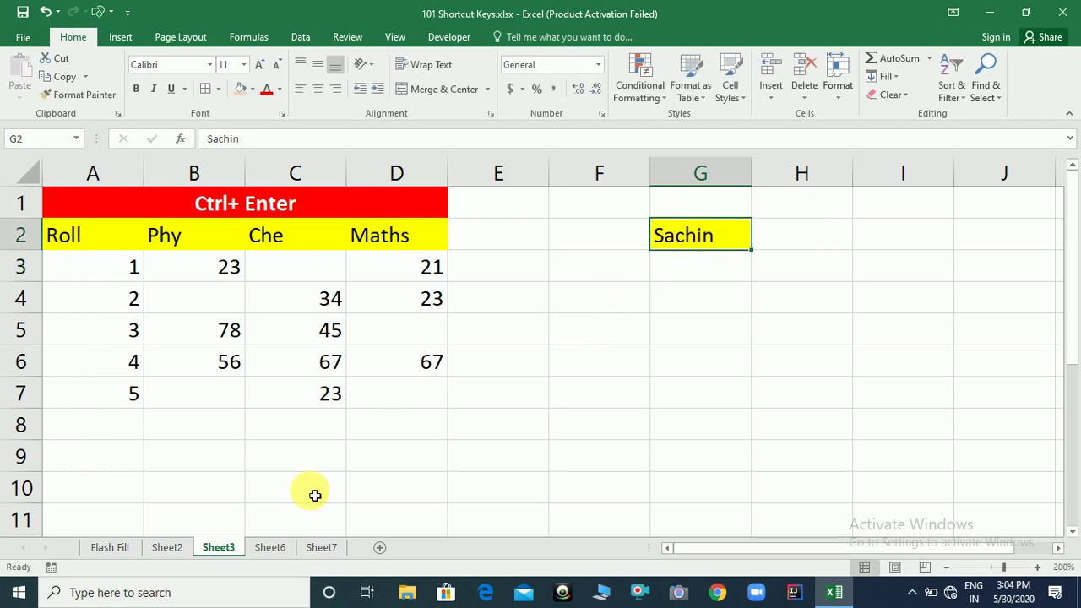
pyautogui.click(168, 547)
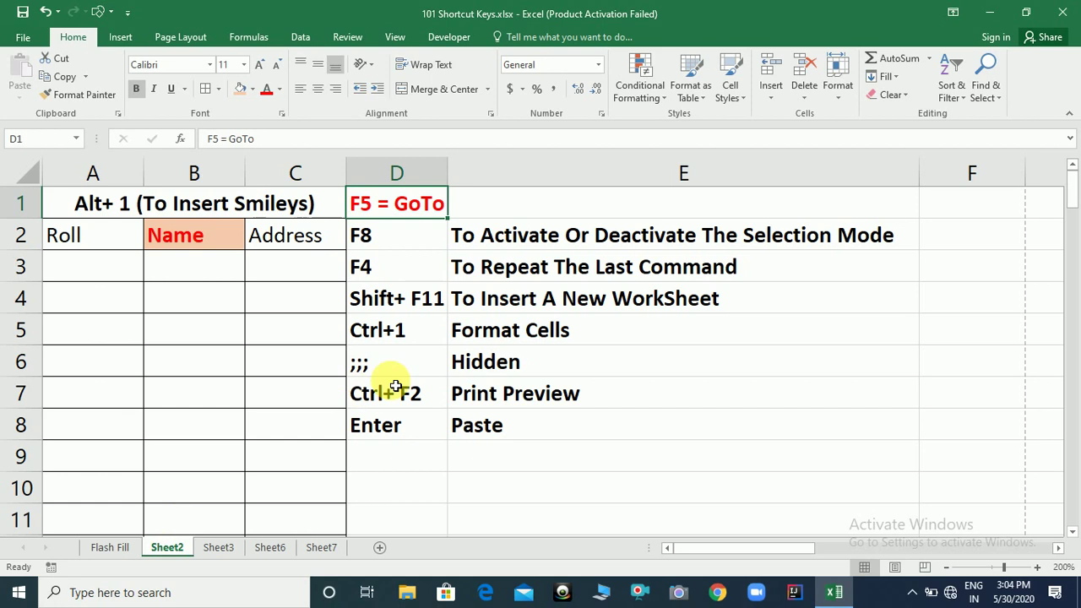
# Step: Insert a new blank worksheet, Sheet8, with Shift+F11
pyautogui.click(218, 547)
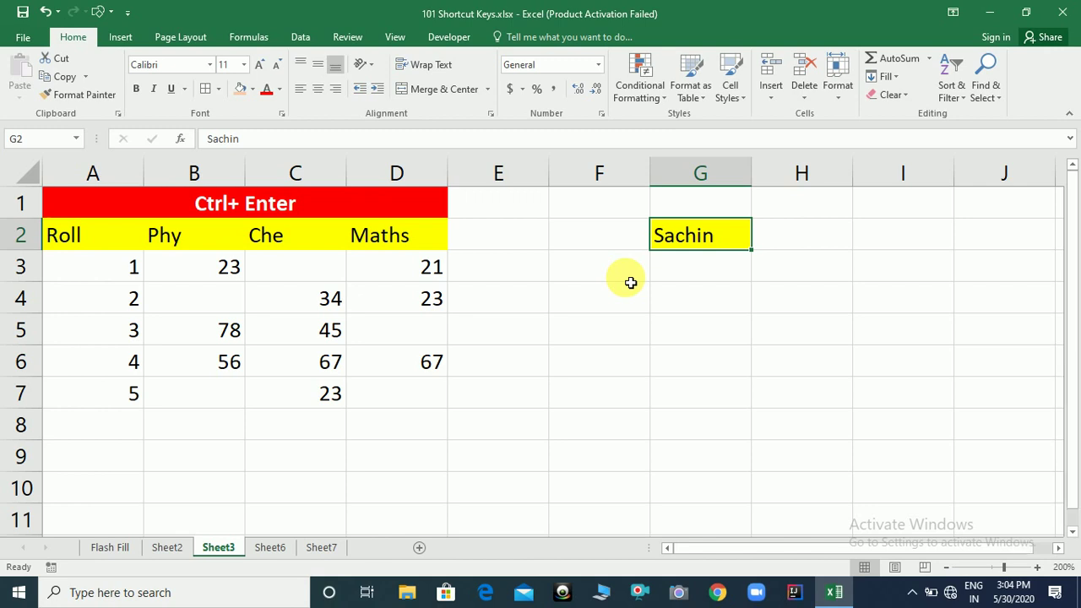
pyautogui.hotkey('shift', 'F11')
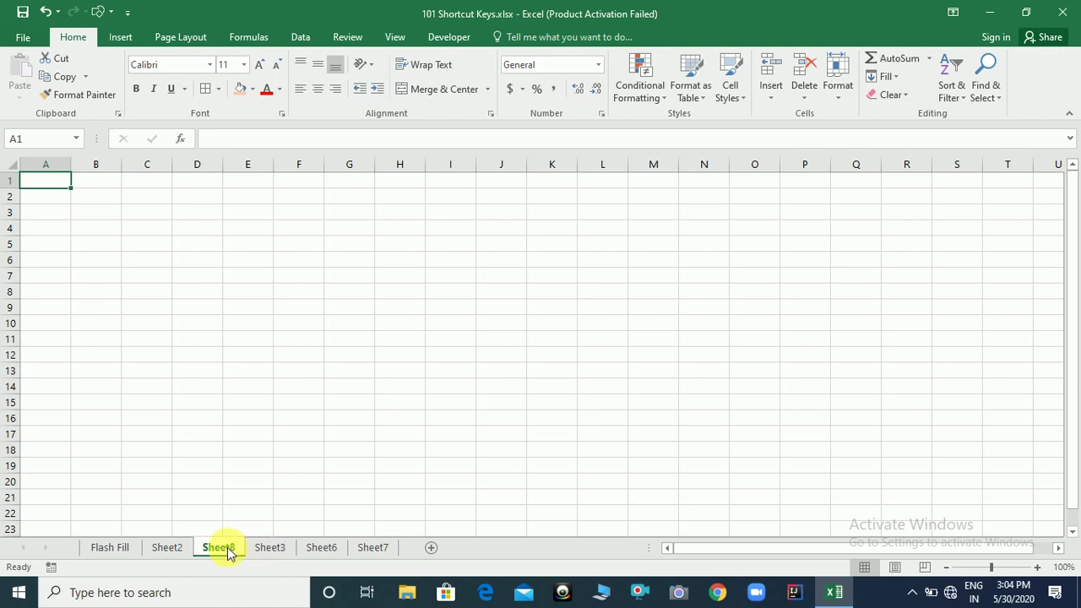
pyautogui.click(163, 548)
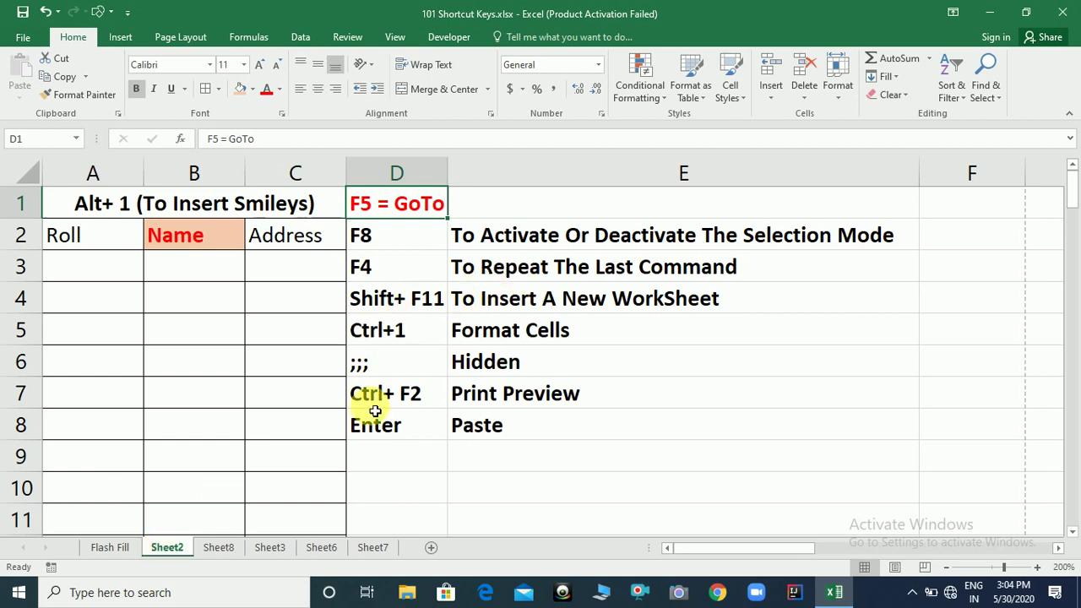
# Step: Browse Sheet8, Sheet3, Sheet6 and Sheet8, ending on Sheet3
pyautogui.click(225, 551)
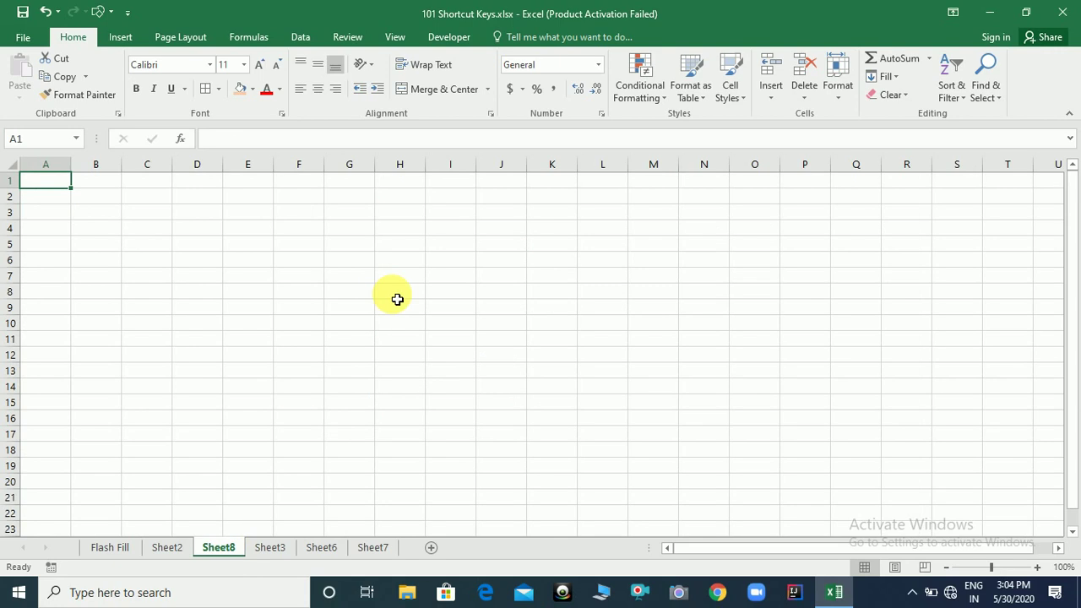
pyautogui.click(261, 549)
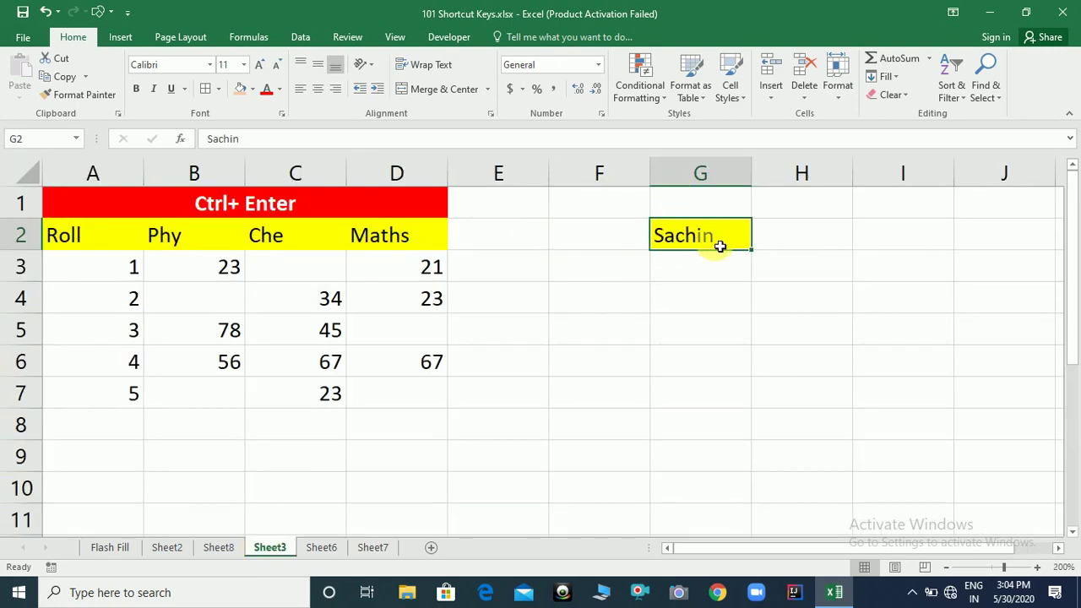
pyautogui.click(329, 549)
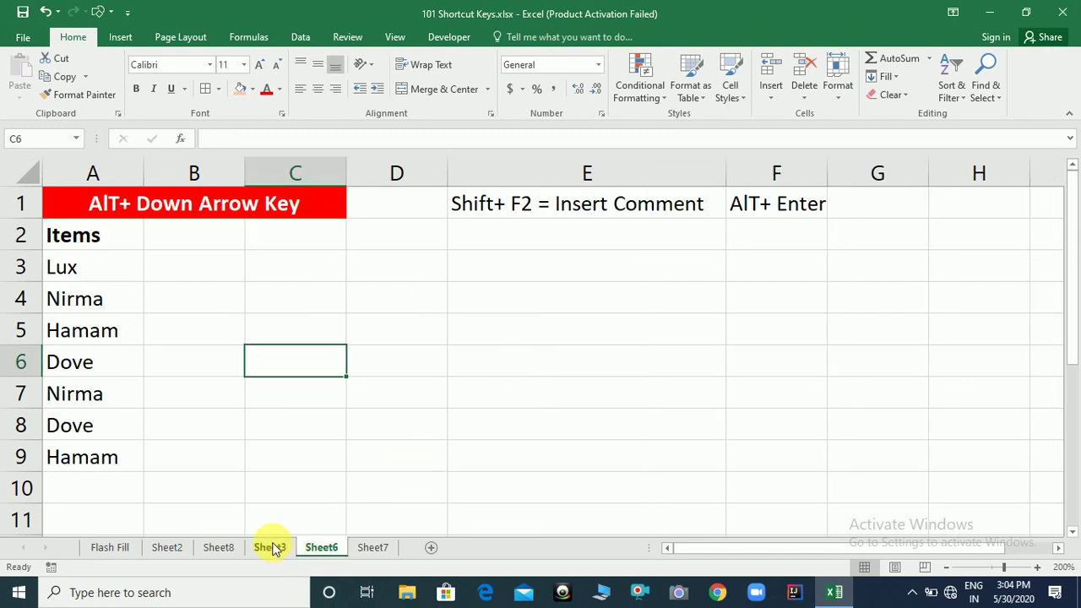
pyautogui.click(215, 551)
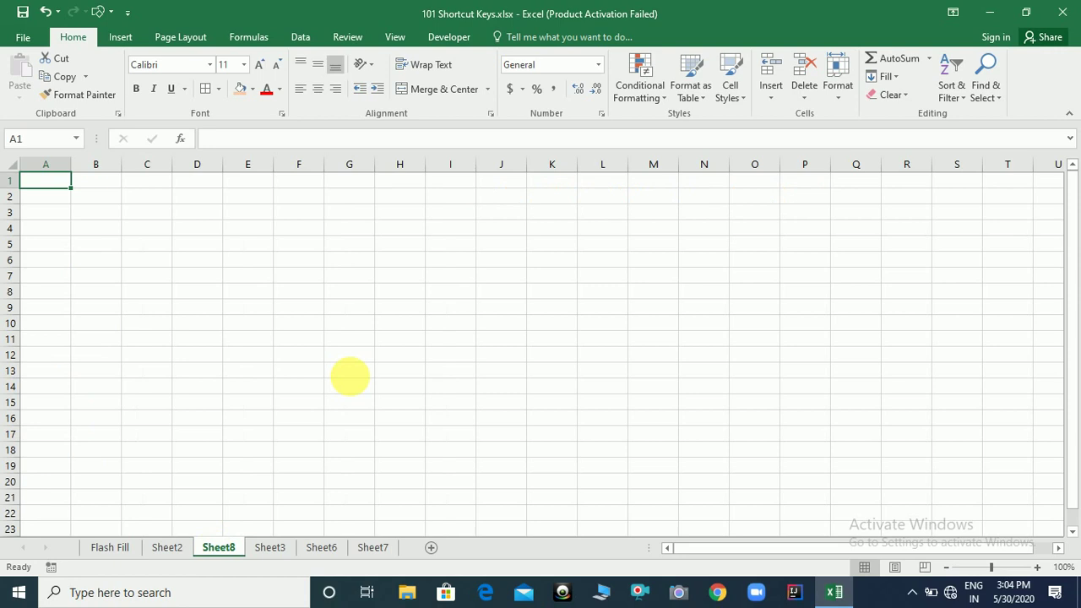
pyautogui.click(267, 550)
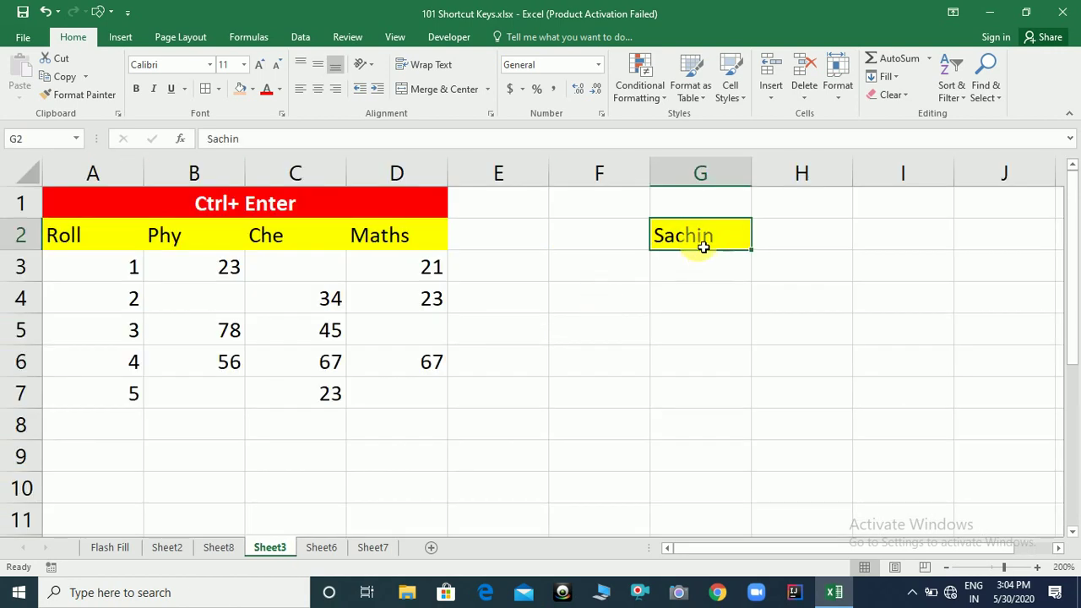
# Step: Attach the comment 'The Great Batsman' to cell G2 using Shift+F2
pyautogui.click(722, 269)
pyautogui.click(727, 240)
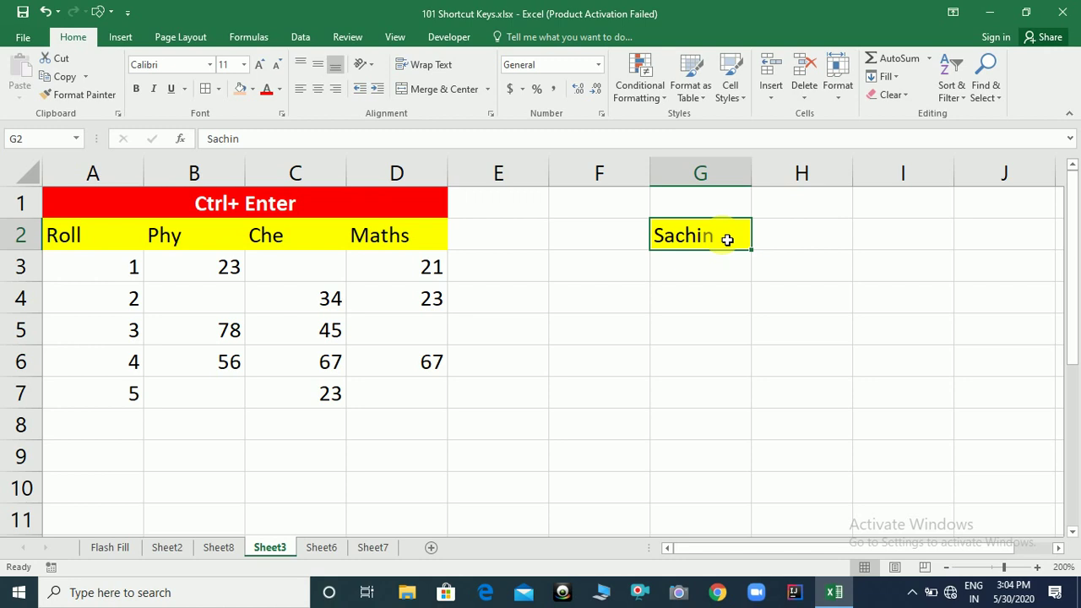
pyautogui.hotkey('shift', 'F2')
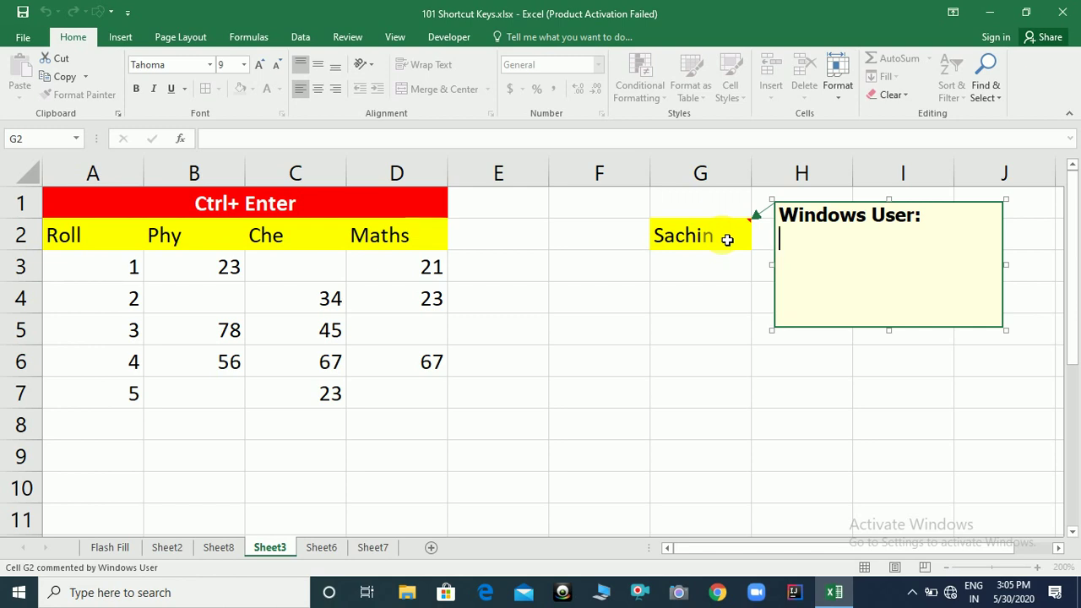
pyautogui.write('The G')
pyautogui.write('reate')
pyautogui.write('s')
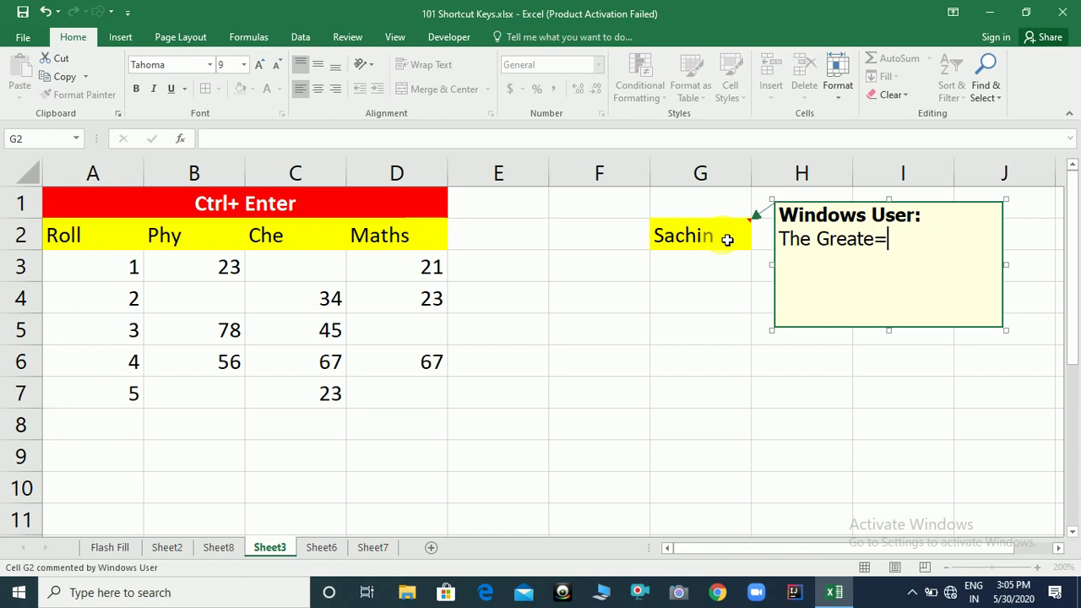
pyautogui.press('BackSpace')
pyautogui.write('Bat')
pyautogui.write('sman')
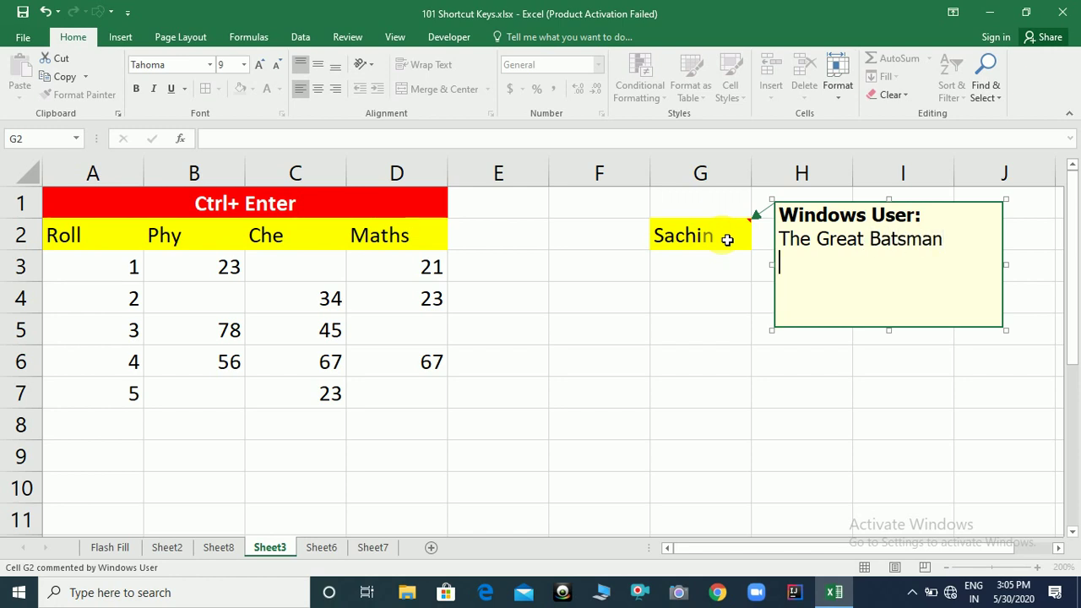
pyautogui.click(711, 350)
pyautogui.moveTo(737, 236)
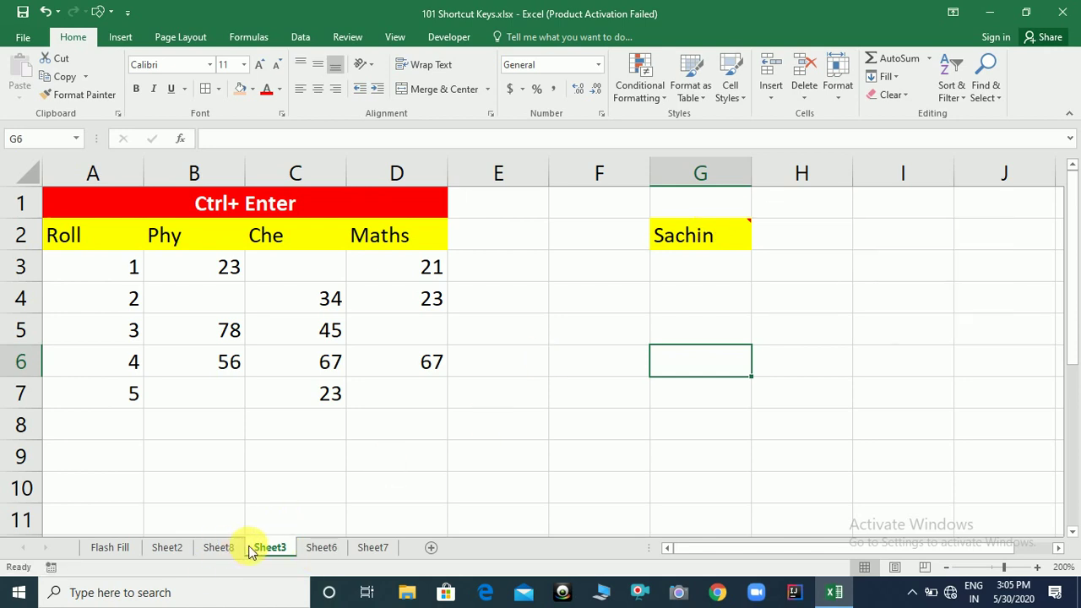
# Step: Move through Sheet6, Sheet3 and Sheet8, landing on Sheet2 with the shortcut table
pyautogui.click(338, 553)
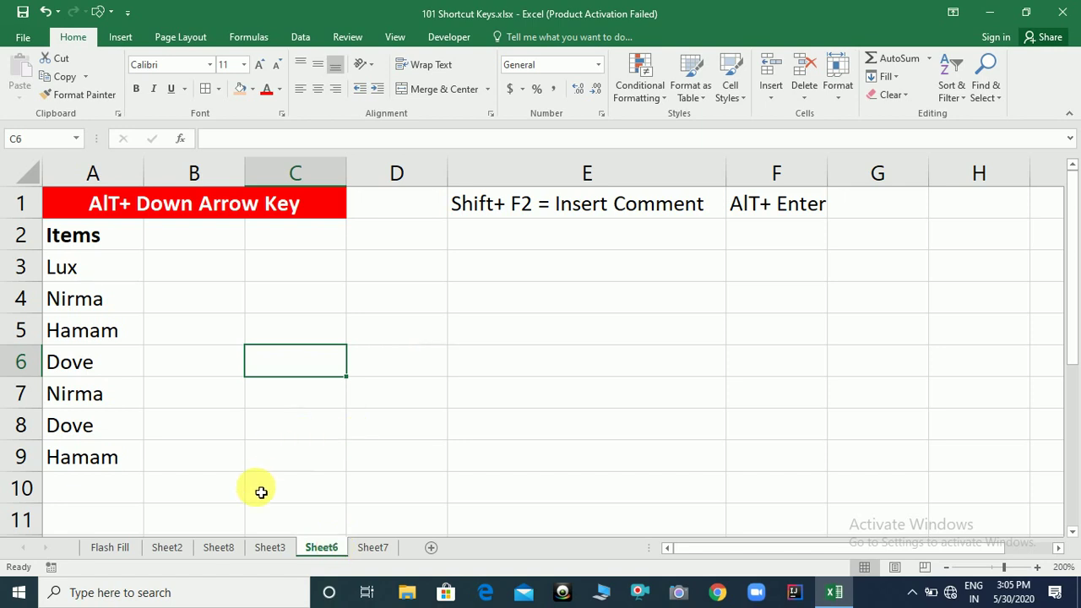
pyautogui.click(270, 547)
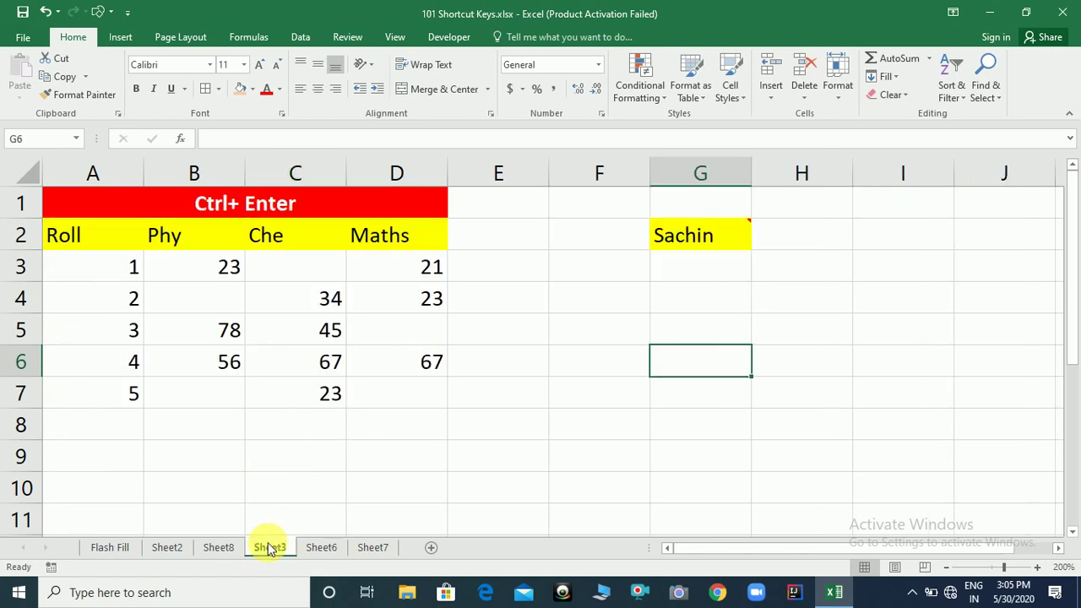
pyautogui.click(223, 547)
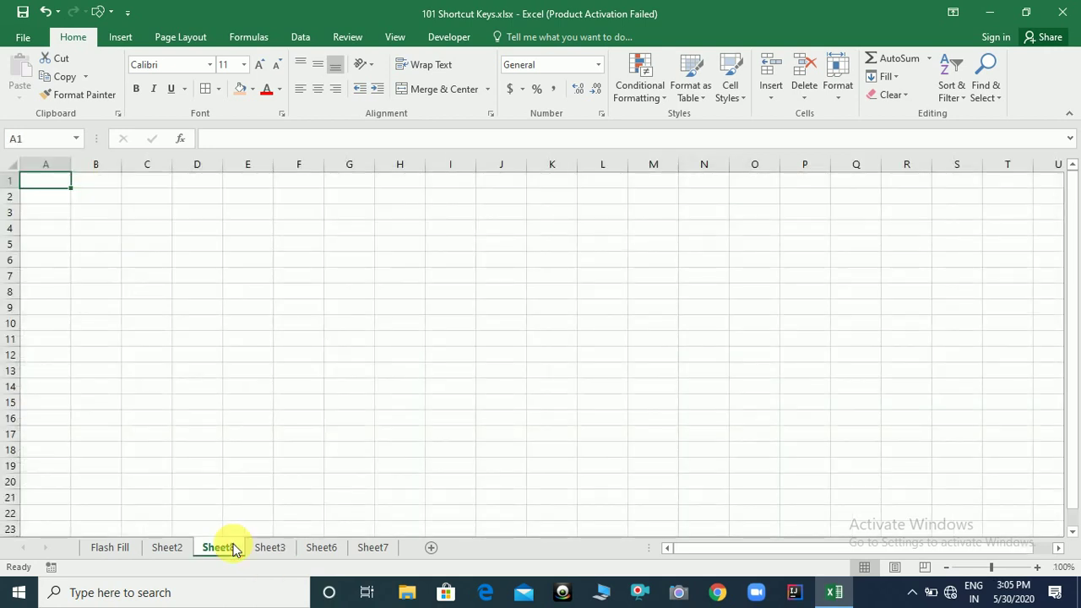
pyautogui.click(171, 548)
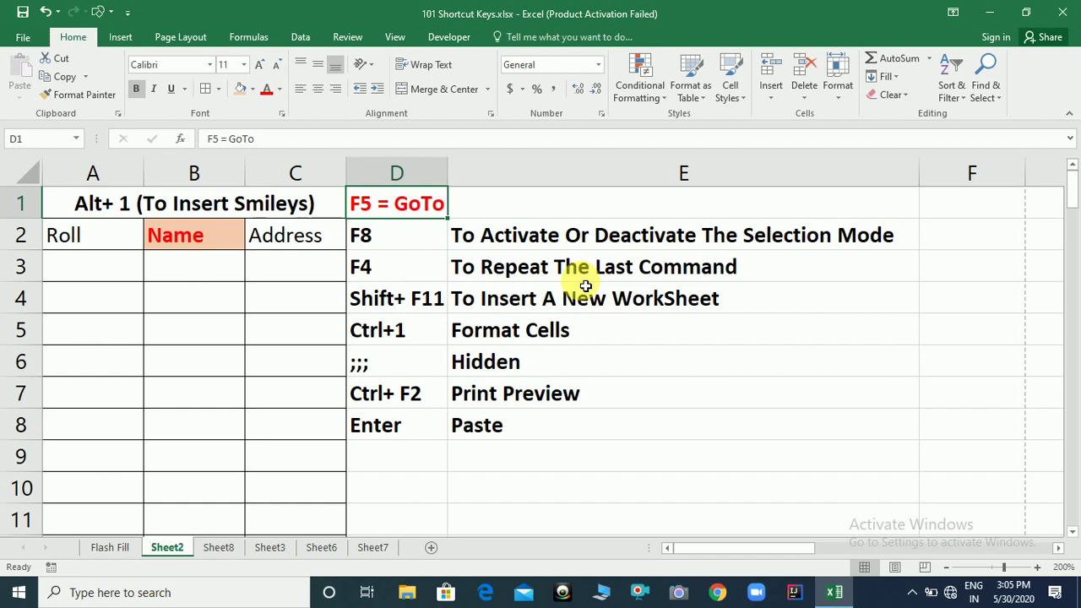
# Step: Open Format Cells for the Roll heading A2, view Alignment, Font and Border, then cancel
pyautogui.click(108, 246)
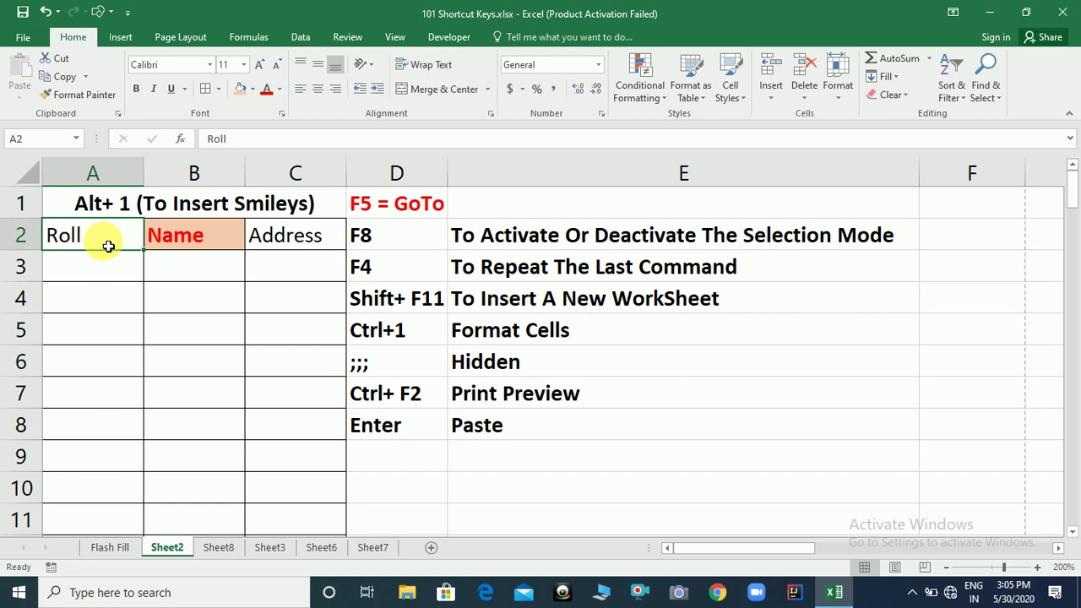
pyautogui.hotkey('ctrl', '1')
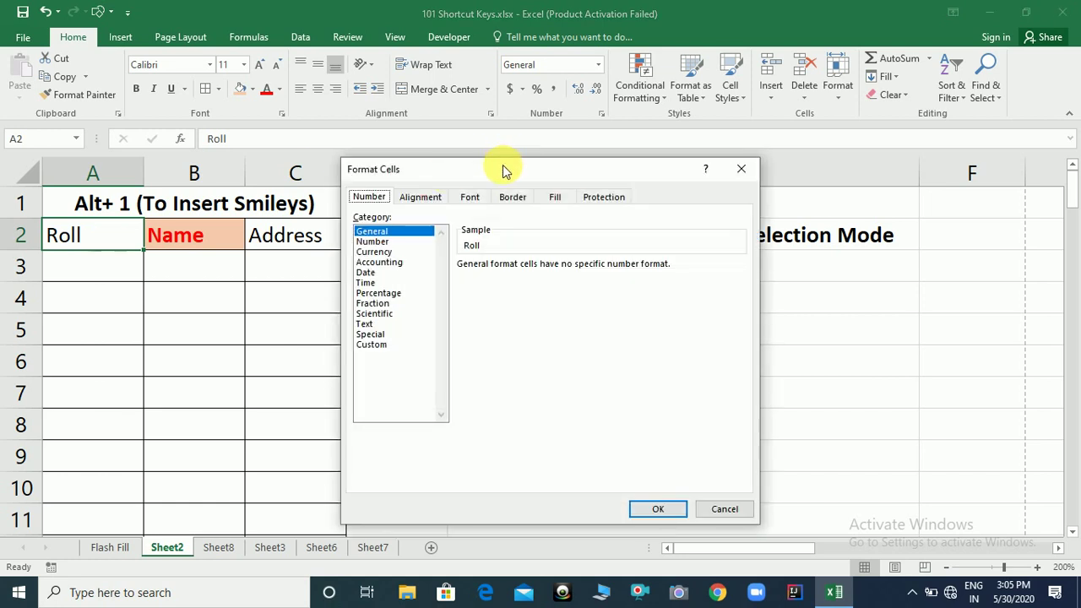
pyautogui.moveTo(502, 171); pyautogui.dragTo(590, 194)
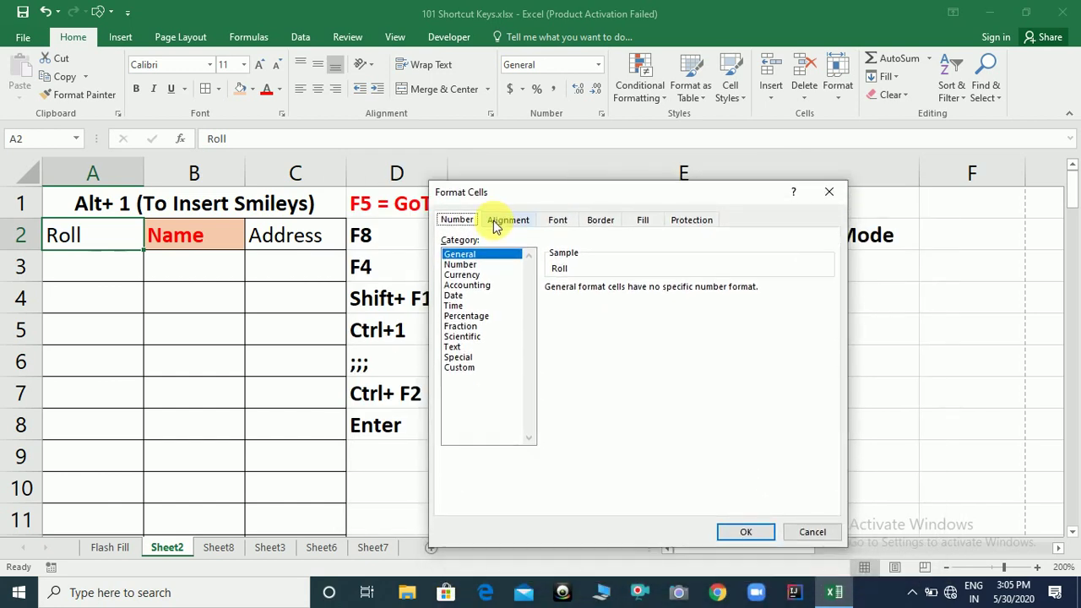
pyautogui.click(500, 222)
pyautogui.click(556, 221)
pyautogui.click(600, 222)
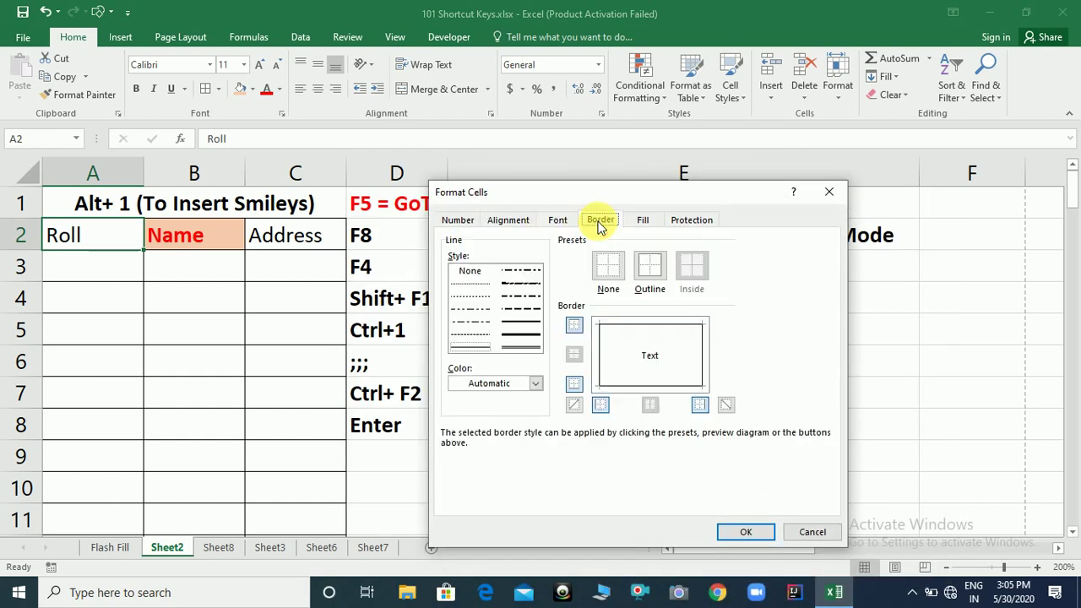
pyautogui.click(810, 532)
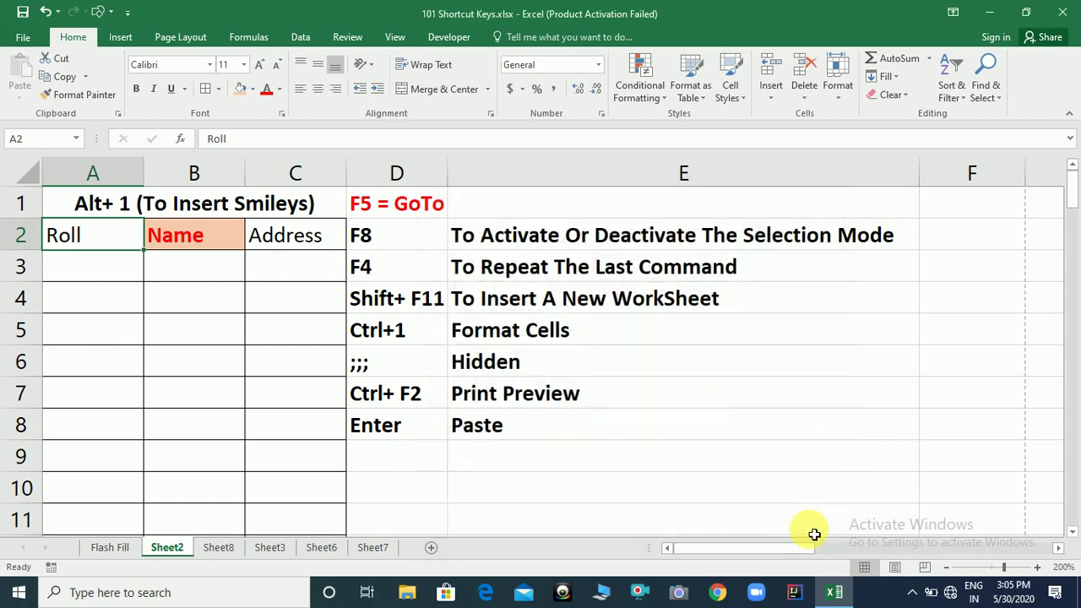
# Step: Enter the sample Address entries dsfds, df, dsfds, fsd and fsdf starting in C3
pyautogui.click(296, 271)
pyautogui.write('dsfds')
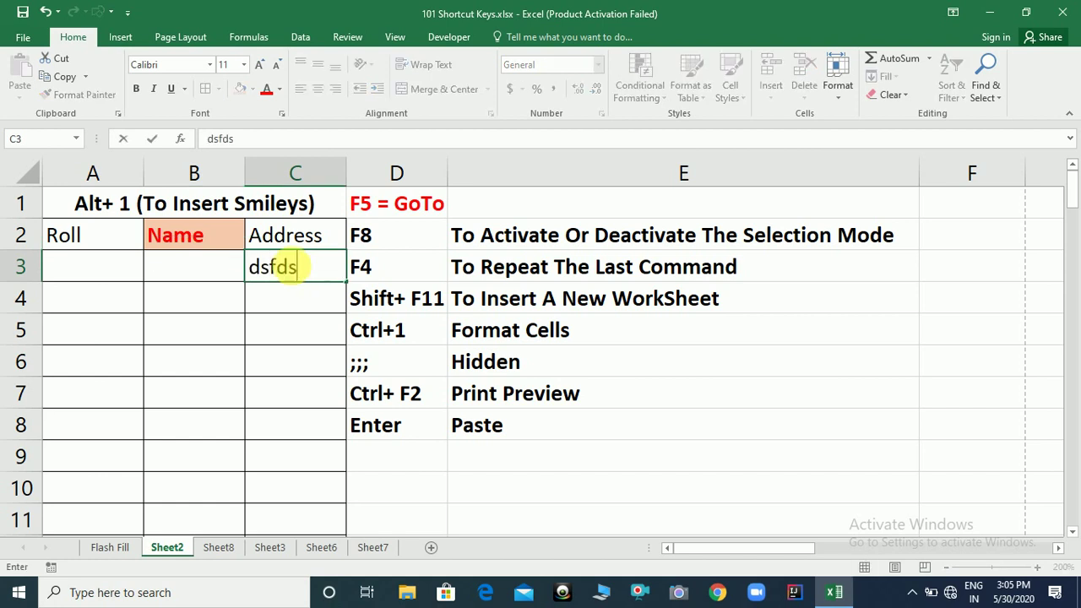
pyautogui.write(' df dsfds fsd fsdf')
pyautogui.press('Return')
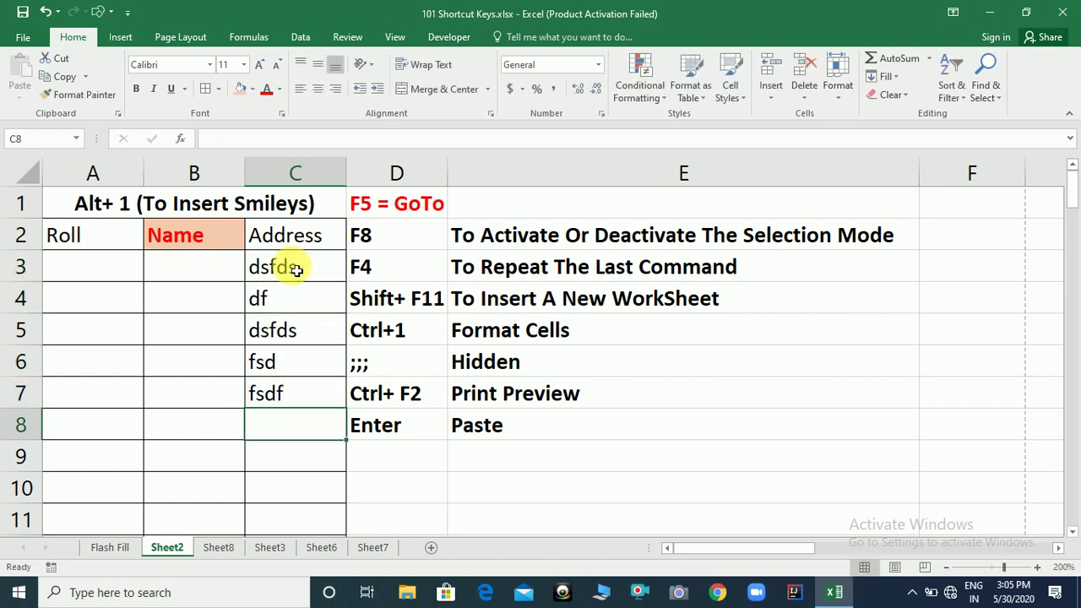
# Step: Select C3:C7 and make the Address entries' font colour white
pyautogui.press('Up')
pyautogui.press('Up')
pyautogui.press('Up')
pyautogui.press('Up')
pyautogui.press('Up')
pyautogui.hotkey('shift', 'Down')
pyautogui.hotkey('shift', 'Down')
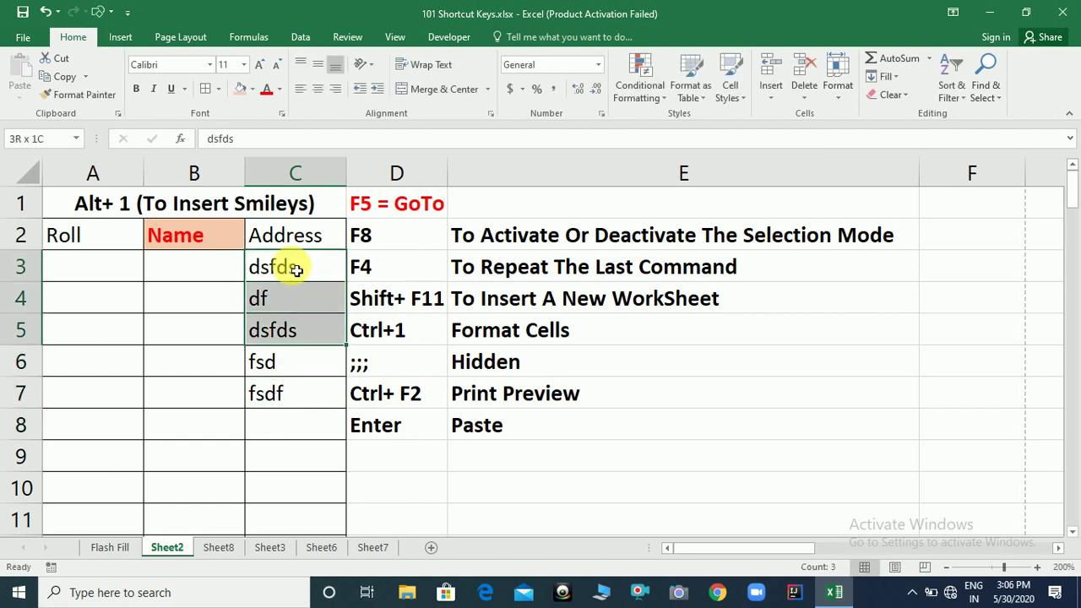
pyautogui.hotkey('shift', 'Down')
pyautogui.hotkey('shift', 'Down')
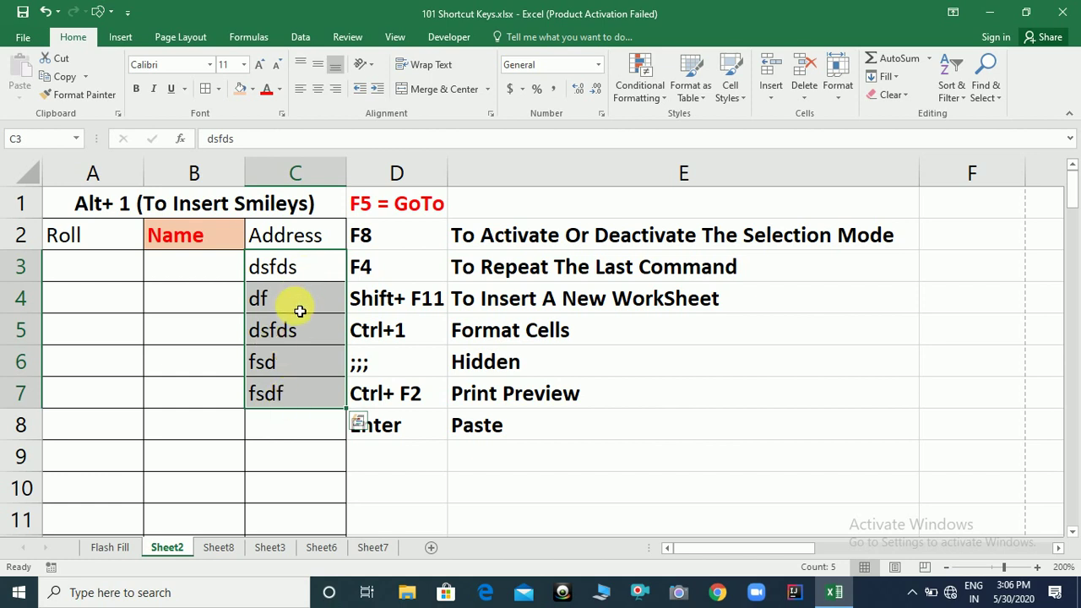
pyautogui.click(279, 90)
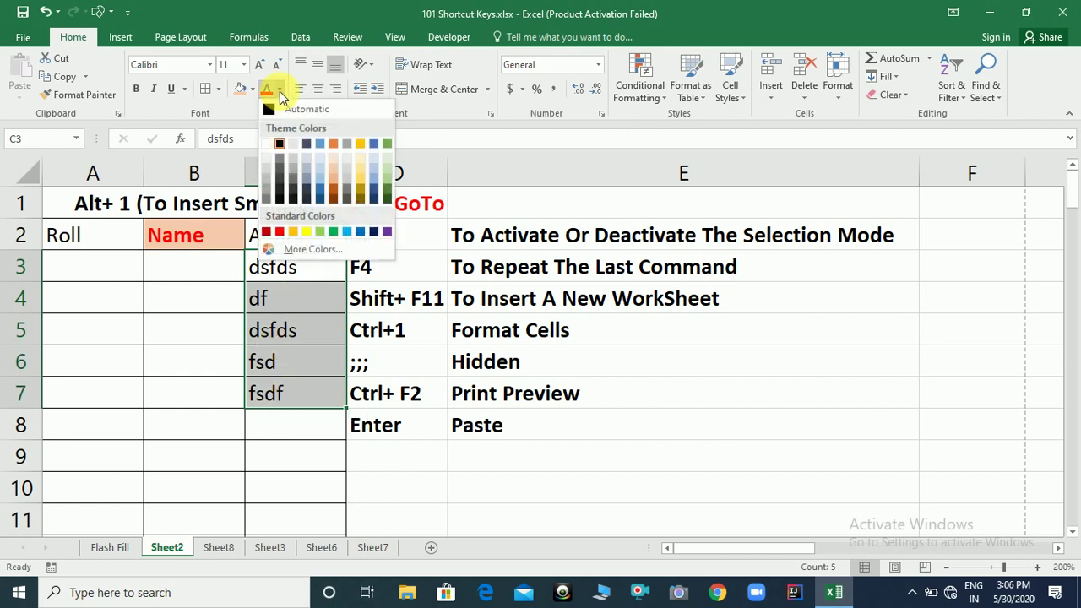
pyautogui.click(268, 149)
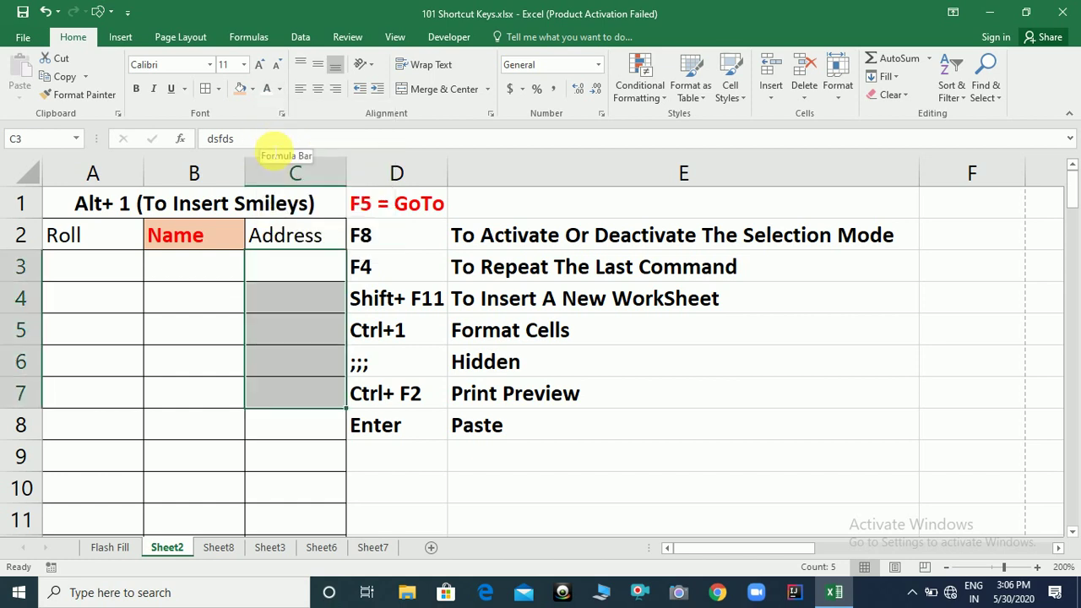
# Step: Select C3:C9 and give those Address cells a red fill
pyautogui.click(654, 308)
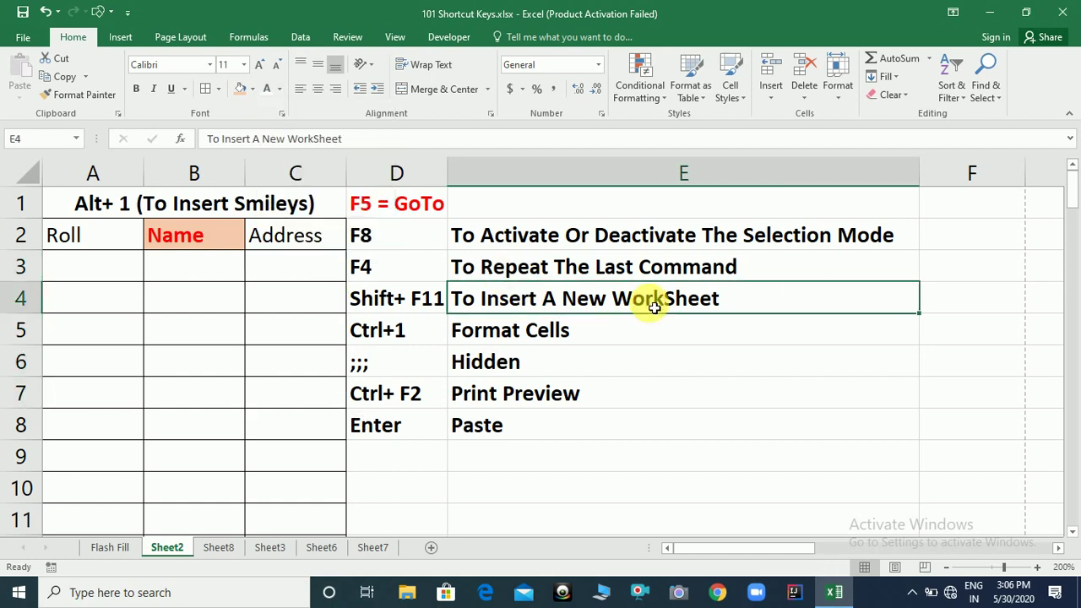
pyautogui.click(279, 268)
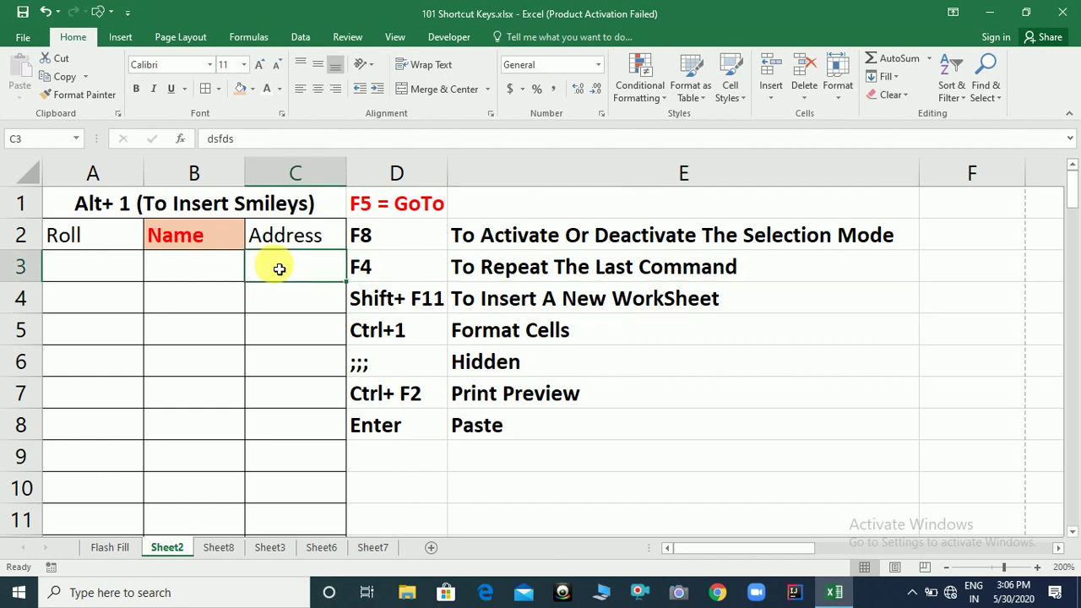
pyautogui.hotkey('shift', 'Down')
pyautogui.hotkey('shift', 'Down')
pyautogui.hotkey('shift', 'Down')
pyautogui.hotkey('shift', 'Down')
pyautogui.hotkey('shift', 'Down')
pyautogui.hotkey('shift', 'Down')
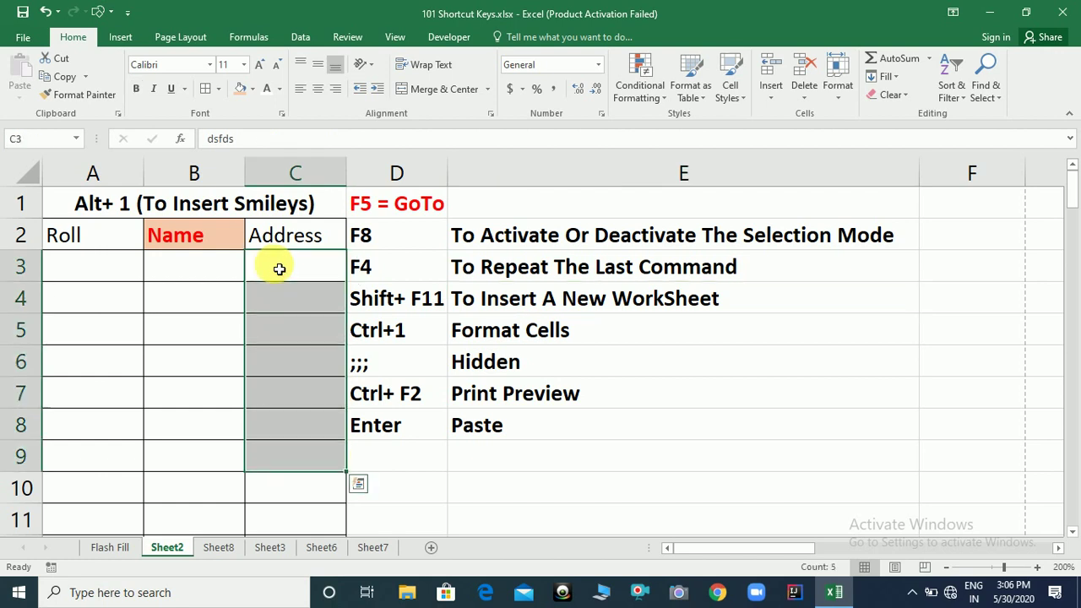
pyautogui.click(280, 93)
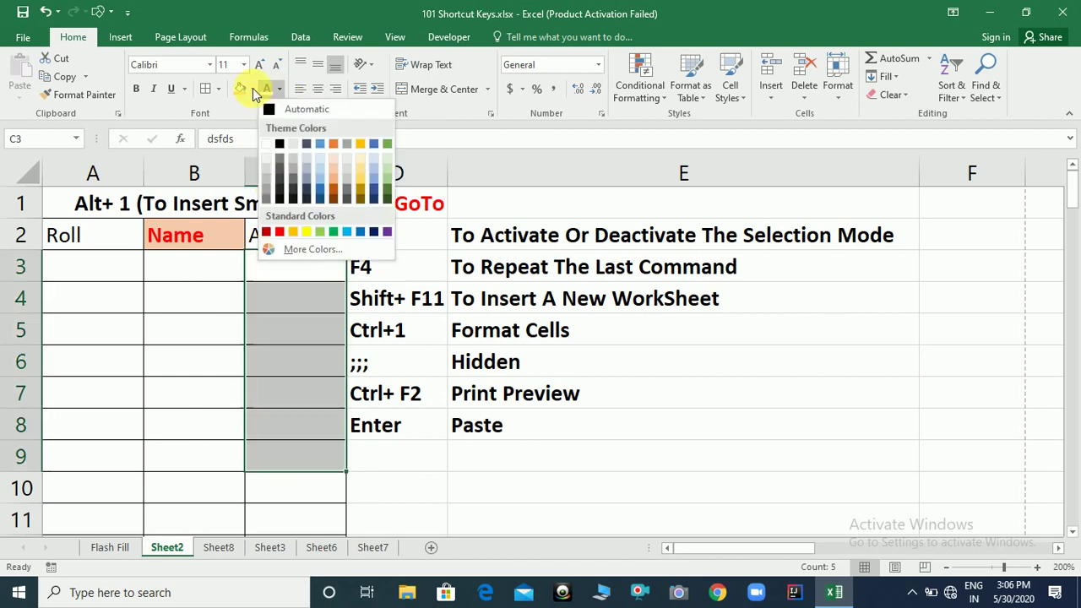
pyautogui.click(252, 89)
pyautogui.click(251, 89)
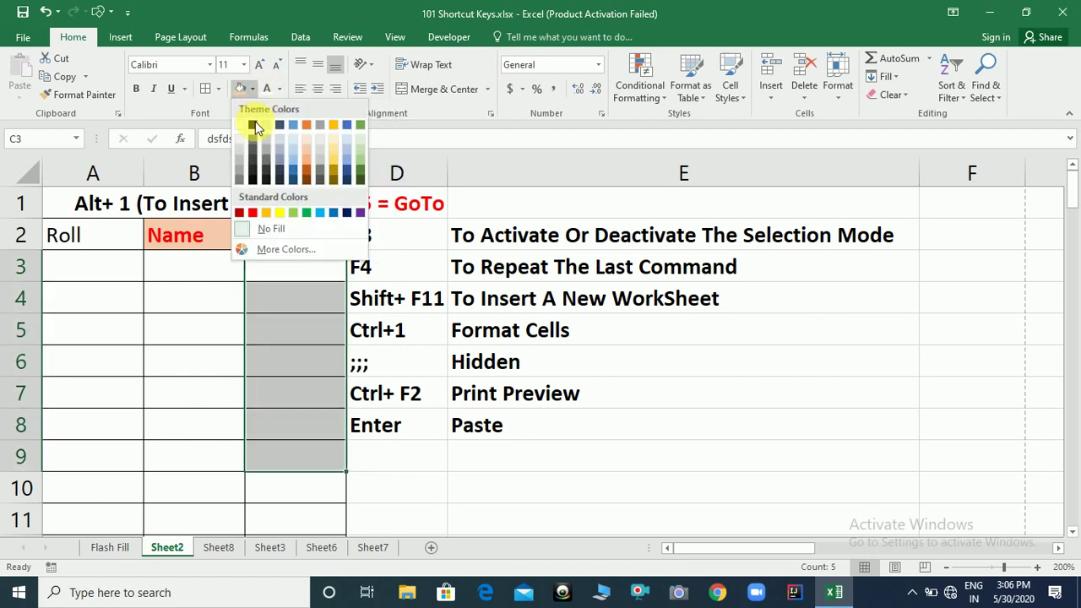
pyautogui.click(253, 211)
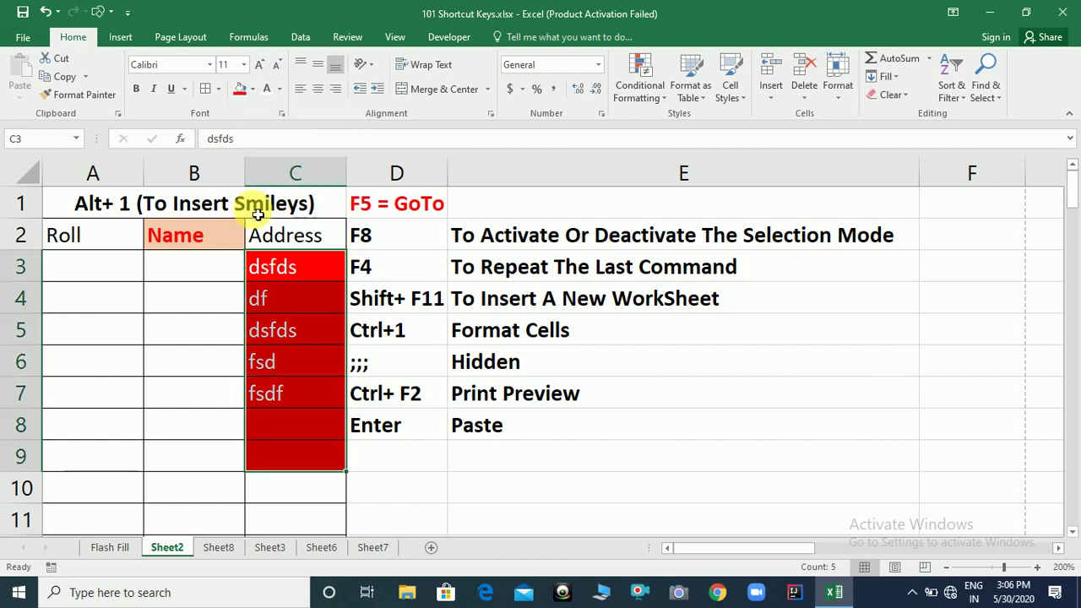
# Step: Reselect the Address entries from C3 down to C7
pyautogui.click(198, 319)
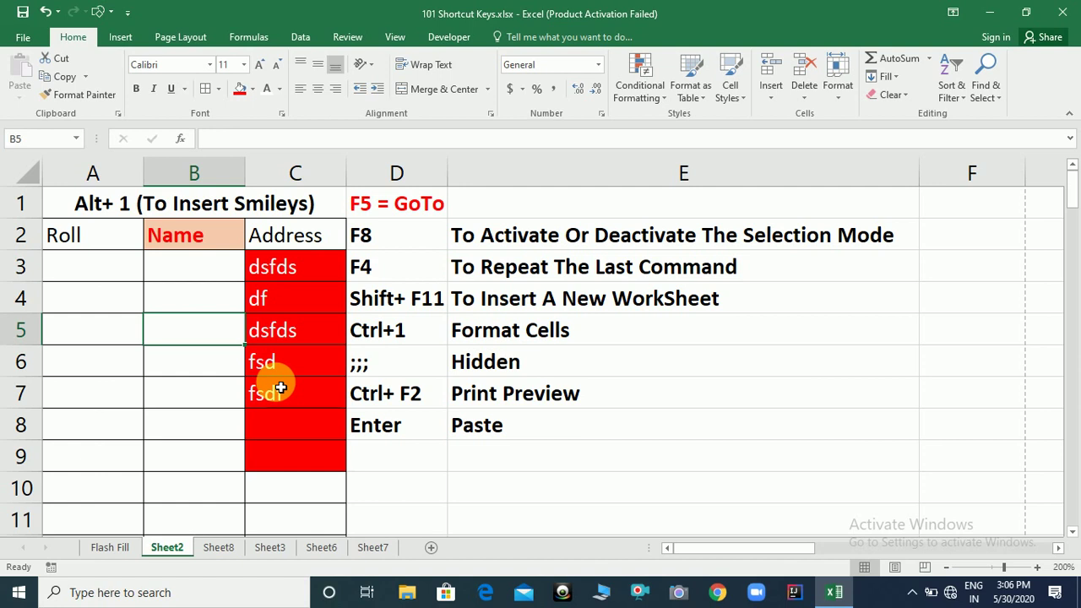
pyautogui.click(307, 282)
pyautogui.hotkey('shift', 'Down')
pyautogui.hotkey('shift', 'Down')
pyautogui.hotkey('shift', 'Down')
pyautogui.hotkey('shift', 'Down')
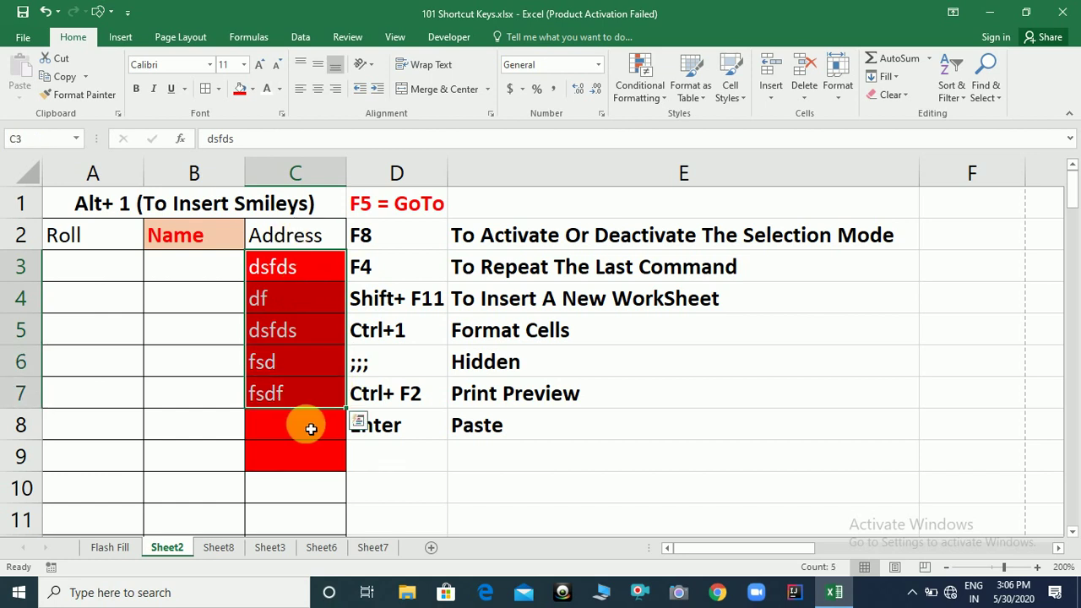
# Step: In Format Cells, replace the General custom code with ;;; so the C3:C7 text is hidden
pyautogui.hotkey('ctrl', '1')
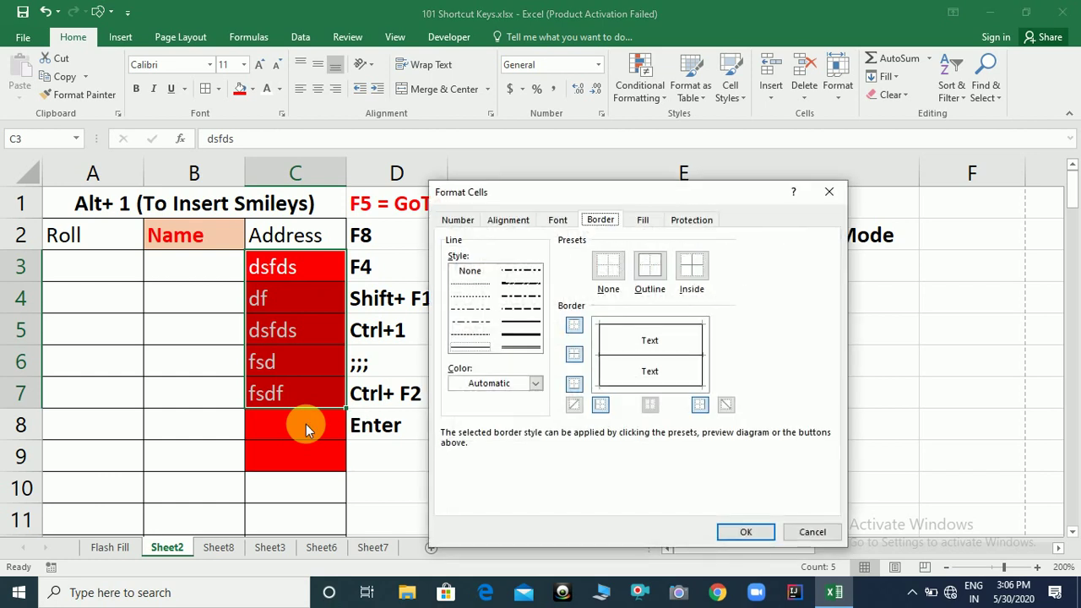
pyautogui.click(475, 221)
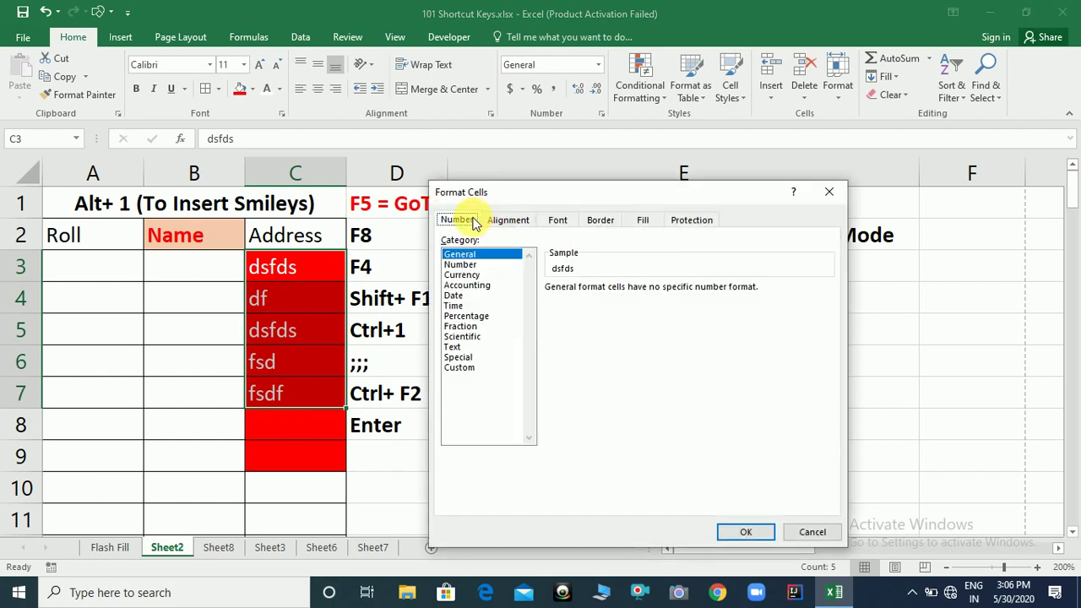
pyautogui.click(602, 219)
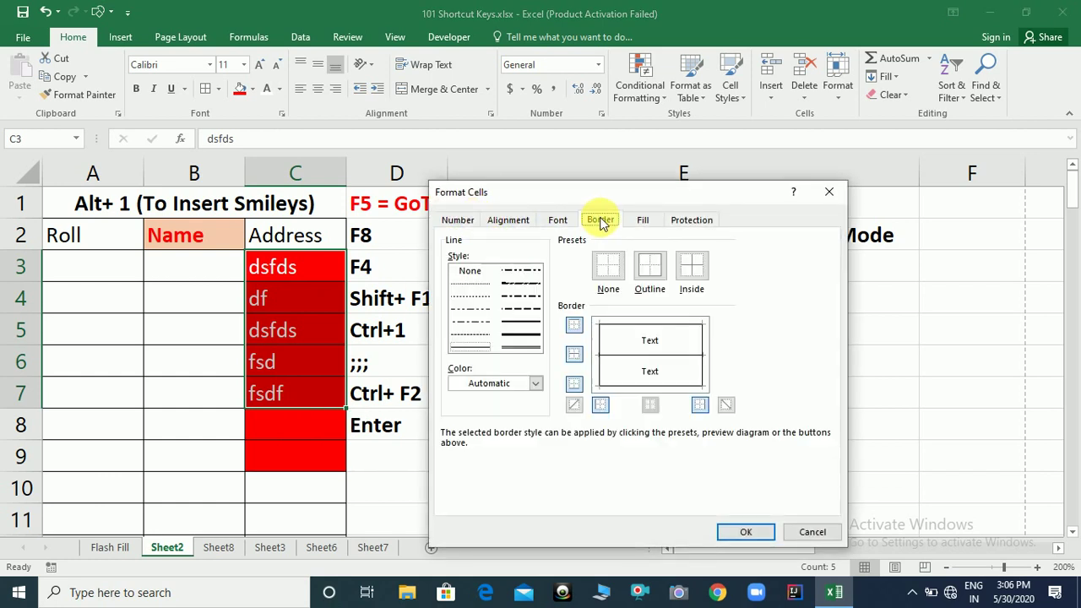
pyautogui.click(566, 224)
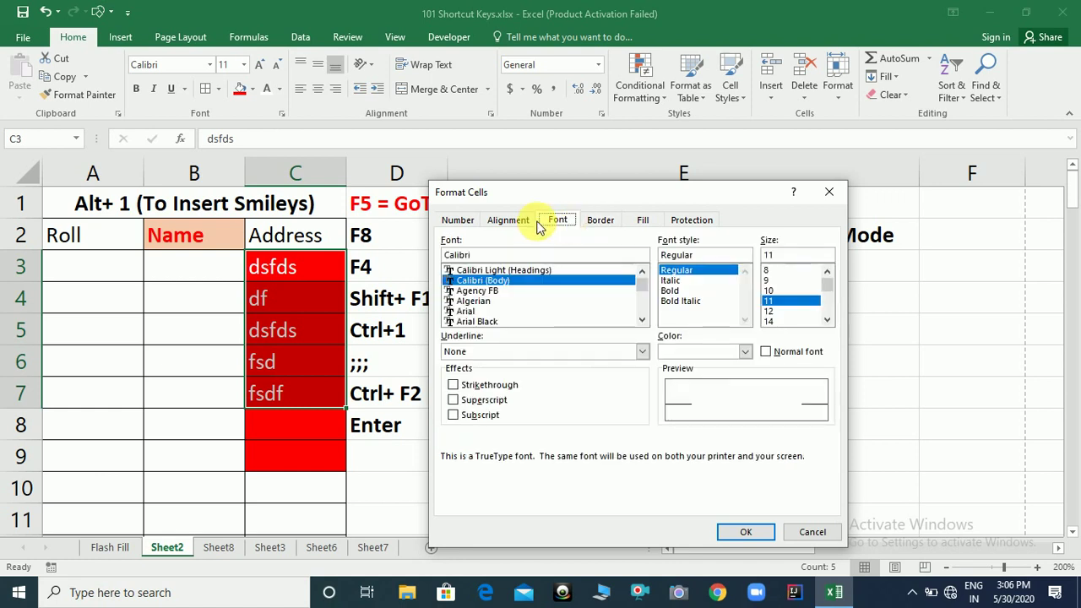
pyautogui.click(453, 223)
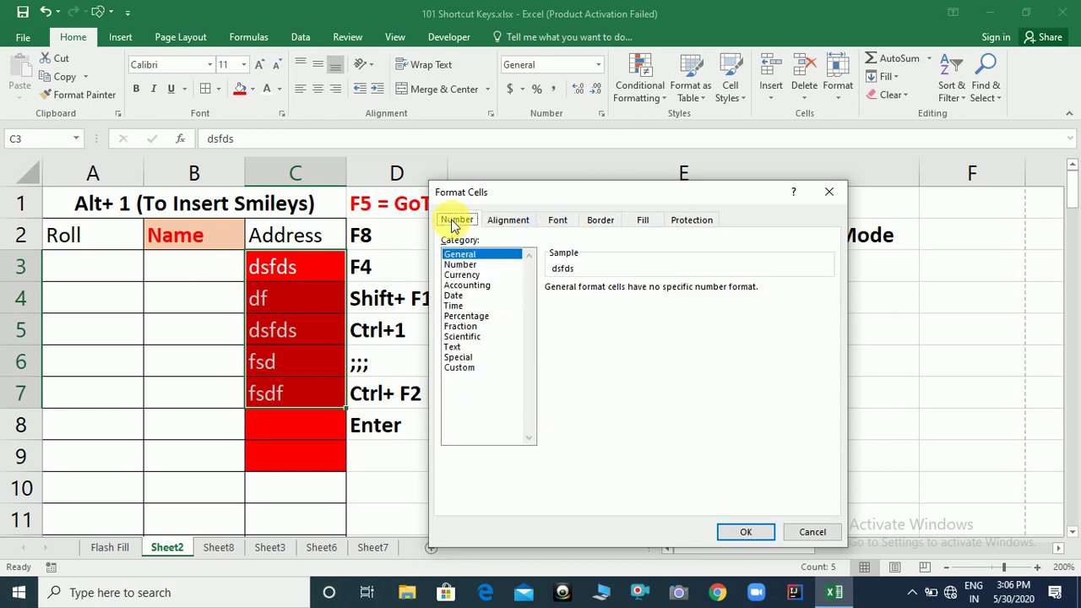
pyautogui.click(462, 369)
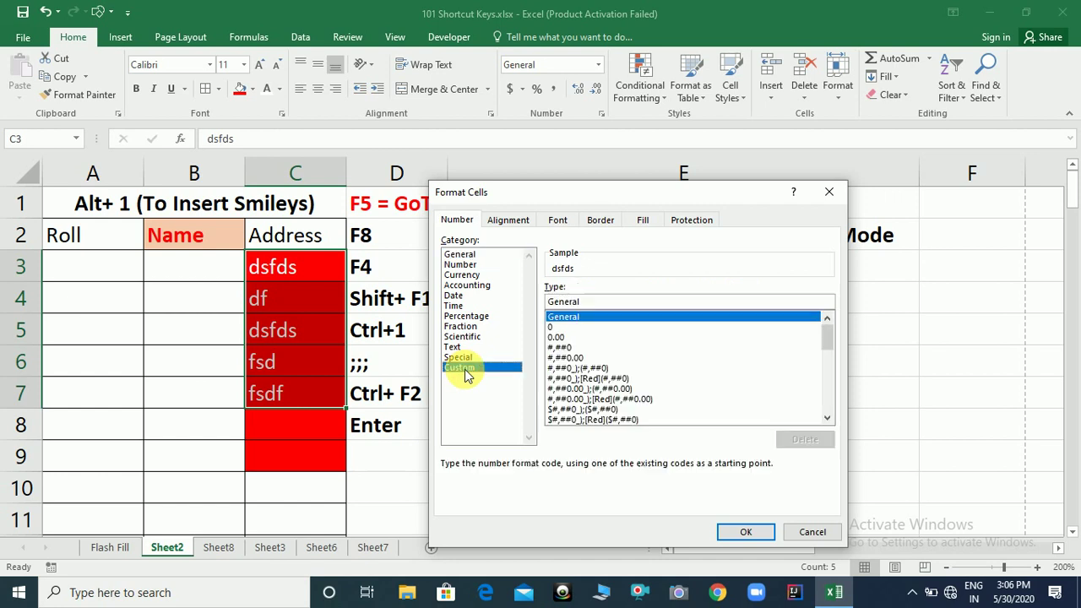
pyautogui.click(581, 324)
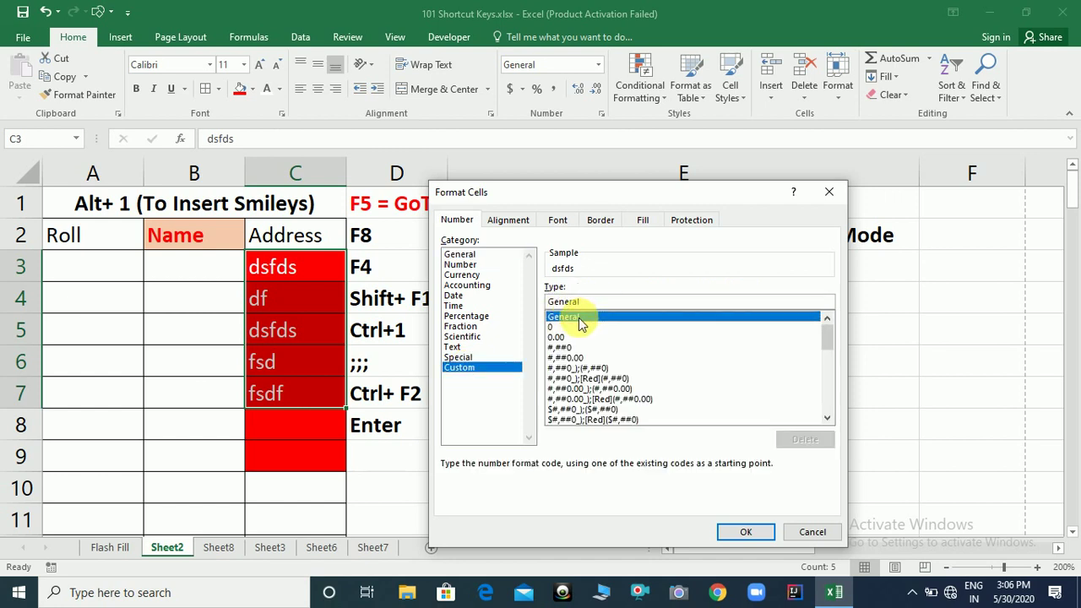
pyautogui.click(595, 304)
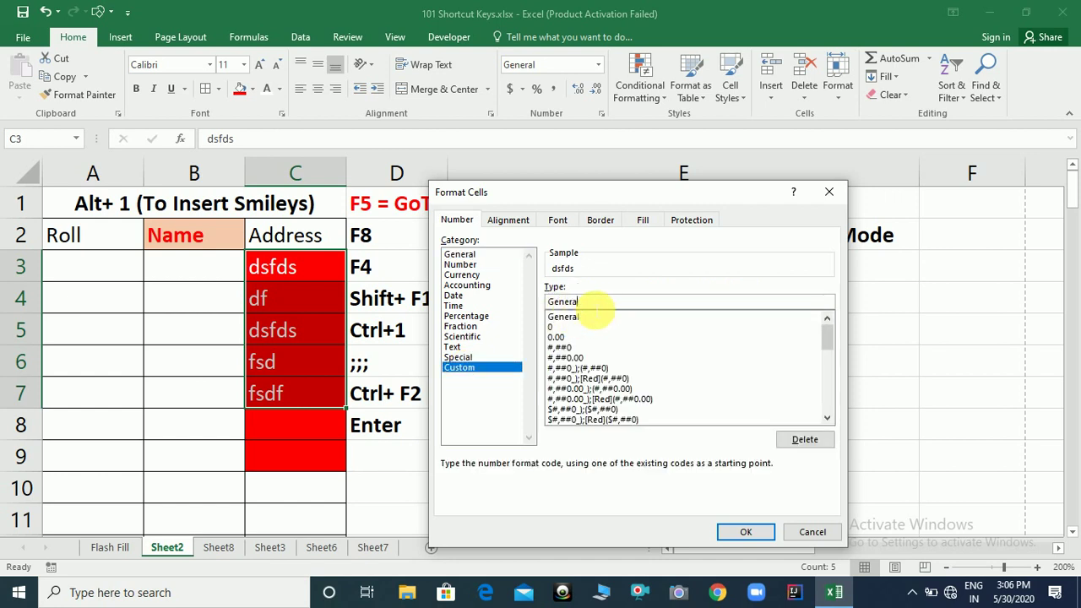
pyautogui.press('BackSpace')
pyautogui.press('BackSpace')
pyautogui.press('BackSpace')
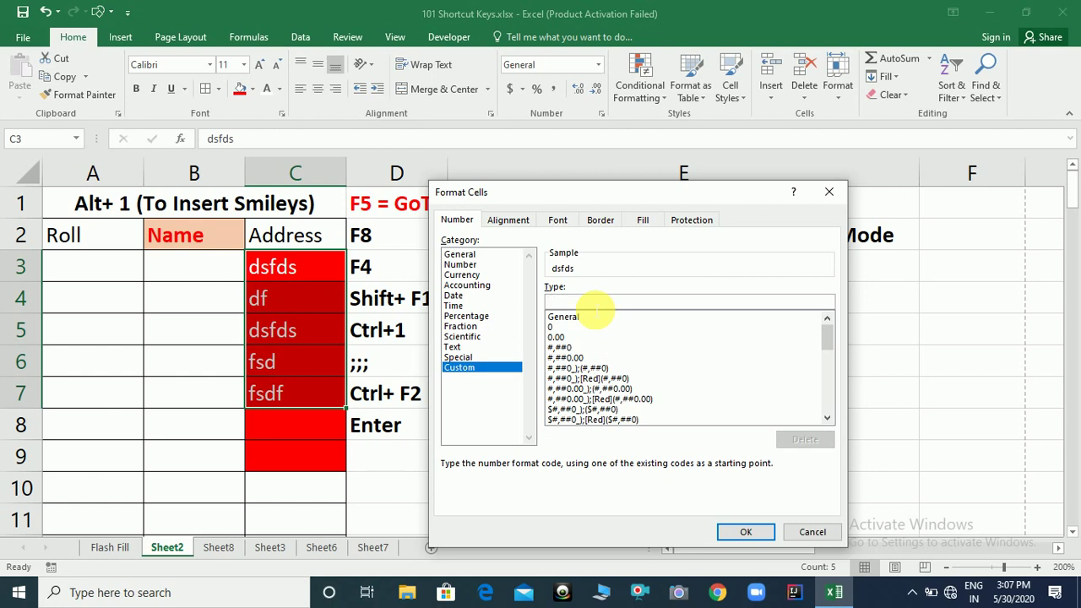
pyautogui.write(';;;')
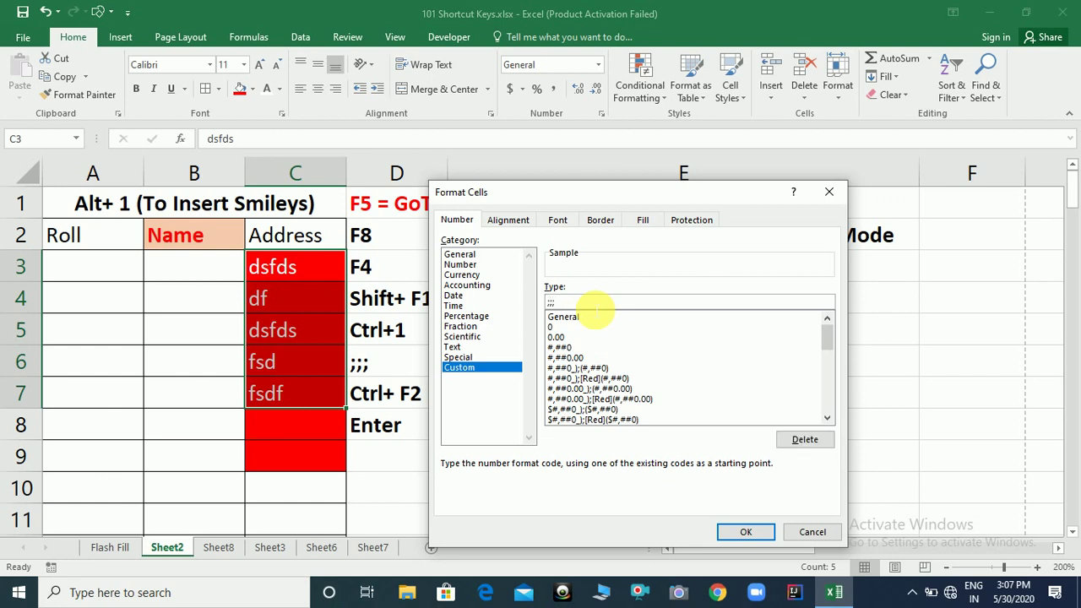
pyautogui.click(740, 531)
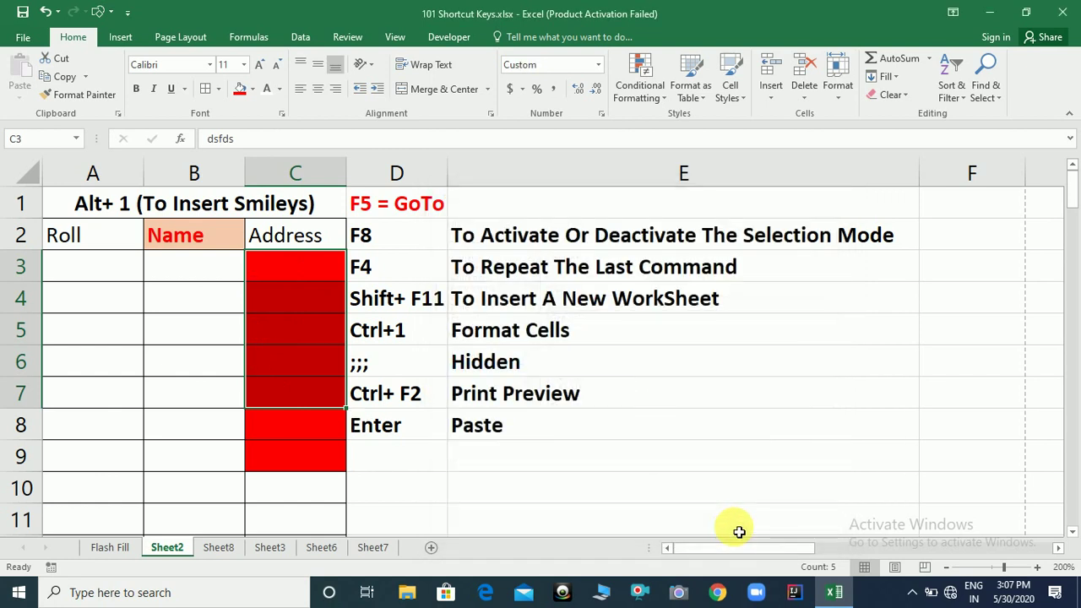
pyautogui.click(309, 271)
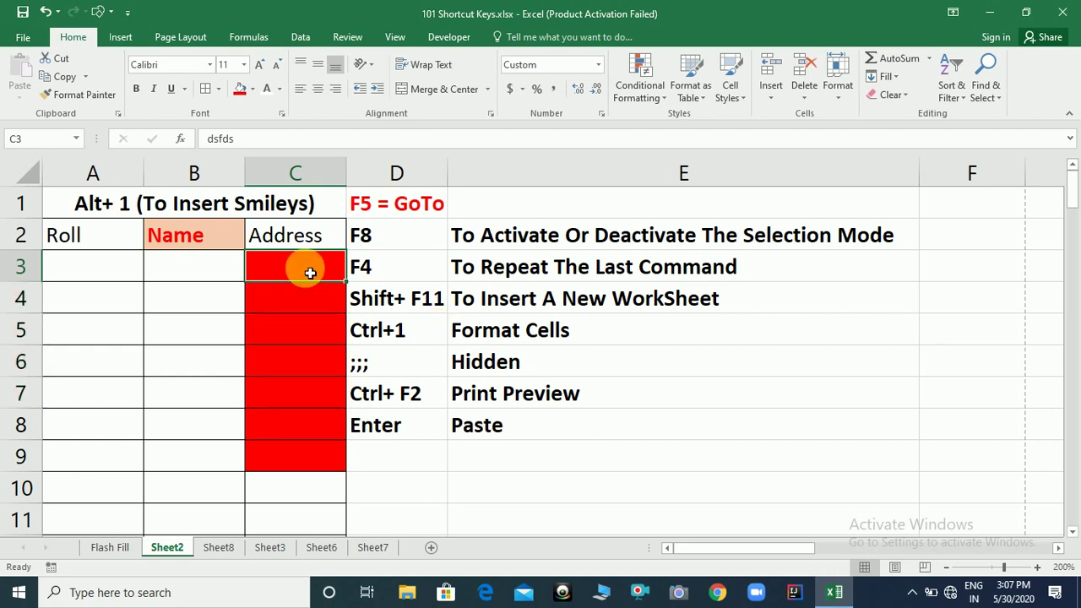
# Step: Confirm C6 still holds its hidden text, then set C3:C9 to No Fill
pyautogui.click(302, 368)
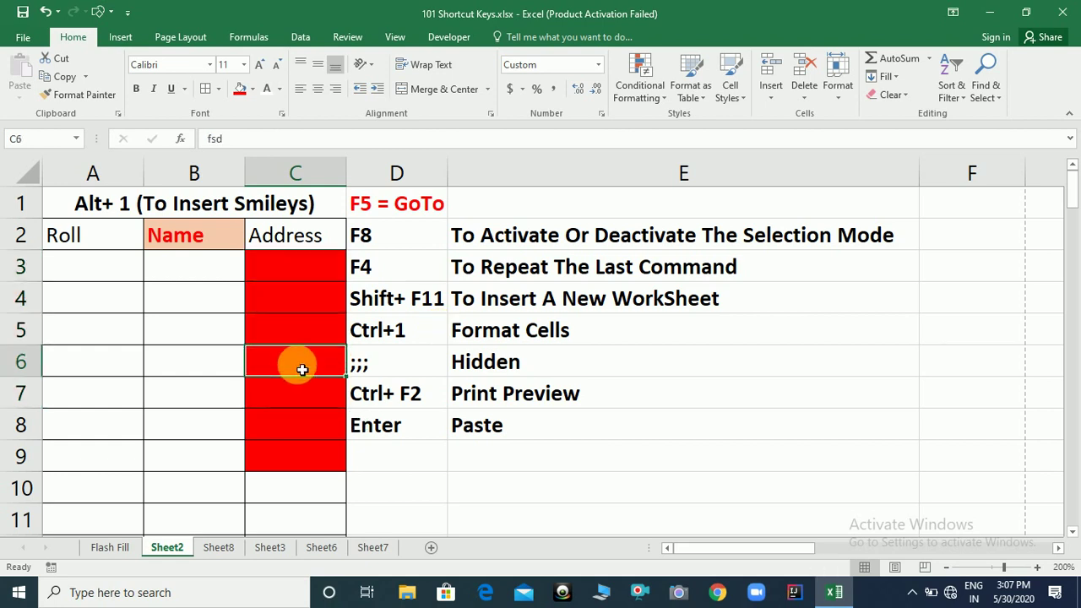
pyautogui.click(308, 268)
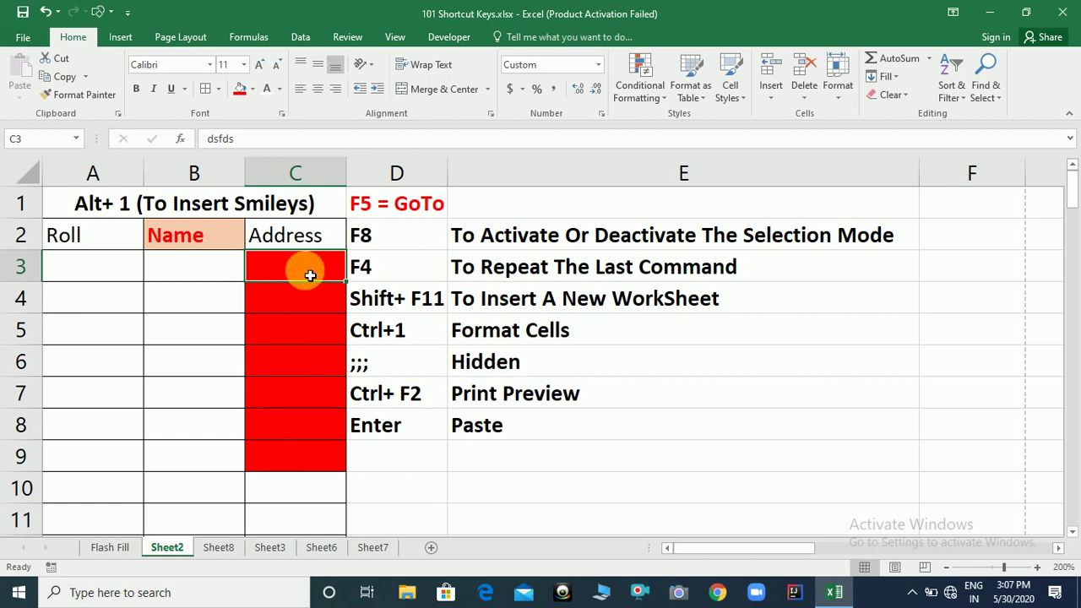
pyautogui.hotkey('shift', 'Down')
pyautogui.hotkey('shift', 'Down')
pyautogui.hotkey('shift', 'Down')
pyautogui.hotkey('shift', 'Down')
pyautogui.hotkey('shift', 'Down')
pyautogui.hotkey('shift', 'Down')
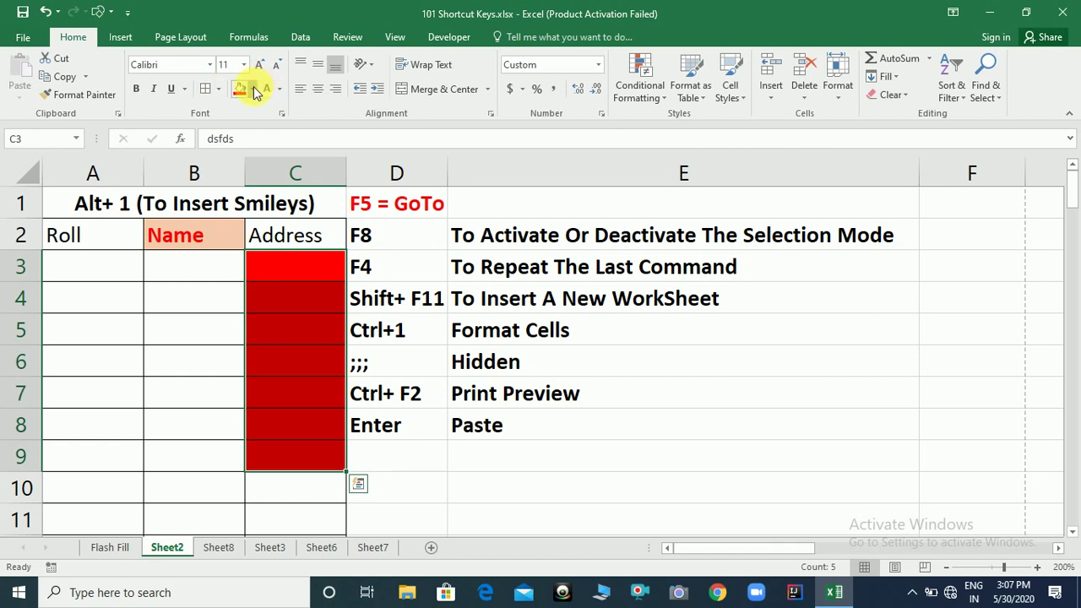
pyautogui.click(253, 88)
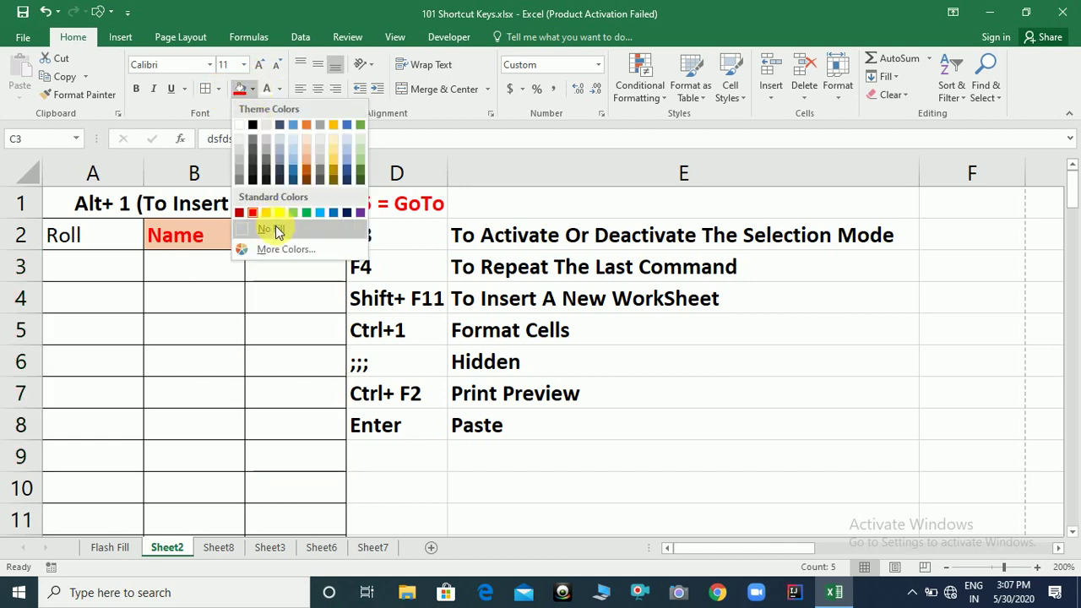
pyautogui.click(274, 226)
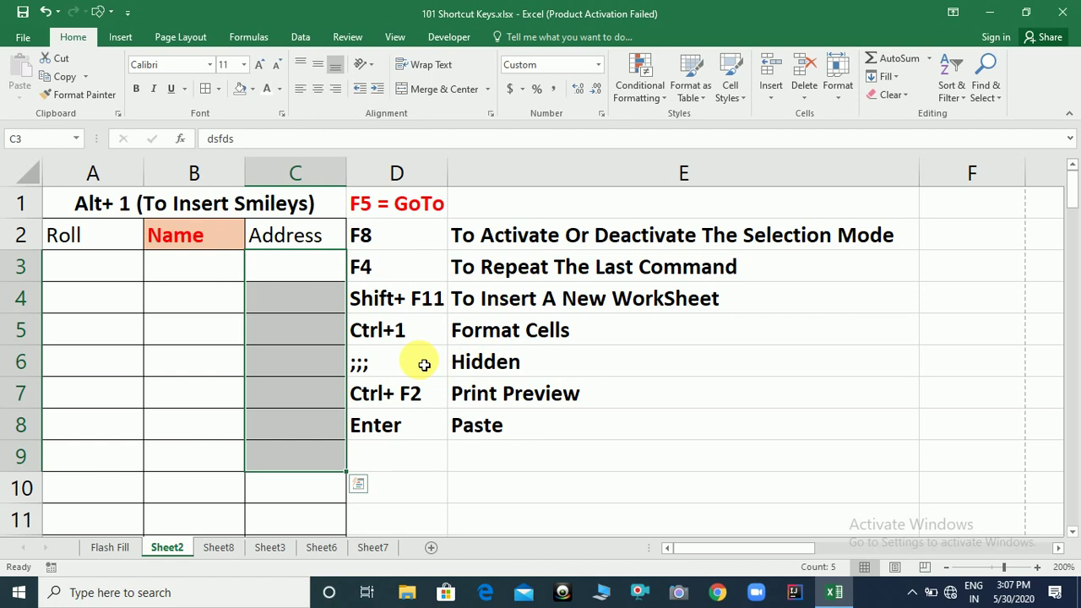
pyautogui.press('Escape')
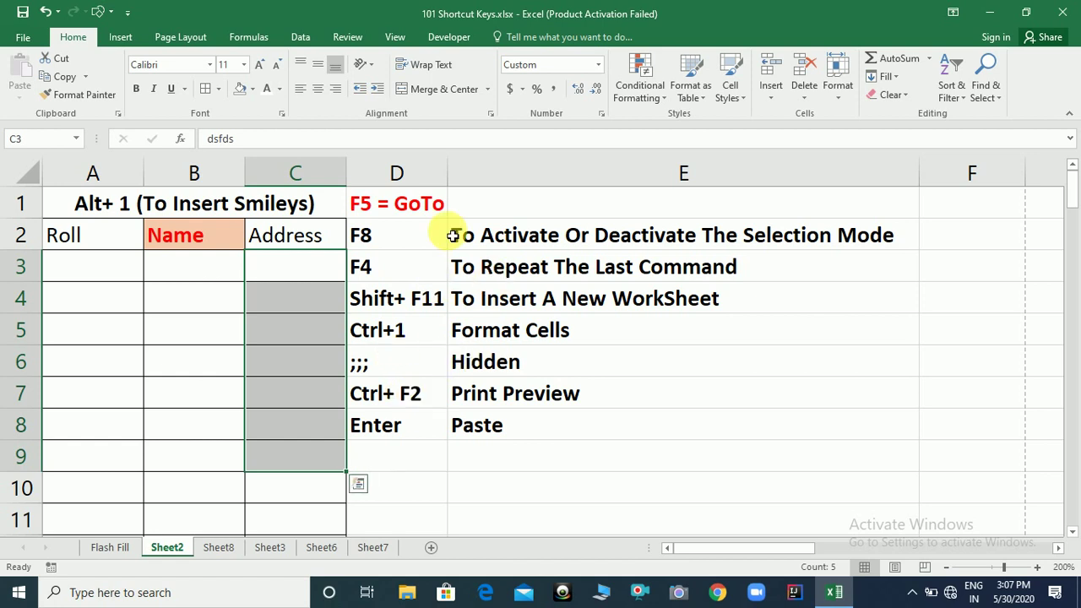
pyautogui.click(583, 272)
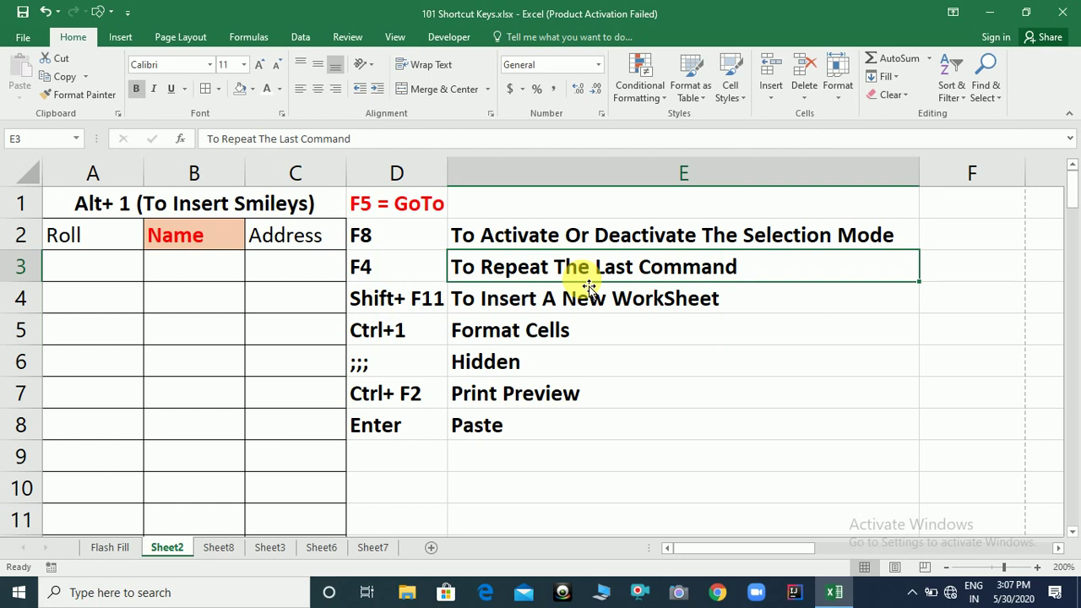
pyautogui.click(107, 551)
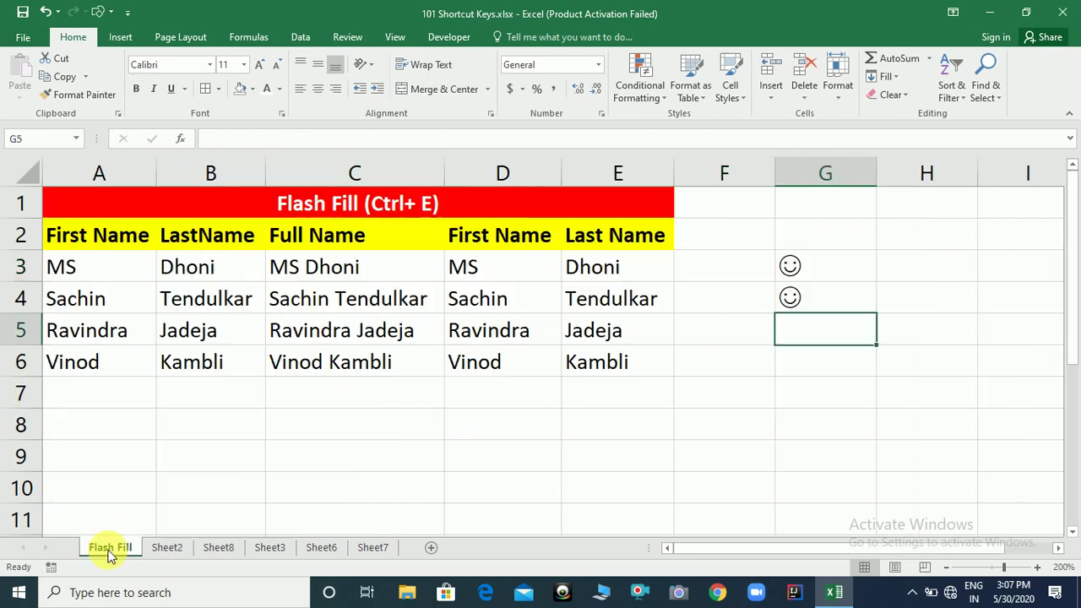
pyautogui.click(169, 549)
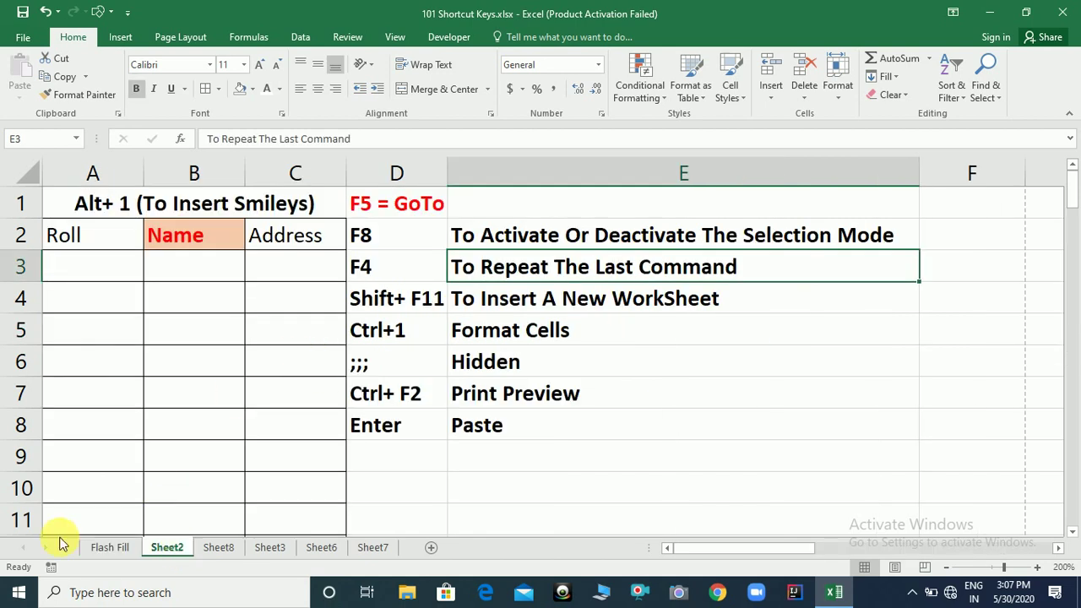
pyautogui.click(97, 549)
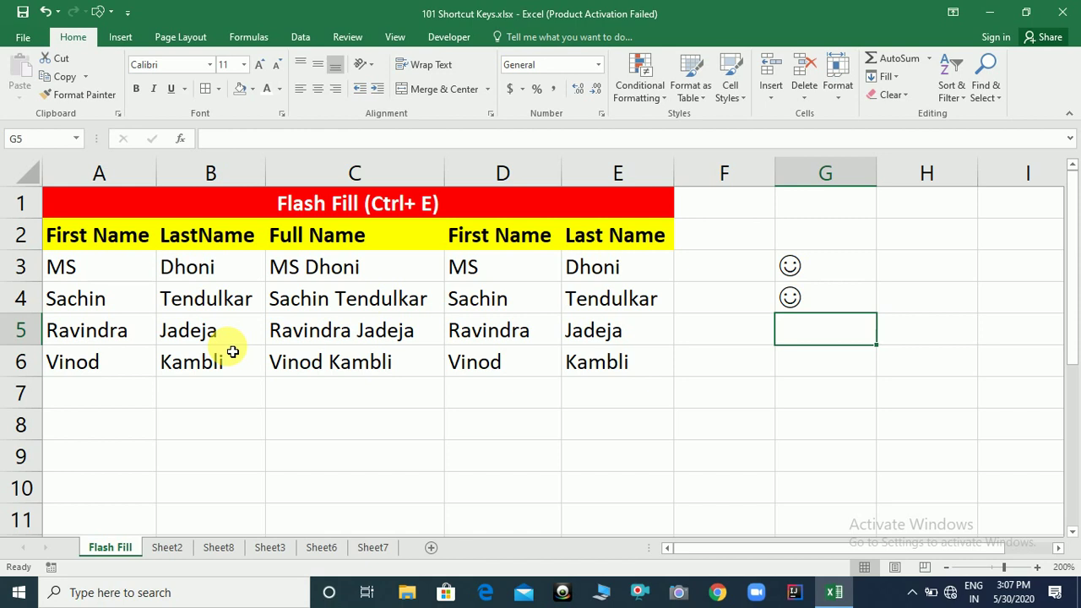
pyautogui.hotkey('ctrl', 'p')
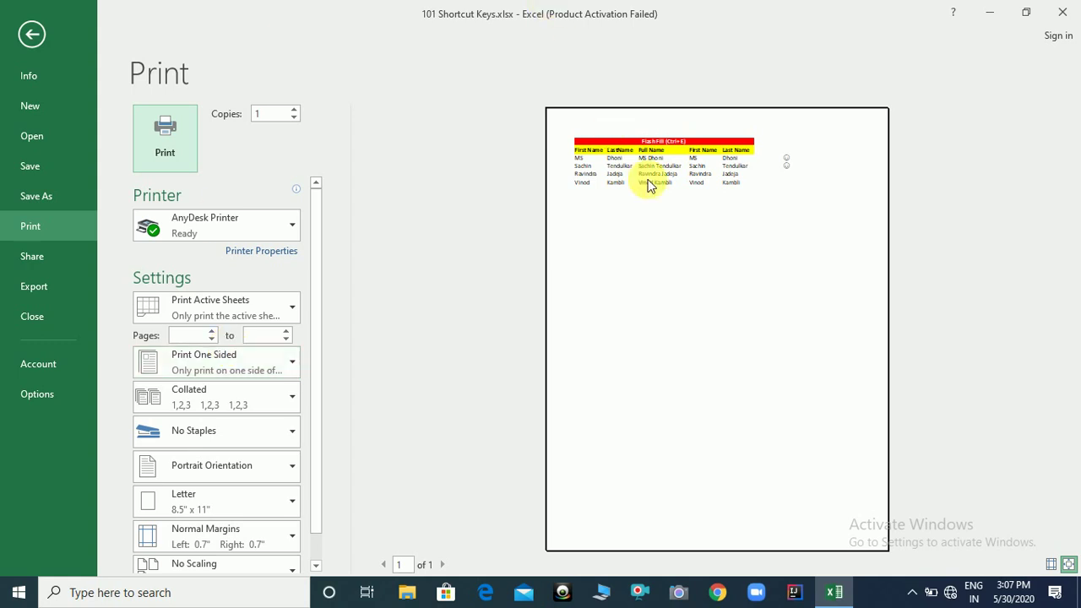
pyautogui.click(30, 34)
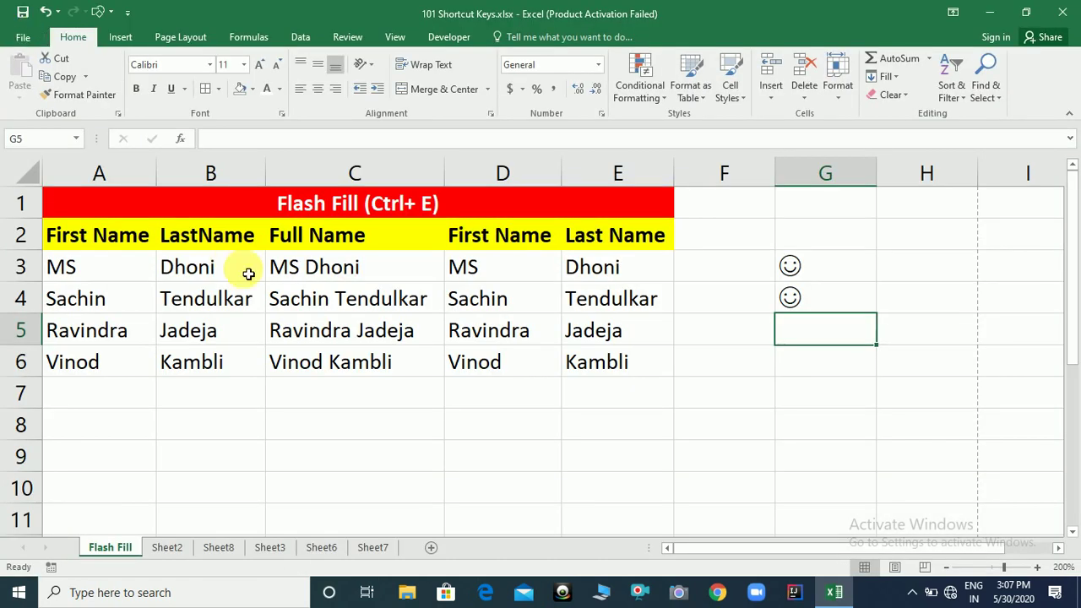
pyautogui.click(175, 547)
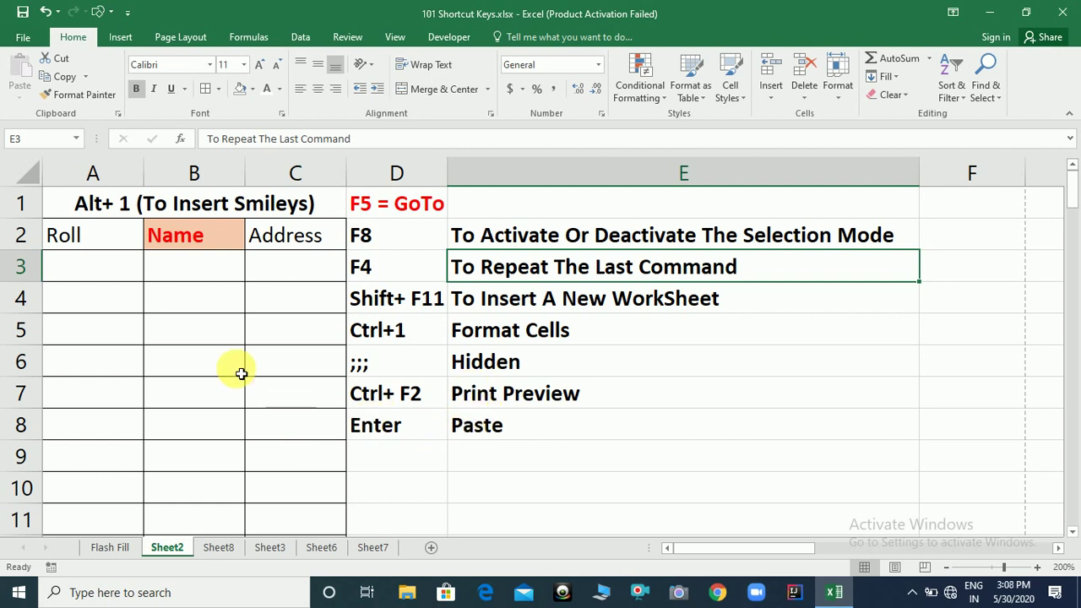
# Step: Enter the roll numbers 12, 34, 45 and 56 in A3:A6
pyautogui.click(112, 283)
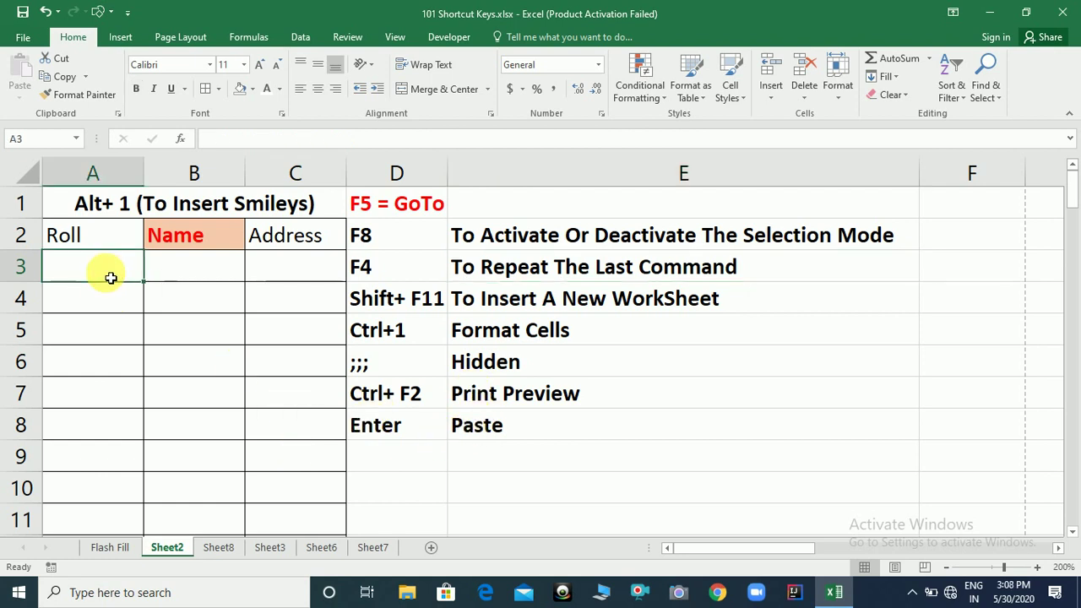
pyautogui.write('12')
pyautogui.press('Return')
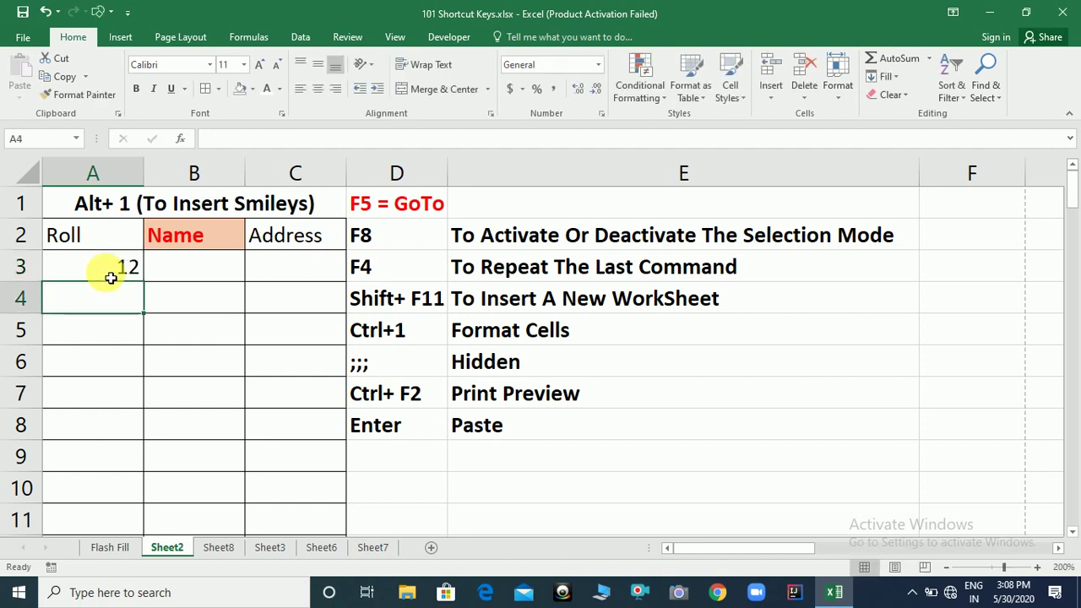
pyautogui.write('34')
pyautogui.press('Return')
pyautogui.write('45')
pyautogui.press('Return')
pyautogui.write('56')
pyautogui.press('Return')
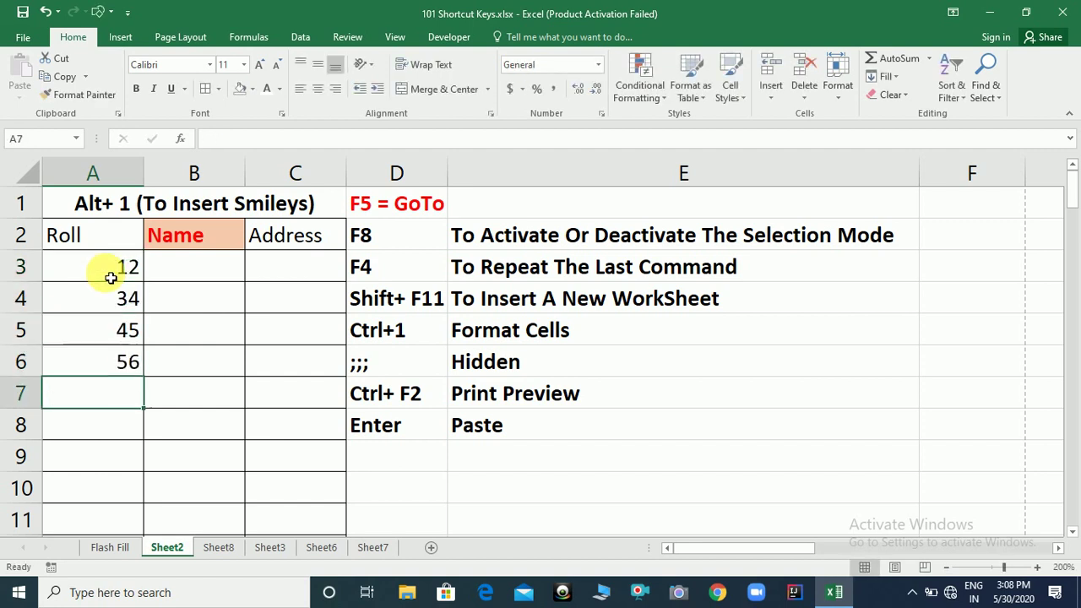
# Step: Copy A3:A6 and paste the Roll values into B3:B6
pyautogui.press('Up')
pyautogui.press('Up')
pyautogui.press('Up')
pyautogui.press('Up')
pyautogui.hotkey('shift', 'Down')
pyautogui.hotkey('shift', 'Down')
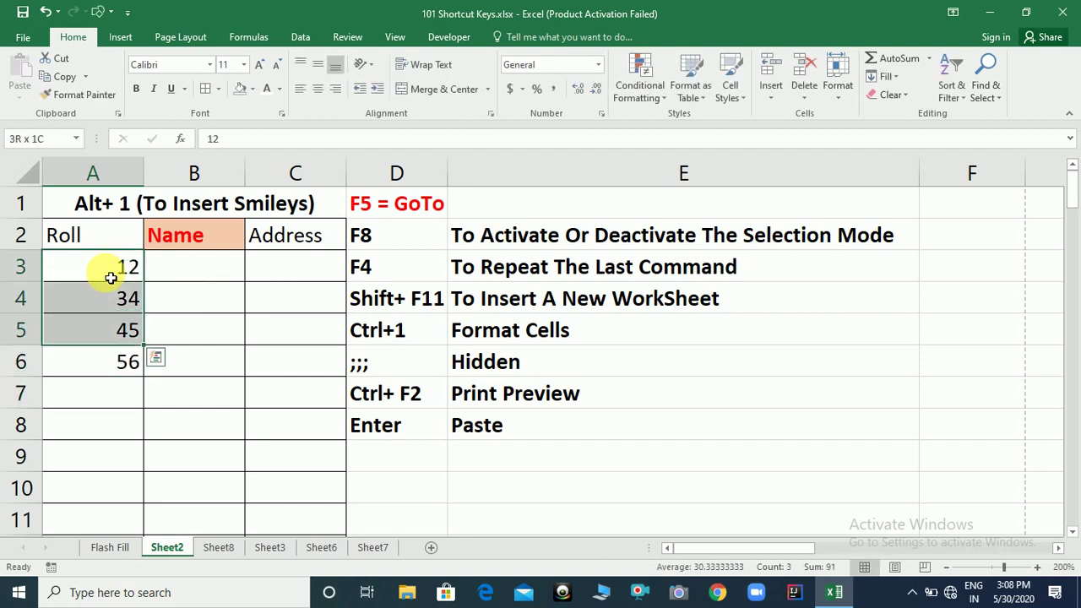
pyautogui.hotkey('shift', 'Down')
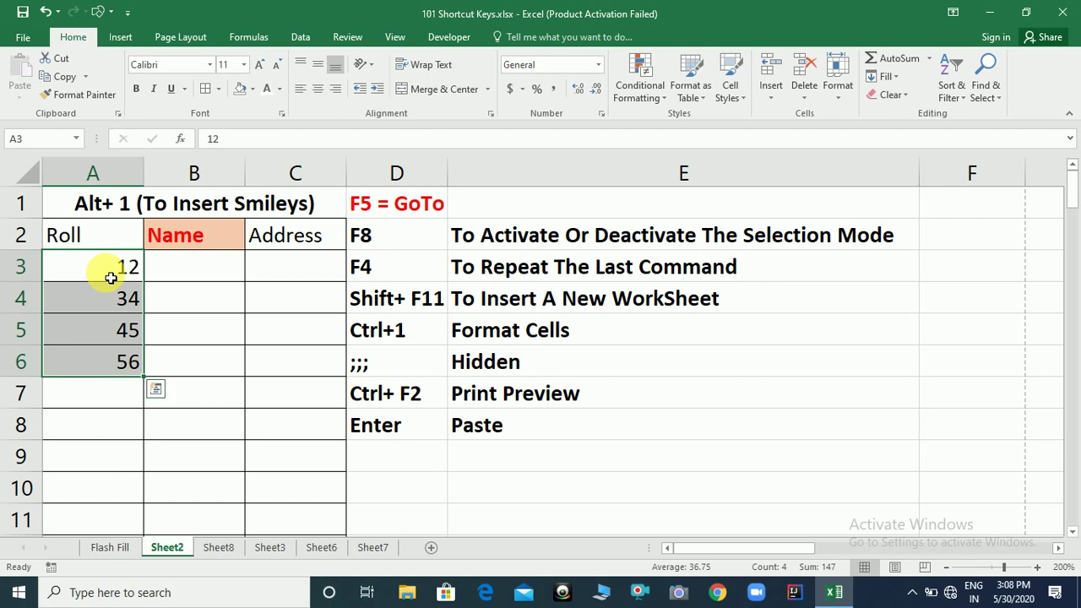
pyautogui.hotkey('ctrl', 'c')
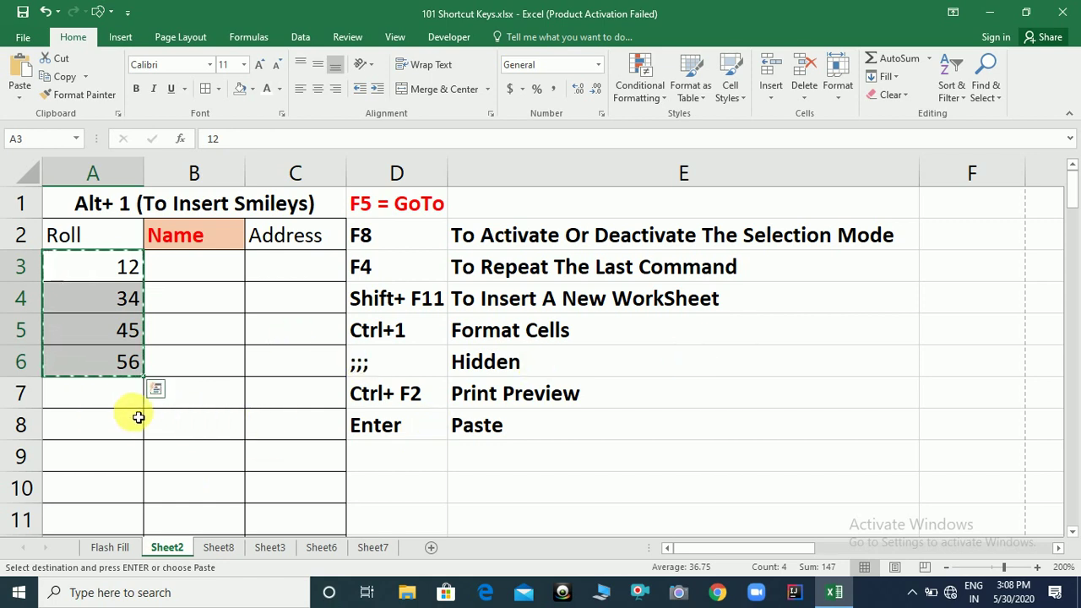
pyautogui.click(210, 266)
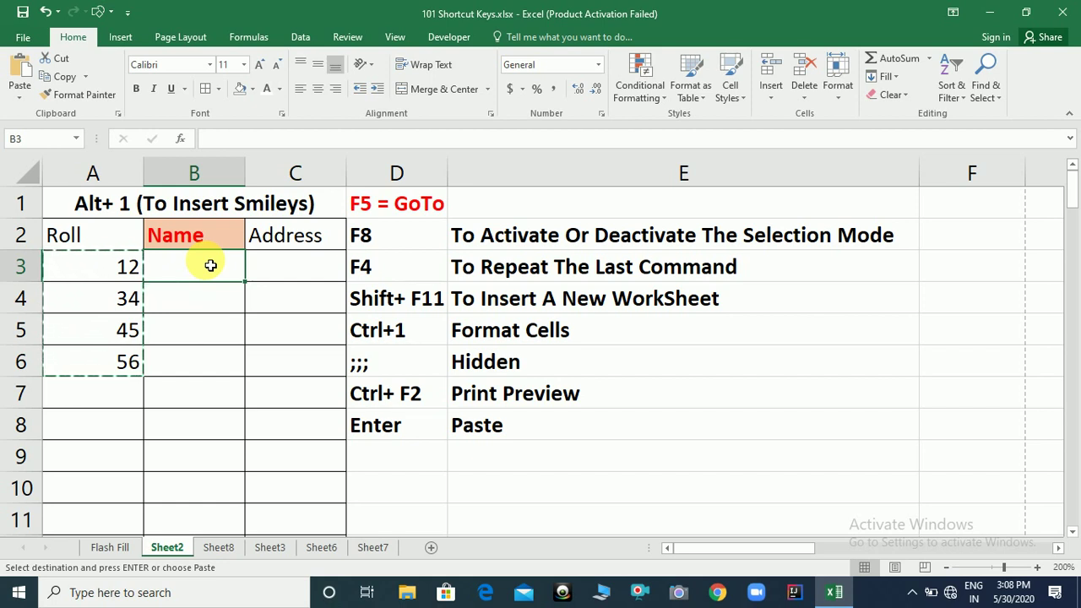
pyautogui.press('Return')
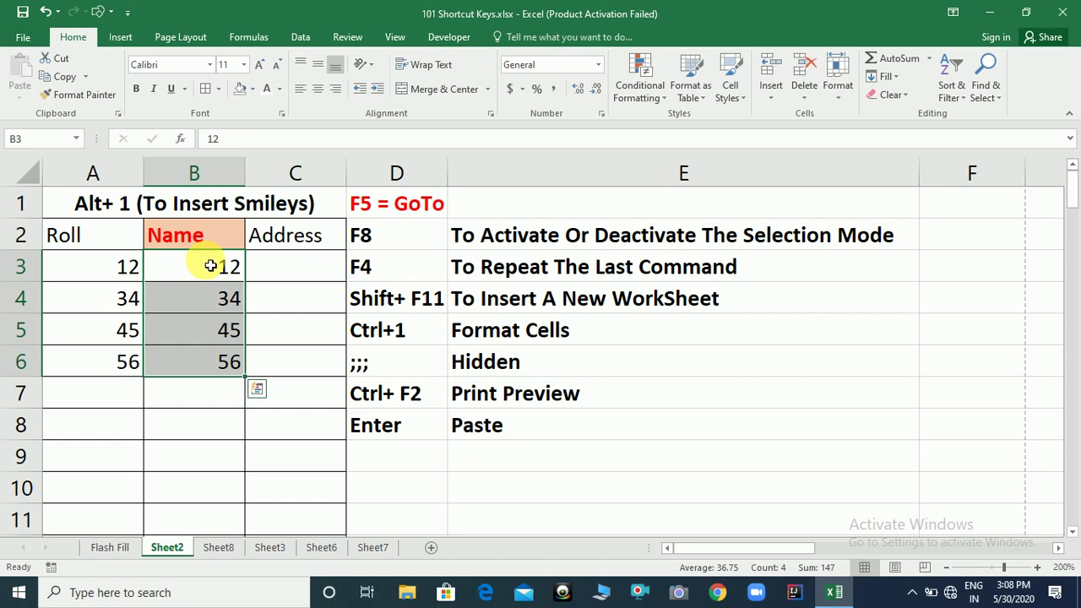
# Step: On Sheet3, use Clear All on G2 to remove its name entry, yellow fill and comment
pyautogui.click(230, 547)
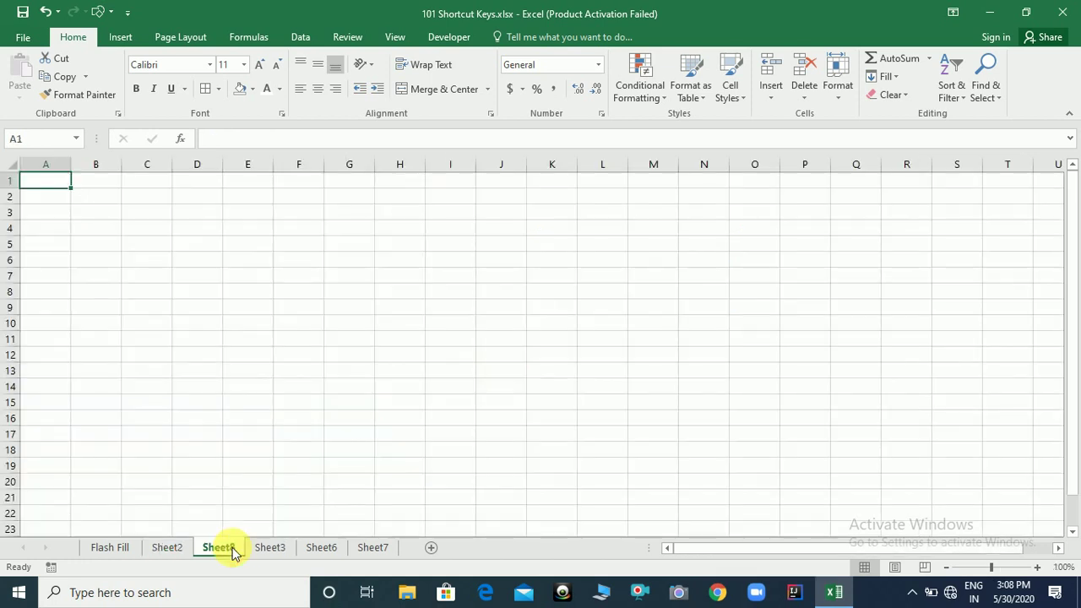
pyautogui.click(267, 549)
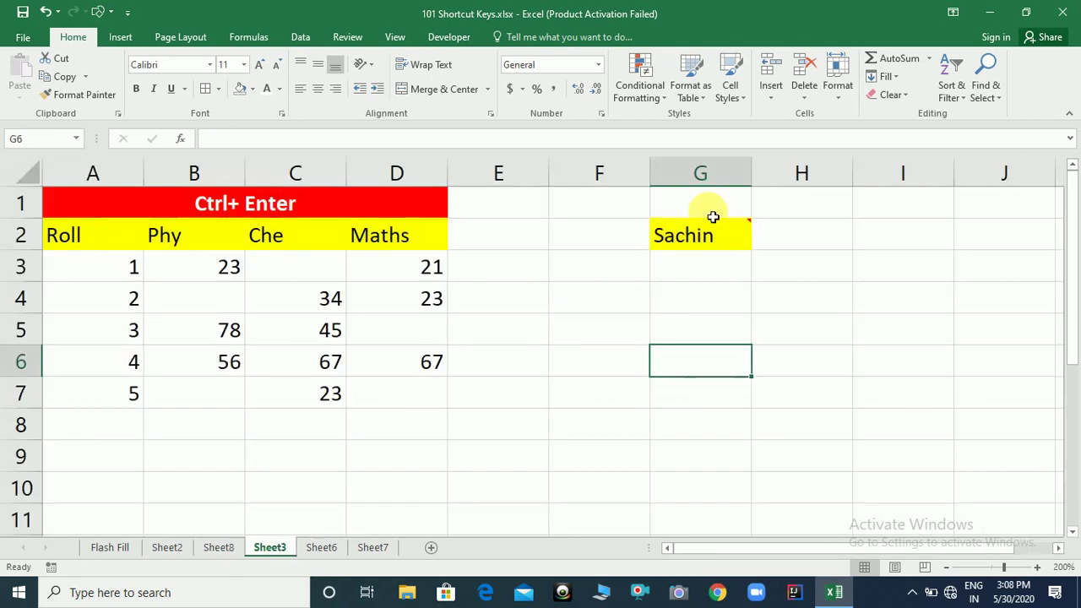
pyautogui.moveTo(715, 232)
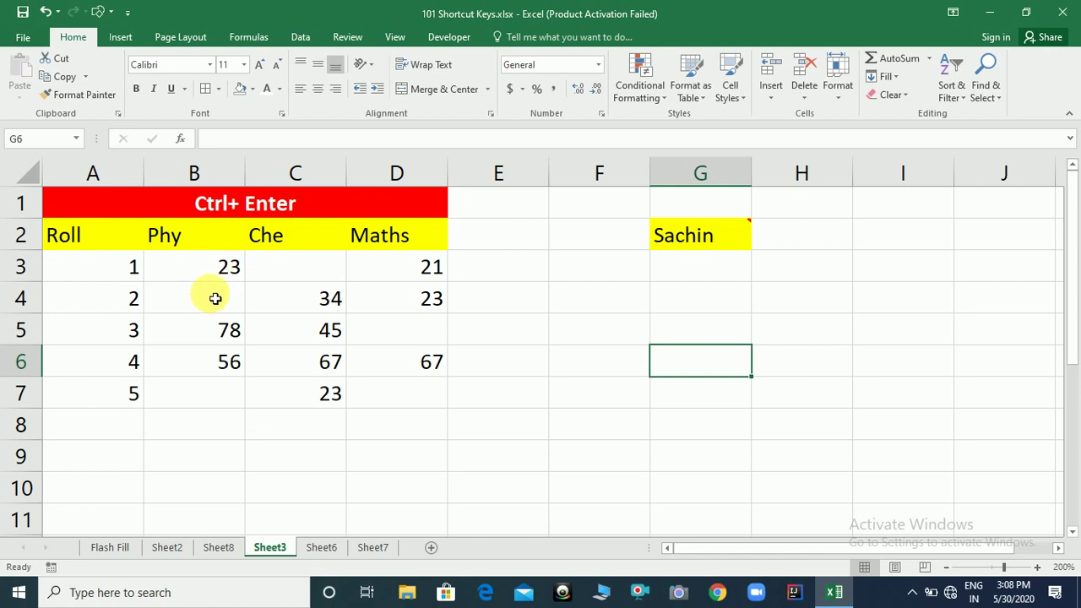
pyautogui.click(226, 272)
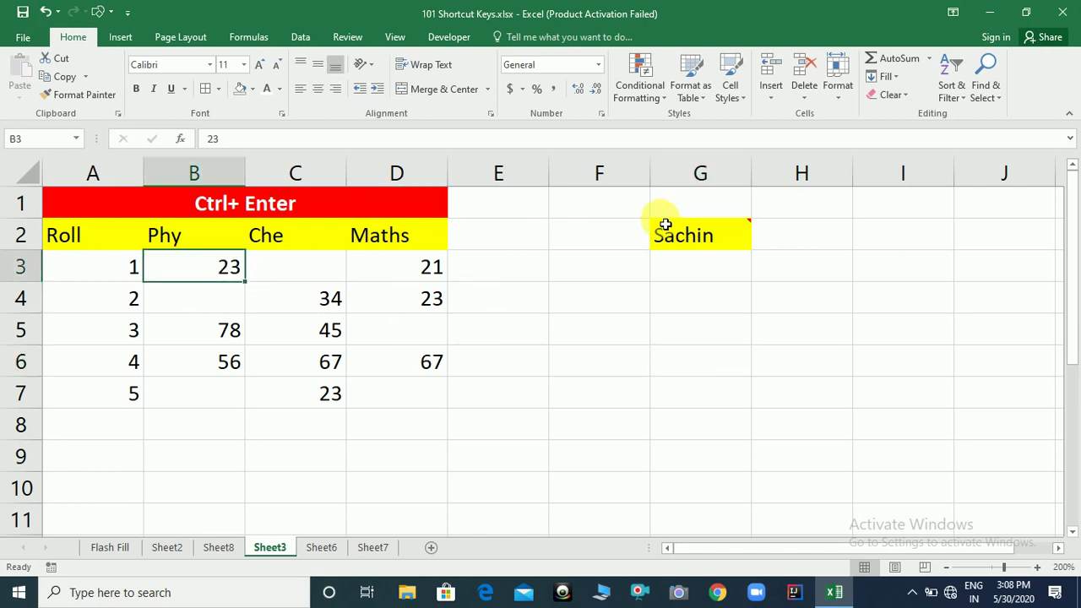
pyautogui.click(690, 228)
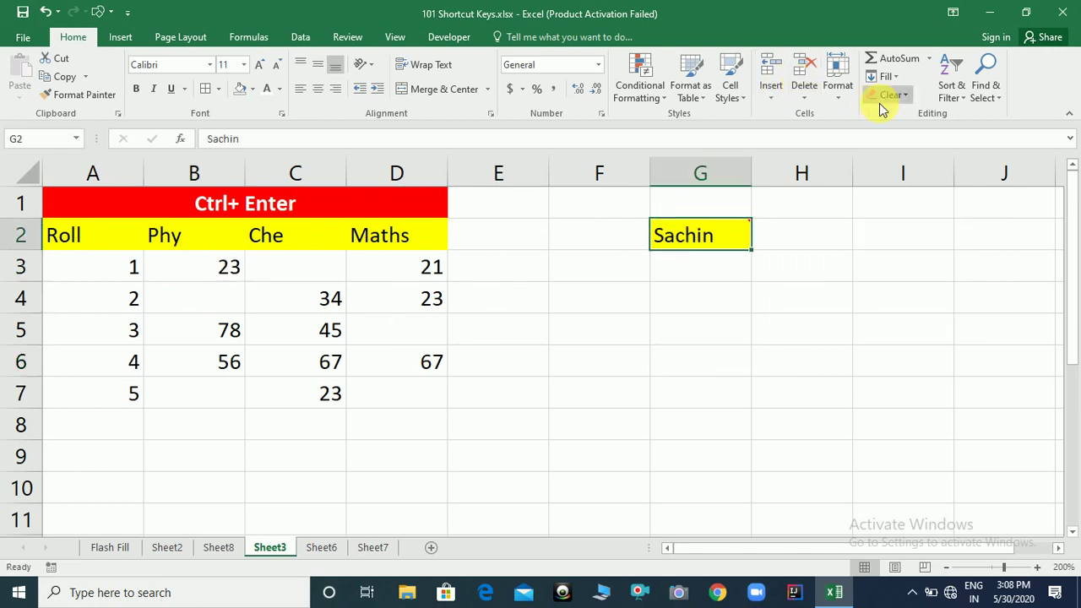
pyautogui.click(907, 96)
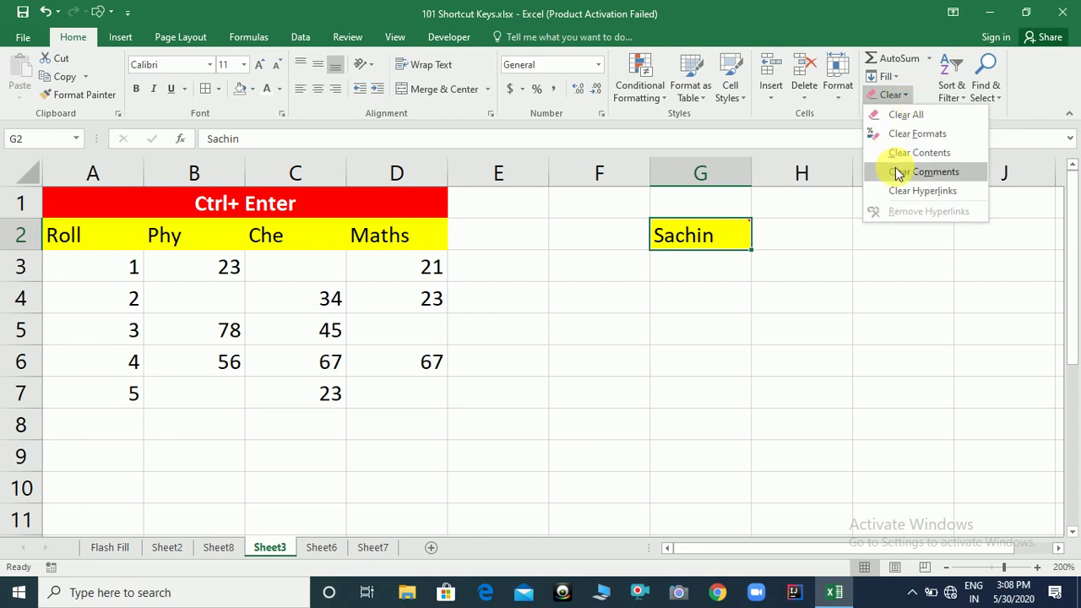
pyautogui.click(910, 114)
pyautogui.click(591, 227)
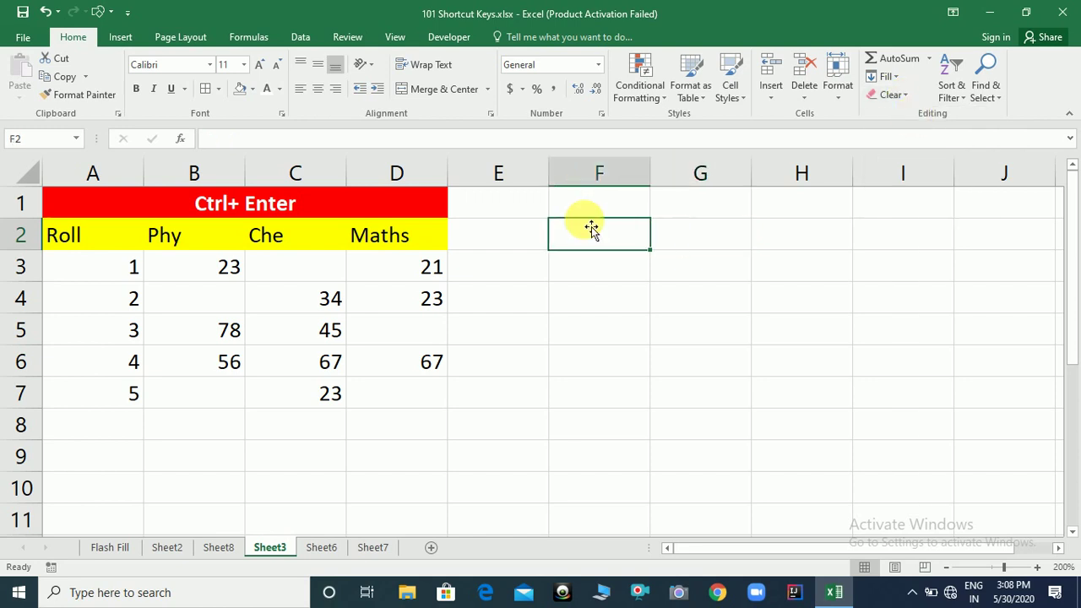
pyautogui.click(591, 215)
pyautogui.hotkey('shift', 'Right')
pyautogui.hotkey('shift', 'Right')
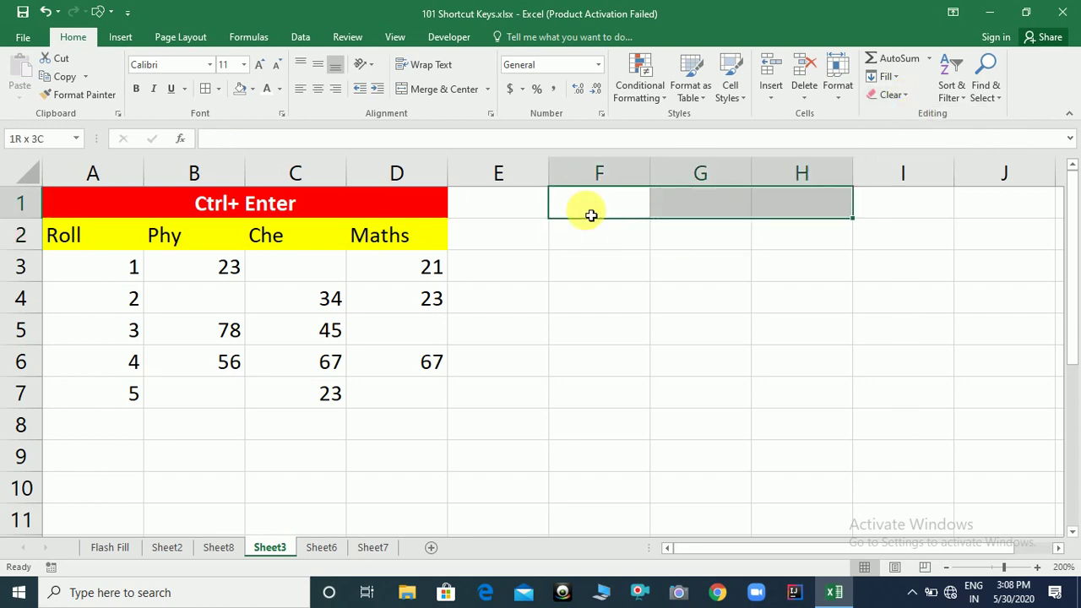
pyautogui.hotkey('shift', 'Down')
pyautogui.hotkey('shift', 'Down')
pyautogui.hotkey('shift', 'Down')
pyautogui.hotkey('shift', 'Down')
pyautogui.hotkey('shift', 'Down')
pyautogui.hotkey('shift', 'Down')
pyautogui.hotkey('shift', 'Down')
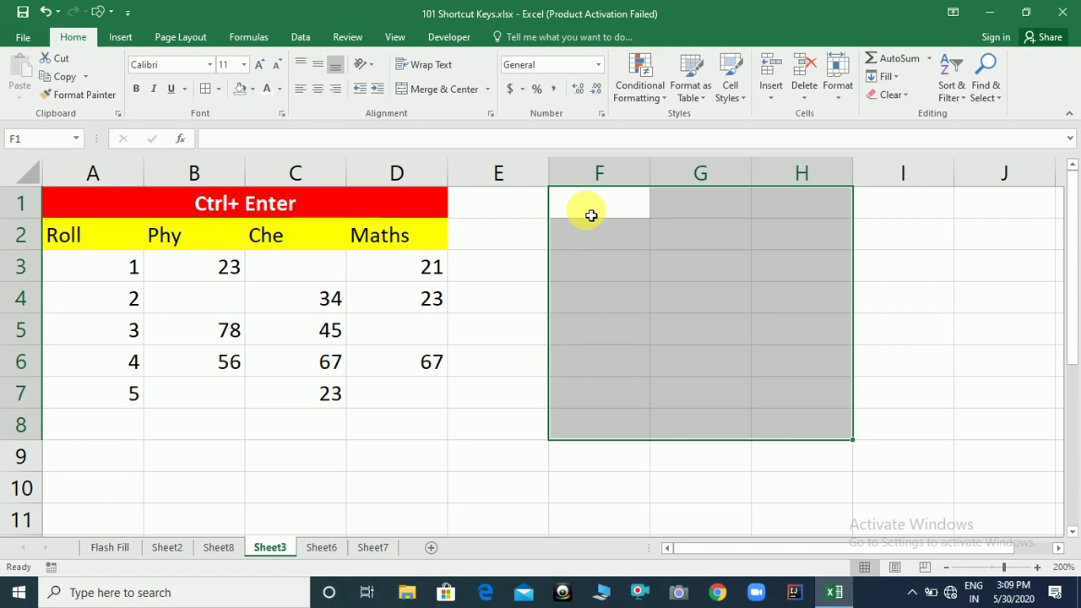
pyautogui.write('Hap')
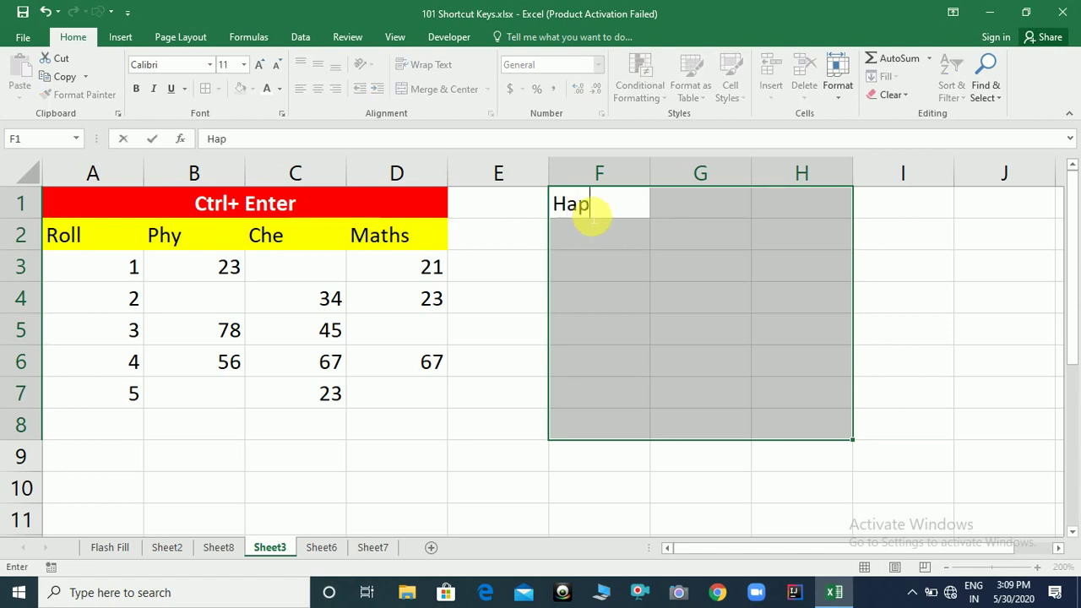
pyautogui.write('py')
pyautogui.hotkey('ctrl', 'Return')
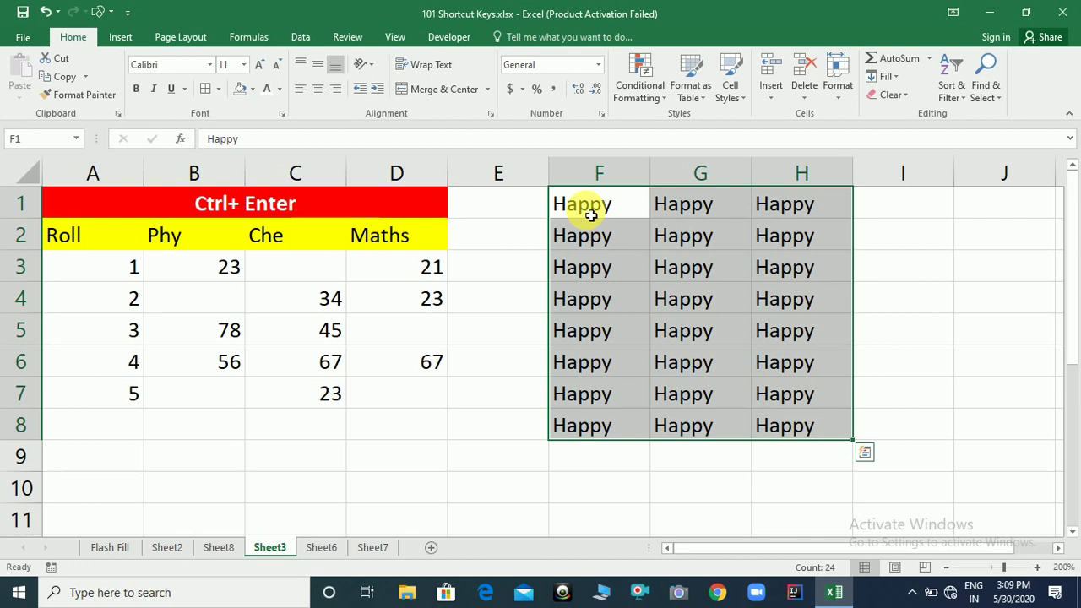
pyautogui.press('Escape')
pyautogui.press('Delete')
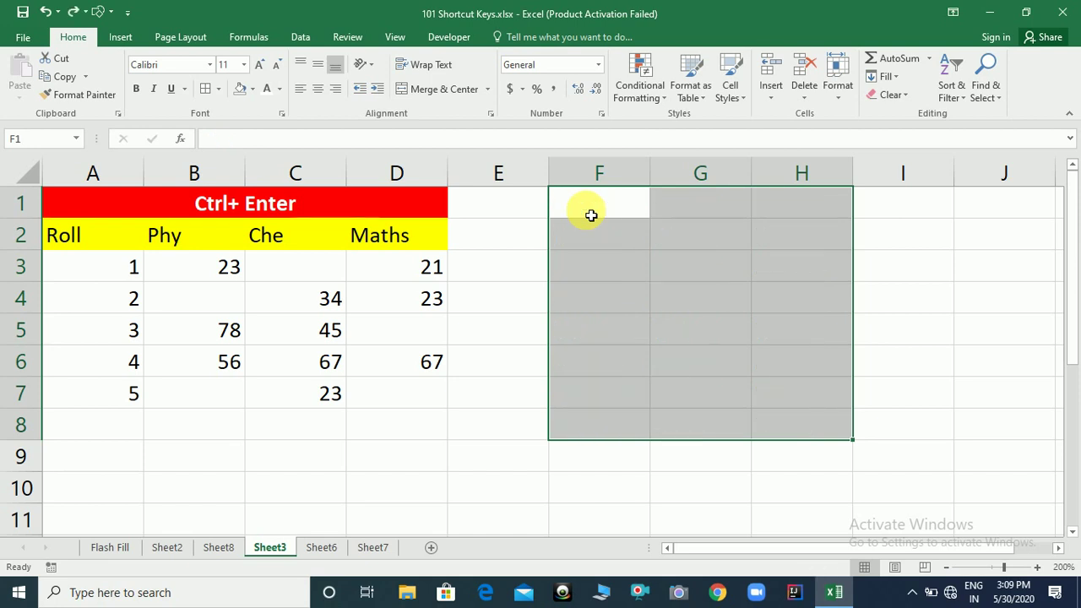
pyautogui.click(591, 216)
pyautogui.hotkey('shift', 'Down')
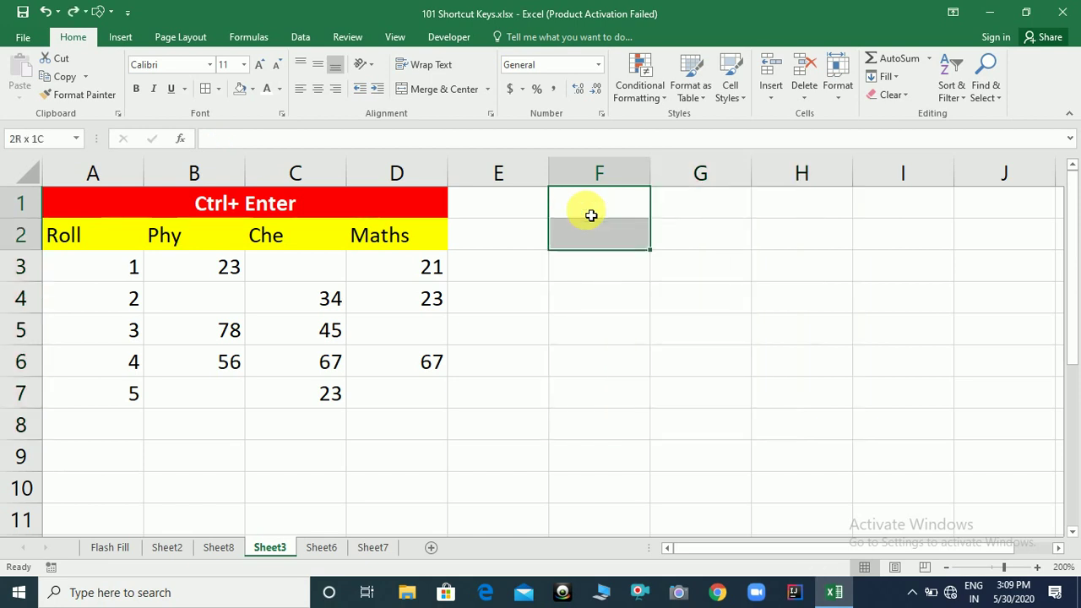
pyautogui.hotkey('shift', 'Down')
pyautogui.hotkey('shift', 'Down')
pyautogui.hotkey('shift', 'Down')
pyautogui.hotkey('shift', 'Down')
pyautogui.hotkey('shift', 'Down')
pyautogui.hotkey('shift', 'Down')
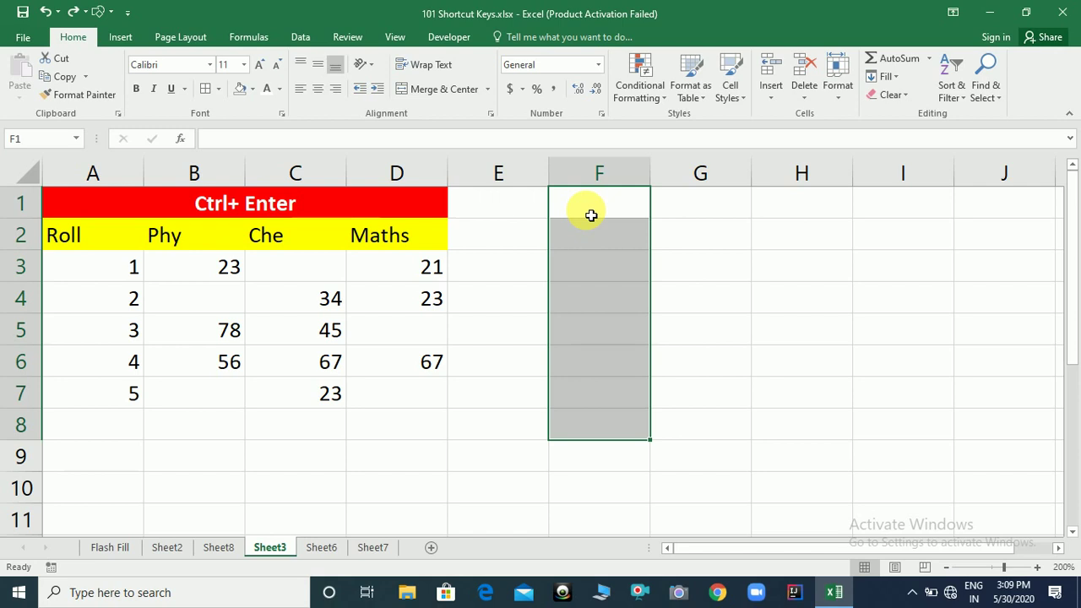
pyautogui.write('12')
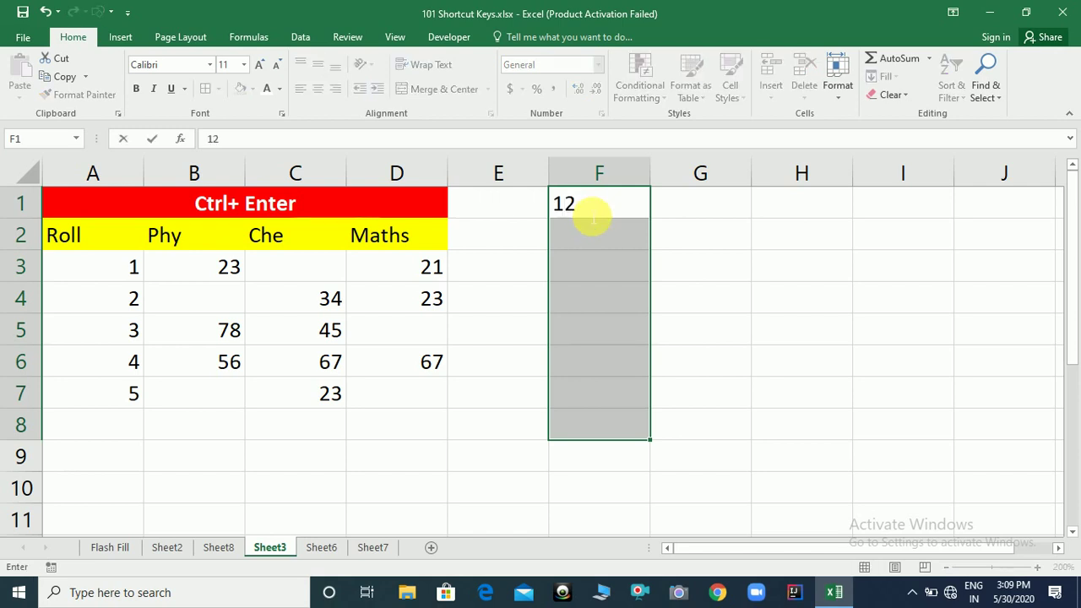
pyautogui.hotkey('ctrl', 'Return')
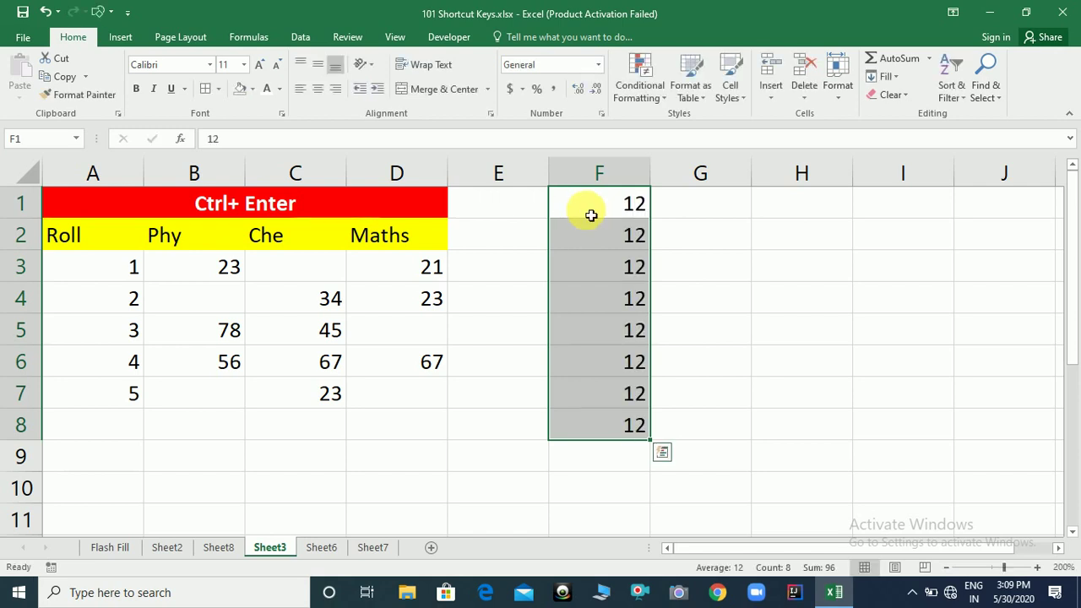
pyautogui.press('Delete')
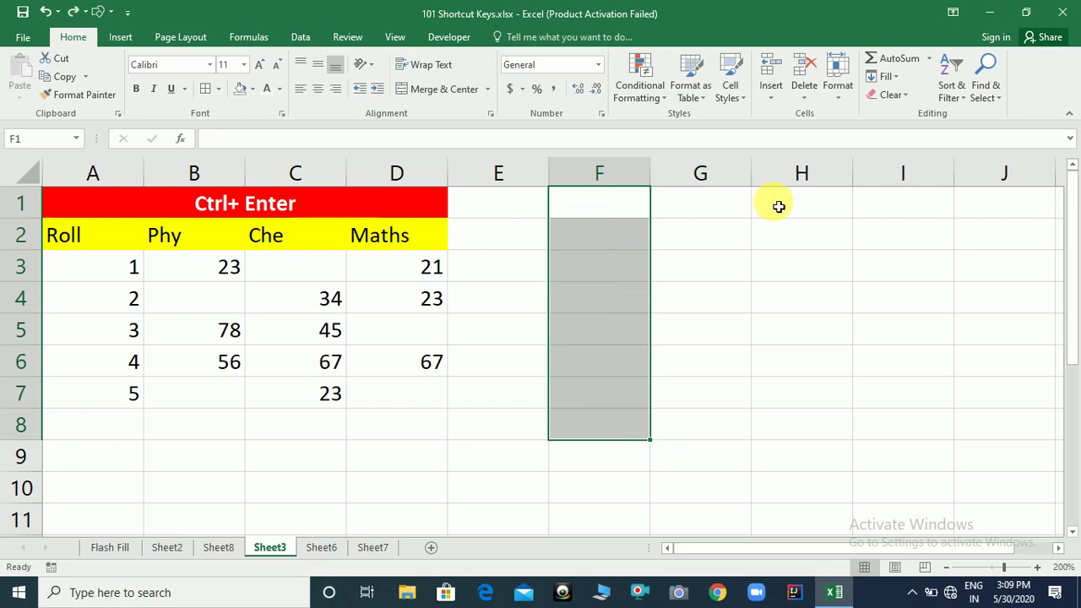
pyautogui.keyDown('ctrl'); pyautogui.moveTo(779, 206); pyautogui.dragTo(785, 329); pyautogui.keyUp('ctrl')
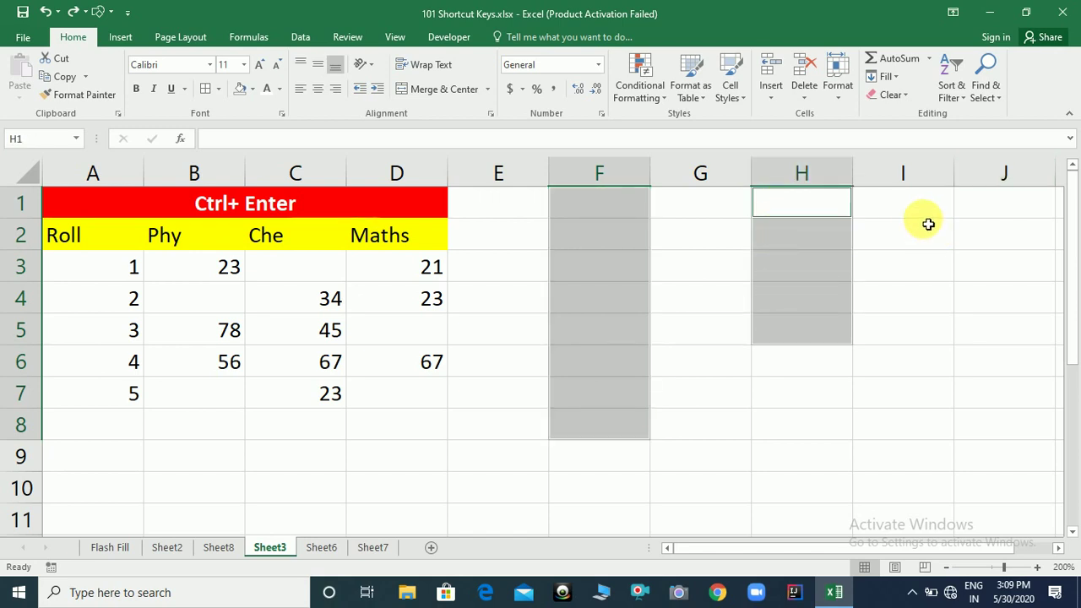
pyautogui.keyDown('ctrl'); pyautogui.moveTo(931, 212); pyautogui.dragTo(948, 424); pyautogui.keyUp('ctrl')
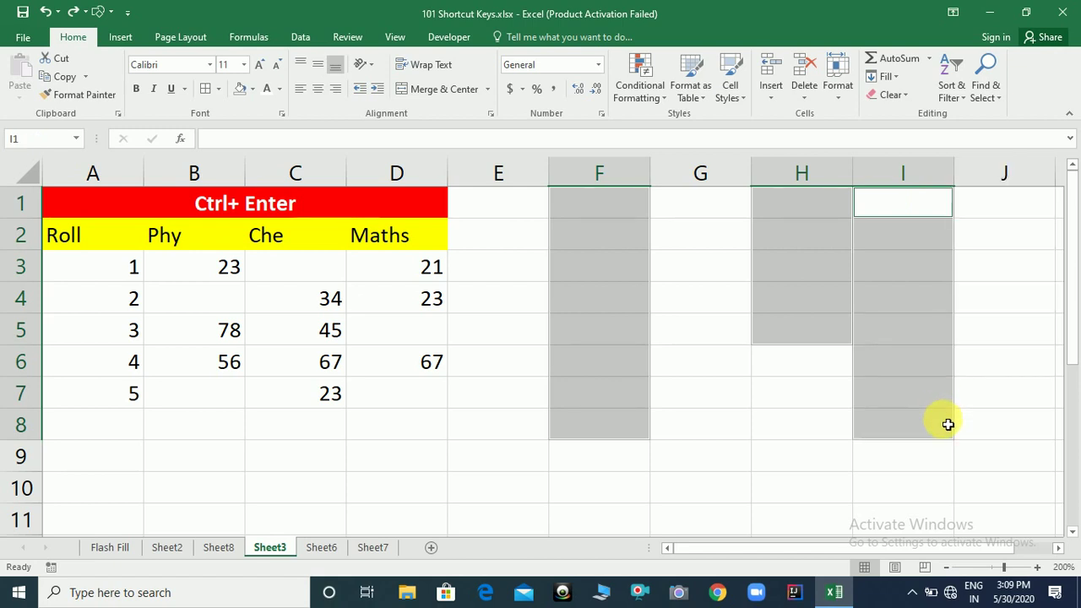
pyautogui.write('True')
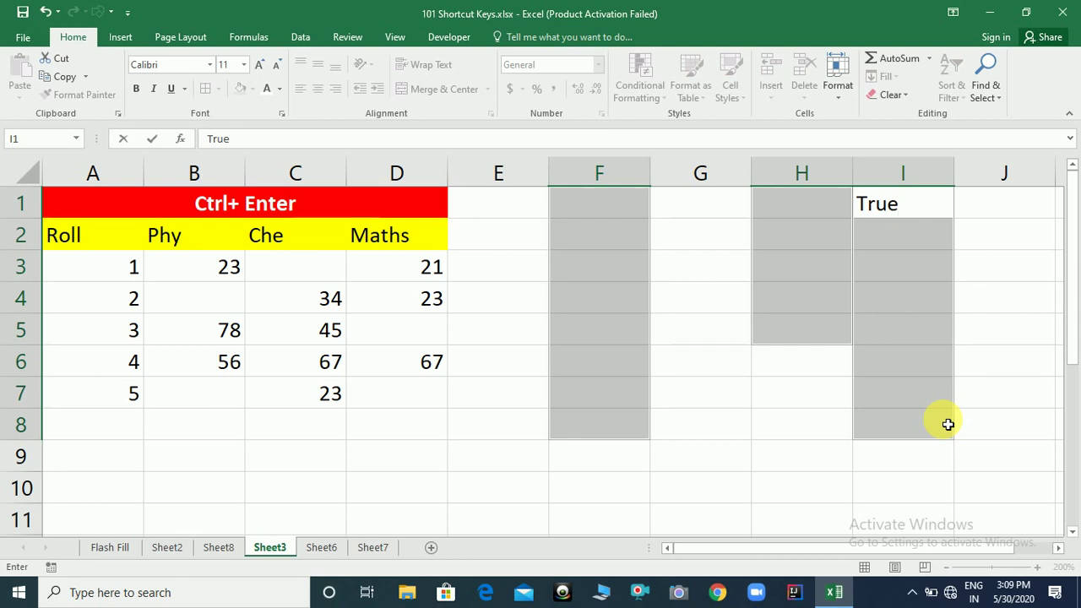
pyautogui.hotkey('ctrl', 'Return')
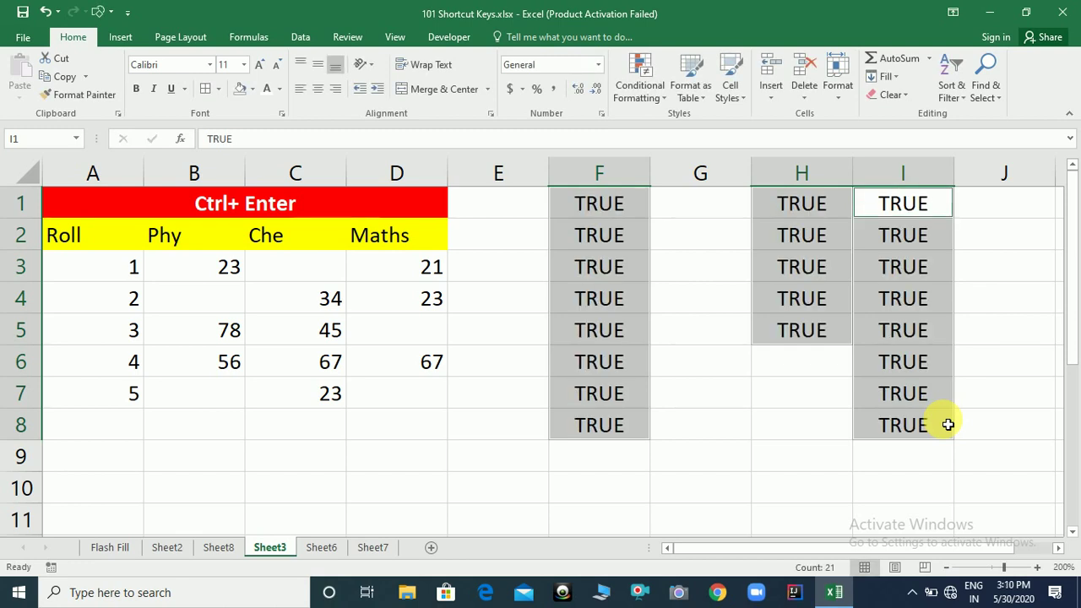
pyautogui.press('Delete')
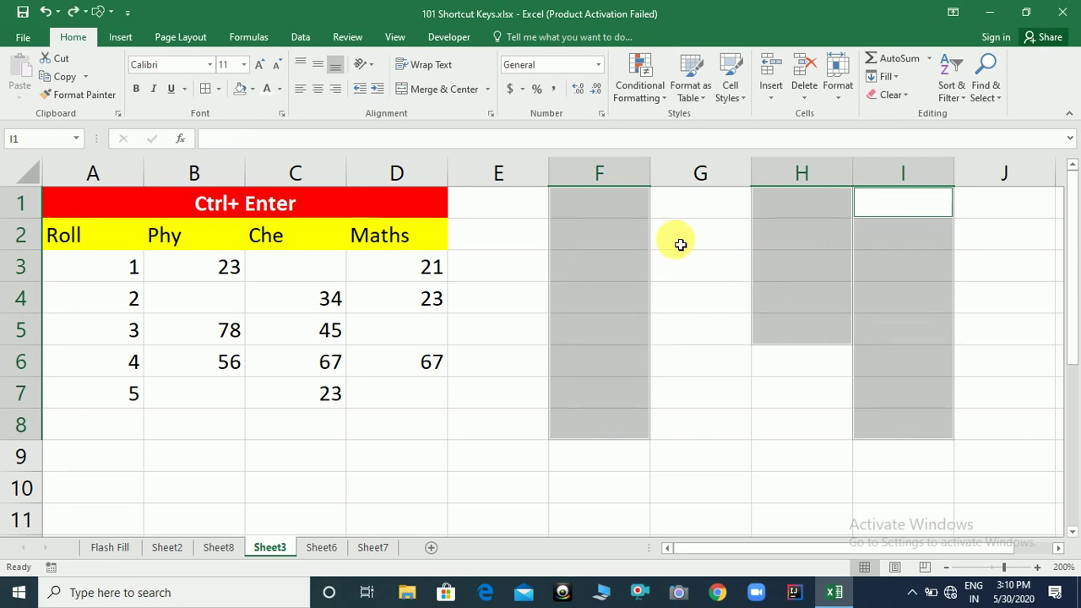
# Step: Select the marks block B3:D7 on Sheet3, then bring up Go To with Ctrl+G
pyautogui.click(680, 244)
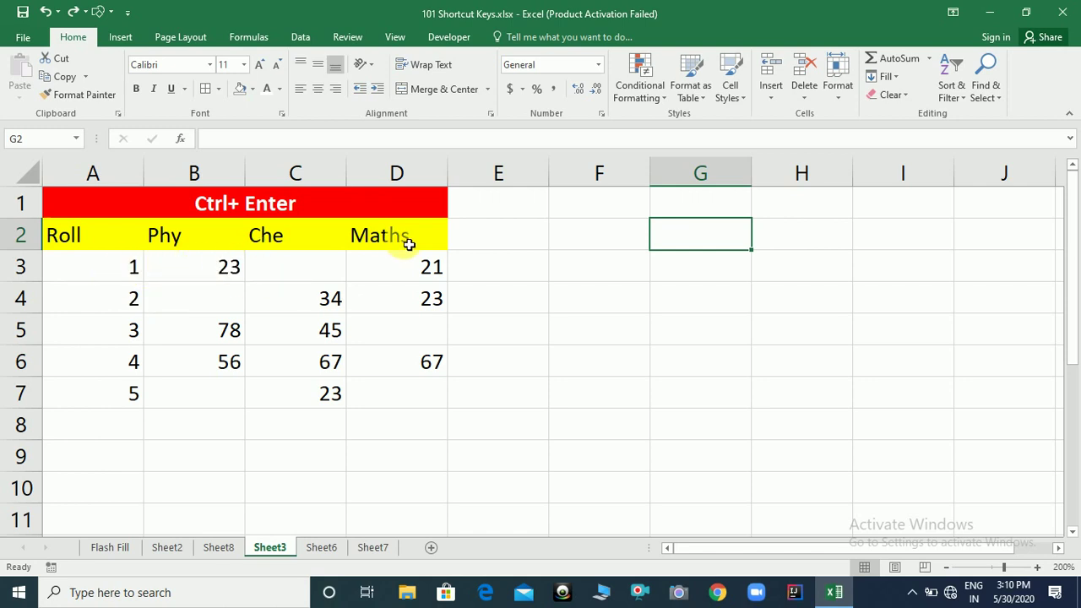
pyautogui.click(324, 276)
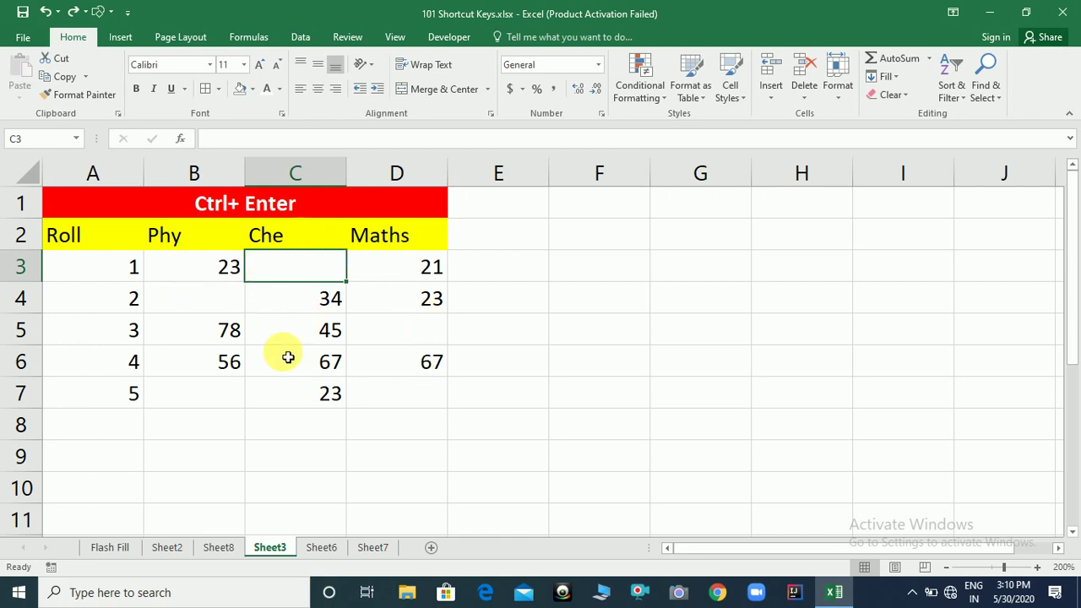
pyautogui.click(209, 271)
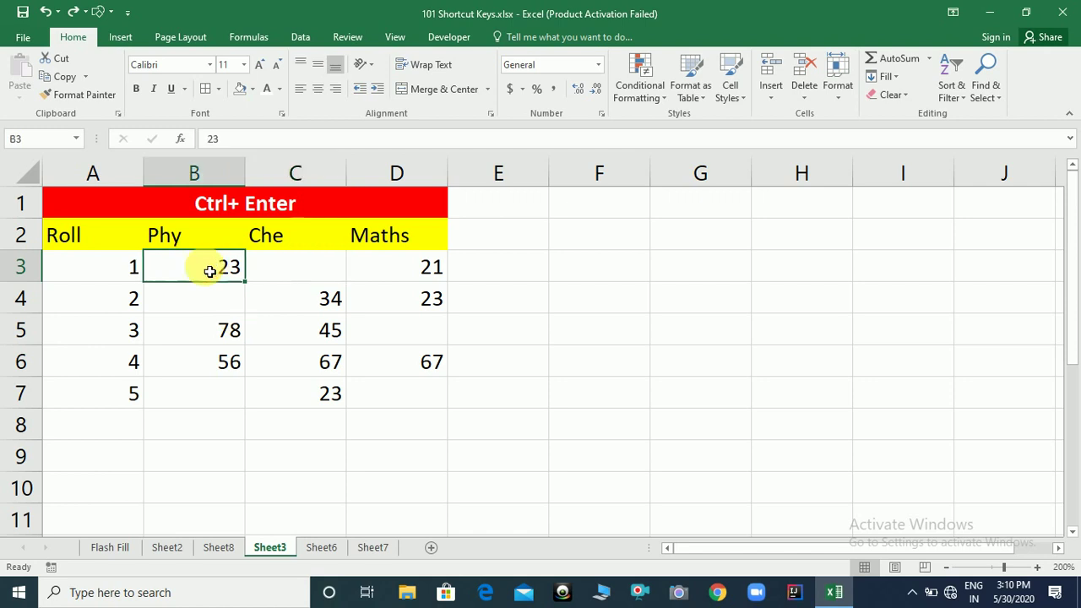
pyautogui.hotkey('shift', 'Right')
pyautogui.hotkey('shift', 'Right')
pyautogui.hotkey('shift', 'Down')
pyautogui.hotkey('shift', 'Down')
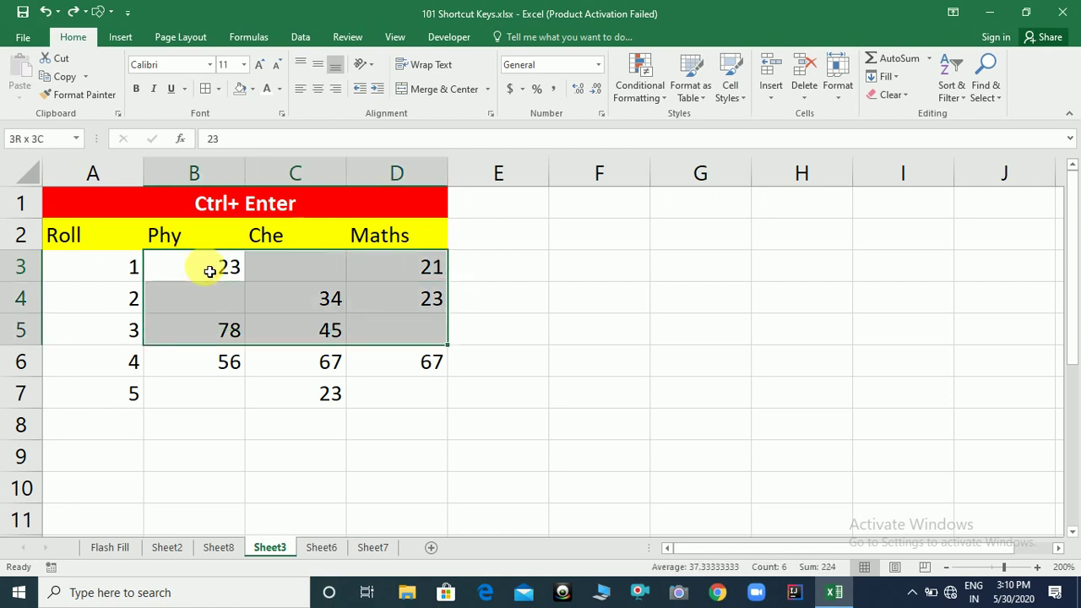
pyautogui.hotkey('shift', 'Down')
pyautogui.hotkey('shift', 'Down')
pyautogui.hotkey('shift', 'Down')
pyautogui.hotkey('shift', 'Up')
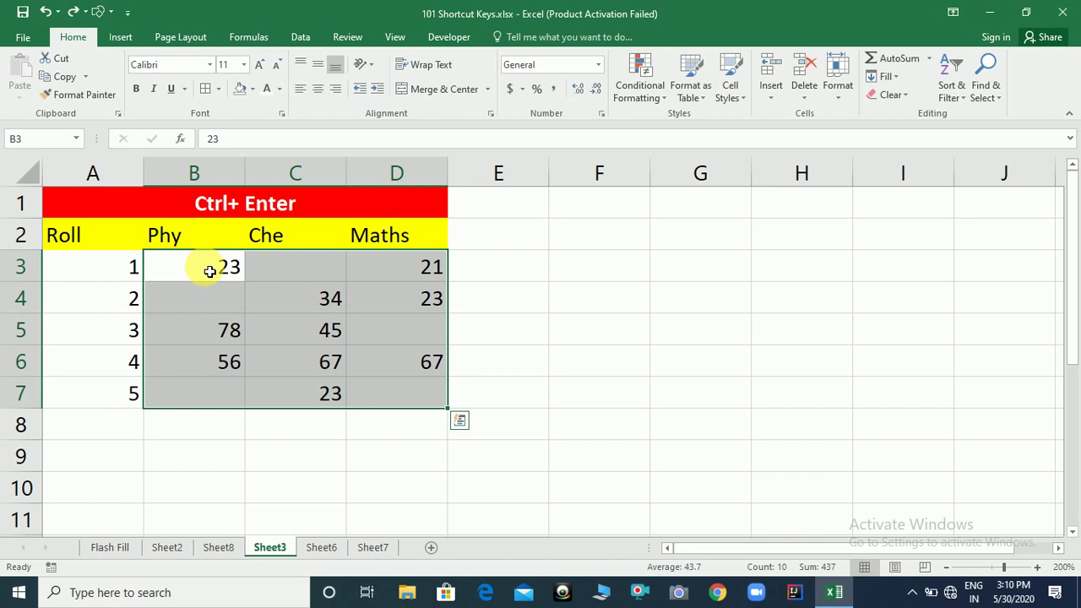
pyautogui.hotkey('ctrl', 'g')
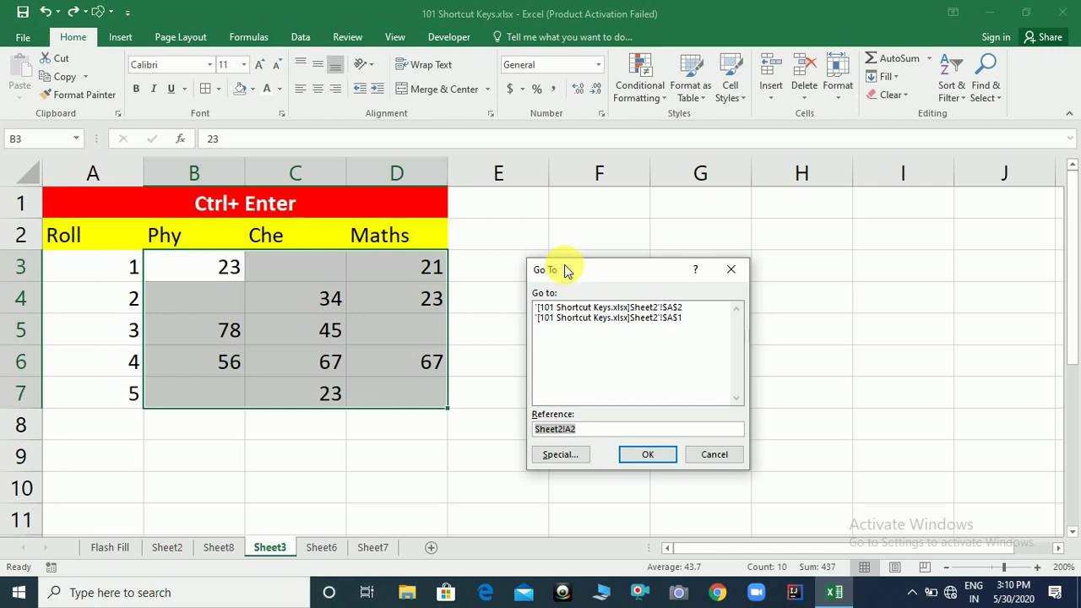
# Step: Use Go To Special with Blanks to select the empty cells C3, B4, D5, B7 and D7
pyautogui.moveTo(566, 270)
pyautogui.mouseDown()
pyautogui.moveTo(659, 222)
pyautogui.moveTo(635, 203)
pyautogui.mouseUp()
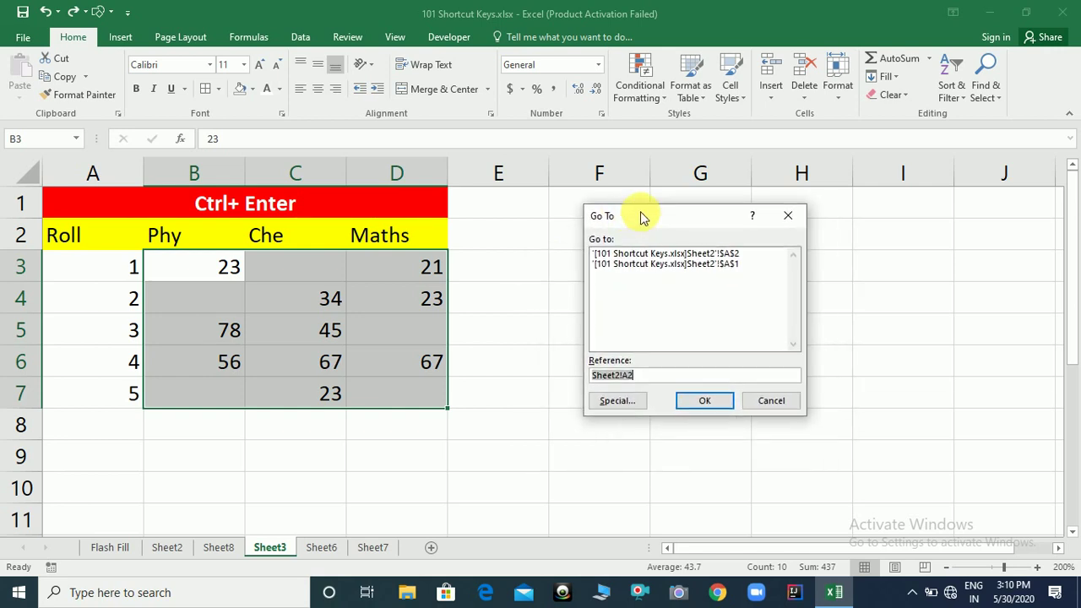
pyautogui.click(608, 387)
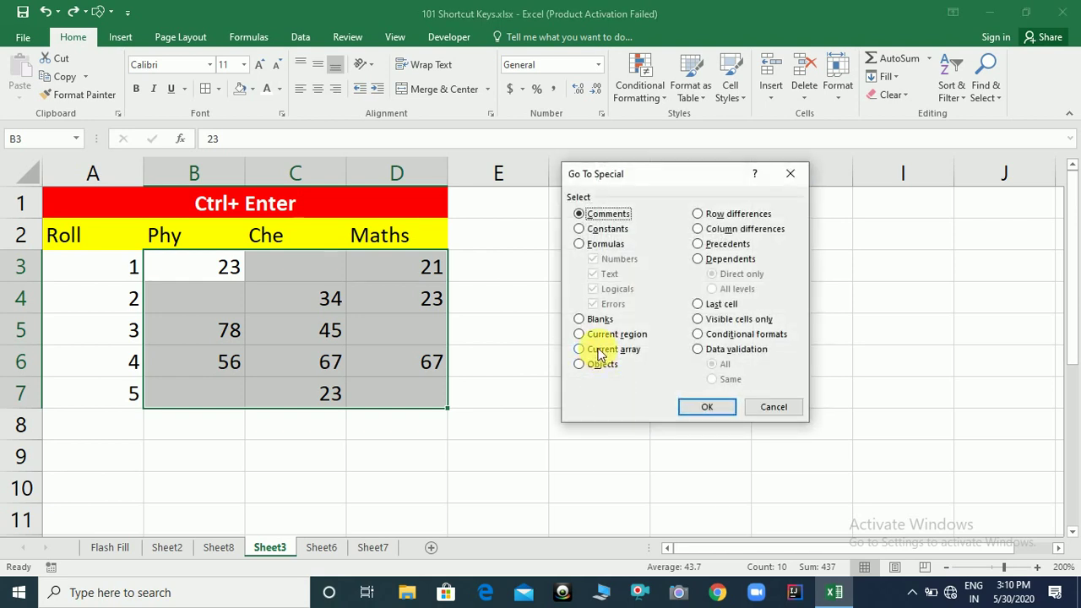
pyautogui.click(581, 320)
pyautogui.click(581, 320)
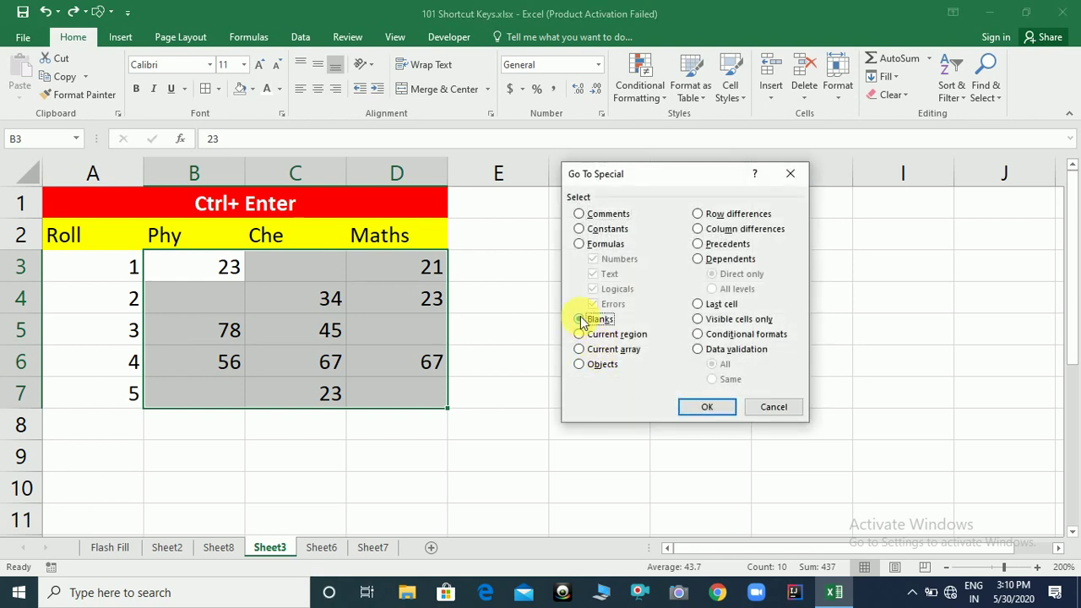
pyautogui.click(700, 409)
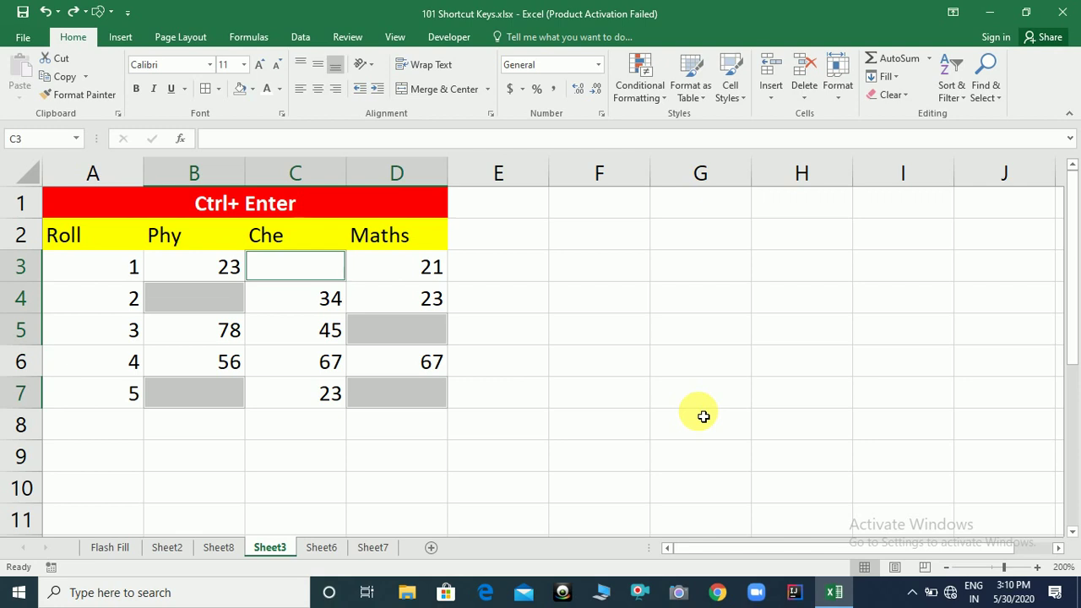
# Step: Enter "Absent" into all five selected blank mark cells at once with Ctrl+Enter
pyautogui.write('P')
pyautogui.press('BackSpace')
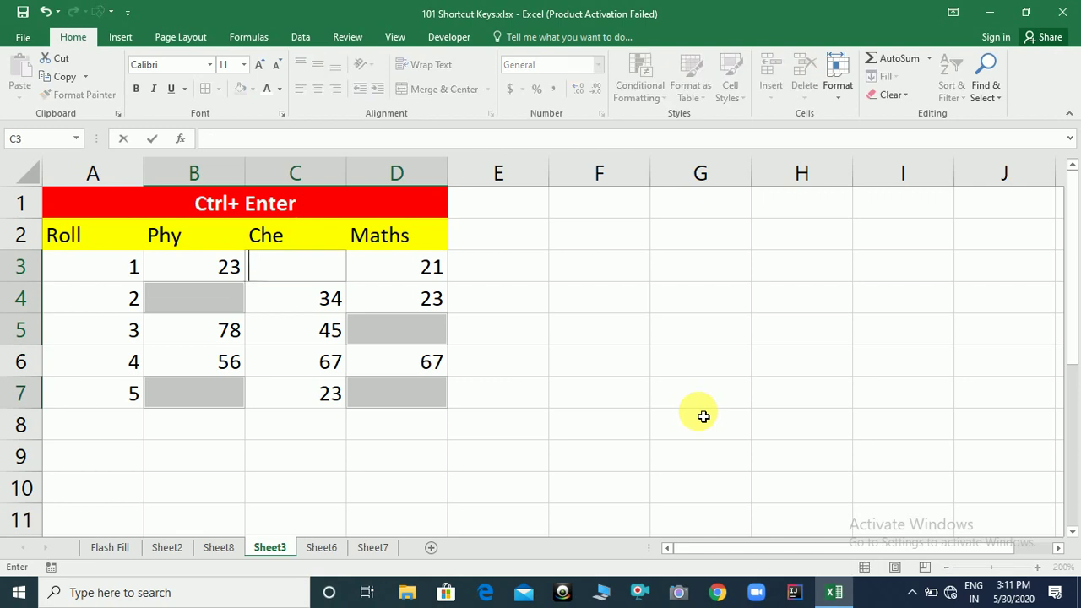
pyautogui.write('Abse')
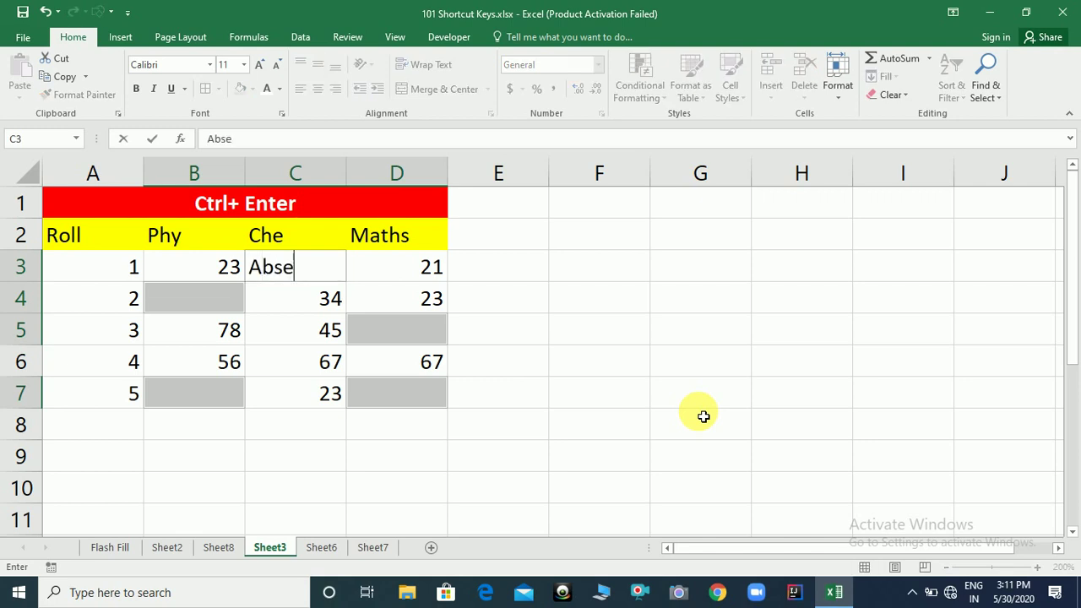
pyautogui.write('nt')
pyautogui.hotkey('ctrl', 'Return')
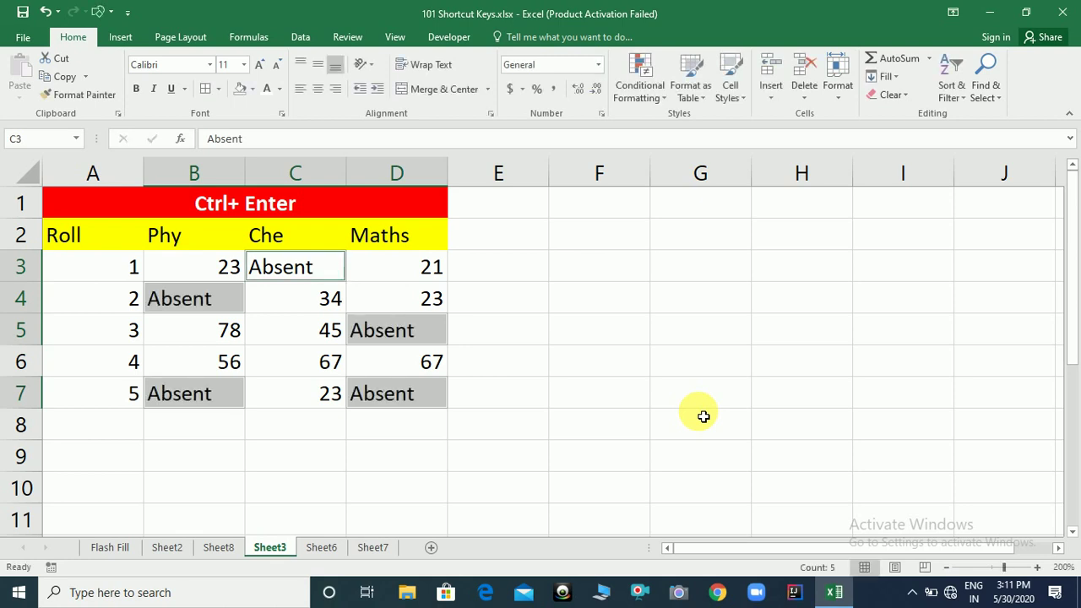
pyautogui.click(510, 230)
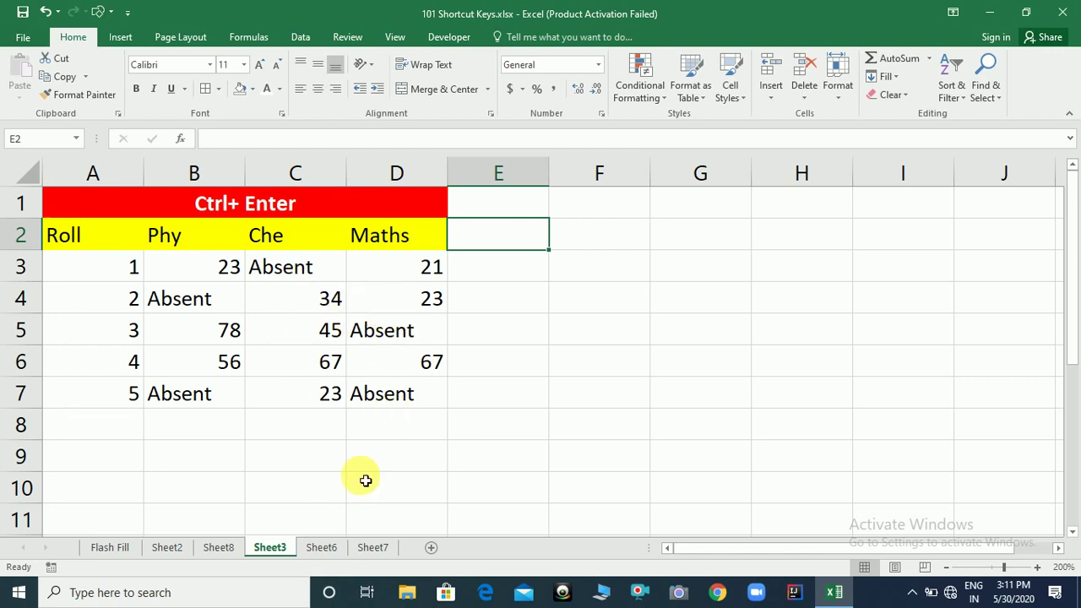
# Step: On Sheet6, select the Items list and preview the Alt+Down pick list from A4
pyautogui.click(322, 548)
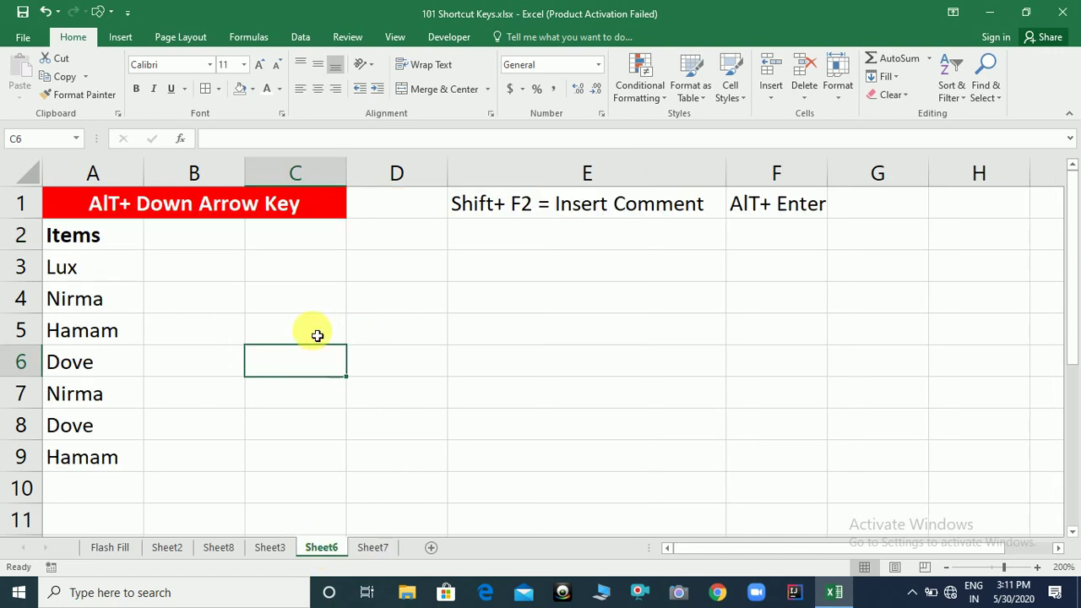
pyautogui.click(104, 271)
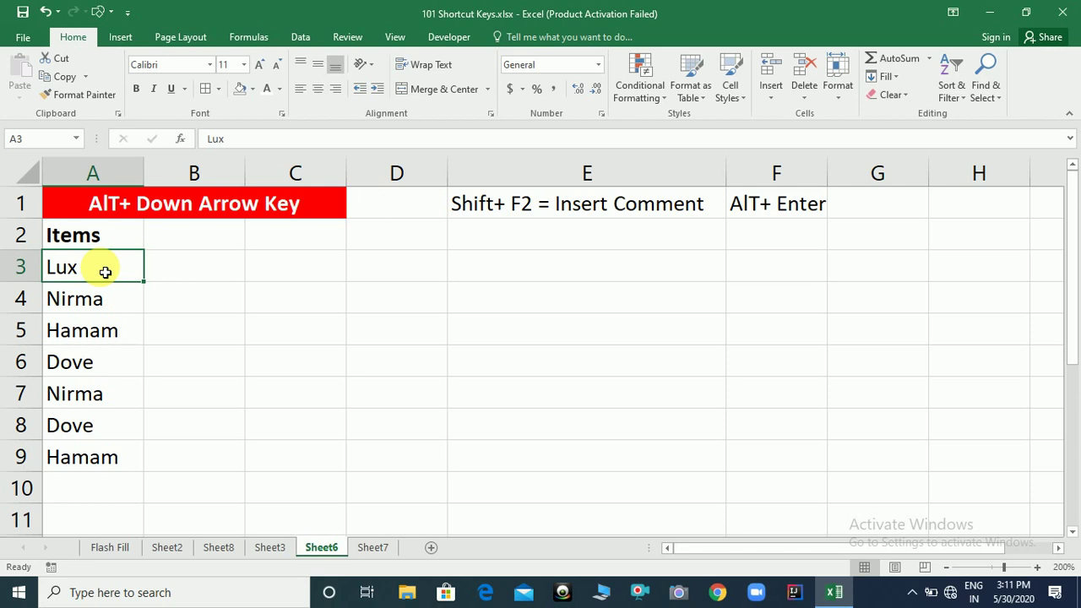
pyautogui.hotkey('shift', 'Down')
pyautogui.hotkey('shift', 'Down')
pyautogui.hotkey('shift', 'Down')
pyautogui.hotkey('shift', 'Down')
pyautogui.hotkey('shift', 'Down')
pyautogui.hotkey('shift', 'Down')
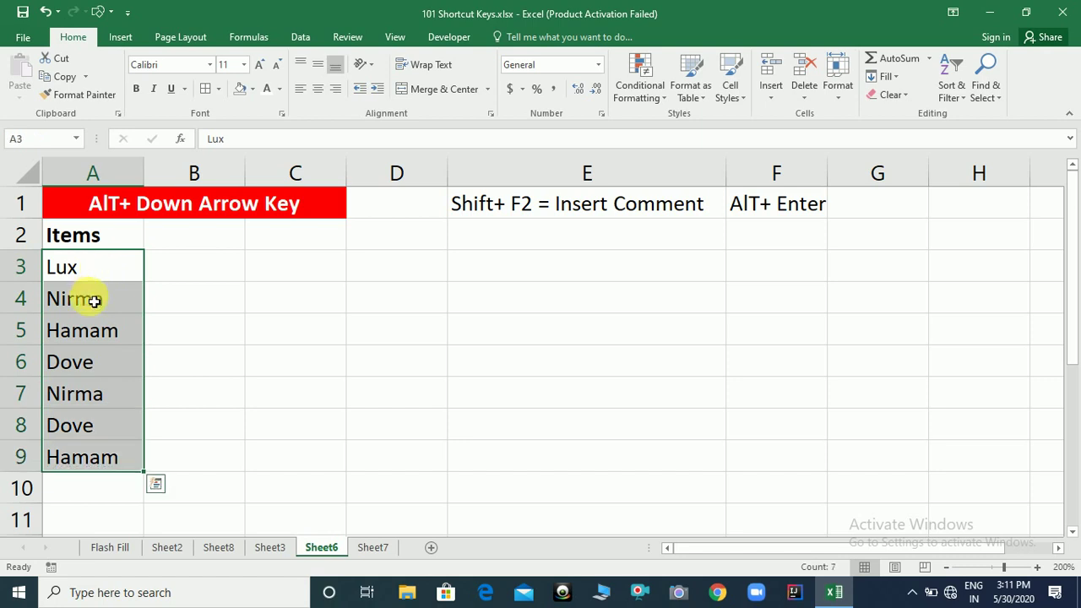
pyautogui.click(94, 300)
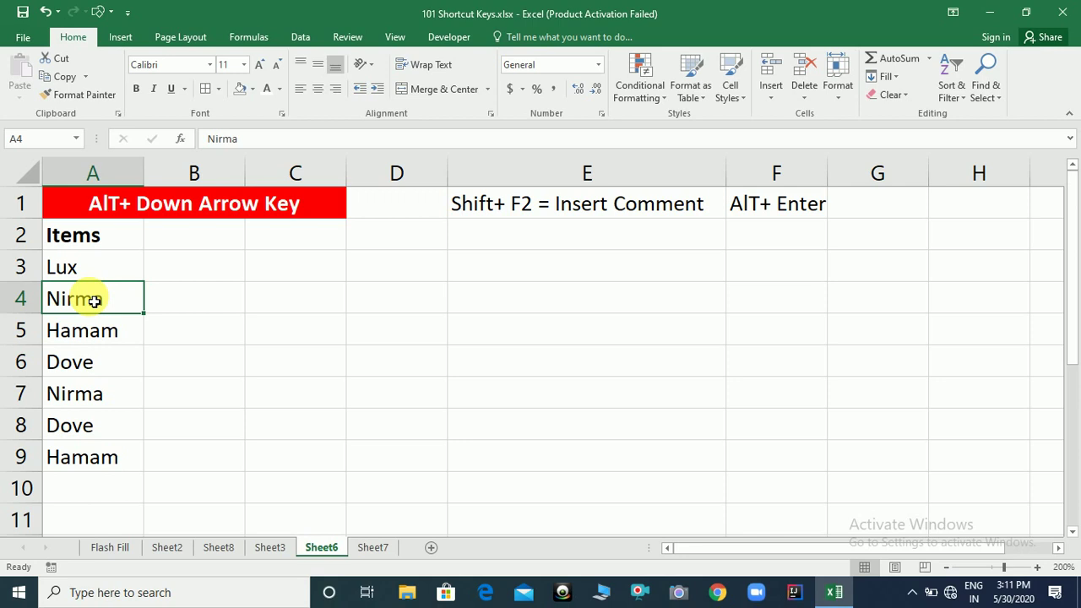
pyautogui.hotkey('alt', 'Down')
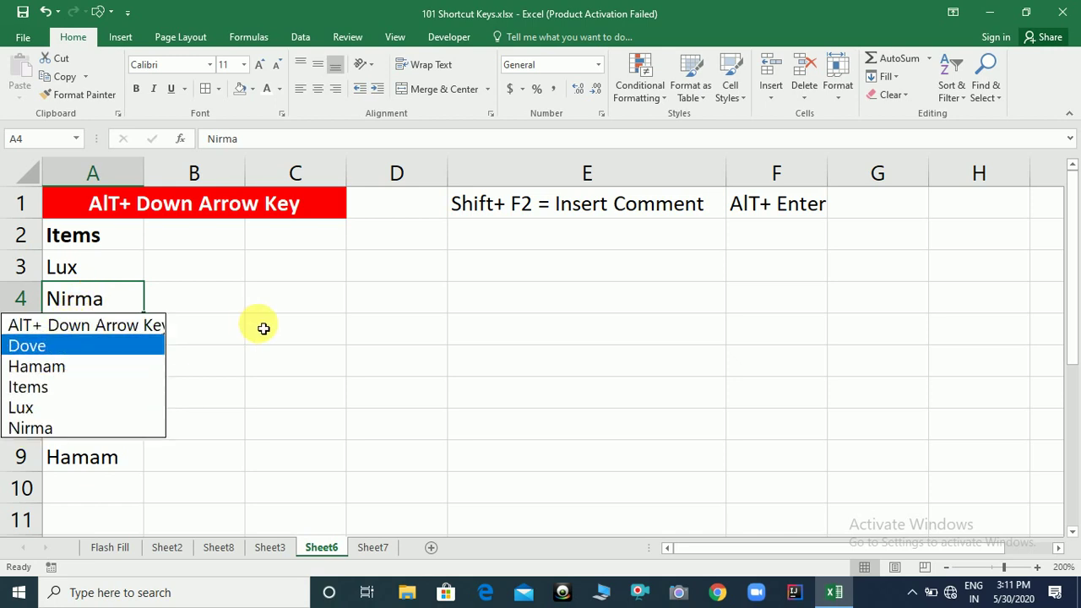
pyautogui.press('Escape')
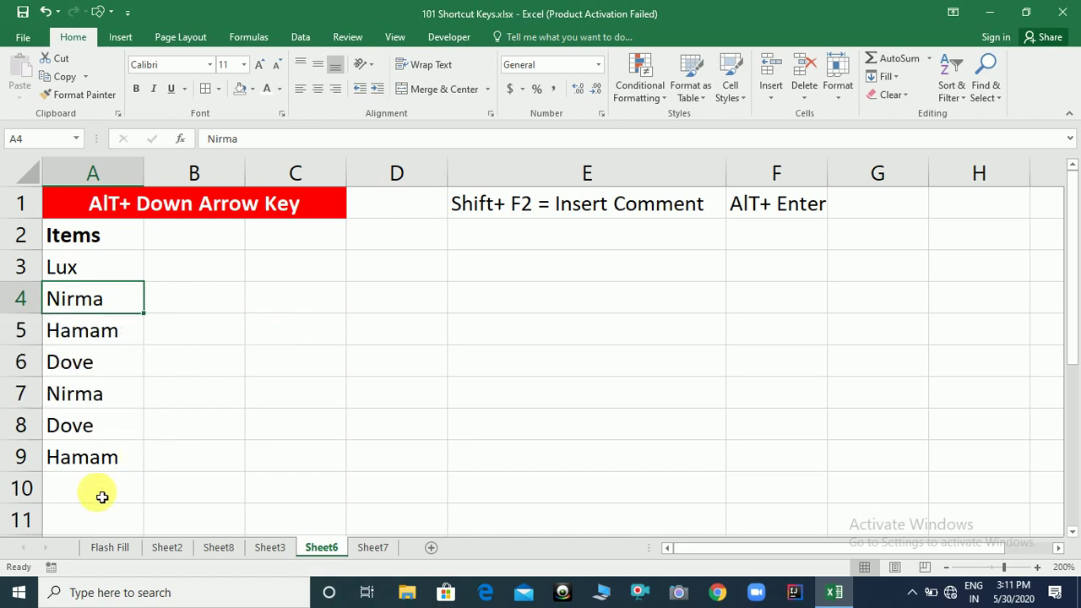
# Step: Enter Lux in A10 by choosing it from the Alt+Down pick list
pyautogui.click(78, 499)
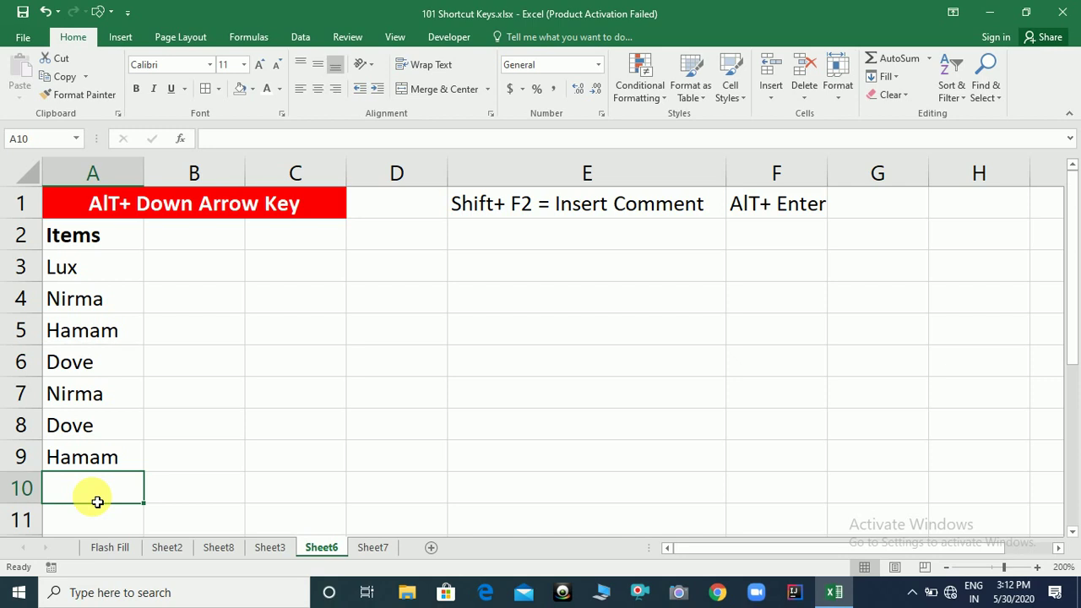
pyautogui.hotkey('alt', 'Down')
pyautogui.press('Down')
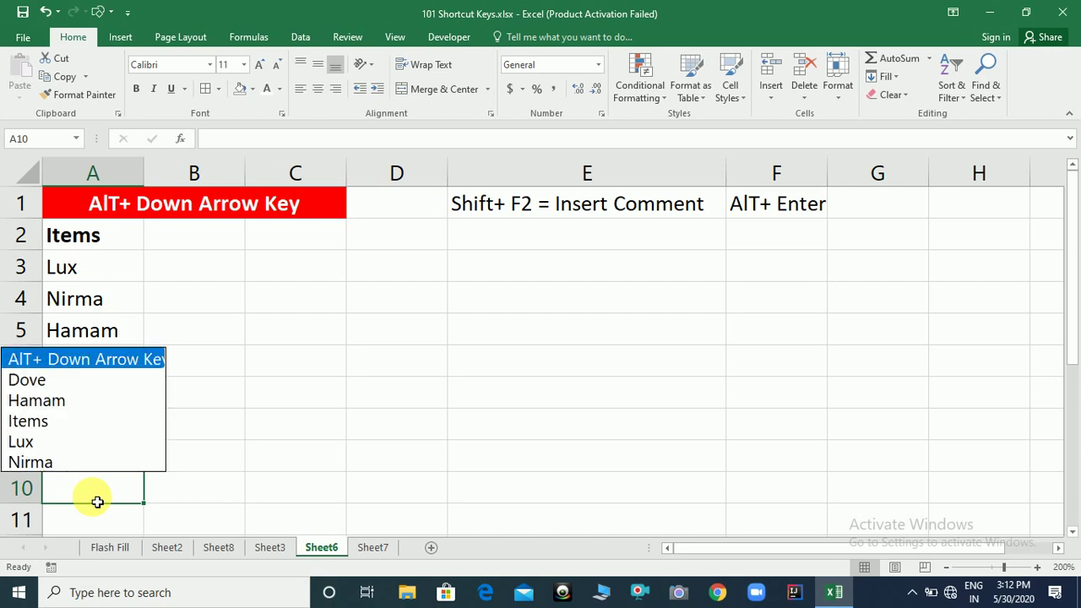
pyautogui.press('Down')
pyautogui.press('Down')
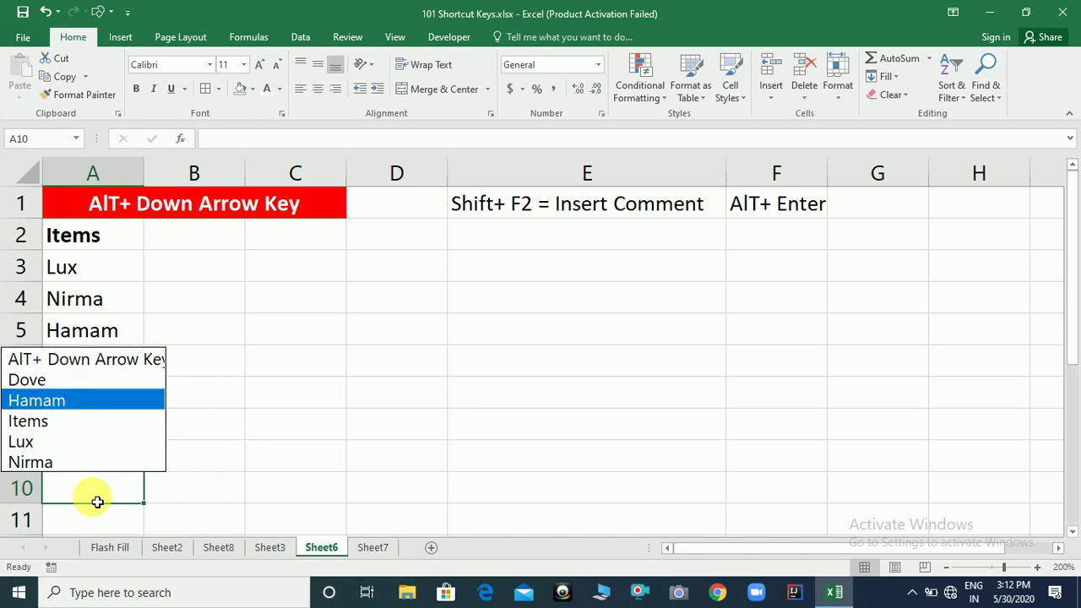
pyautogui.press('Down')
pyautogui.press('Down')
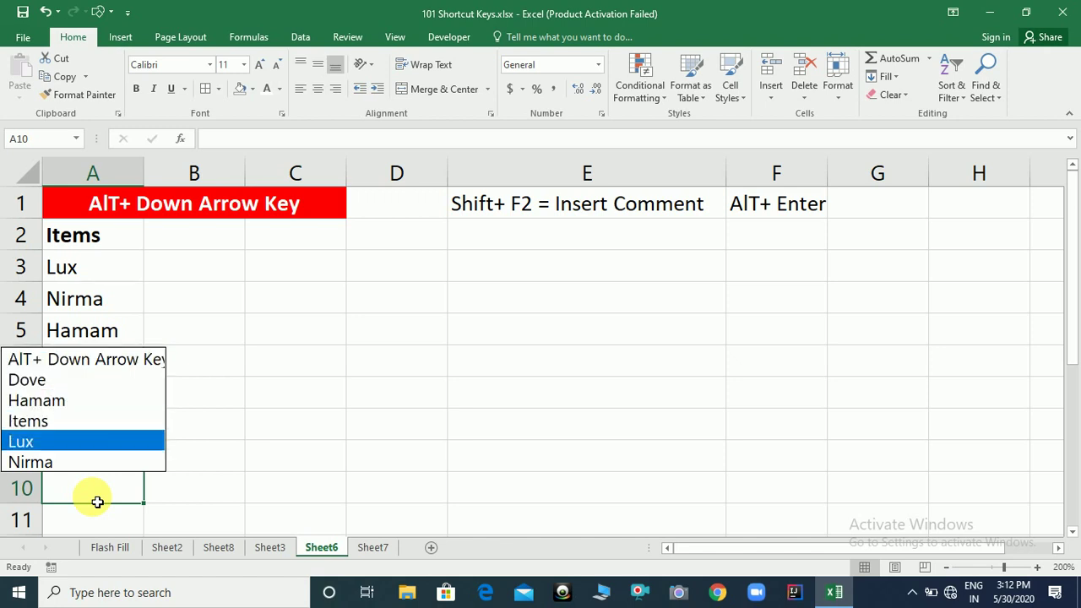
pyautogui.press('Return')
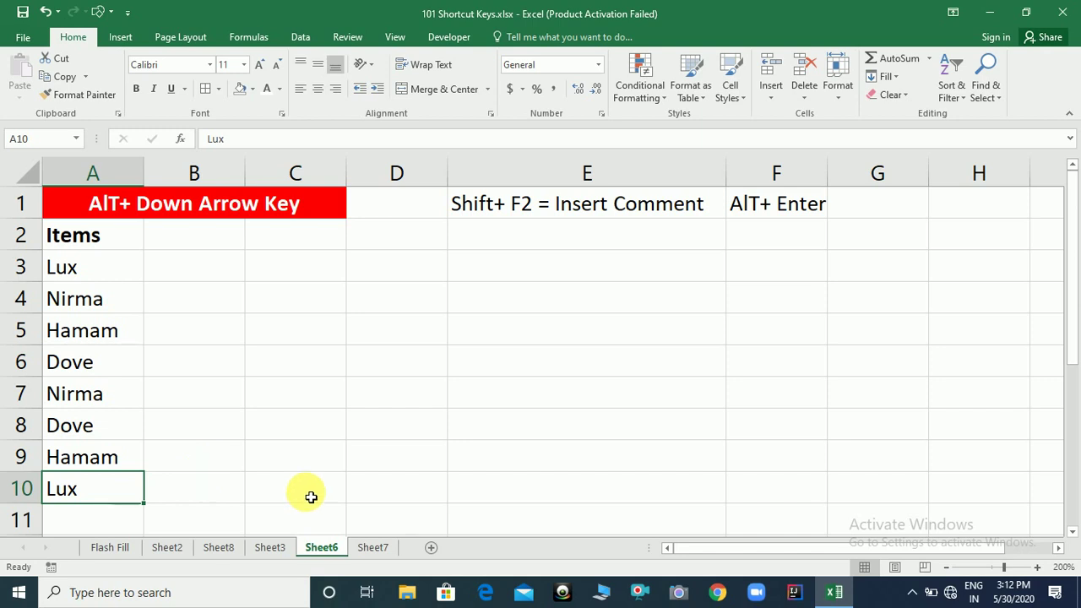
pyautogui.click(174, 271)
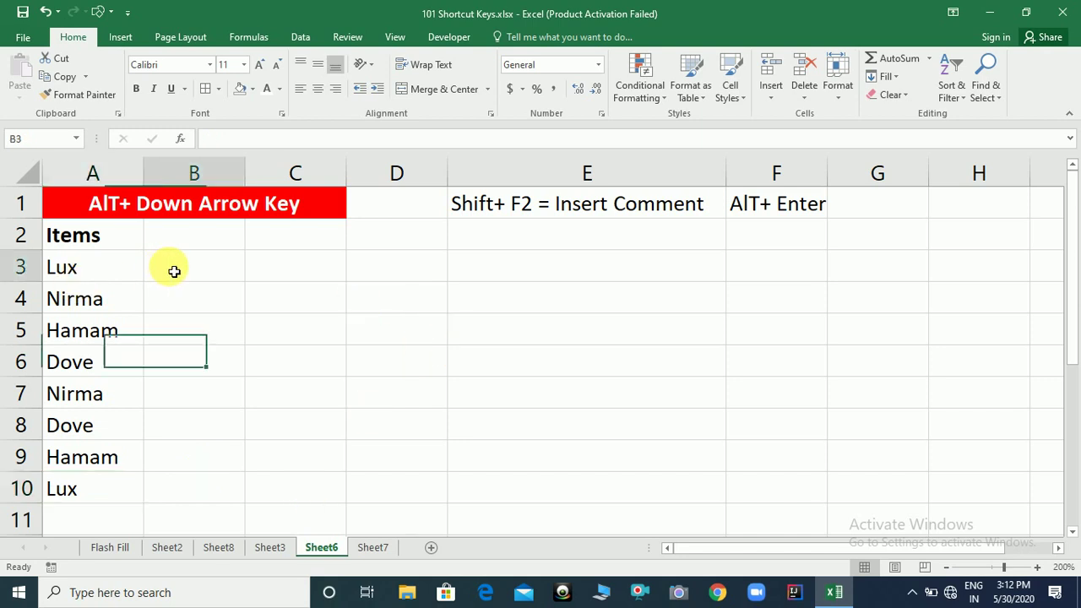
# Step: Type trial entries into B4 and B5, then clear both cells and return to B4
pyautogui.click(211, 309)
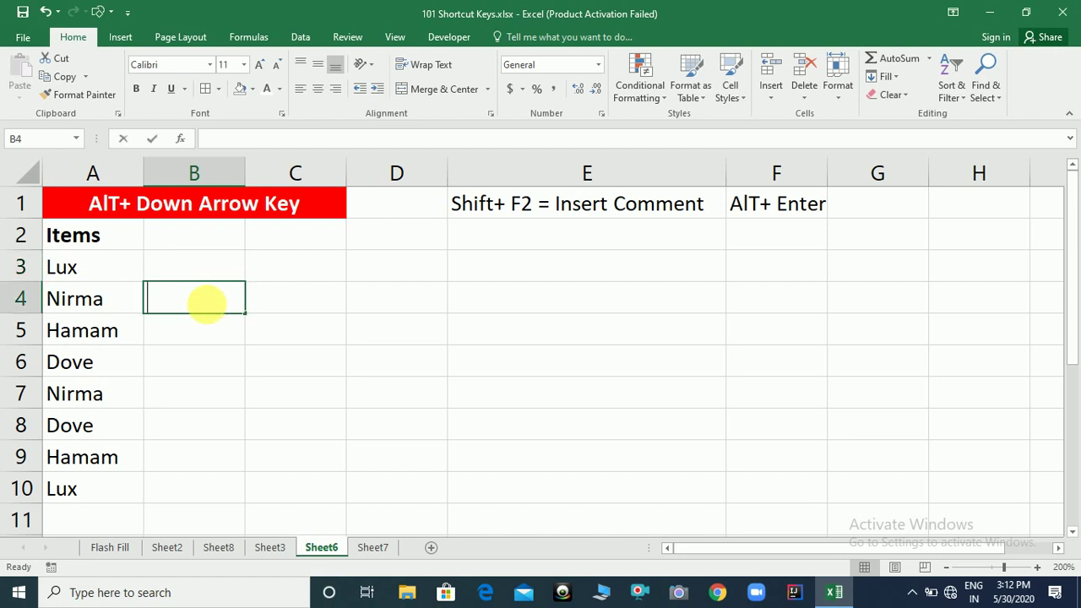
pyautogui.write('Panja')
pyautogui.press('BackSpace')
pyautogui.press('BackSpace')
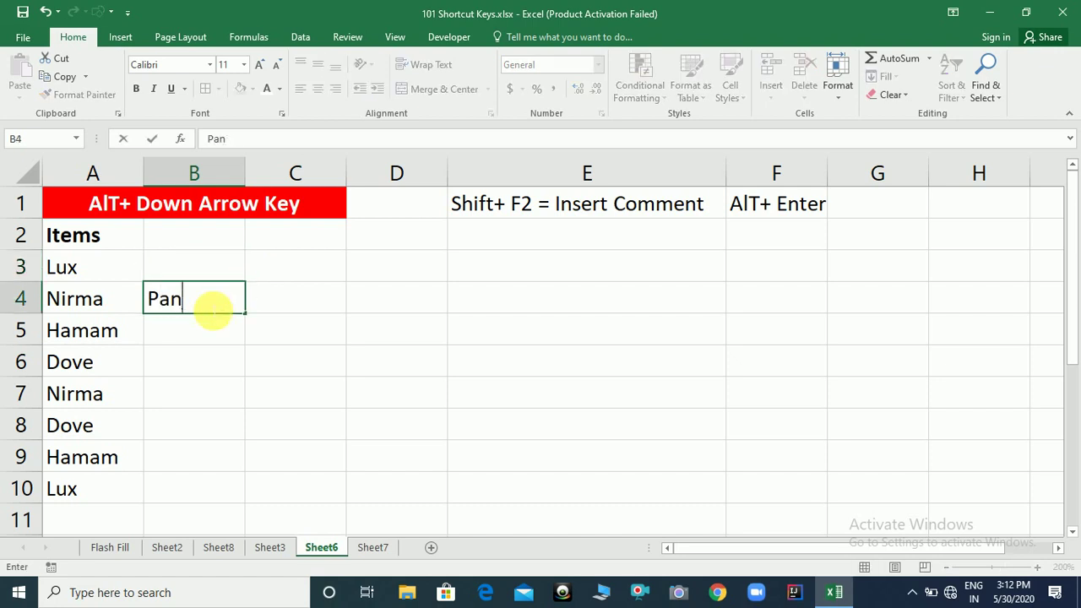
pyautogui.write('kaj')
pyautogui.press('Return')
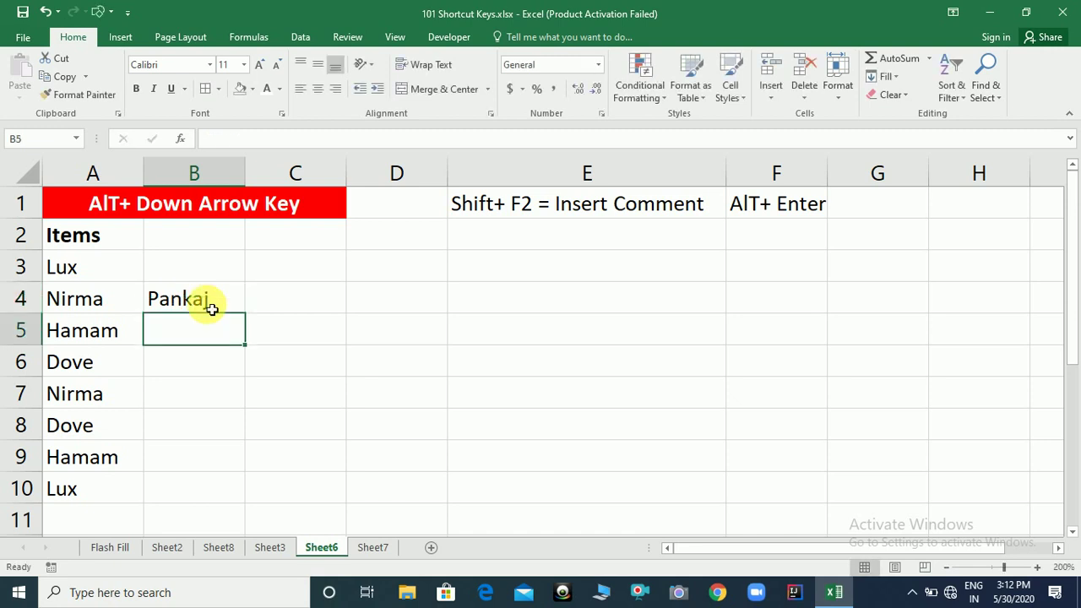
pyautogui.write('hjghj')
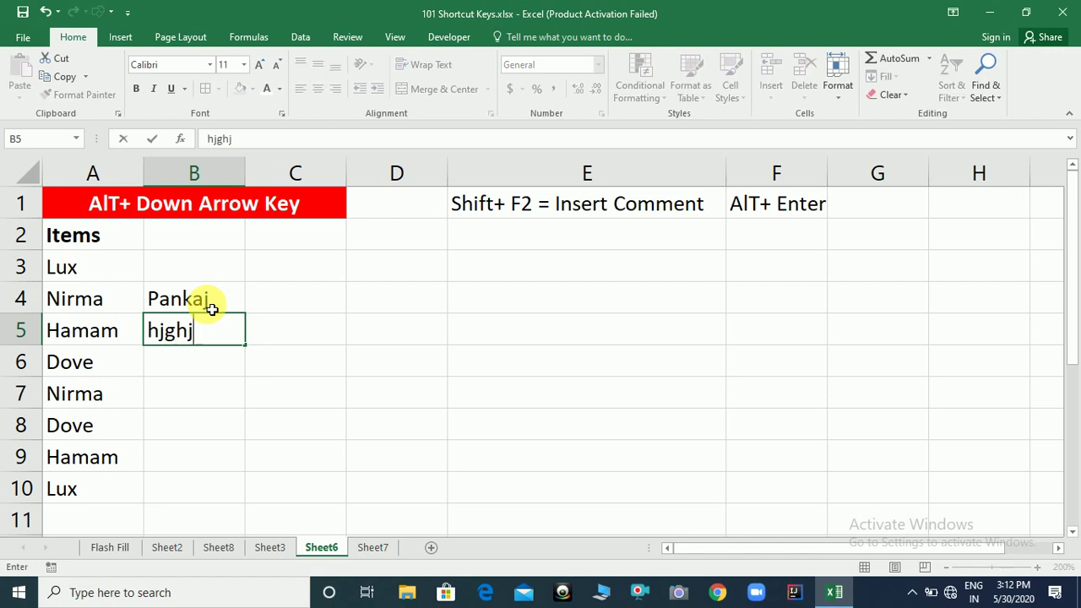
pyautogui.press('Return')
pyautogui.press('Up')
pyautogui.press('Up')
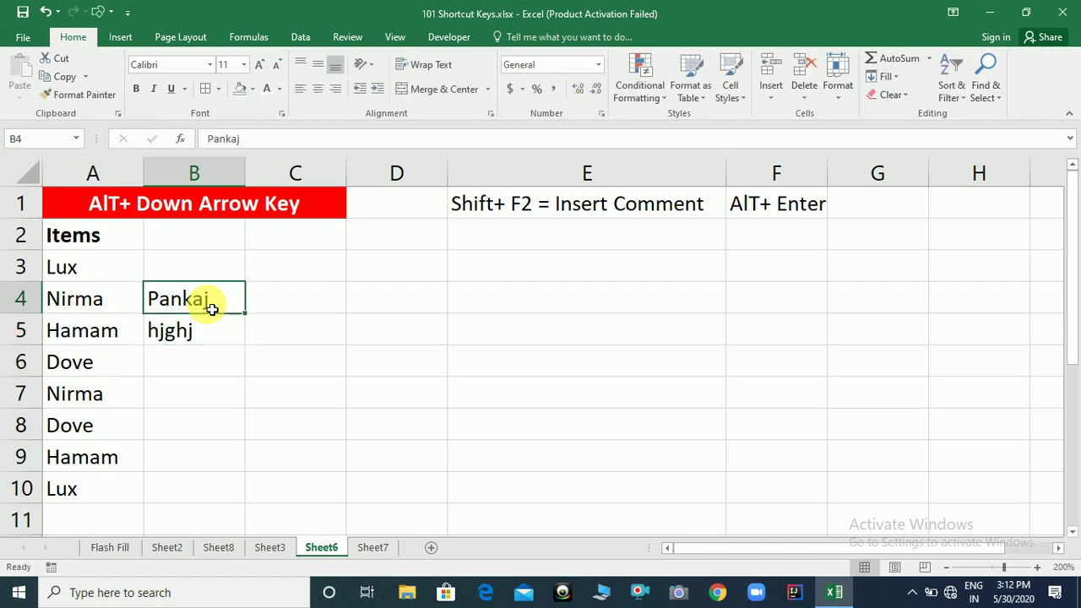
pyautogui.hotkey('shift', 'Down')
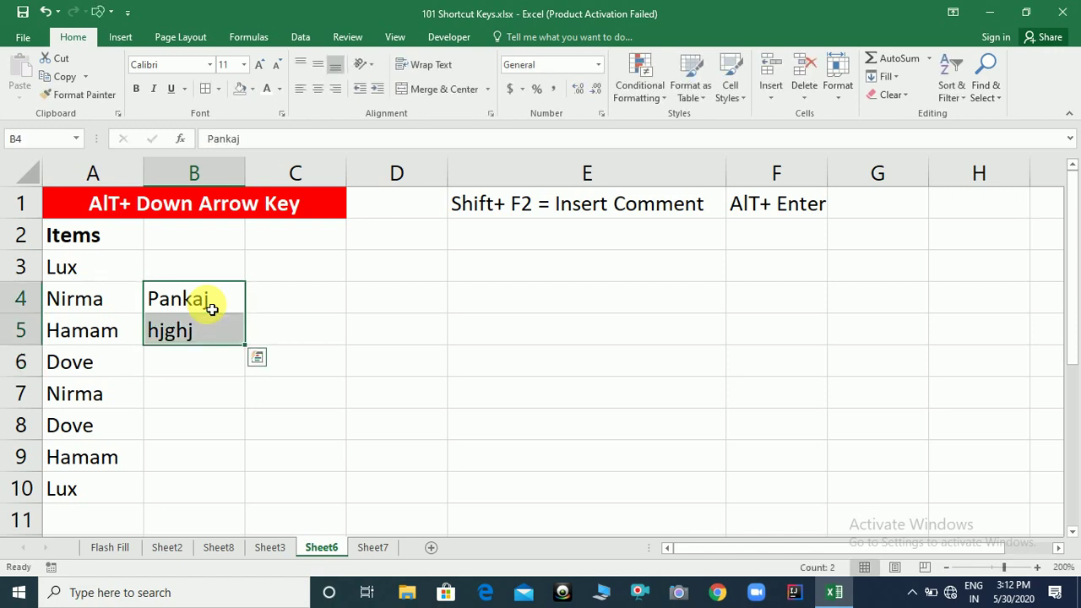
pyautogui.press('Delete')
pyautogui.press('Up')
pyautogui.press('Down')
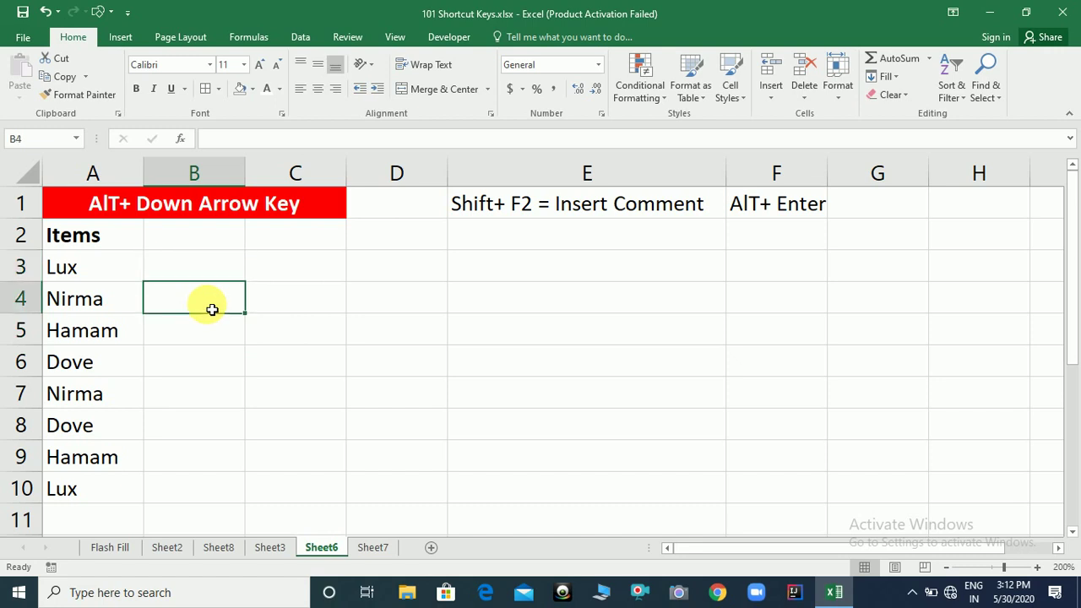
# Step: Enter a sample name, fgdfg, dgdfg and dfsdf as four stacked lines in B4
pyautogui.write('Pankaj')
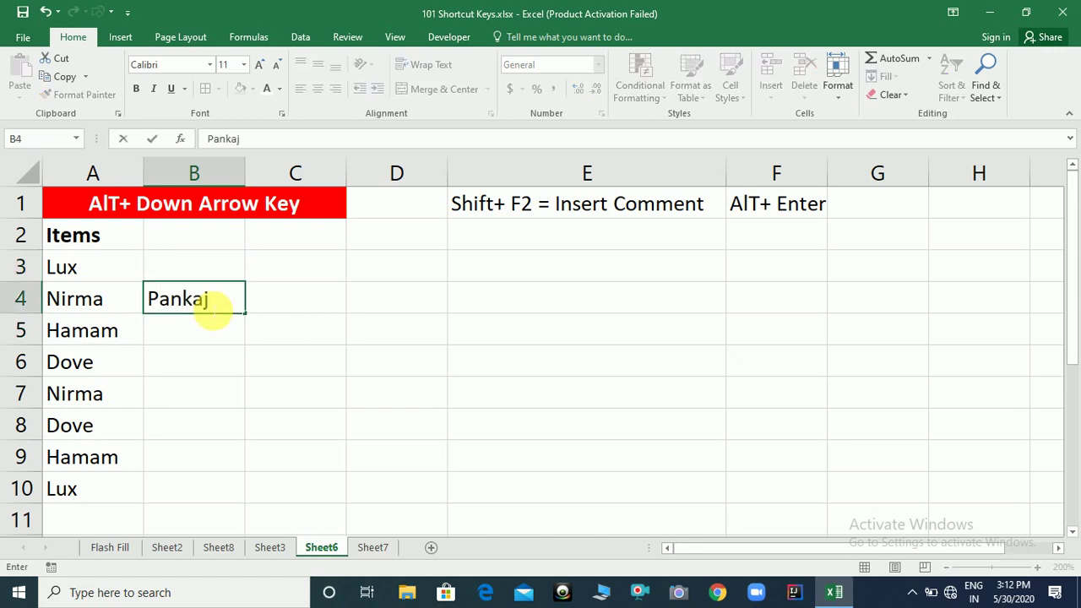
pyautogui.hotkey('alt', 'Return')
pyautogui.write('fgdfg')
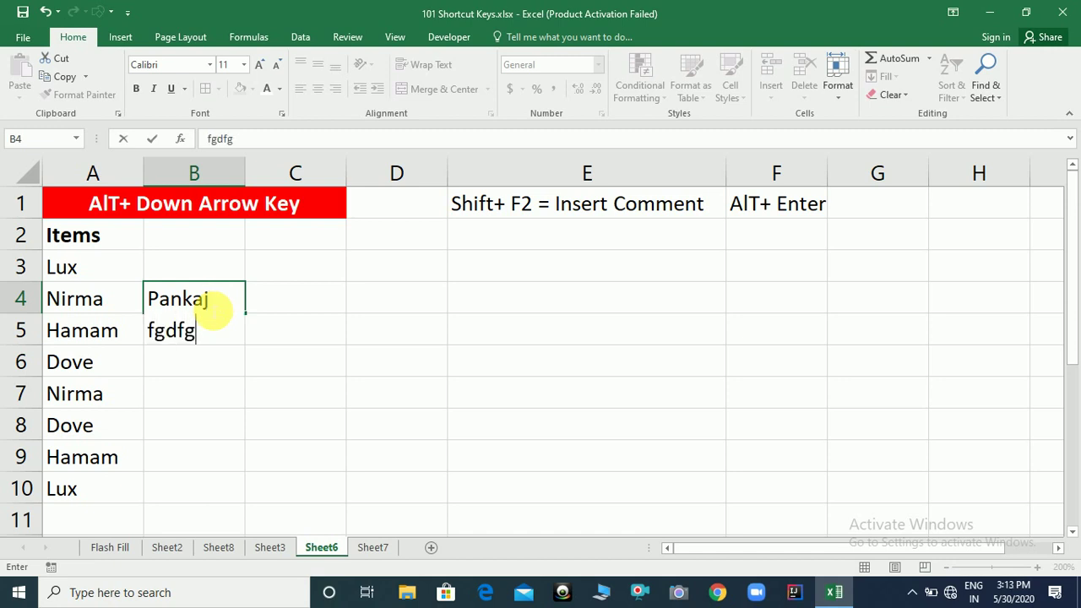
pyautogui.hotkey('alt', 'Return')
pyautogui.write('dgdfg')
pyautogui.hotkey('alt', 'Return')
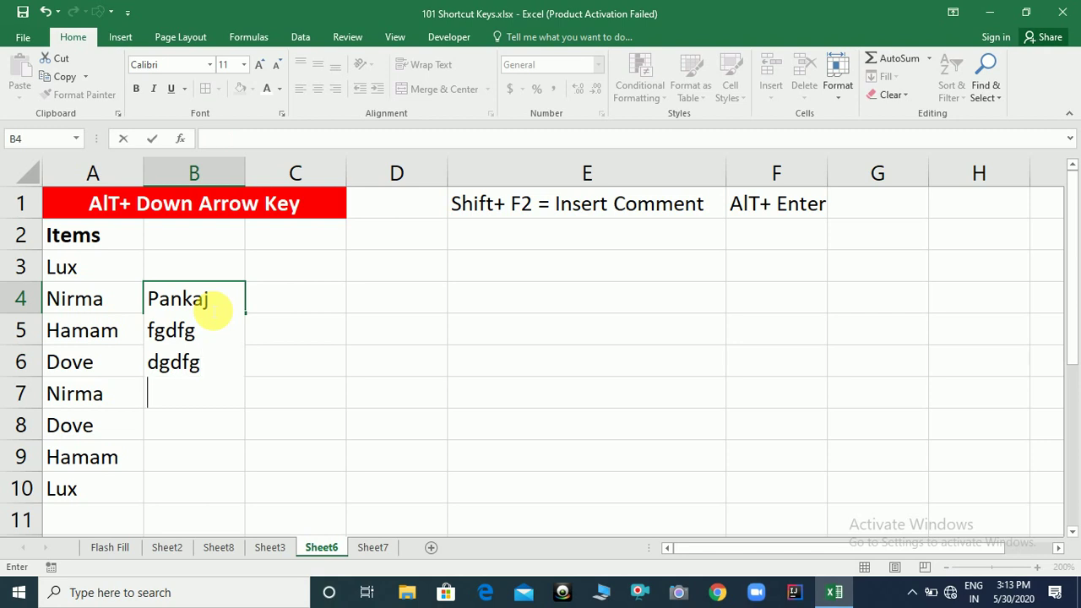
pyautogui.write('dfsdf')
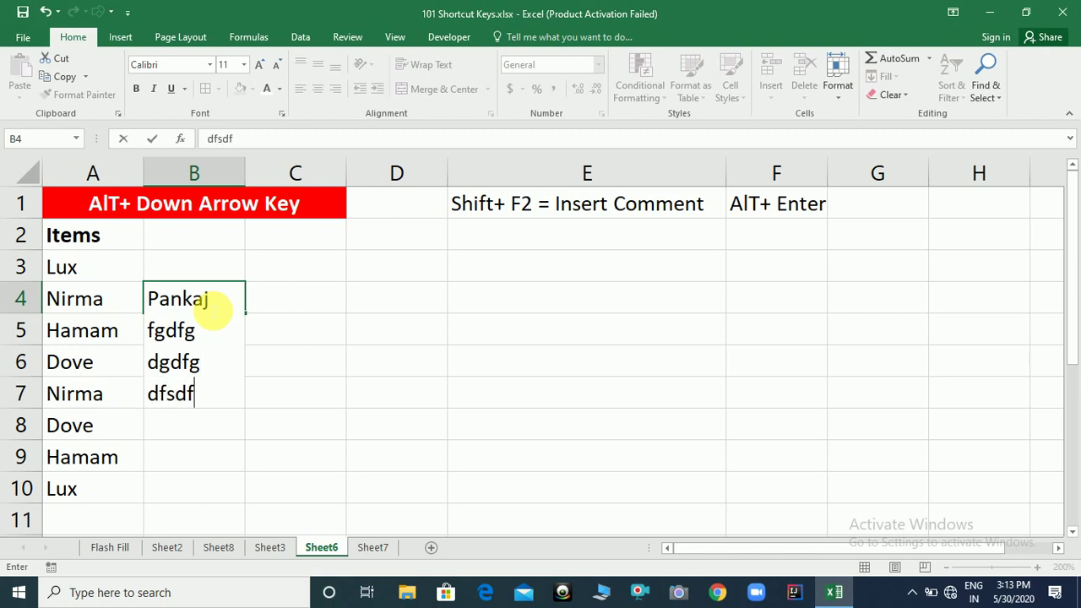
pyautogui.press('Return')
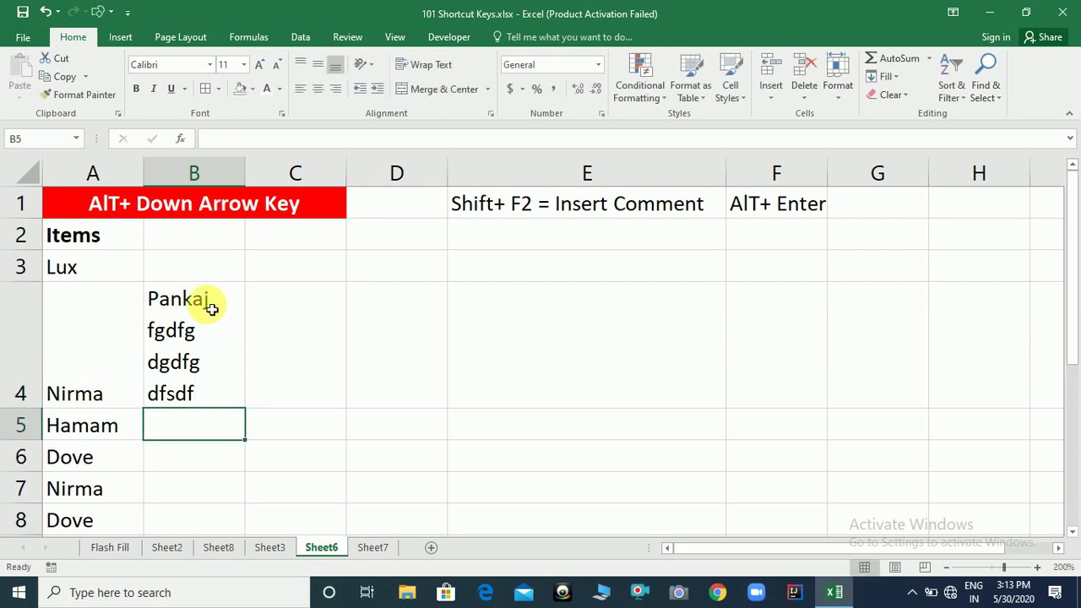
# Step: Switch to Sheet7 and step around the table from A1 with the arrow keys
pyautogui.click(372, 547)
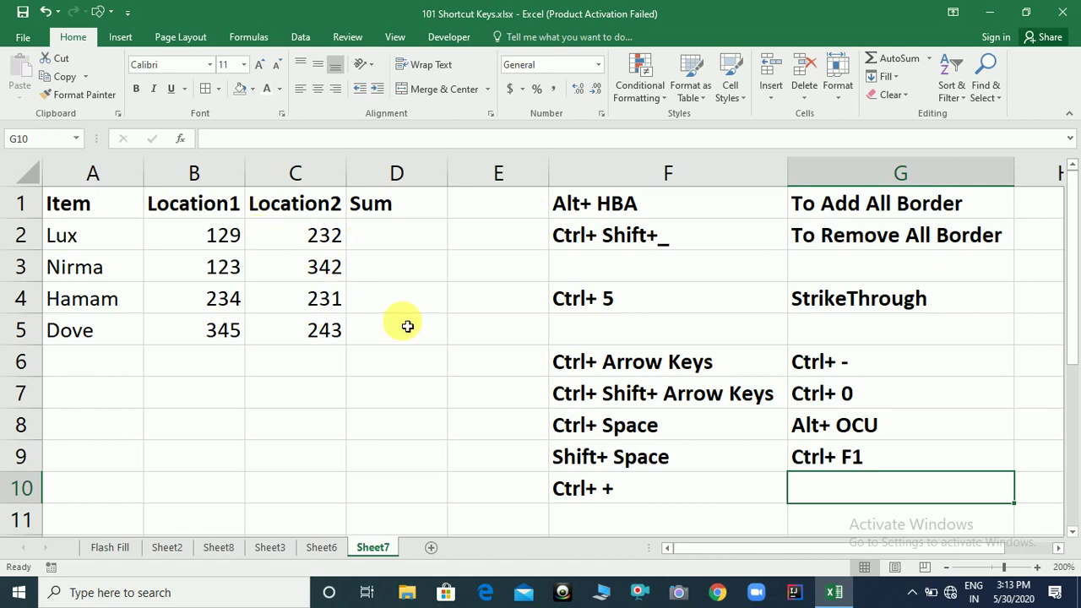
pyautogui.click(106, 203)
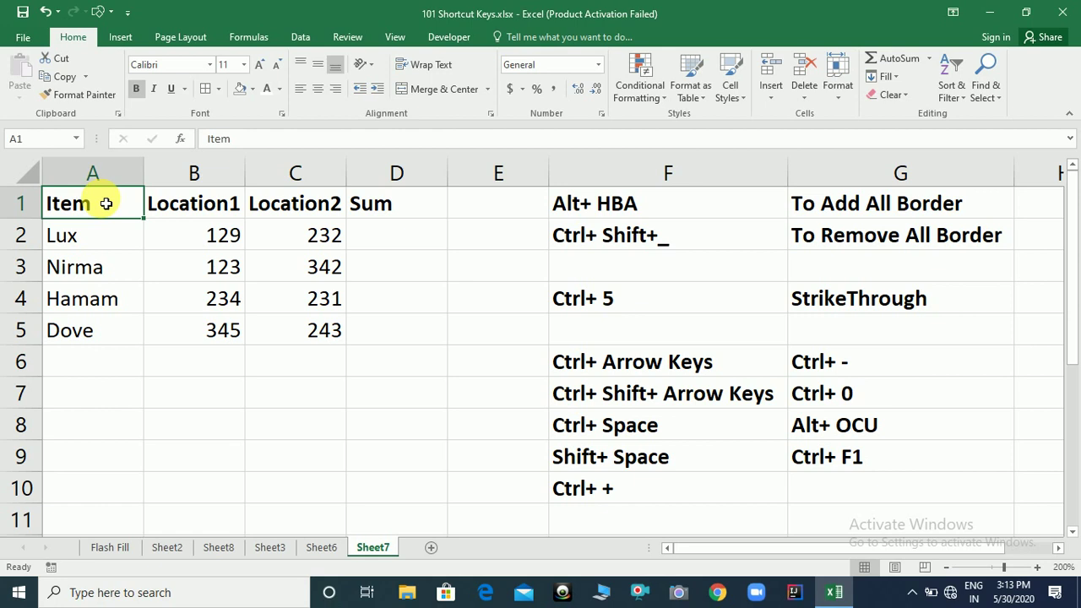
pyautogui.press('Down')
pyautogui.press('Down')
pyautogui.press('Down')
pyautogui.press('Down')
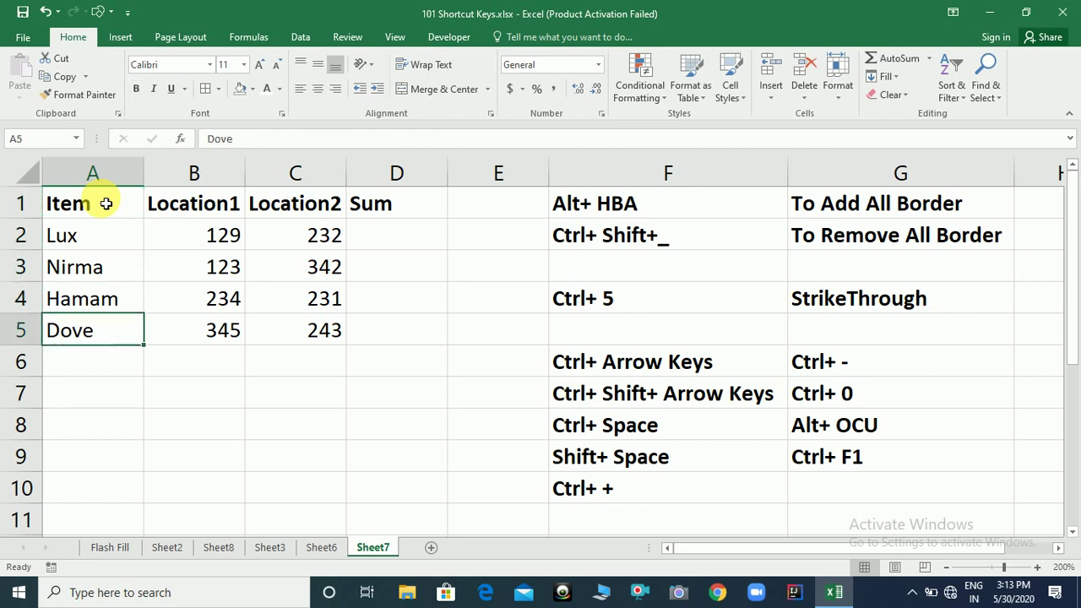
pyautogui.press('Down')
pyautogui.press('Down')
pyautogui.press('Down')
pyautogui.press('Down')
pyautogui.press('Down')
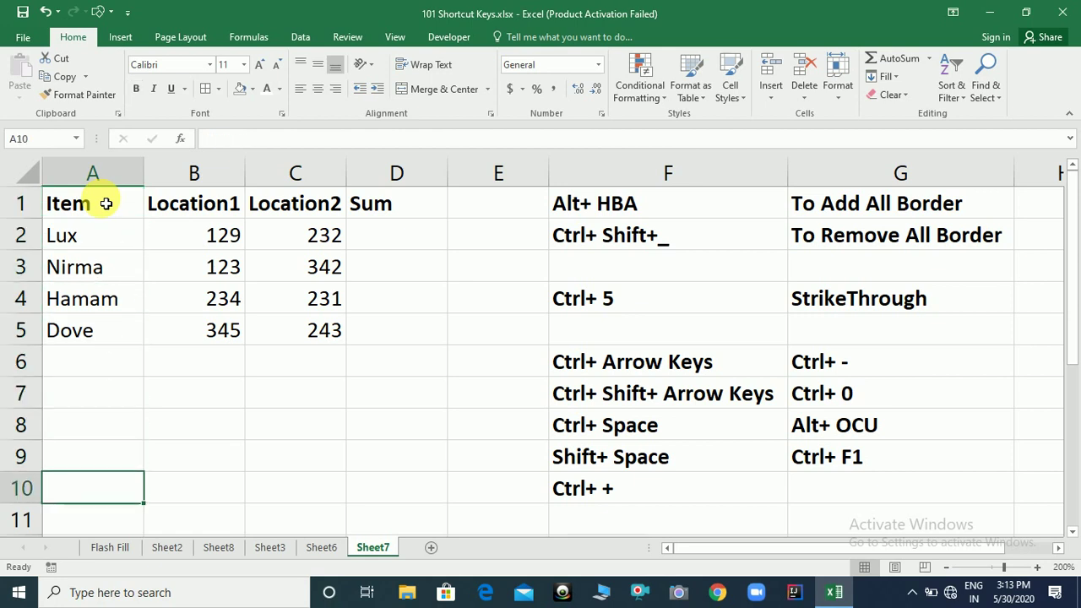
pyautogui.press('Right')
pyautogui.press('Right')
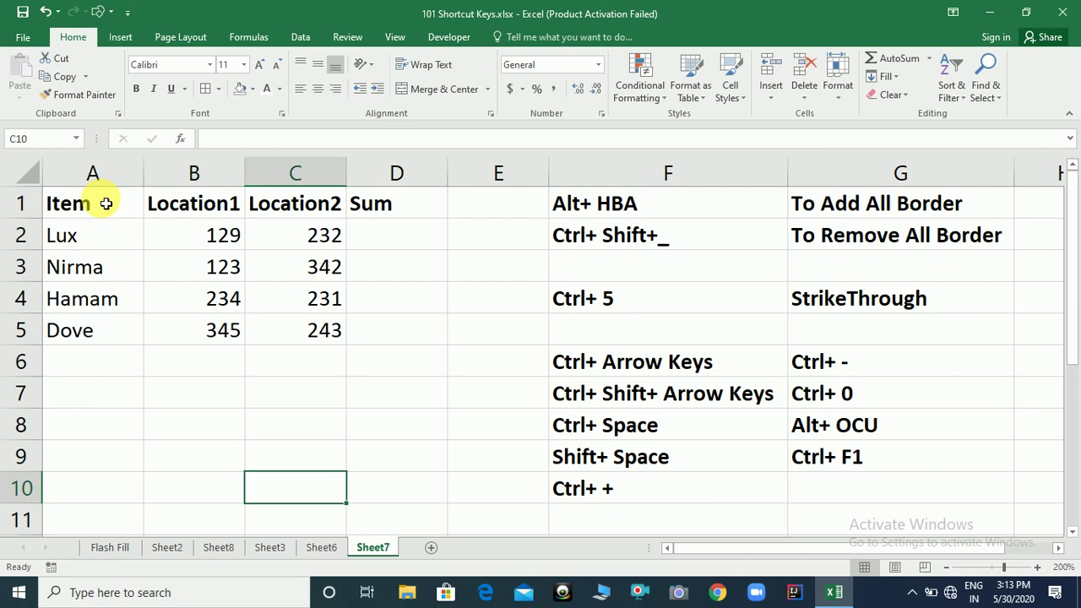
pyautogui.press('Right')
pyautogui.press('Right')
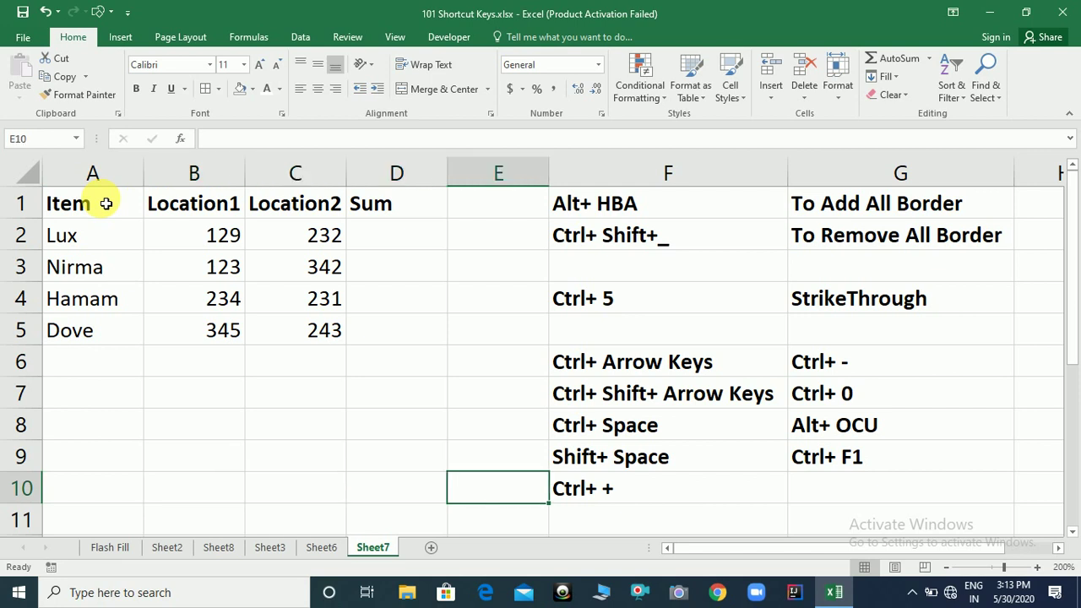
pyautogui.press('Up')
pyautogui.press('Up')
pyautogui.press('Up')
pyautogui.press('Up')
pyautogui.press('Up')
pyautogui.press('Up')
pyautogui.press('Up')
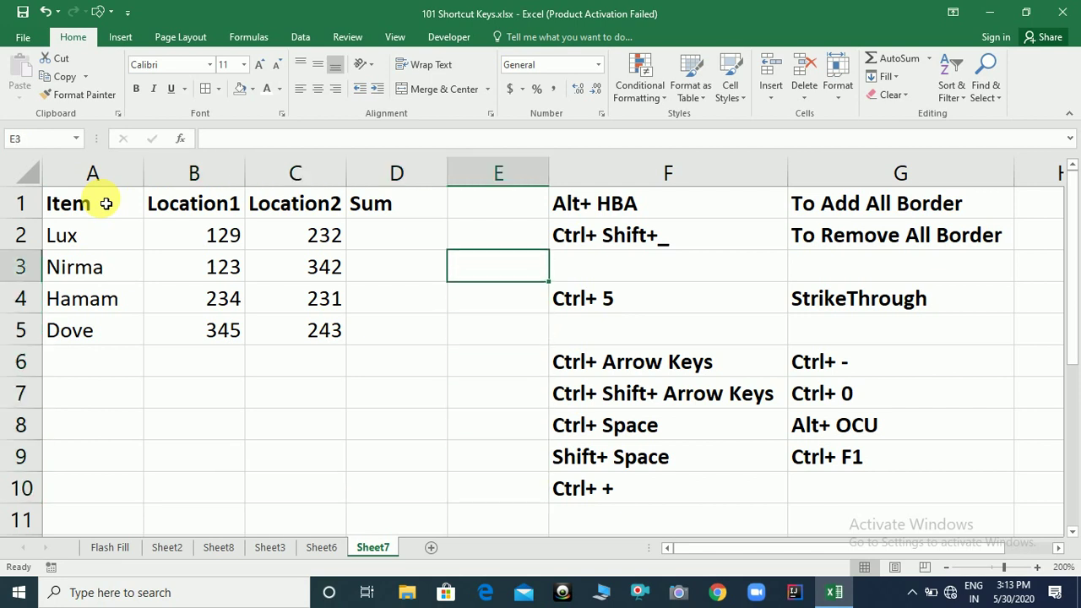
pyautogui.press('Up')
pyautogui.press('Up')
pyautogui.press('Left')
pyautogui.press('Left')
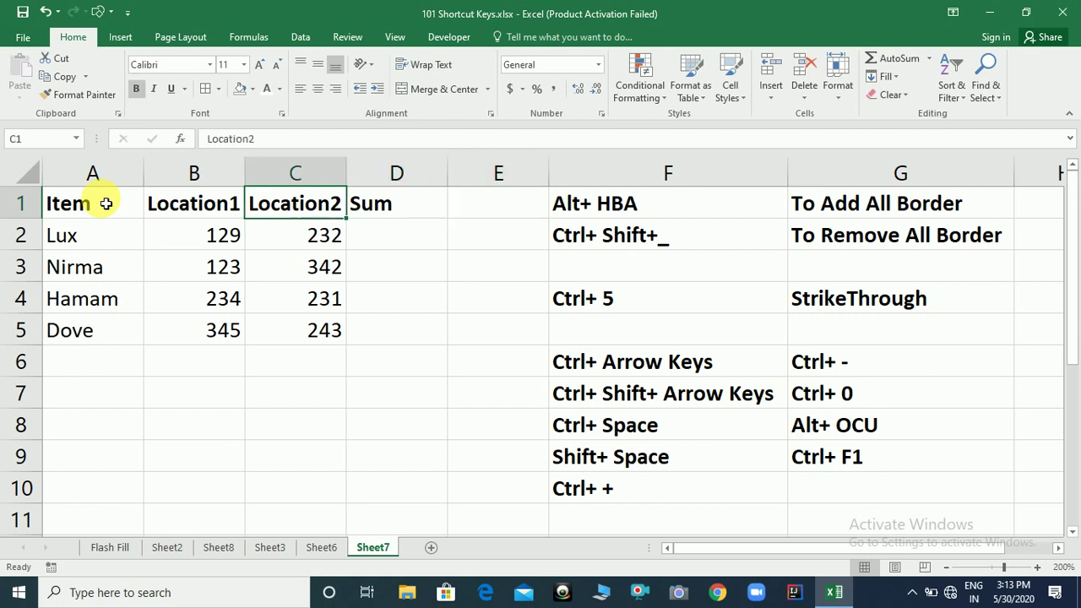
pyautogui.press('Left')
pyautogui.press('Left')
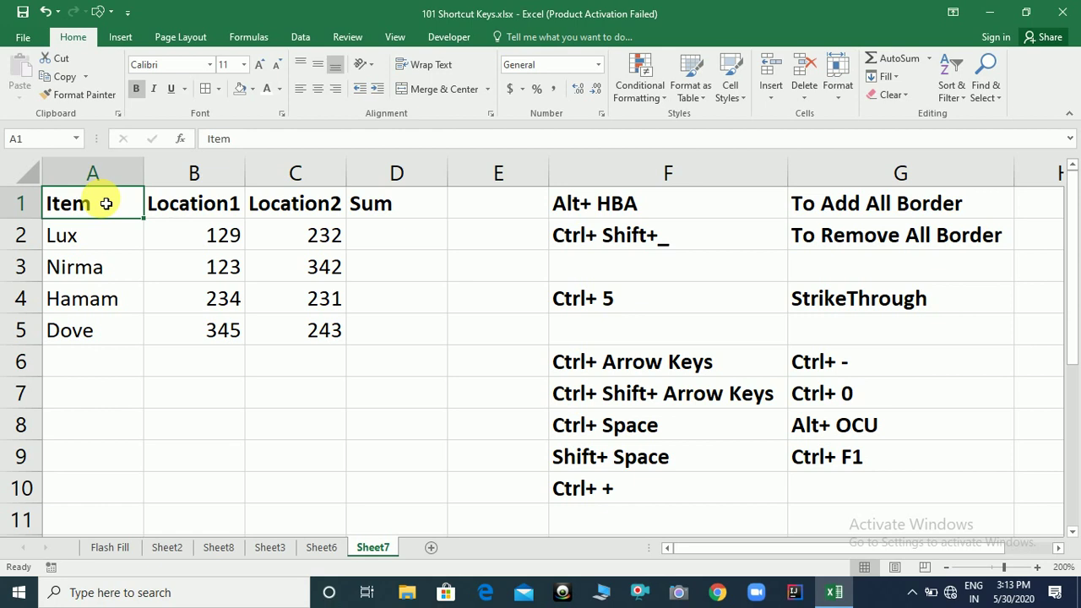
# Step: Jump to the data edges with Ctrl+Down, Ctrl+Right and Ctrl+Up
pyautogui.hotkey('ctrl', 'Down')
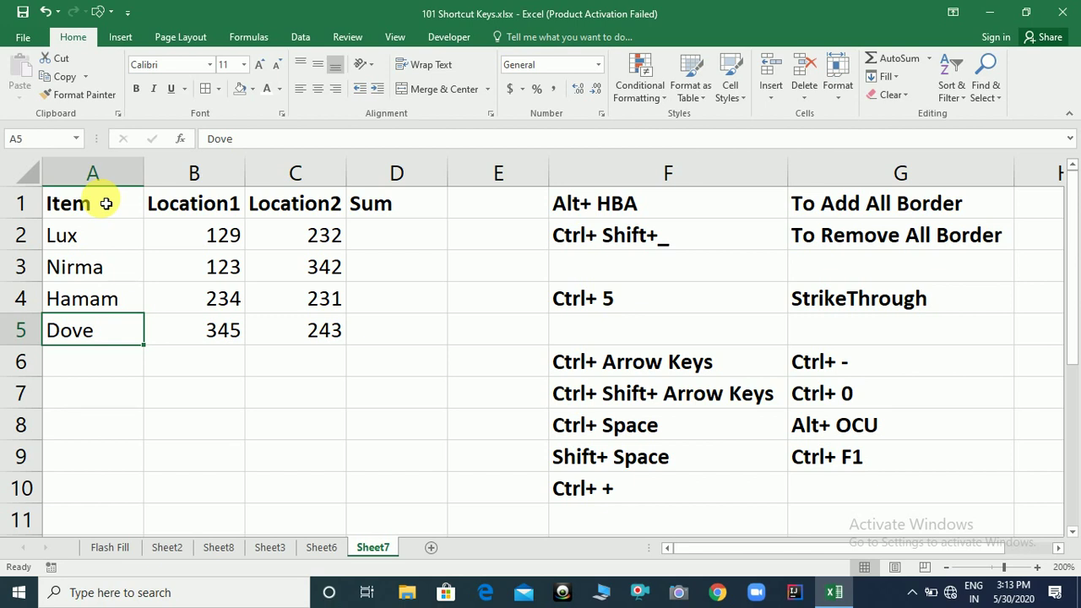
pyautogui.hotkey('ctrl', 'Right')
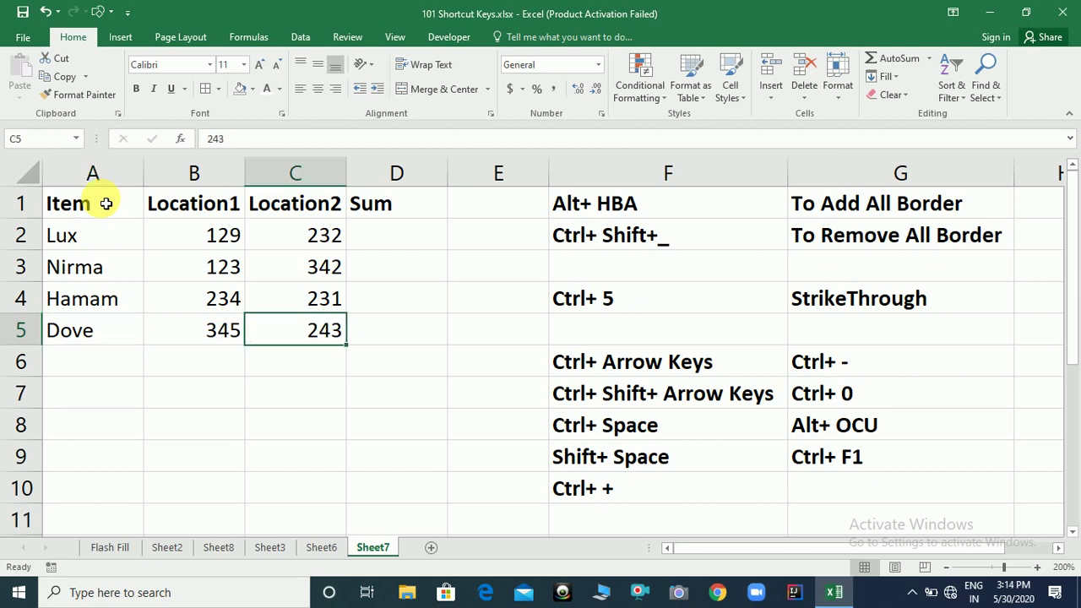
pyautogui.hotkey('ctrl', 'Up')
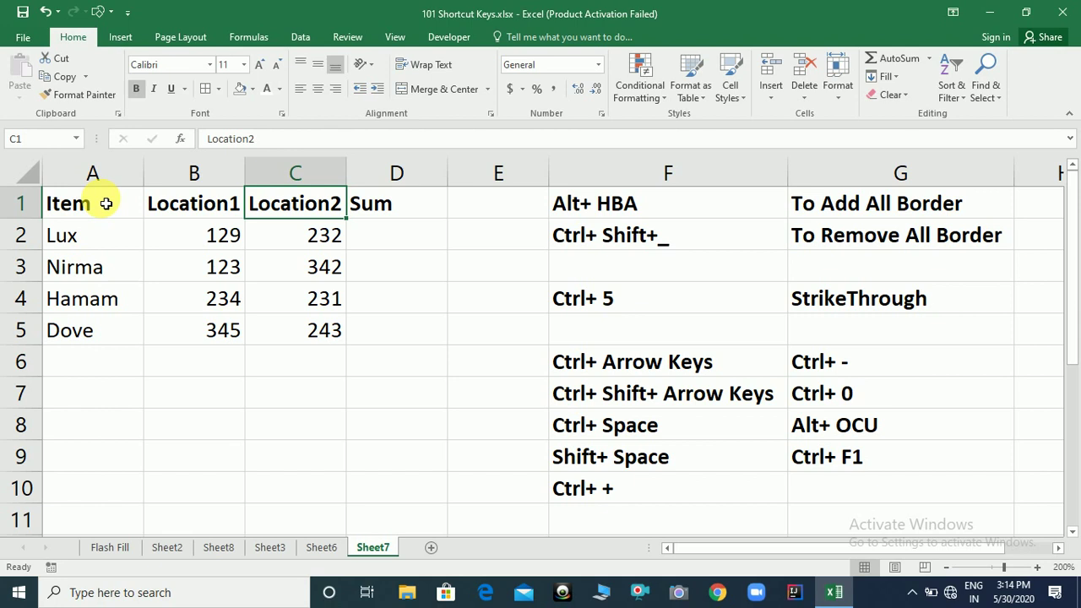
pyautogui.hotkey('ctrl', 'Left')
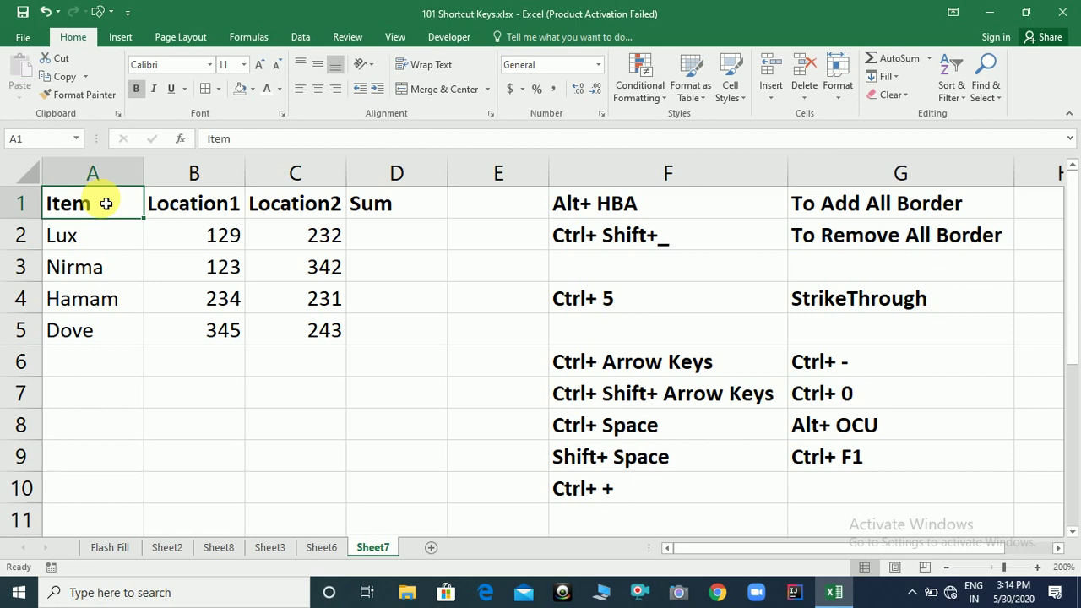
pyautogui.hotkey('ctrl', 'shift', 'Down')
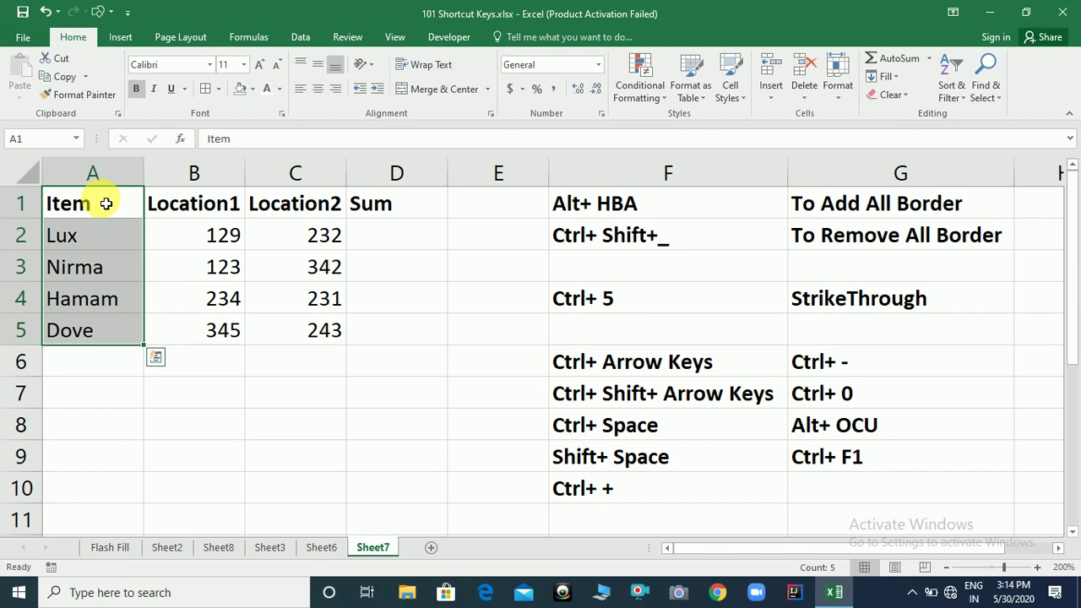
pyautogui.press('Down')
pyautogui.press('Down')
pyautogui.press('Down')
pyautogui.press('Down')
pyautogui.press('Down')
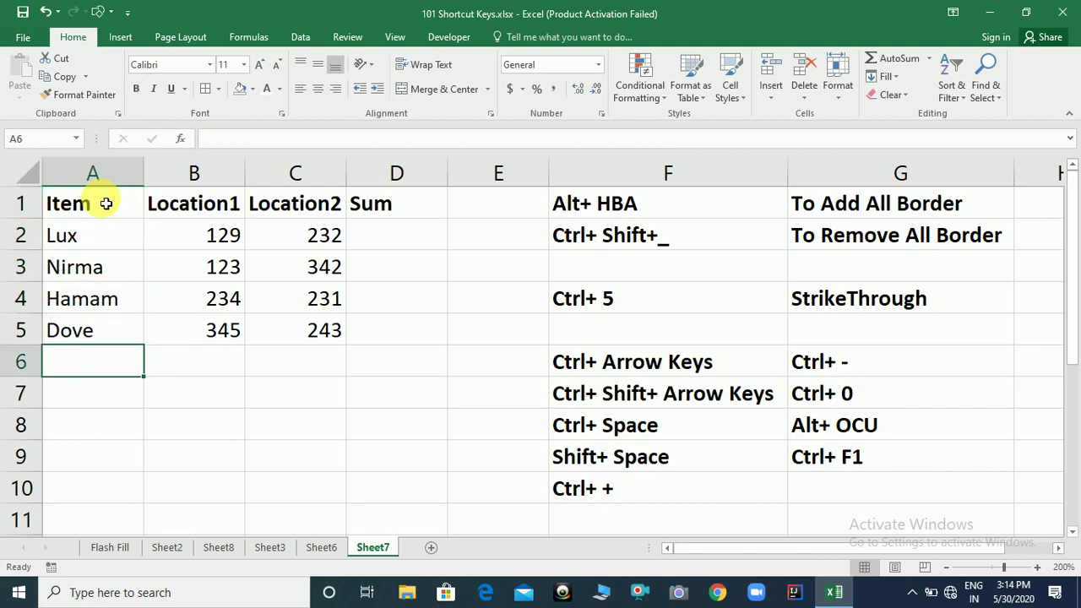
pyautogui.press('Up')
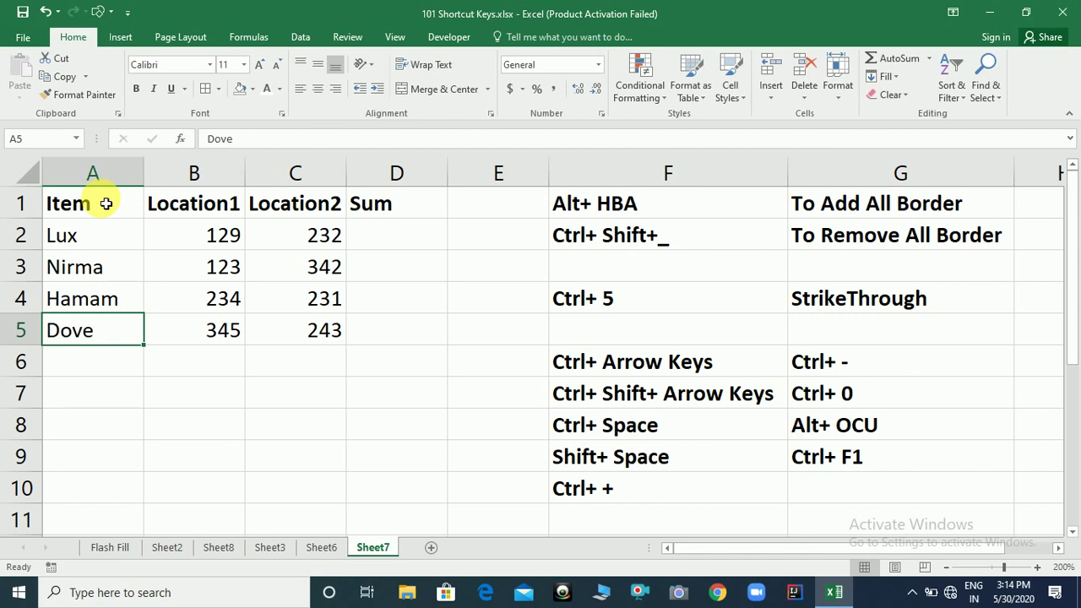
pyautogui.hotkey('ctrl', 'shift', 'Up')
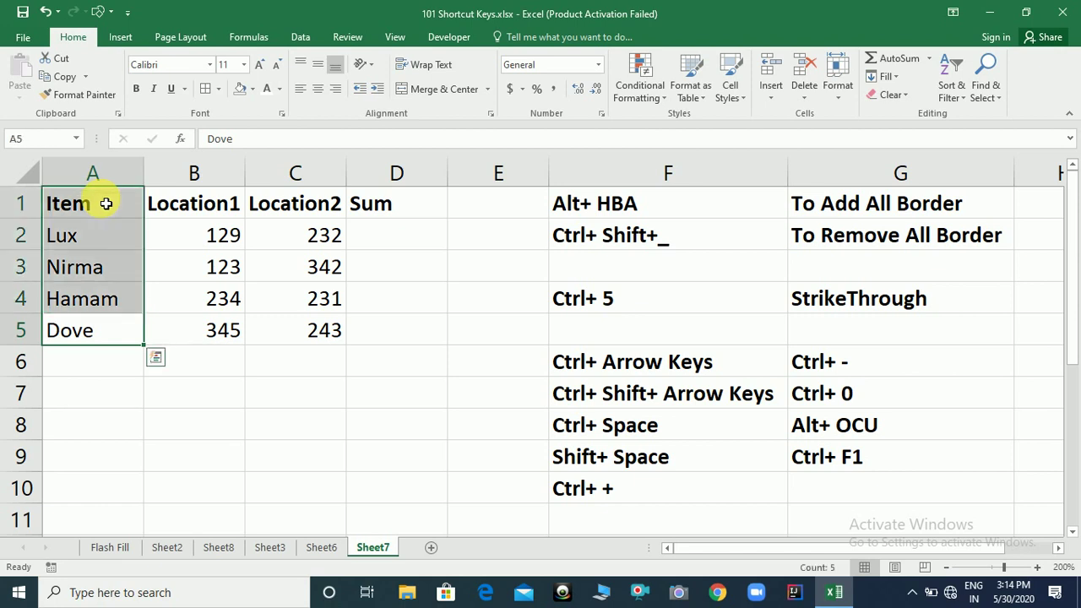
pyautogui.press('Up')
pyautogui.press('Up')
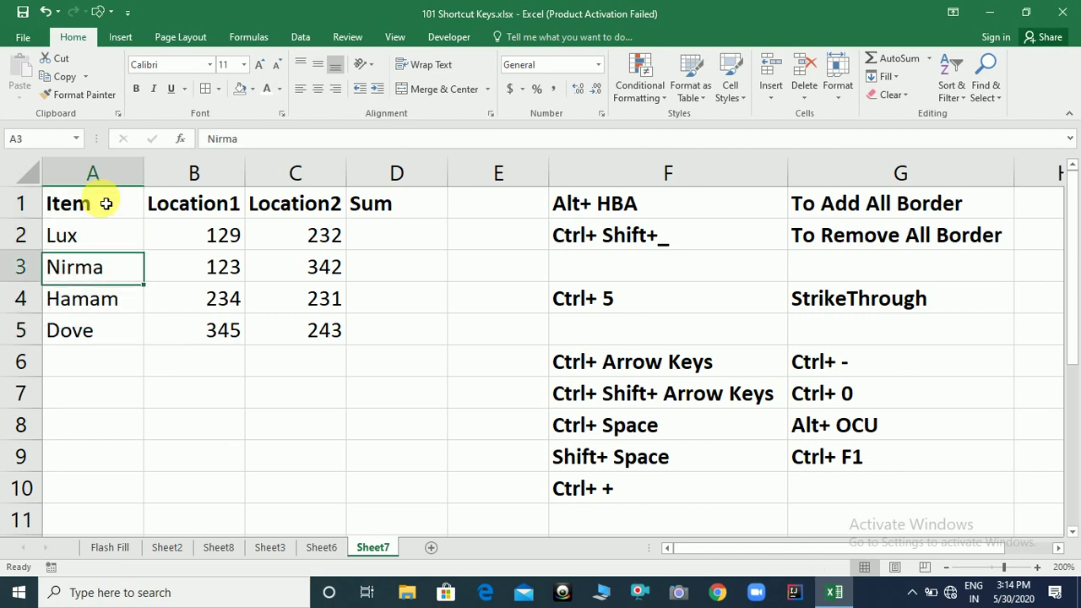
pyautogui.press('Up')
pyautogui.press('Up')
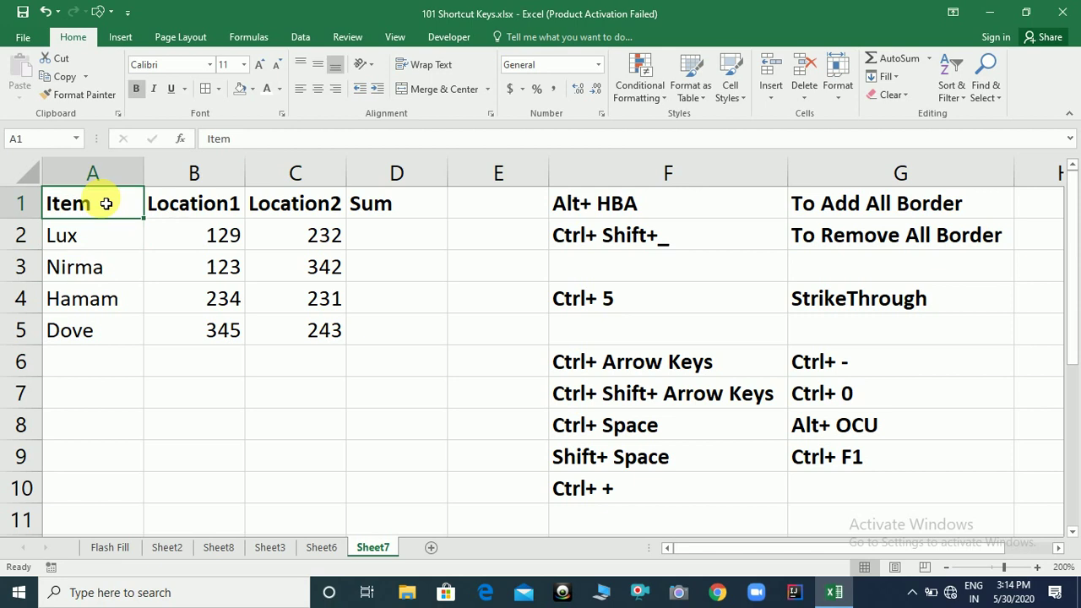
pyautogui.hotkey('ctrl', 'shift', 'Right')
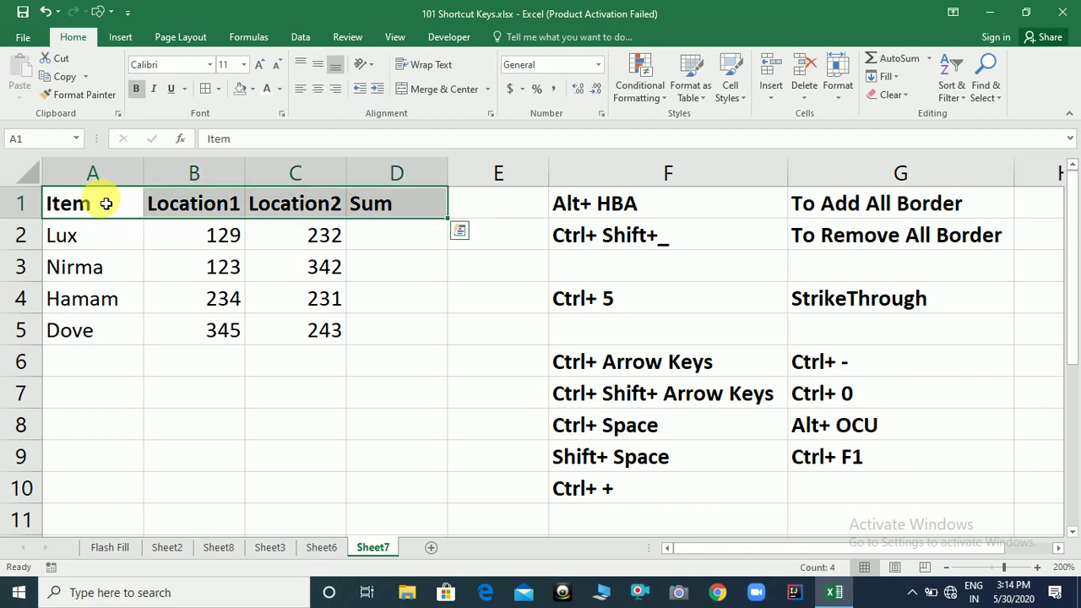
pyautogui.press('Down')
pyautogui.press('Right')
pyautogui.press('Right')
pyautogui.press('Right')
pyautogui.press('Down')
pyautogui.press('Down')
pyautogui.press('Down')
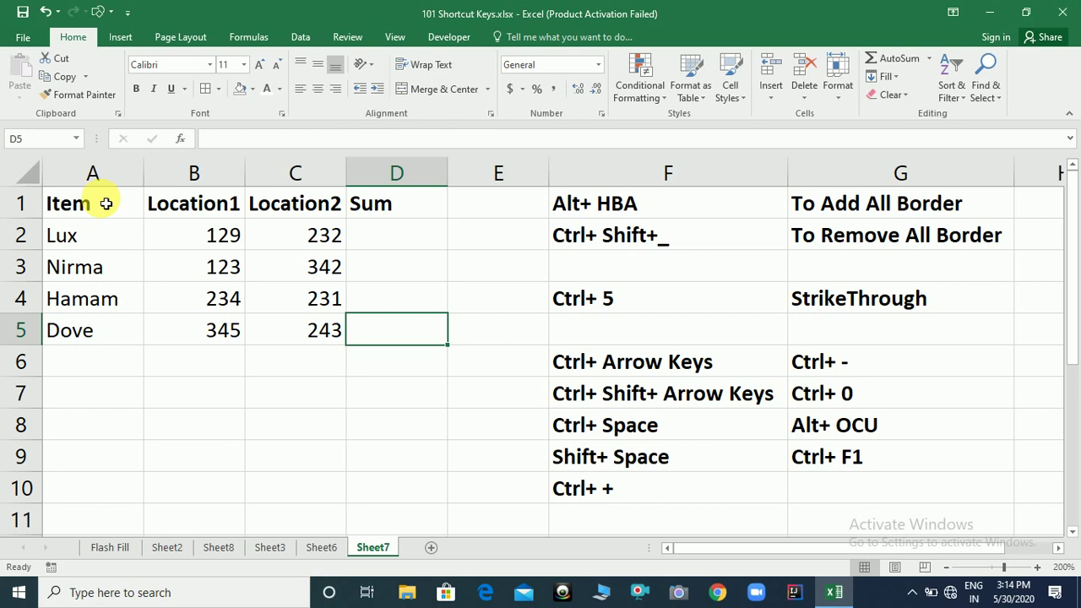
pyautogui.hotkey('shift', 'Left')
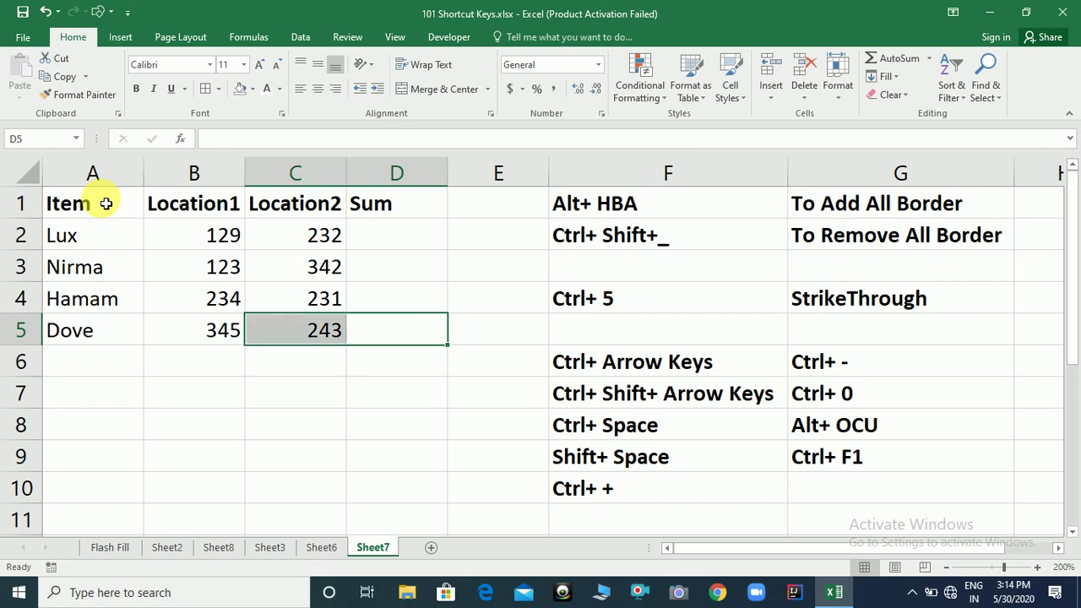
pyautogui.hotkey('ctrl', 'shift', 'Left')
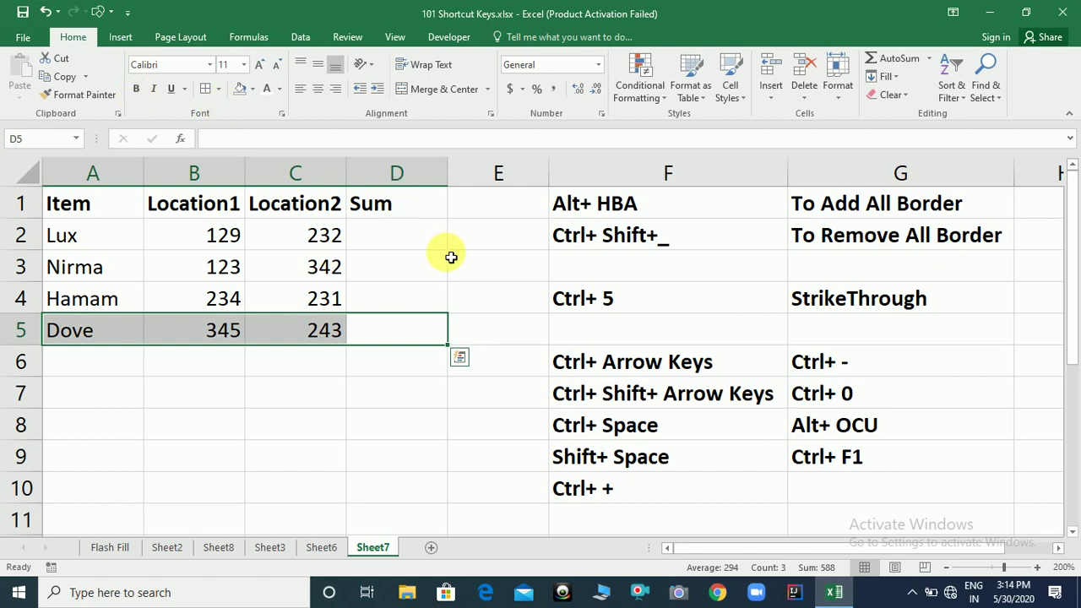
pyautogui.click(424, 328)
pyautogui.click(325, 340)
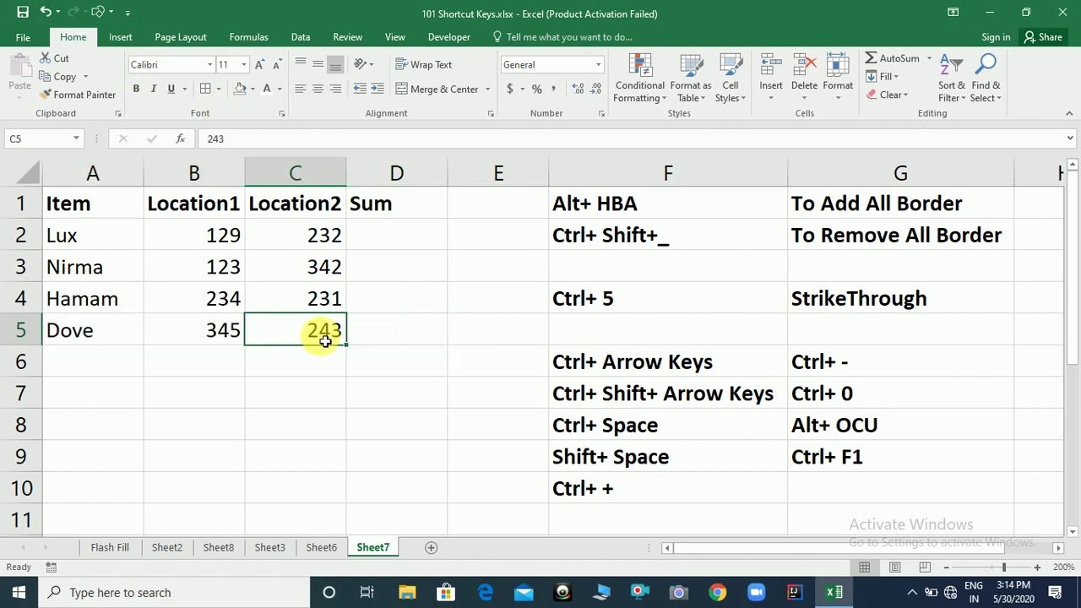
pyautogui.hotkey('ctrl', 'shift', 'Left')
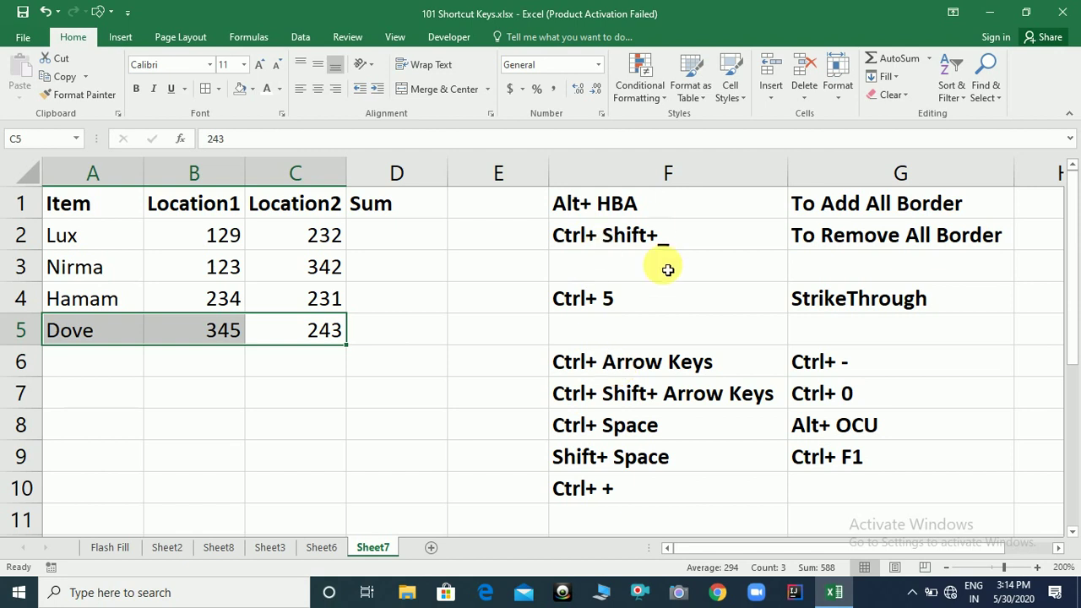
# Step: Select the whole Location1 column, then the whole Location2 column, with Ctrl+Space
pyautogui.click(222, 300)
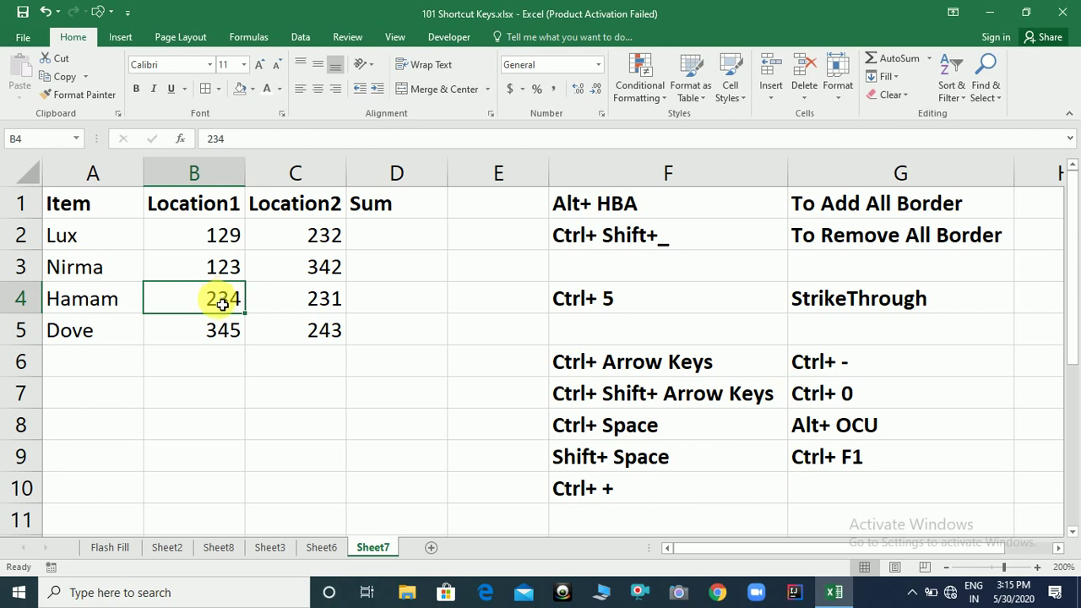
pyautogui.hotkey('ctrl', 'space')
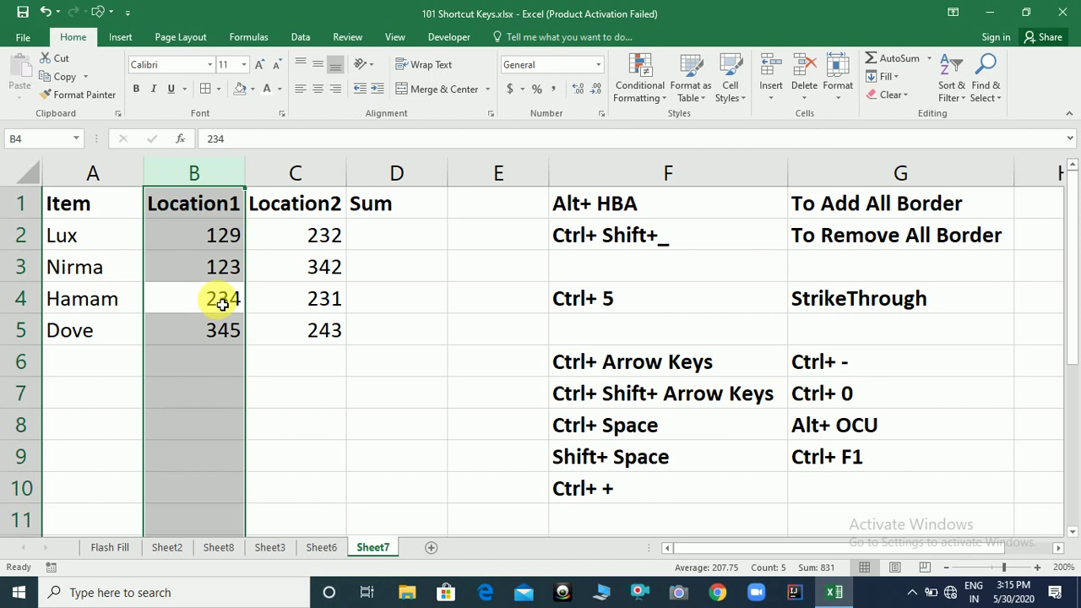
pyautogui.click(325, 304)
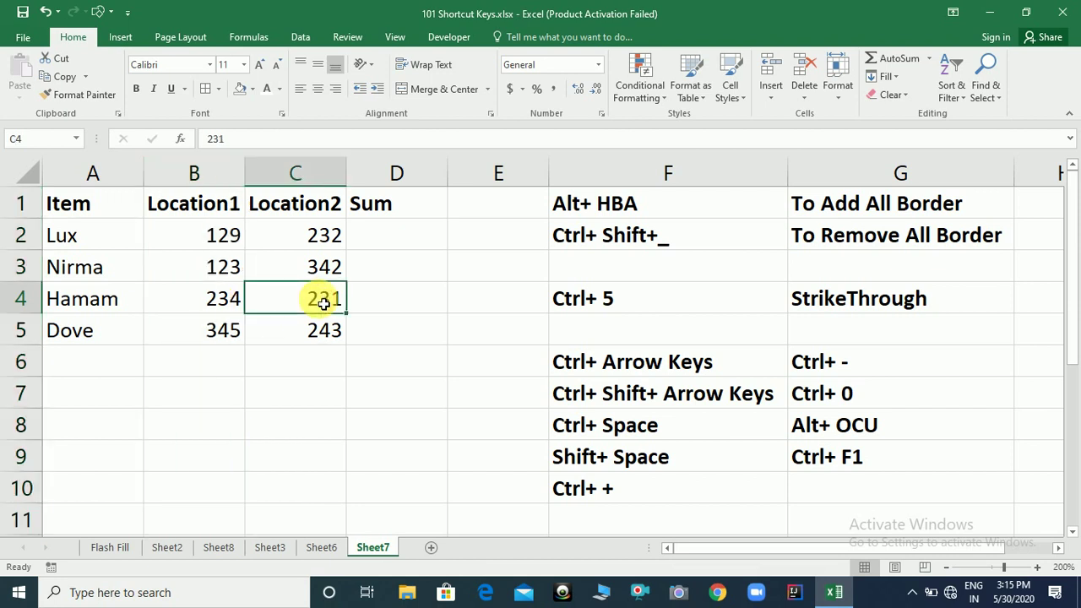
pyautogui.hotkey('ctrl', 'space')
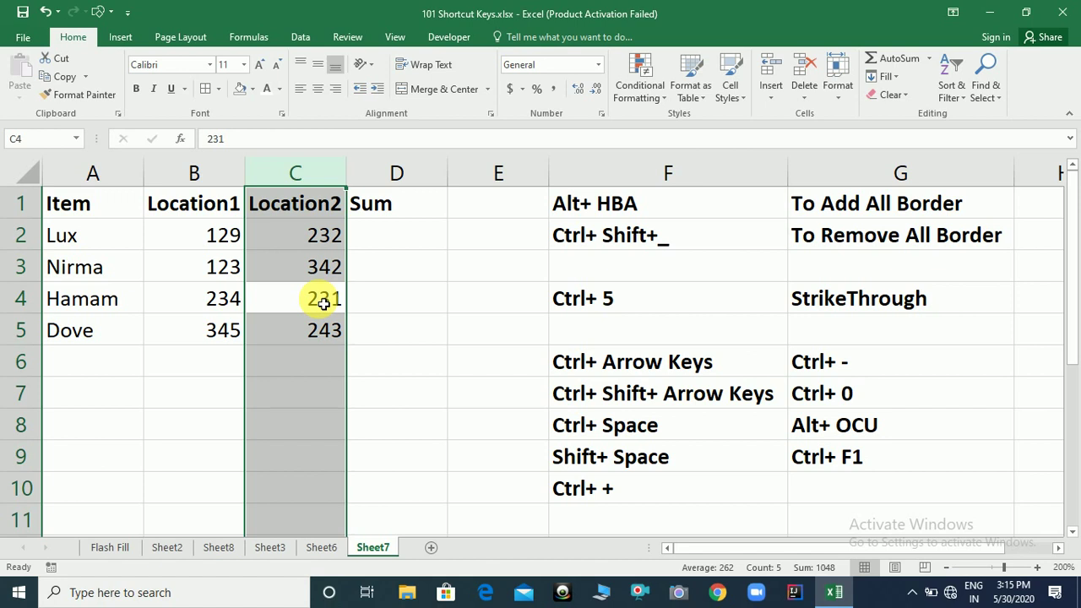
# Step: Select the entire Nirma row 3 with Shift+Space, then table A1:D5 with Ctrl+A
pyautogui.click(217, 268)
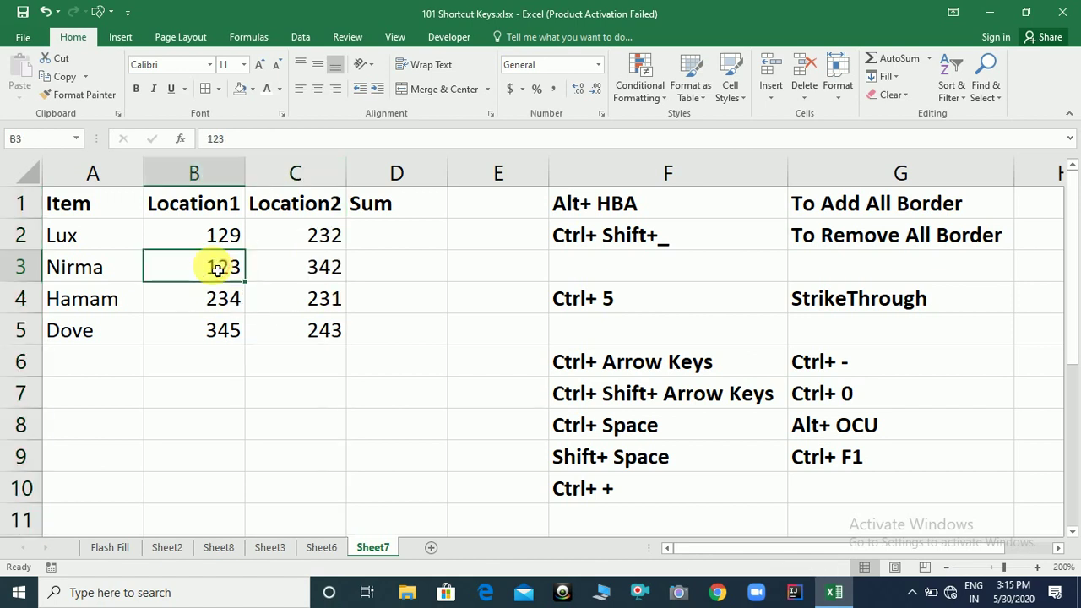
pyautogui.click(321, 269)
pyautogui.click(496, 263)
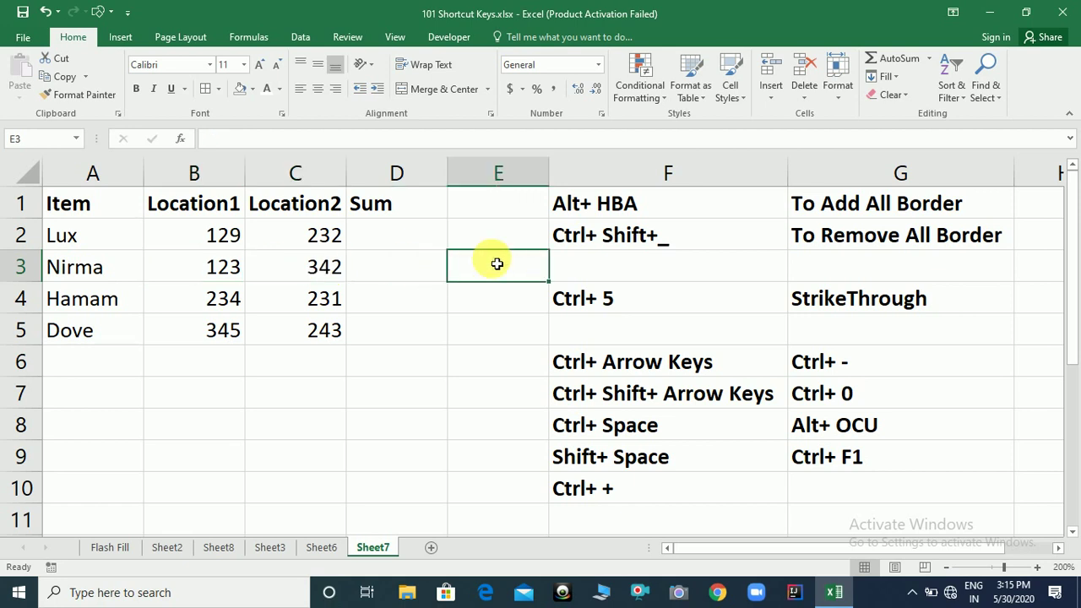
pyautogui.click(413, 269)
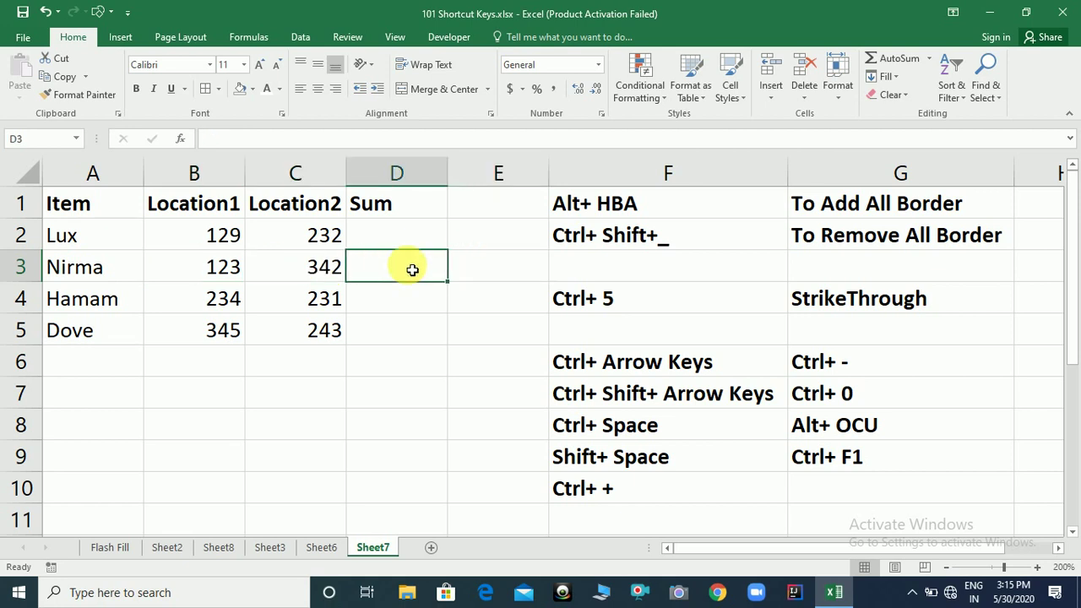
pyautogui.hotkey('shift', 'space')
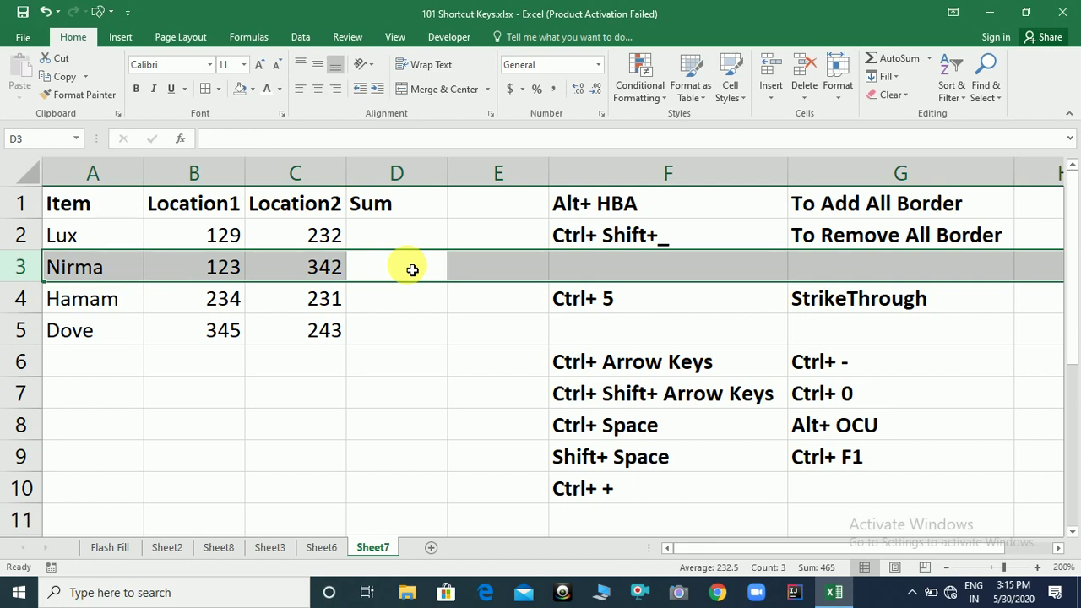
pyautogui.click(98, 237)
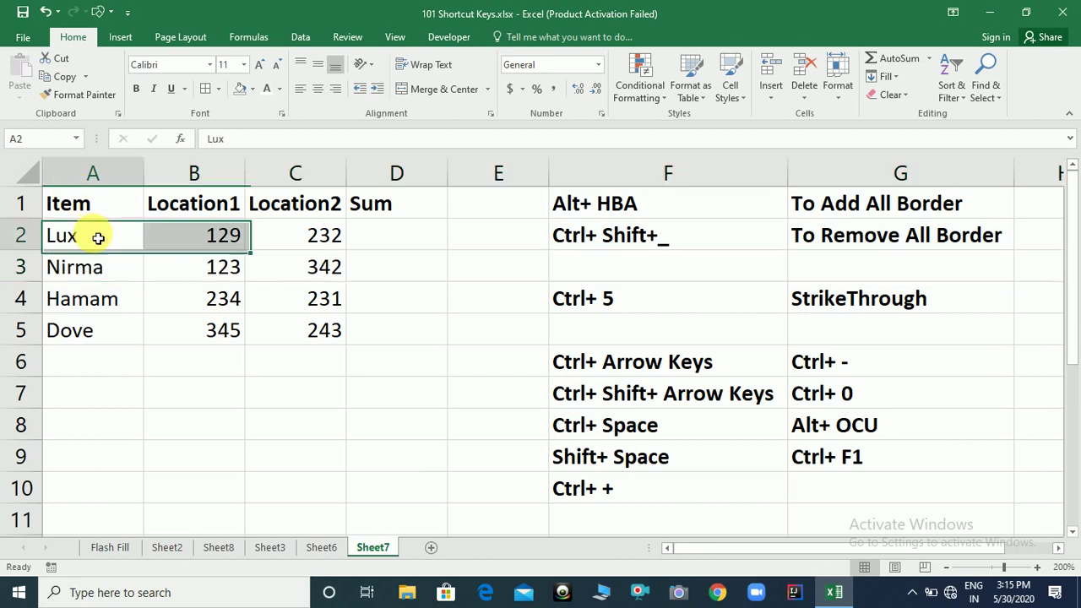
pyautogui.hotkey('ctrl', 'a')
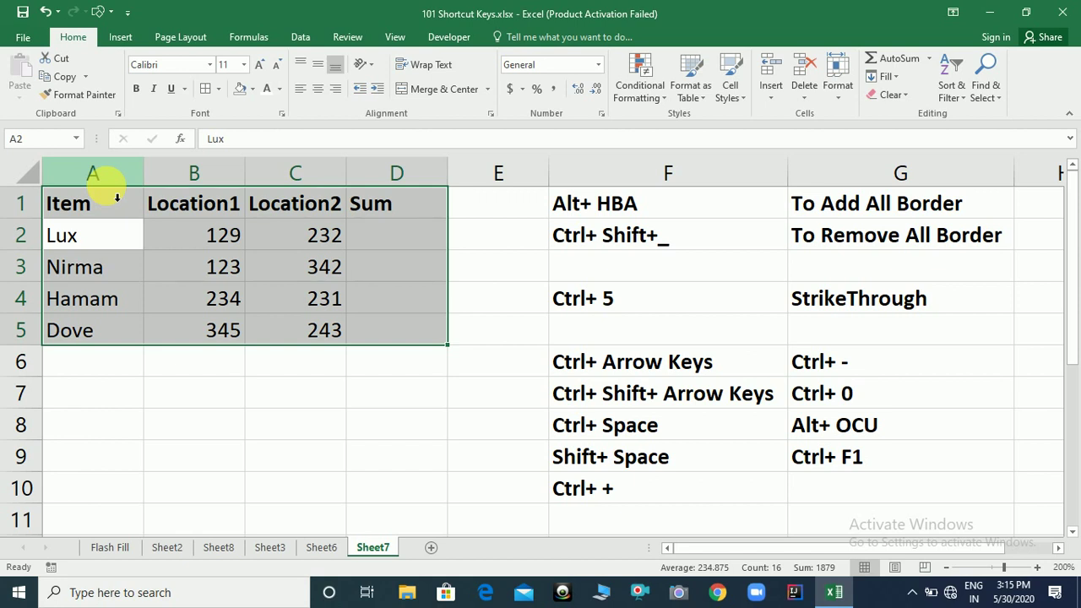
pyautogui.click(188, 281)
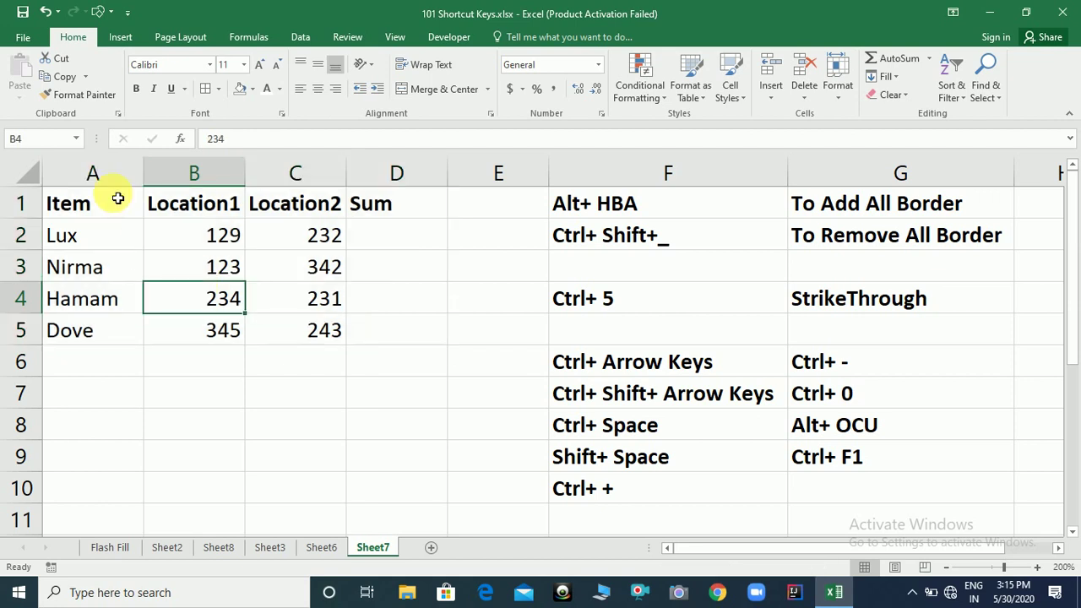
pyautogui.click(116, 209)
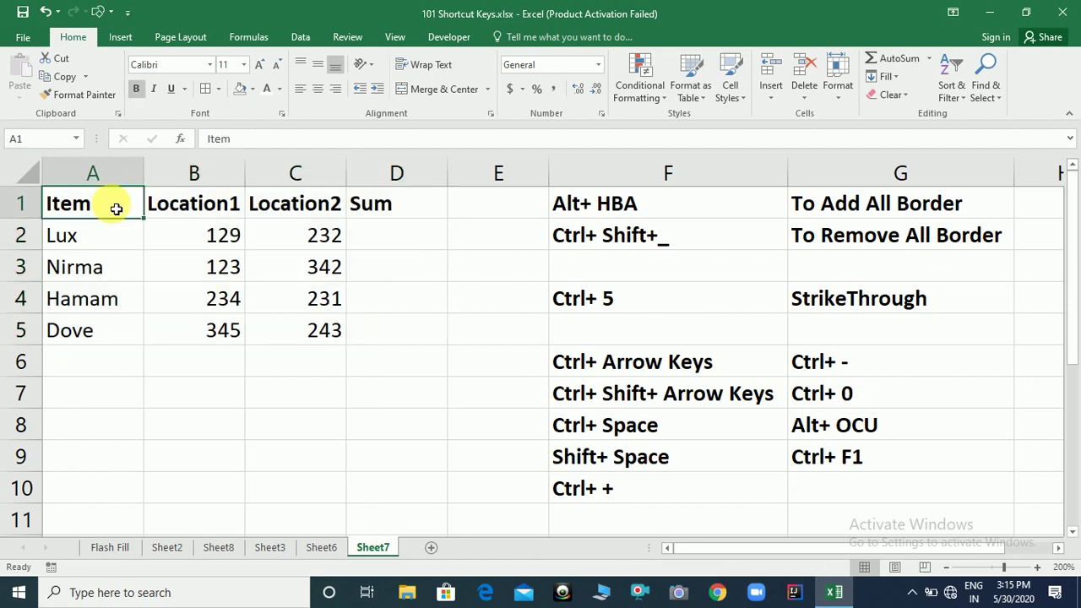
pyautogui.hotkey('ctrl', 'a')
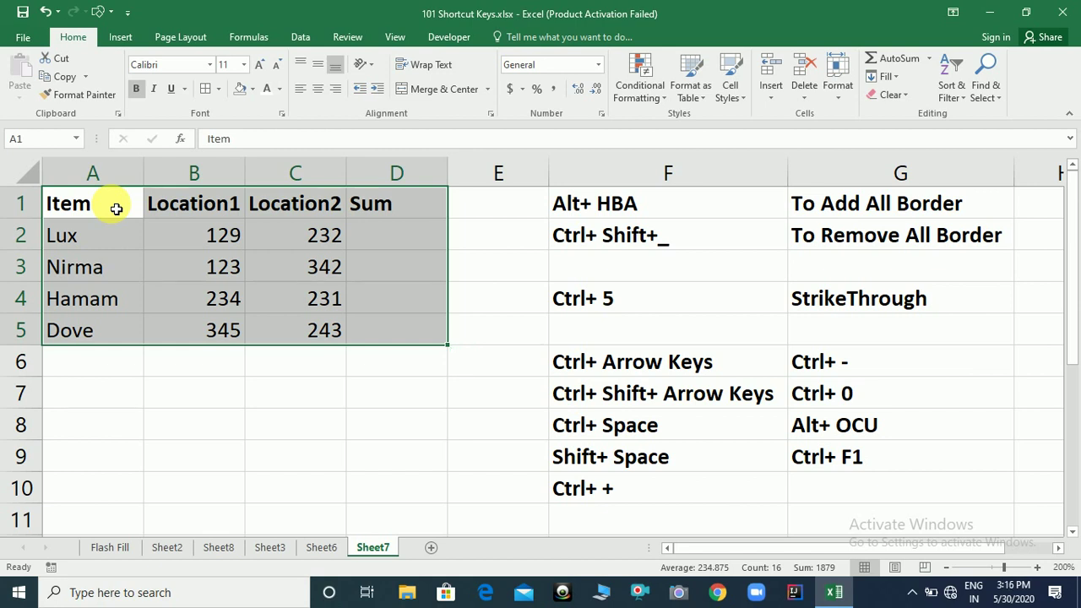
pyautogui.hotkey('alt', 'h')
pyautogui.press('b')
pyautogui.press('a')
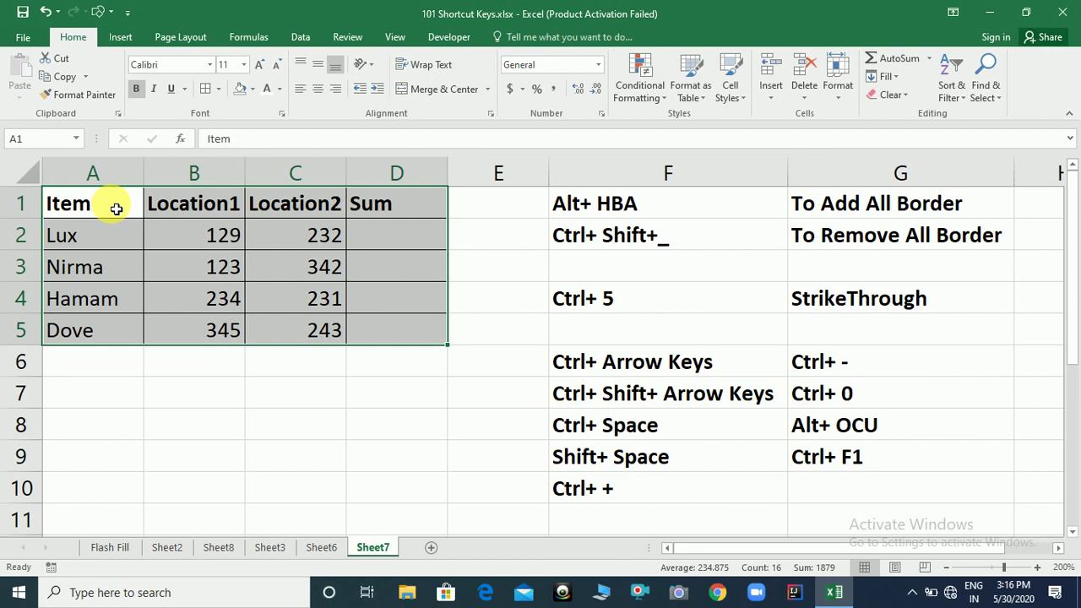
pyautogui.click(231, 407)
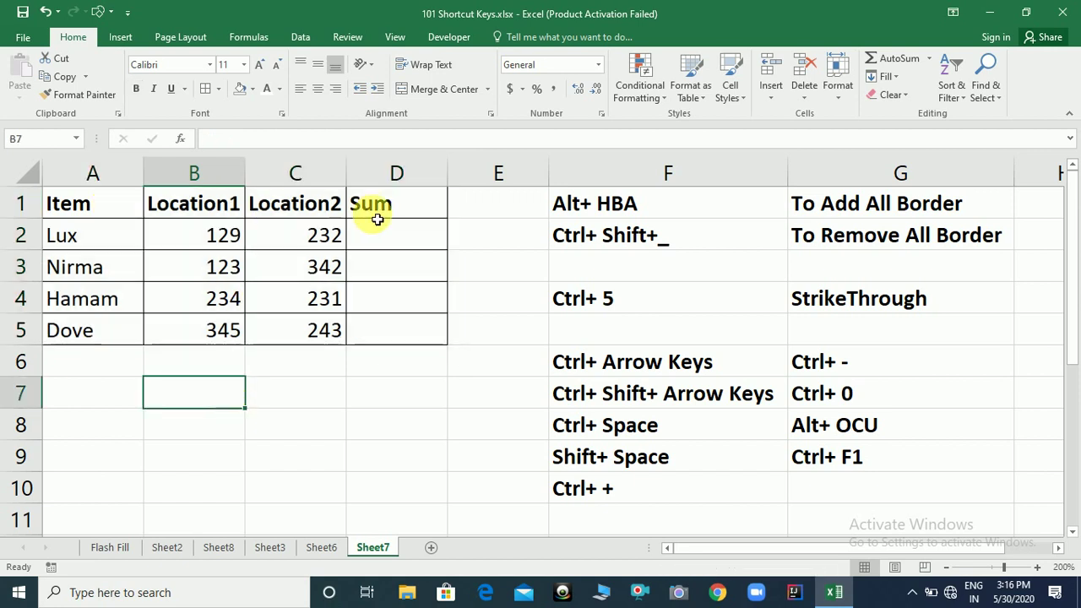
pyautogui.click(111, 207)
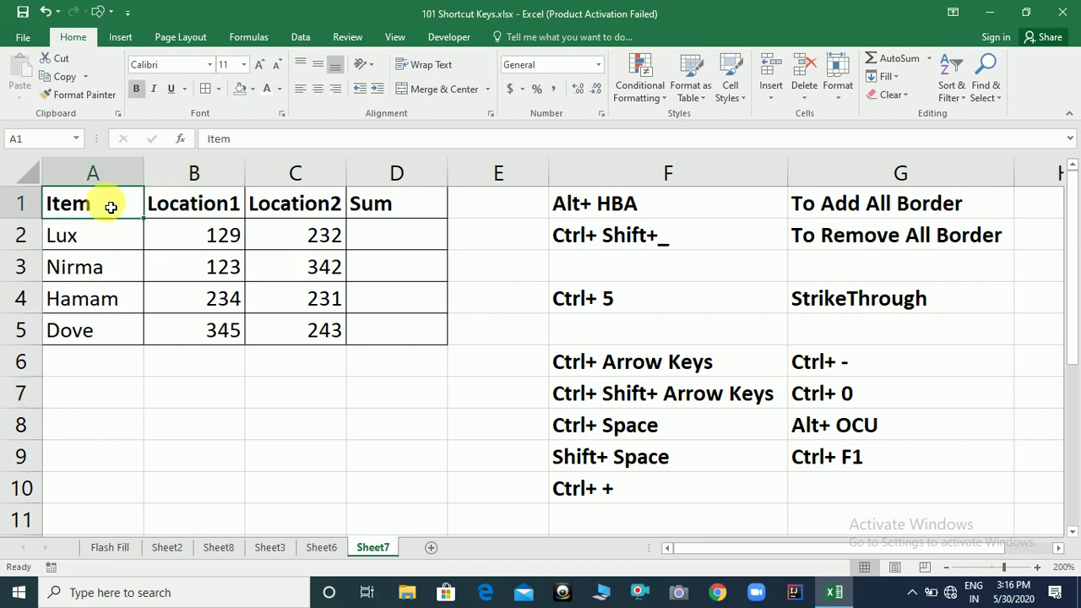
pyautogui.hotkey('shift', 'Right')
pyautogui.hotkey('shift', 'Right')
pyautogui.hotkey('shift', 'Right')
pyautogui.hotkey('shift', 'Down')
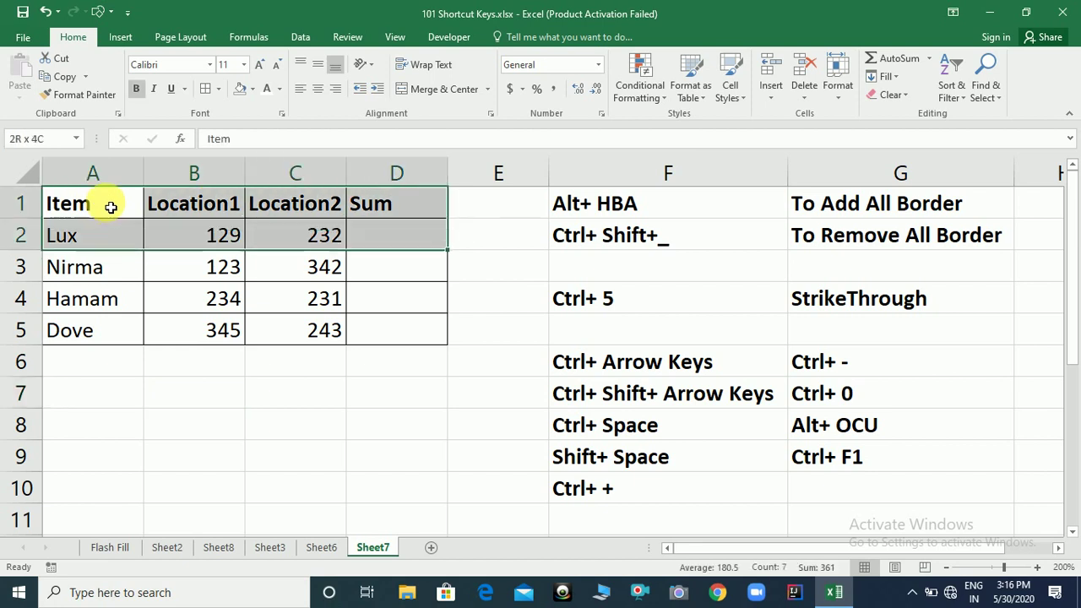
pyautogui.hotkey('shift', 'Down')
pyautogui.hotkey('shift', 'Down')
pyautogui.hotkey('shift', 'Down')
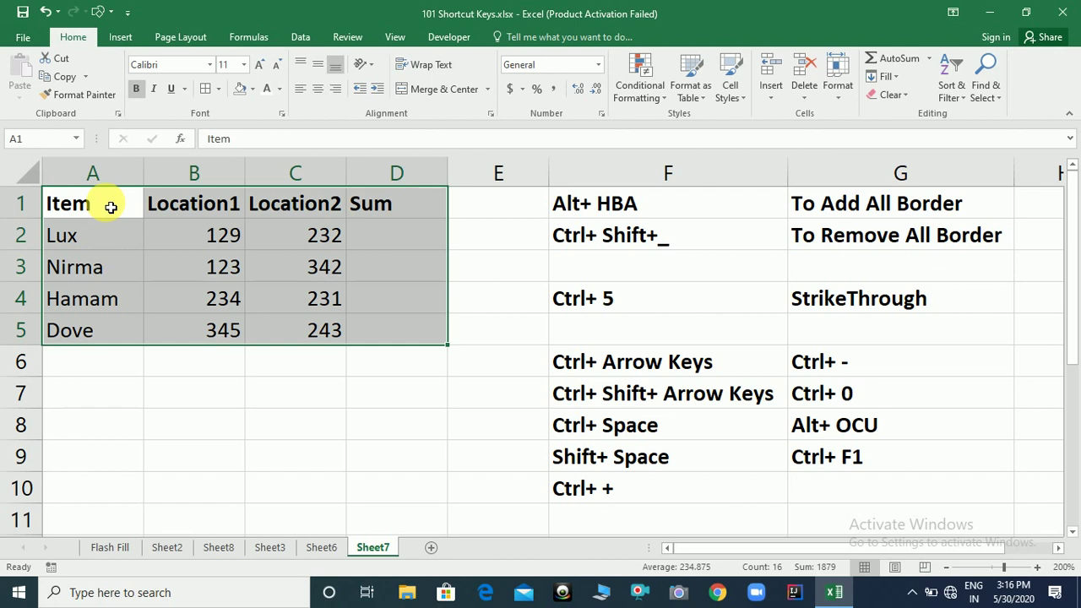
pyautogui.click(111, 207)
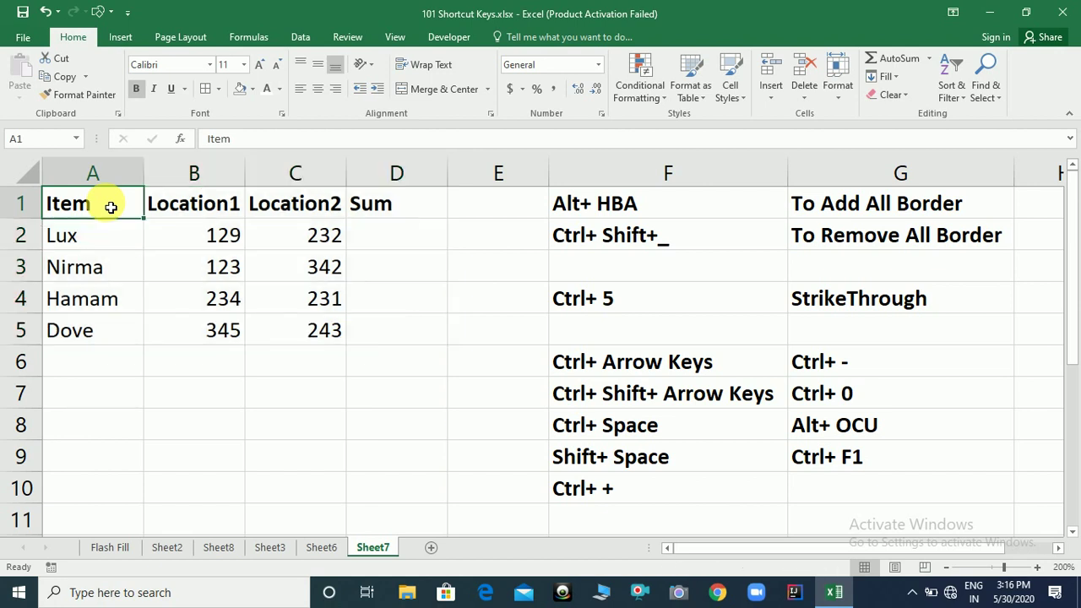
pyautogui.hotkey('shift', 'Right')
pyautogui.hotkey('shift', 'Right')
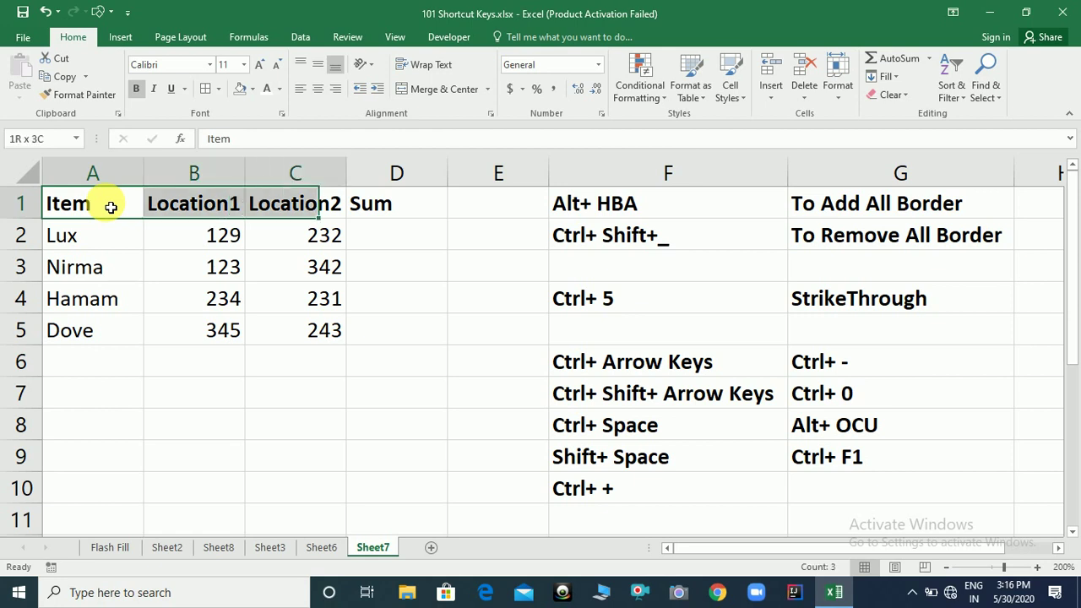
pyautogui.hotkey('shift', 'Right')
pyautogui.hotkey('shift', 'Down')
pyautogui.hotkey('shift', 'Down')
pyautogui.hotkey('shift', 'Down')
pyautogui.hotkey('shift', 'Down')
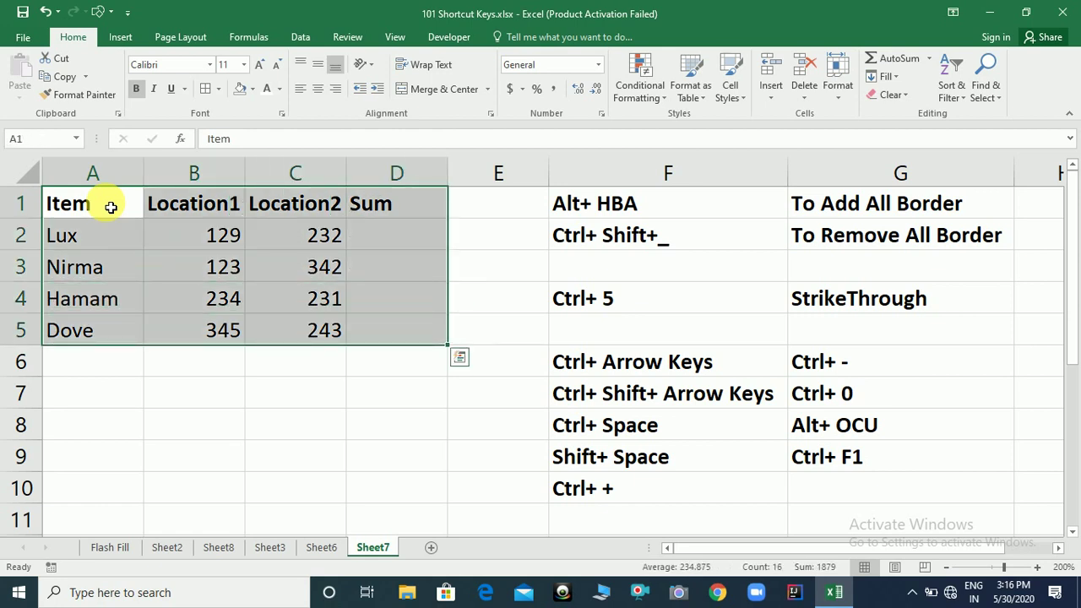
pyautogui.hotkey('alt', 'h')
pyautogui.press('b')
pyautogui.press('a')
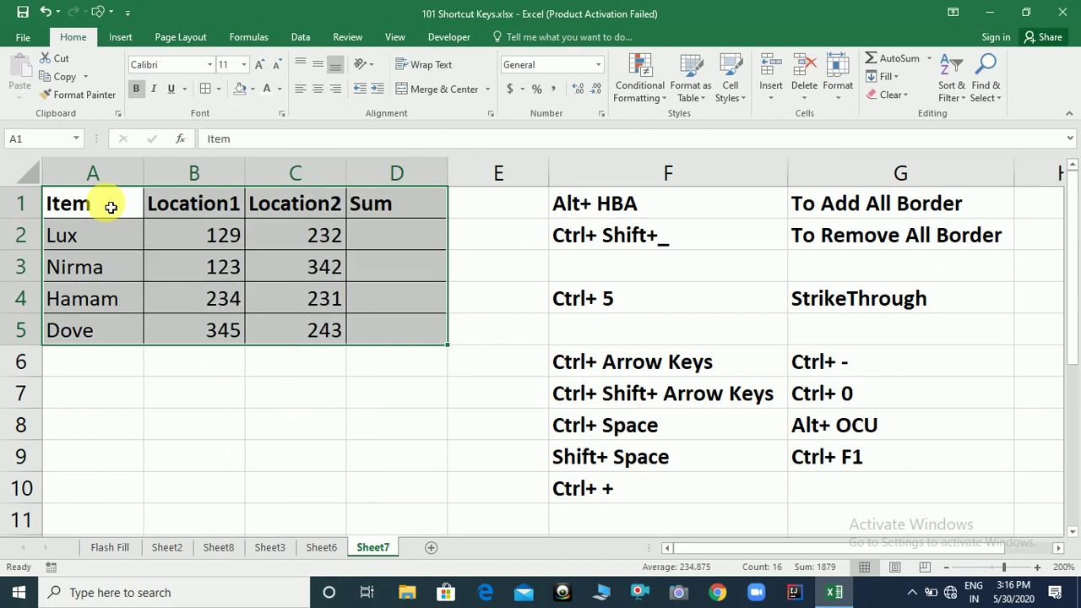
pyautogui.hotkey('ctrl', 'shift', '-')
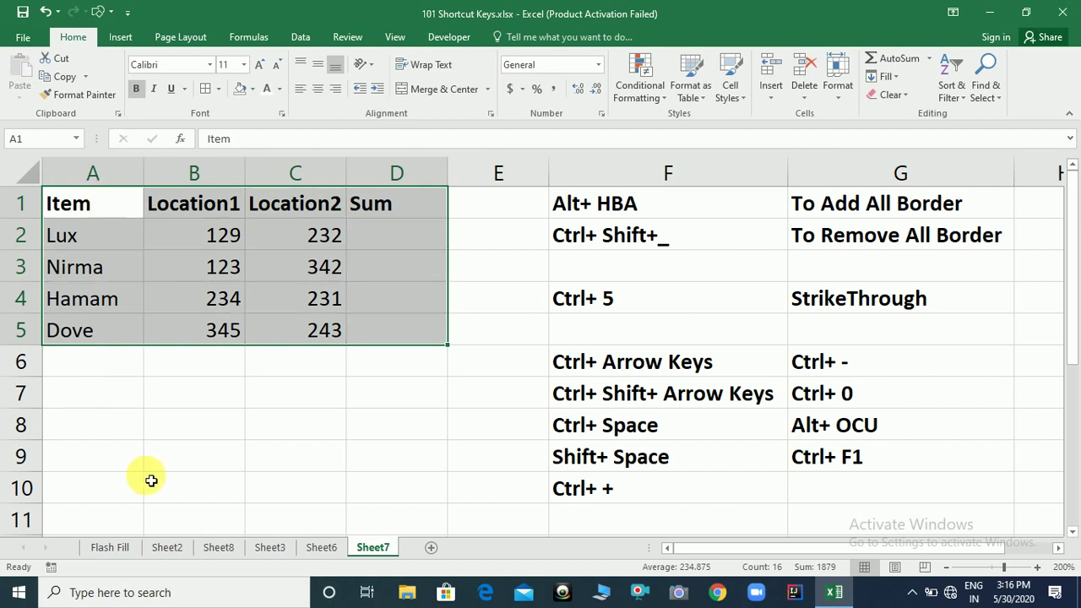
# Step: Enter 199, 299 and 544 into cells B8, B9 and B10
pyautogui.click(227, 435)
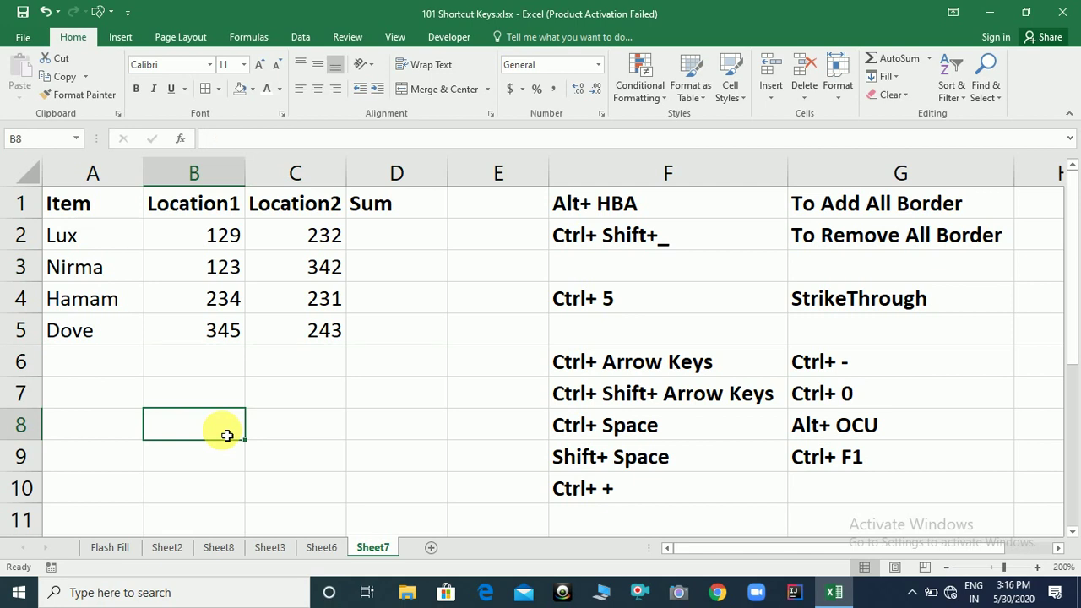
pyautogui.write('199')
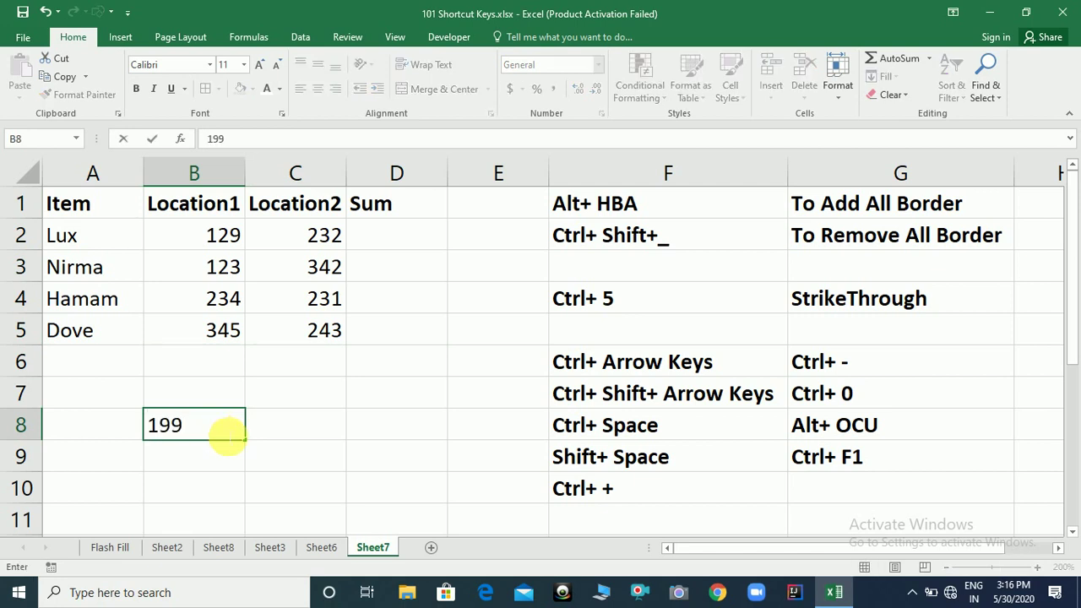
pyautogui.press('Return')
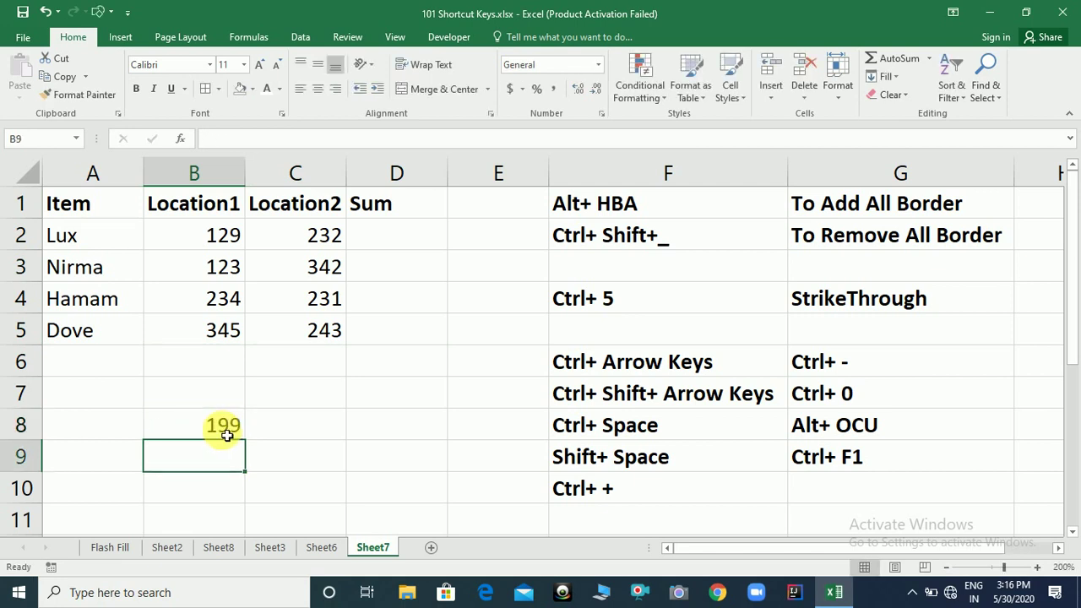
pyautogui.write('299')
pyautogui.press('Return')
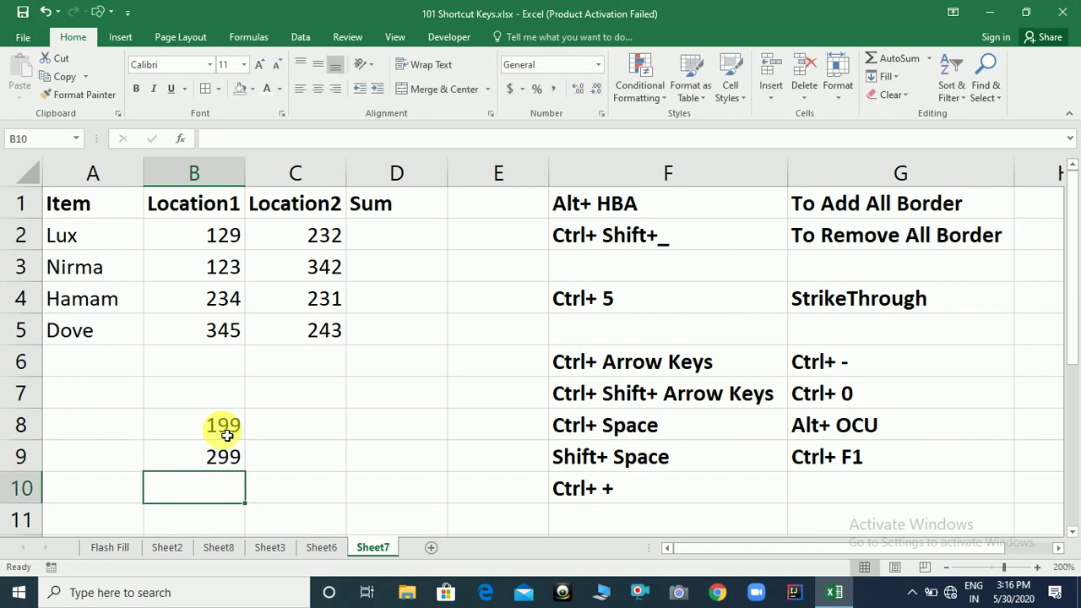
pyautogui.write('544')
pyautogui.press('Return')
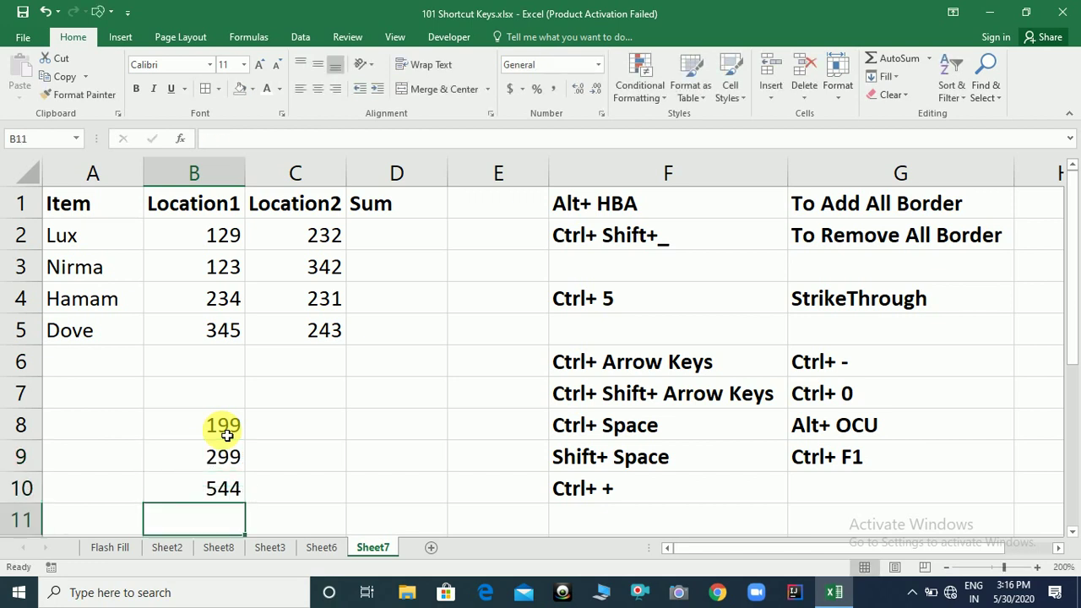
# Step: Apply strikethrough to the 299 in B9 with Ctrl+5
pyautogui.press('Up')
pyautogui.press('Up')
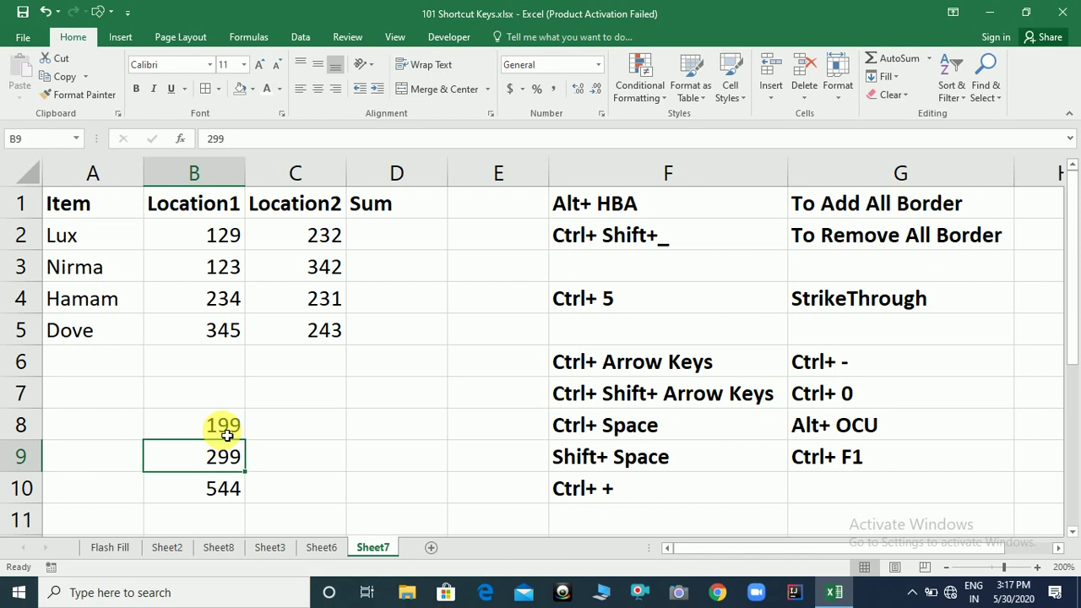
pyautogui.hotkey('ctrl', '5')
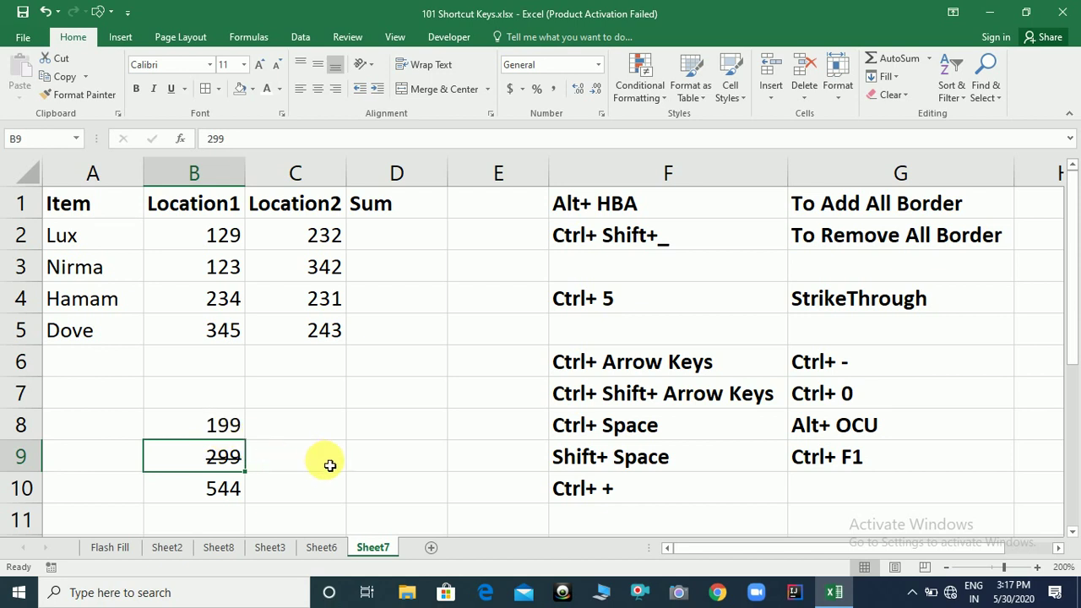
pyautogui.click(385, 463)
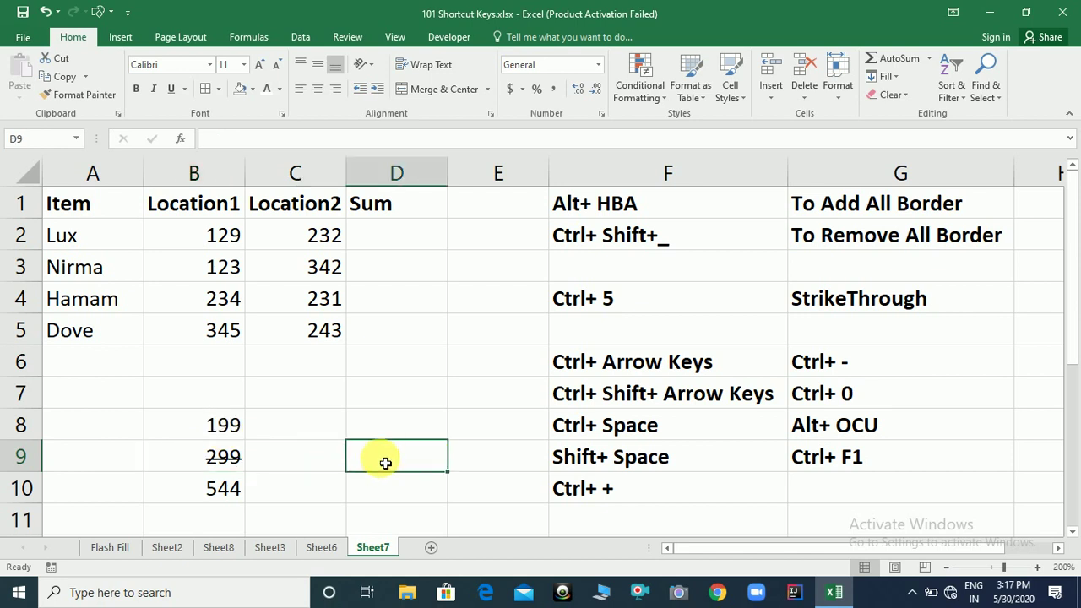
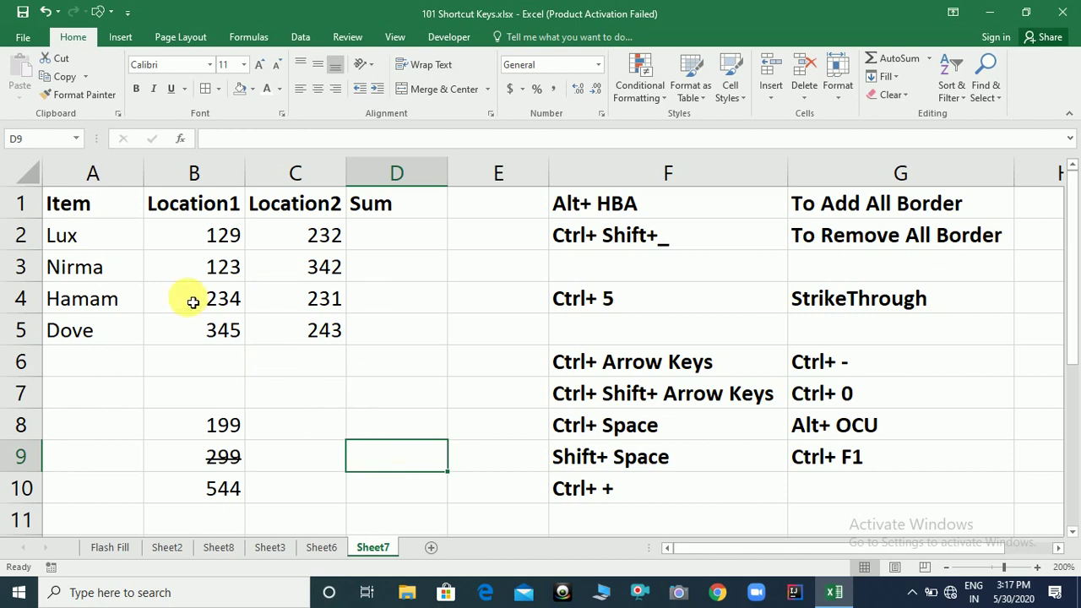
# Step: Open the Insert cells options on B3 (value 123) and dismiss them without inserting
pyautogui.click(228, 275)
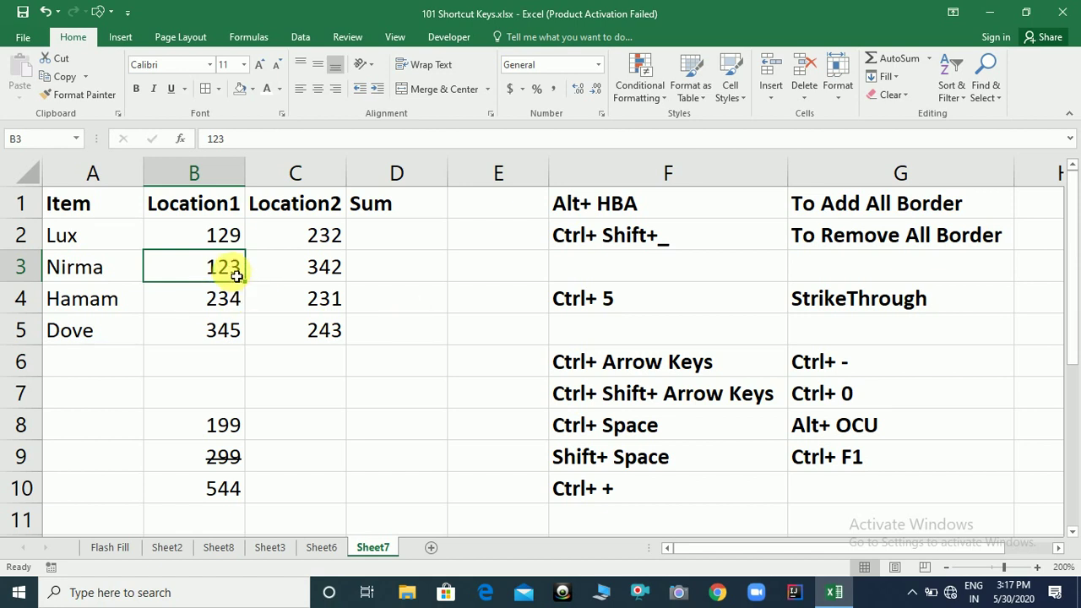
pyautogui.hotkey('ctrl', 'shift', '+')
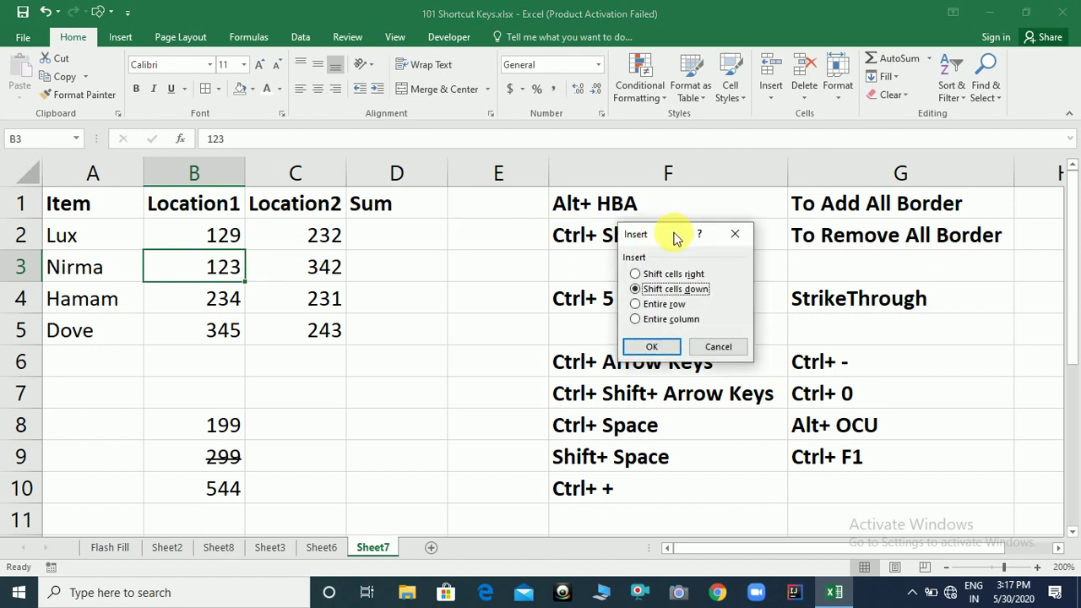
pyautogui.moveTo(662, 237); pyautogui.dragTo(478, 252)
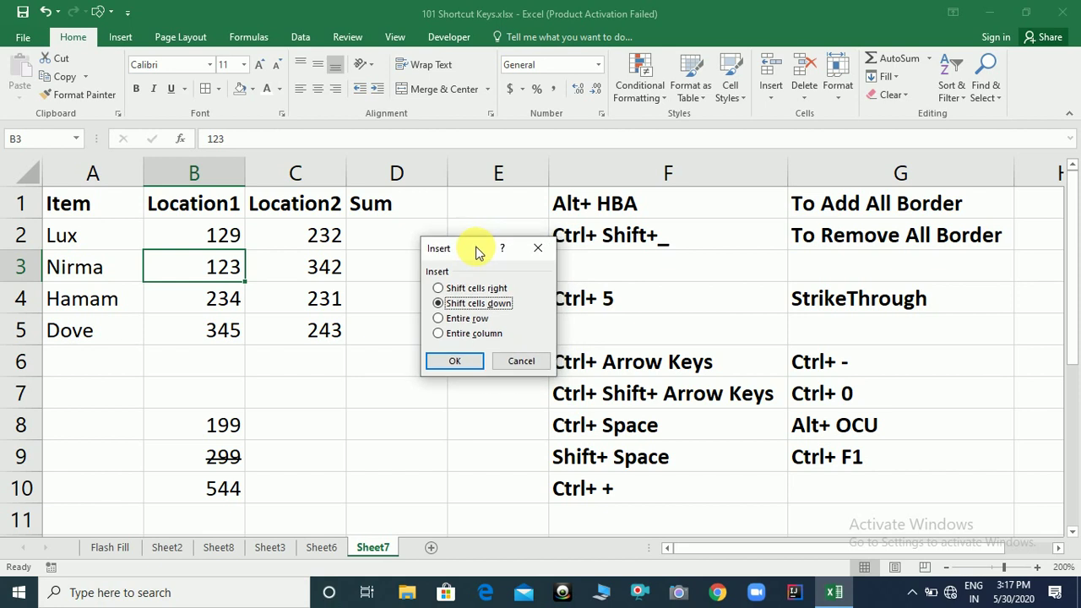
pyautogui.click(515, 361)
# Step: From B4, insert an entire row above Hamam with Ctrl+Shift+Plus, then undo it
pyautogui.click(285, 299)
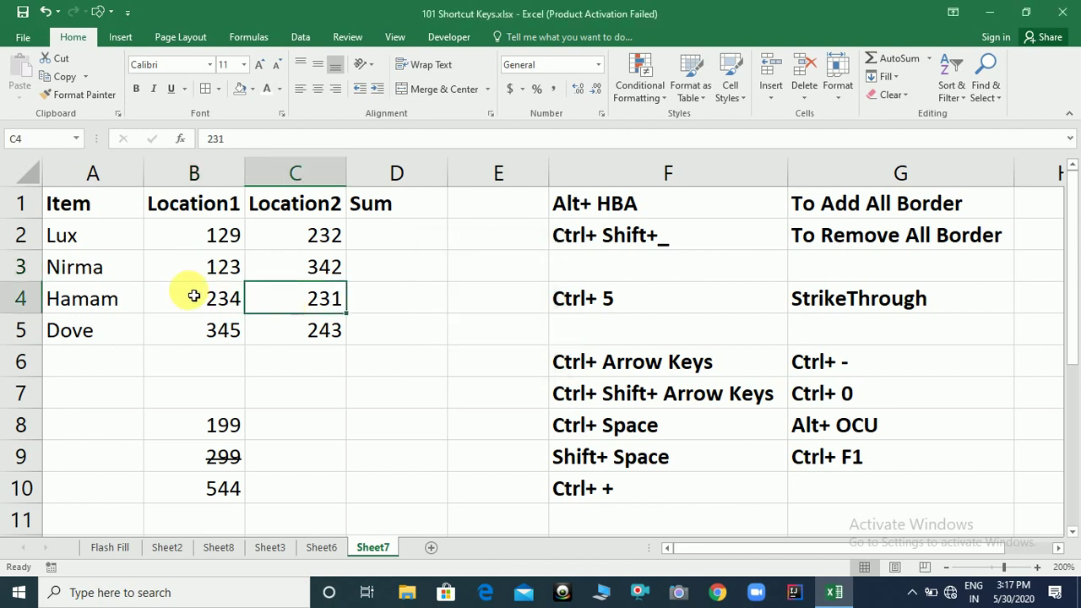
pyautogui.click(208, 299)
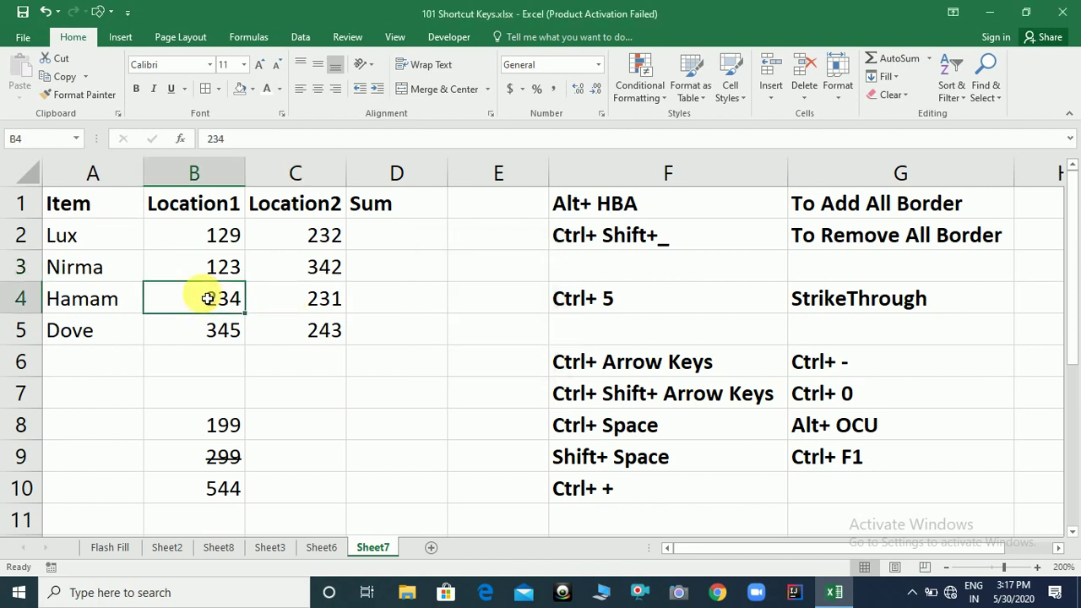
pyautogui.hotkey('ctrl', 'shift', '=')
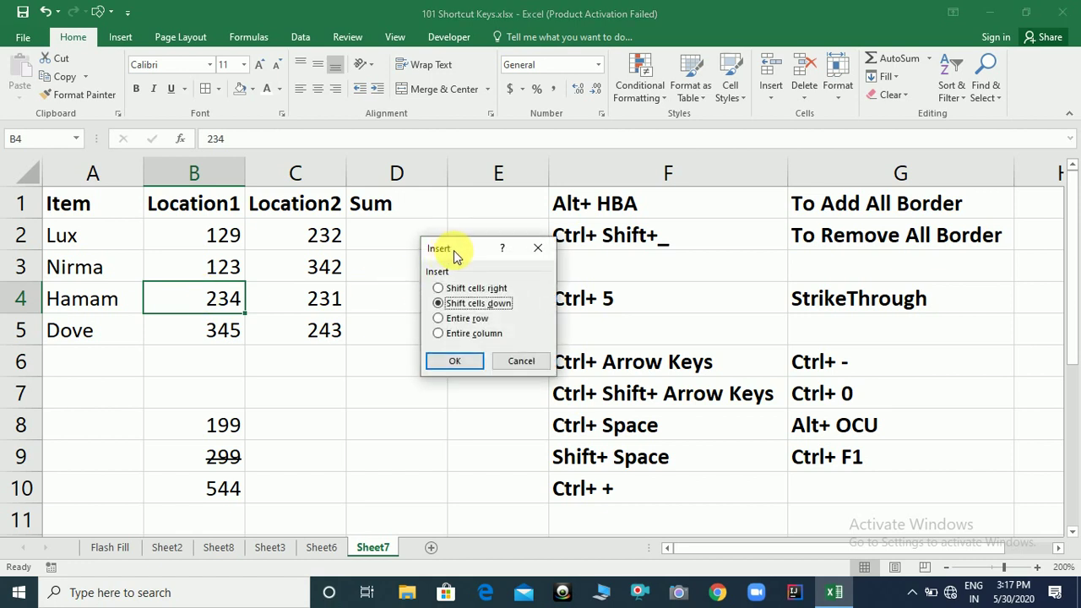
pyautogui.moveTo(456, 255); pyautogui.dragTo(463, 288)
pyautogui.click(443, 352)
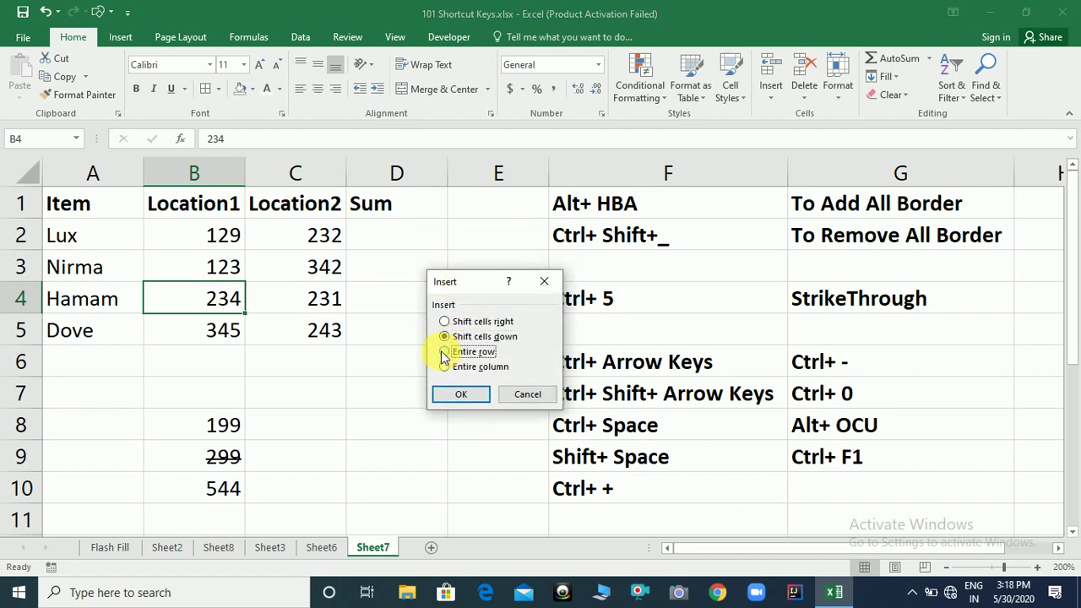
pyautogui.click(448, 396)
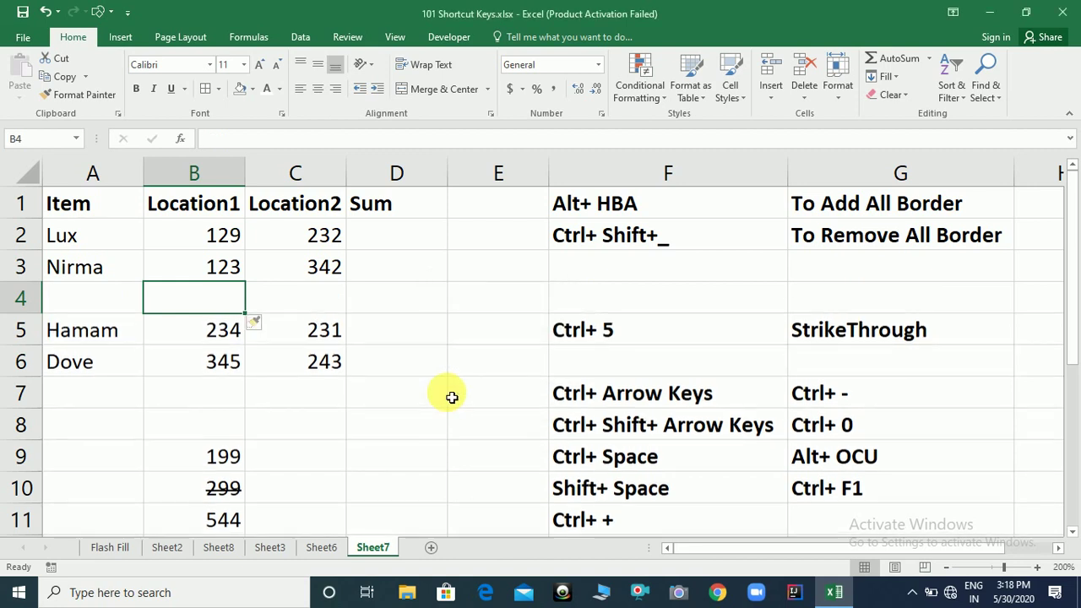
pyautogui.hotkey('ctrl', 'z')
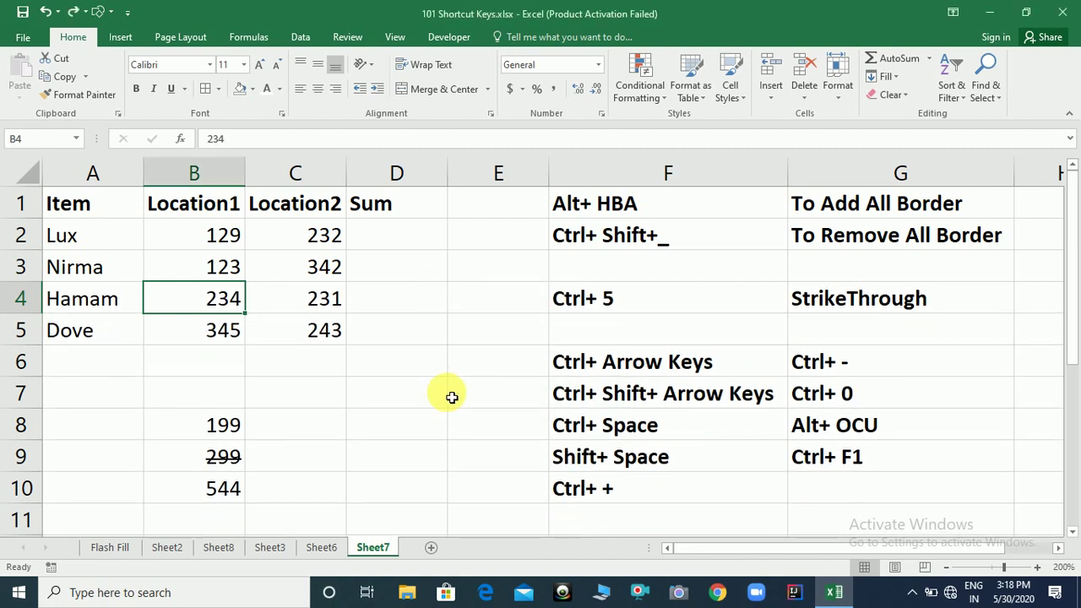
# Step: Insert an entire empty column B, then undo it
pyautogui.hotkey('ctrl', 'shift', '=')
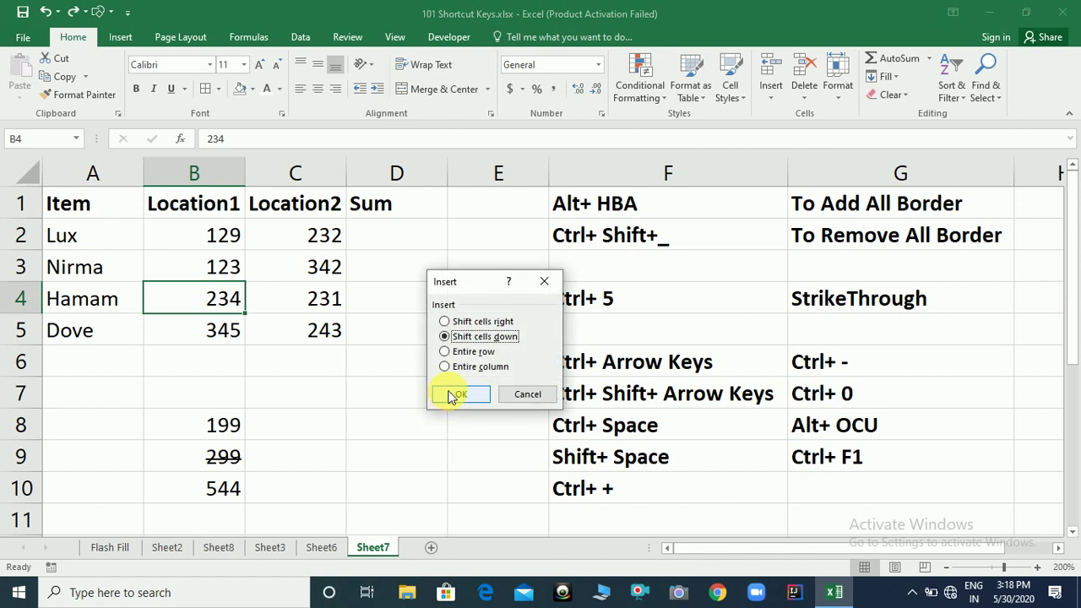
pyautogui.click(448, 368)
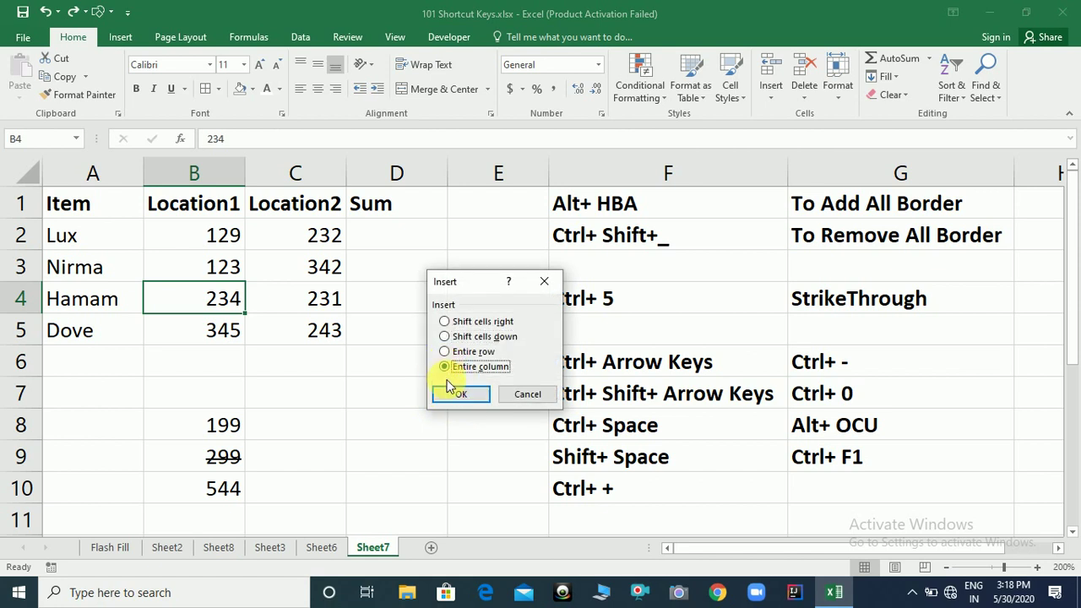
pyautogui.click(452, 393)
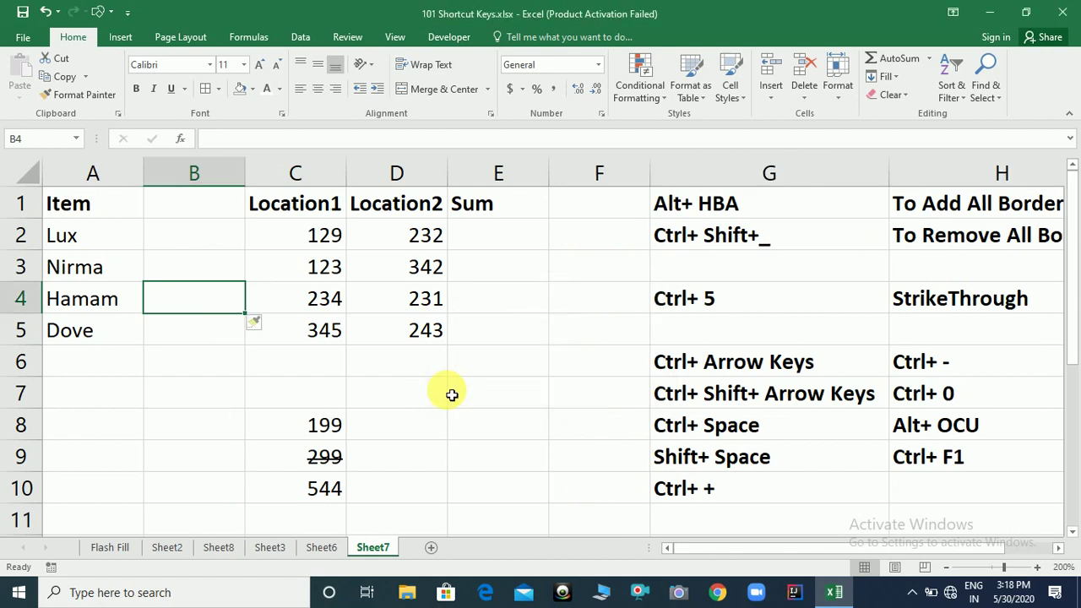
pyautogui.hotkey('ctrl', 'z')
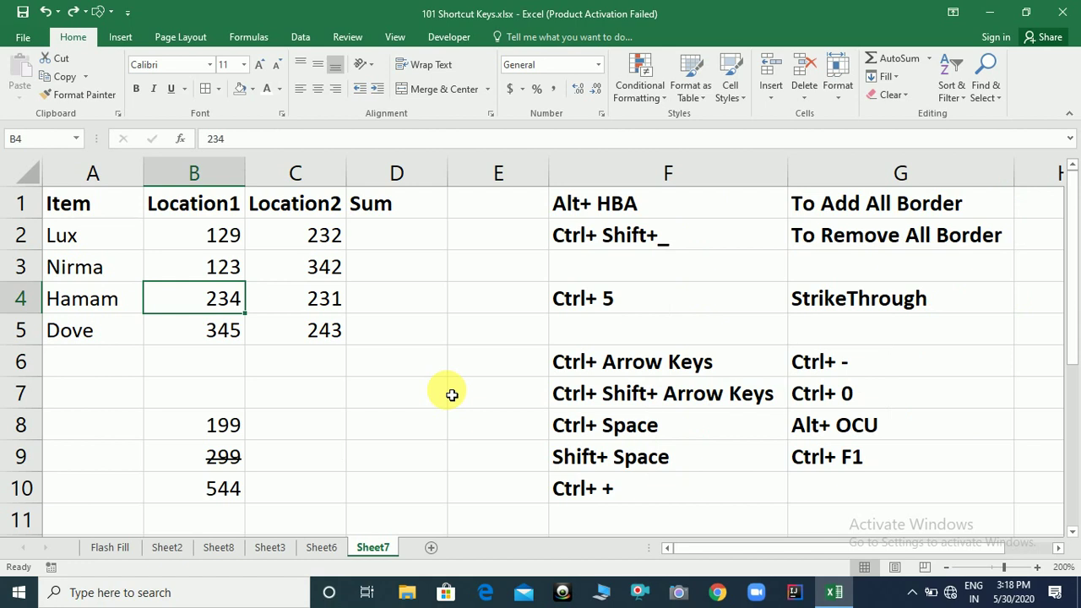
# Step: Insert a cell at B4 shifting row 4 cells right, then undo it
pyautogui.hotkey('ctrl', 'shift', '+')
pyautogui.click(464, 325)
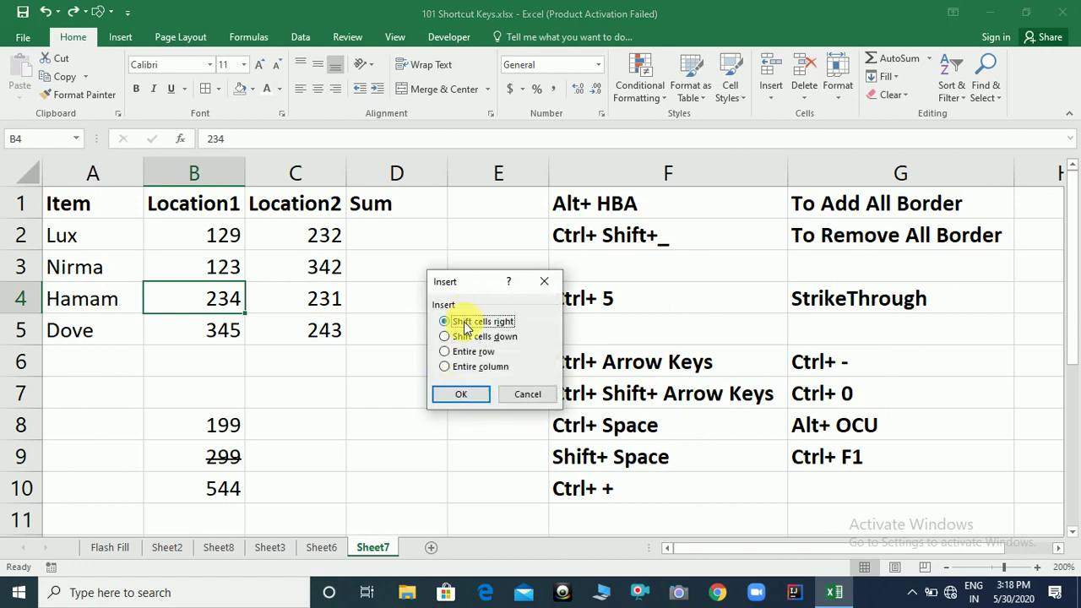
pyautogui.click(456, 393)
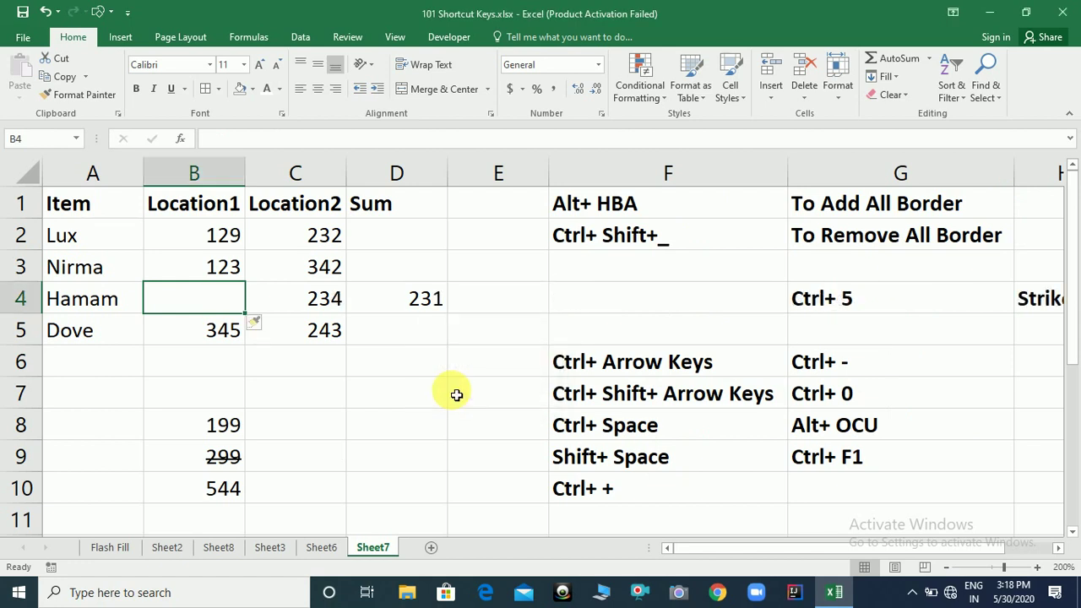
pyautogui.hotkey('ctrl', 'z')
# Step: Insert a cell at B4 shifting cells down and undo it; then cancel the Insert options
pyautogui.hotkey('ctrl', 'shift', '+')
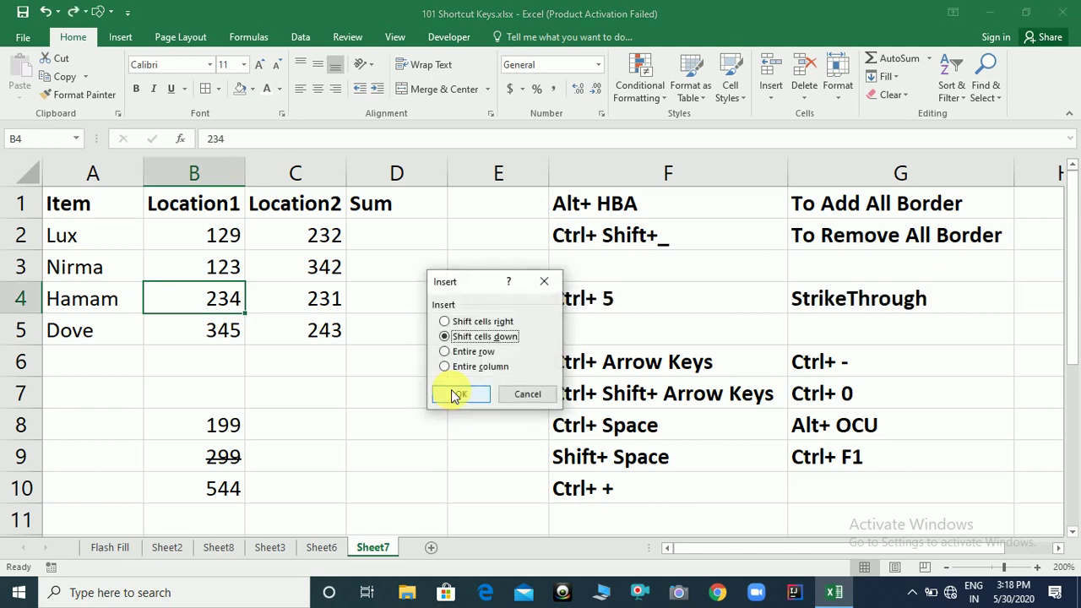
pyautogui.click(456, 395)
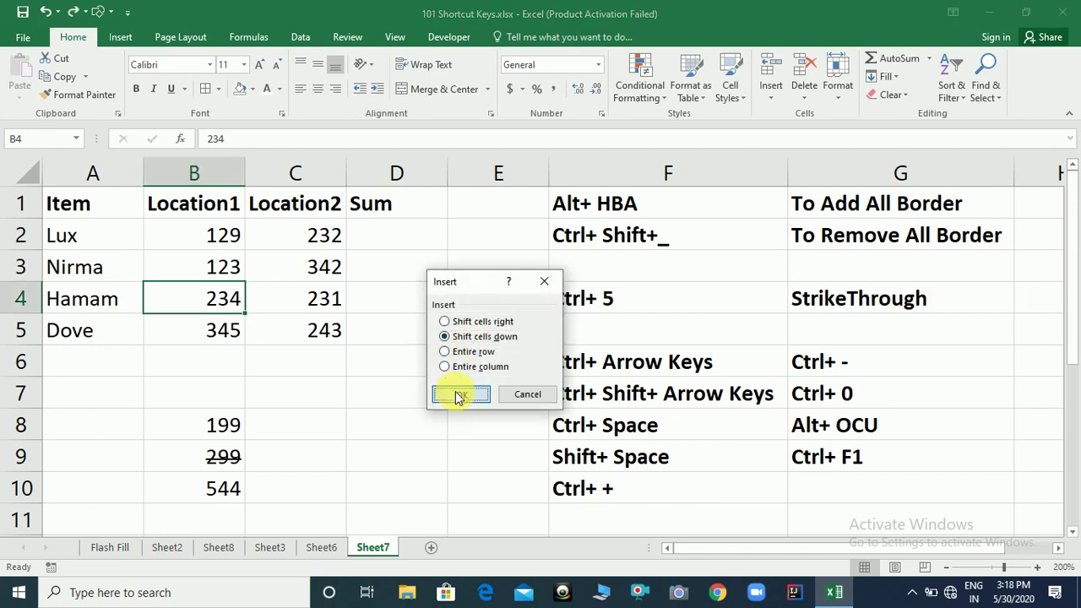
pyautogui.hotkey('ctrl', 'z')
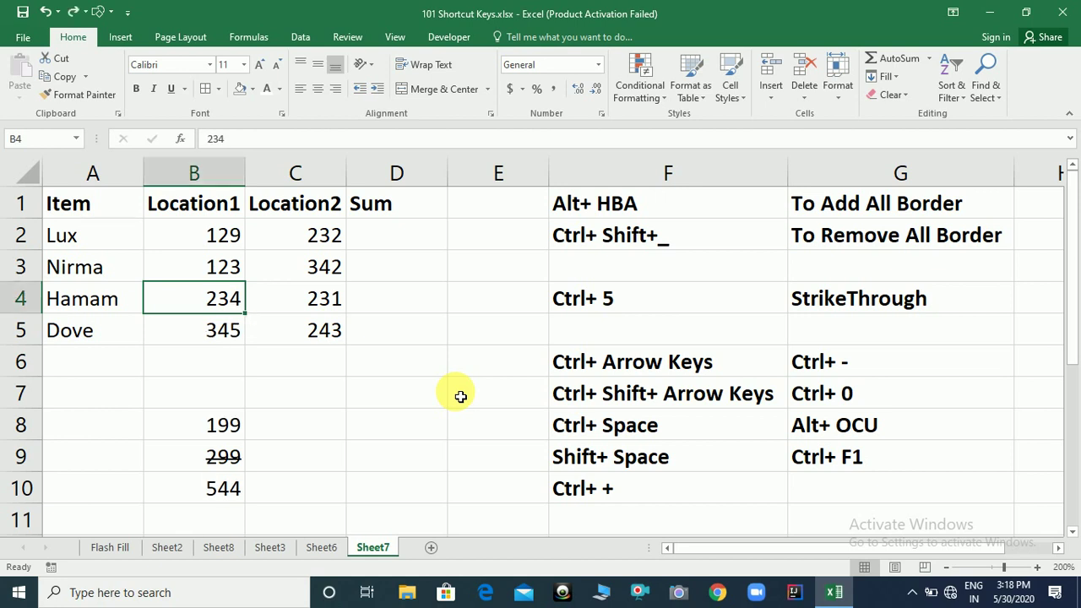
pyautogui.hotkey('ctrl', 'shift', '+')
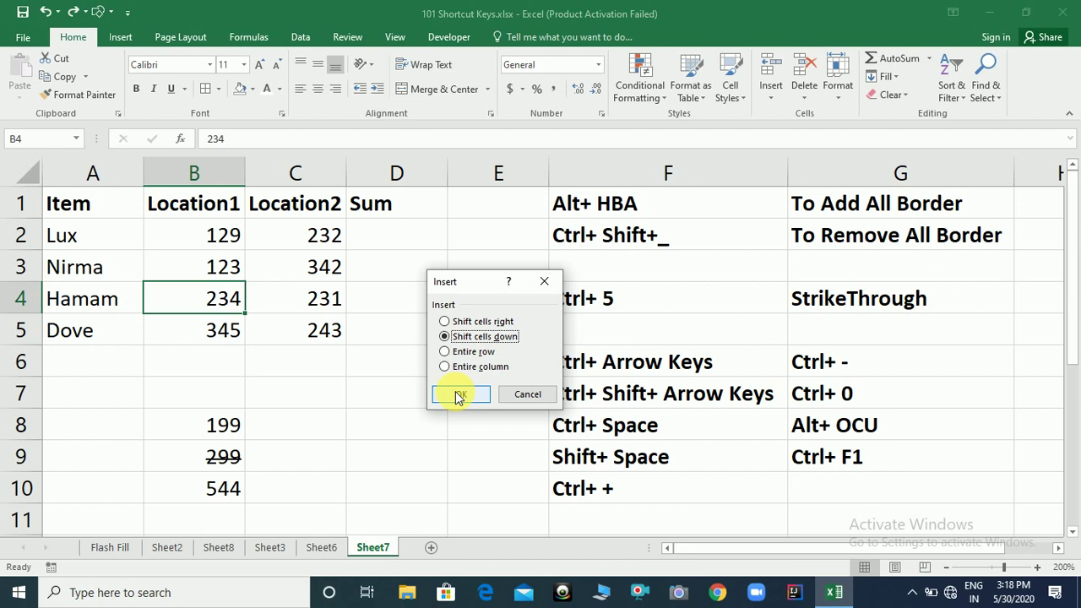
pyautogui.click(521, 394)
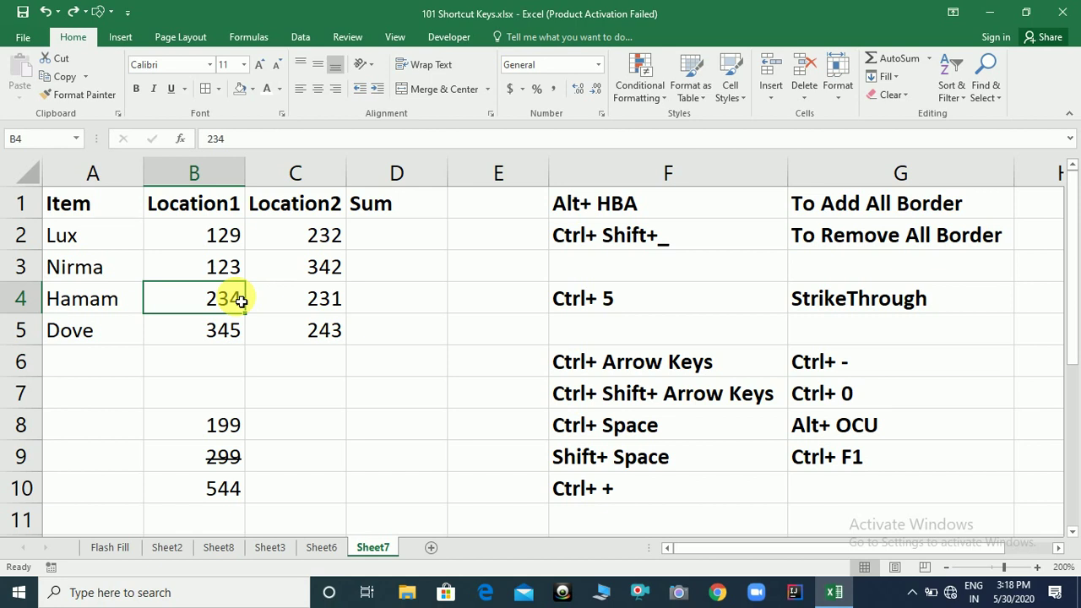
# Step: Delete the entire Location1 column with Ctrl+Minus, then restore it with undo
pyautogui.hotkey('ctrl', '-')
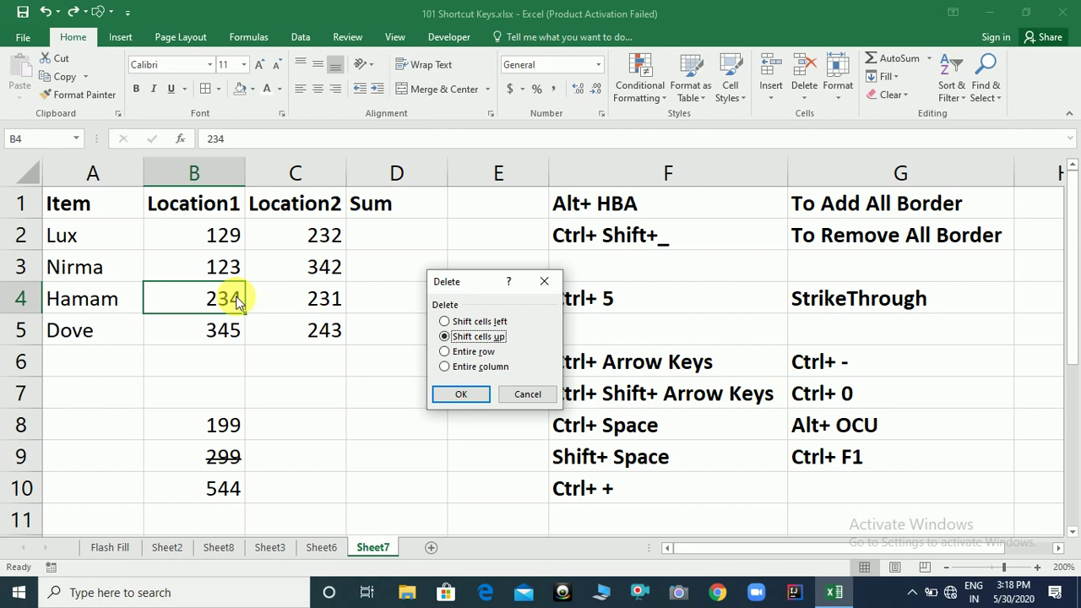
pyautogui.click(460, 366)
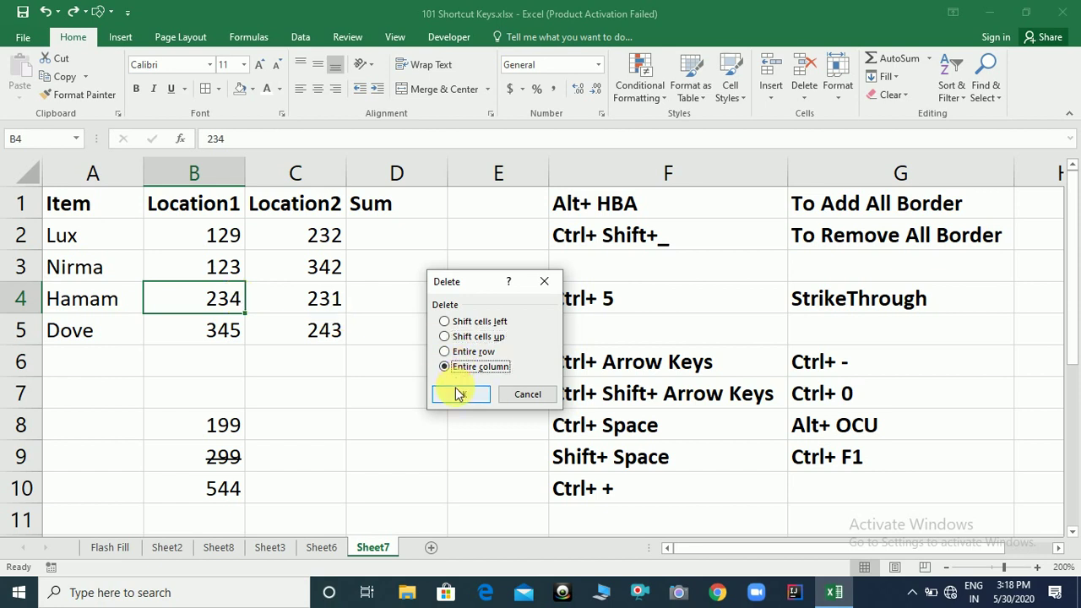
pyautogui.click(461, 391)
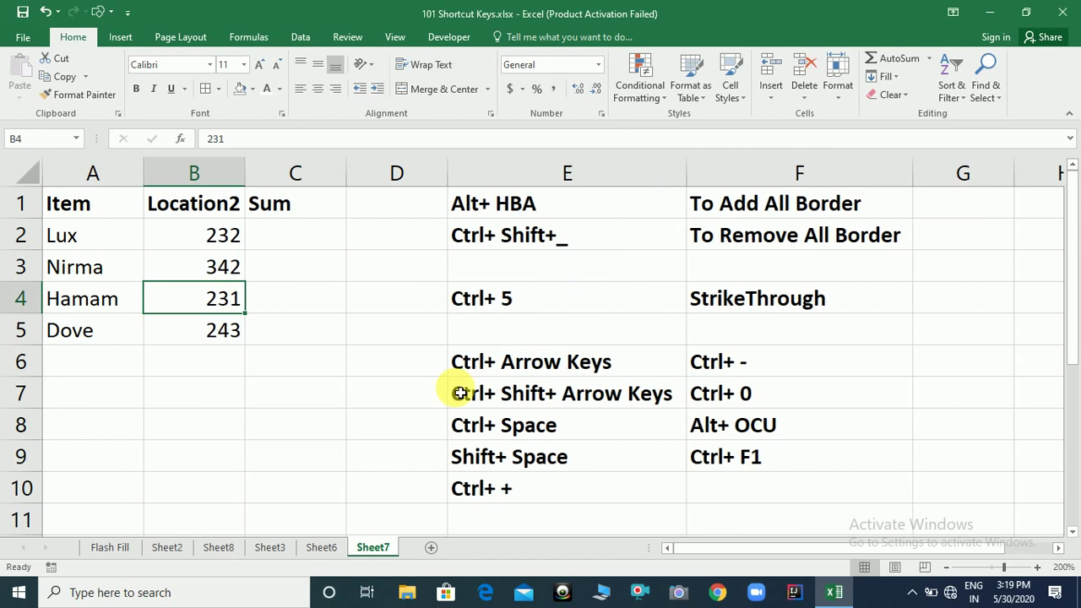
pyautogui.hotkey('ctrl', 'z')
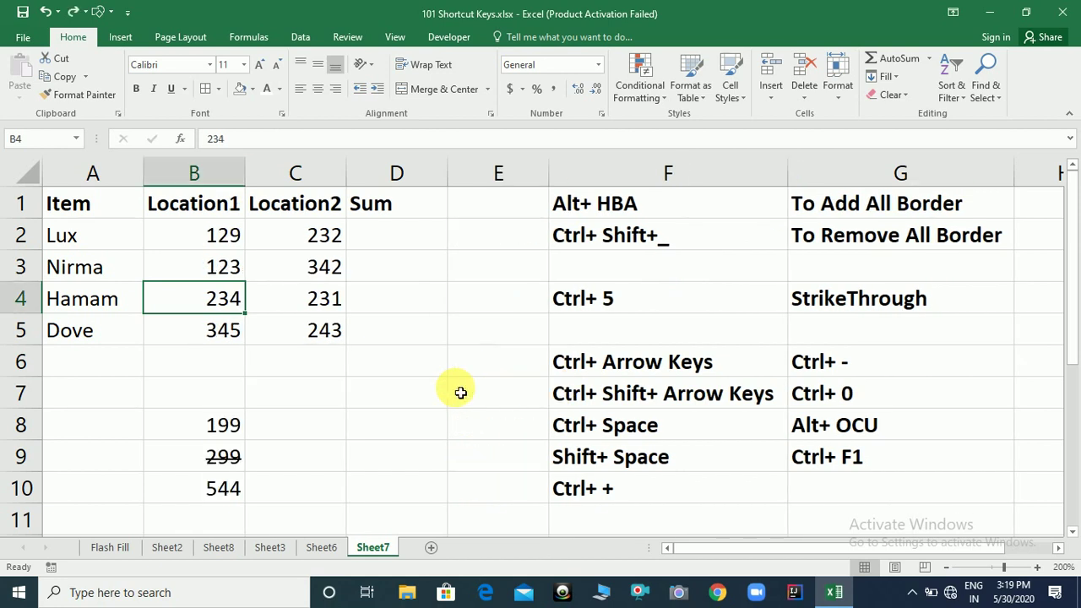
# Step: Delete the entire Hamam row 4, then restore it with undo
pyautogui.hotkey('ctrl', '-')
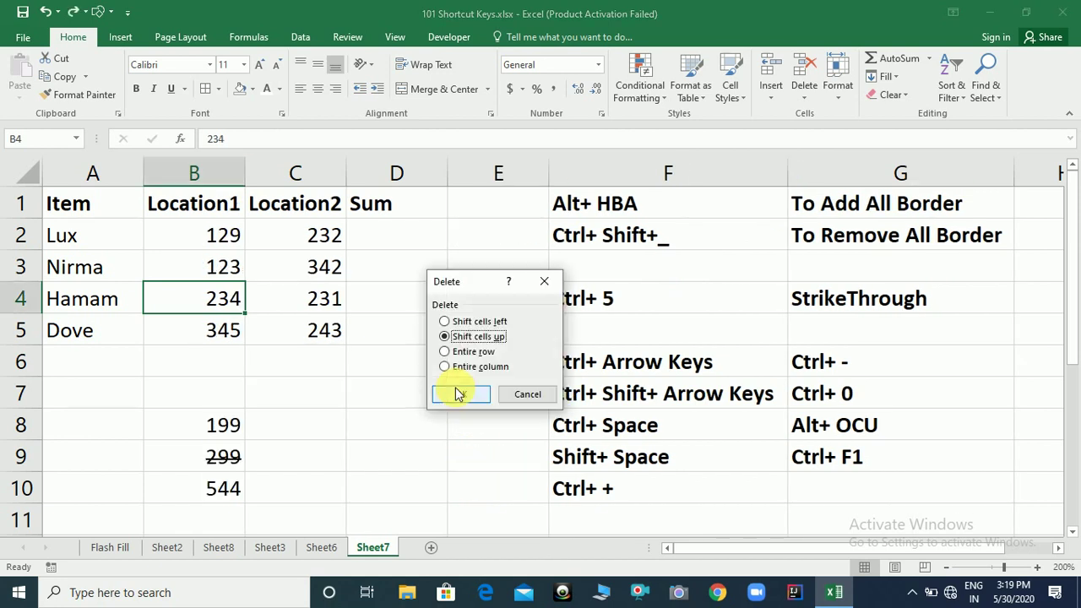
pyautogui.click(473, 353)
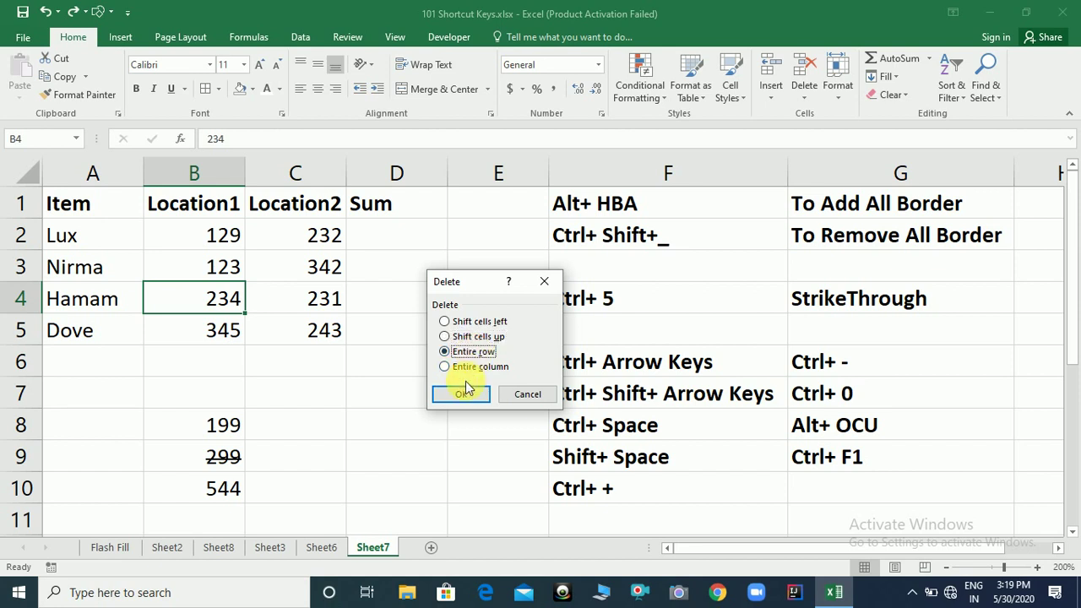
pyautogui.click(462, 395)
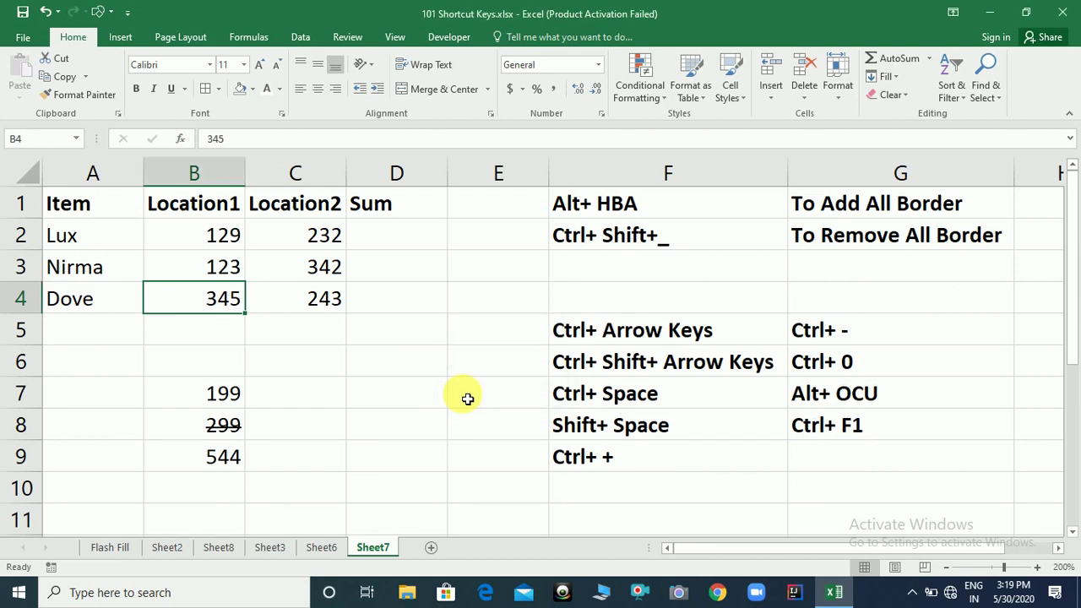
pyautogui.hotkey('ctrl', 'z')
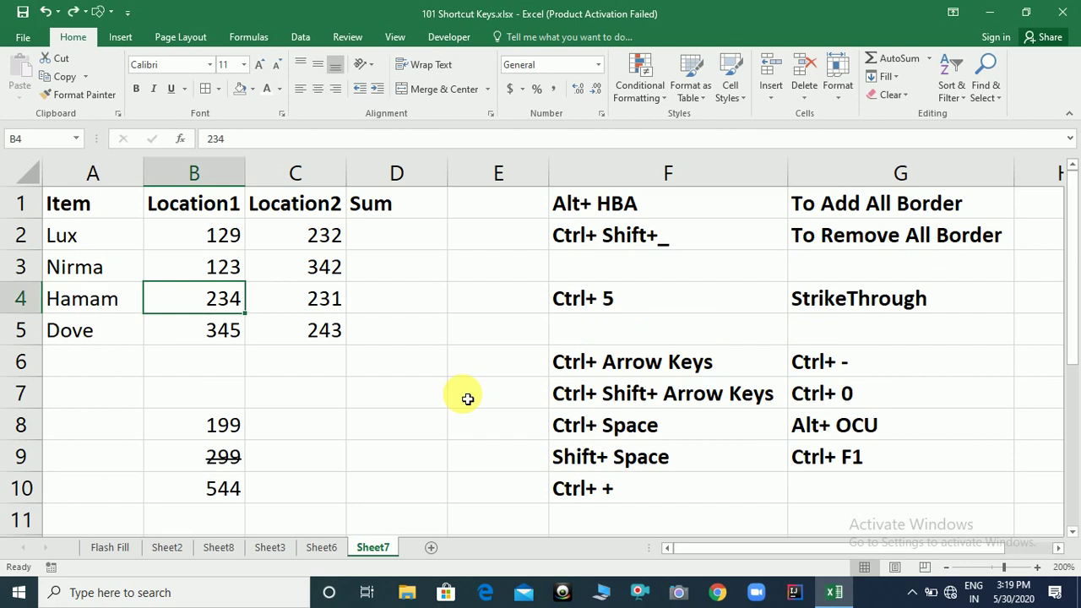
# Step: Delete cell B4 shifting cells up, then undo it
pyautogui.hotkey('ctrl', '-')
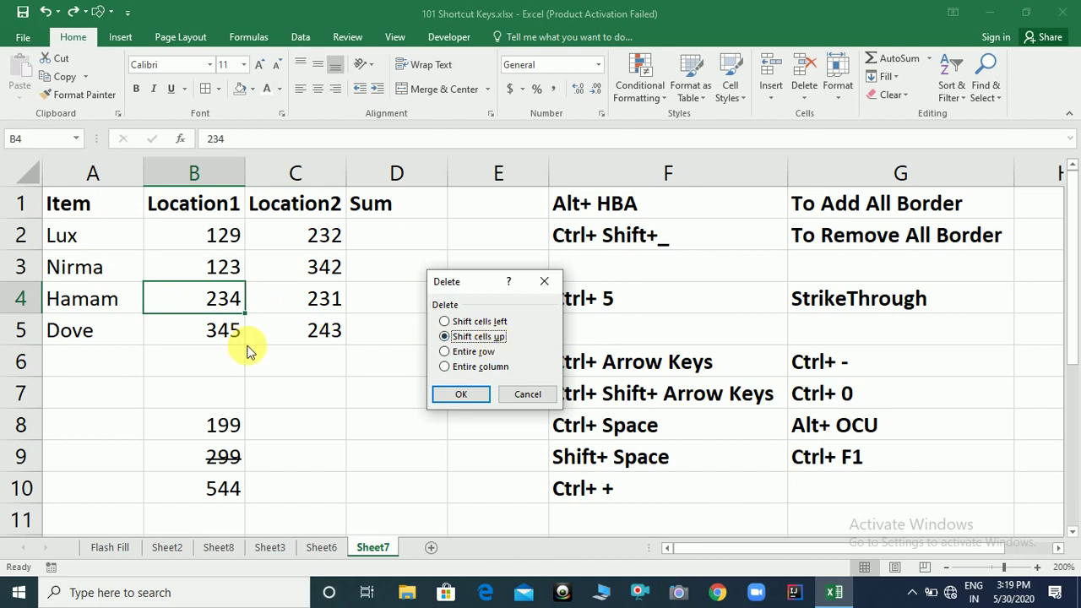
pyautogui.click(441, 401)
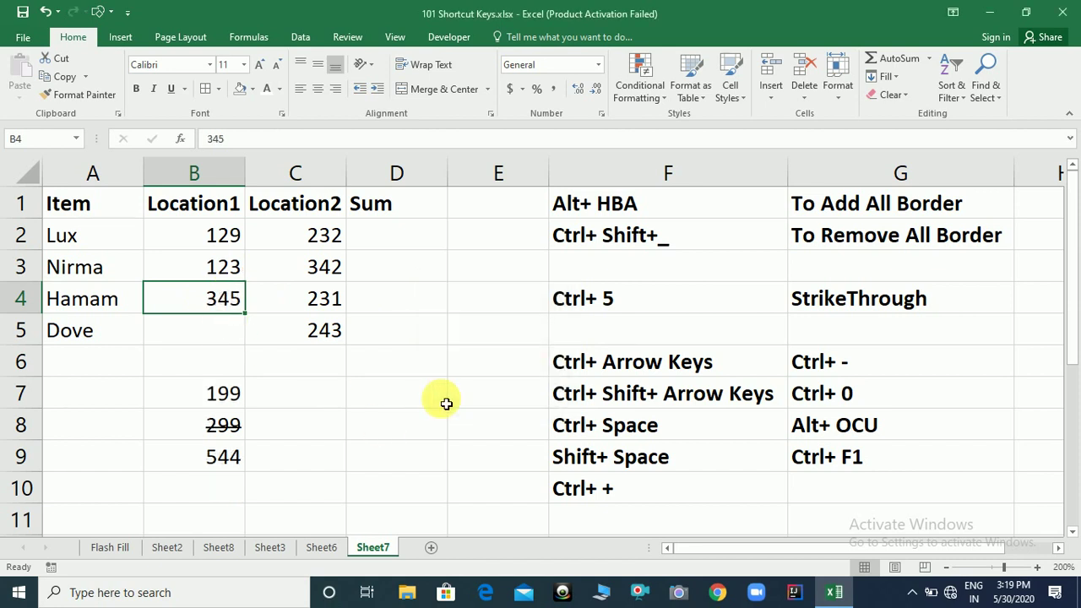
pyautogui.hotkey('ctrl', 'z')
# Step: Delete the cell in row 4 shifting cells left, then undo it
pyautogui.hotkey('ctrl', '-')
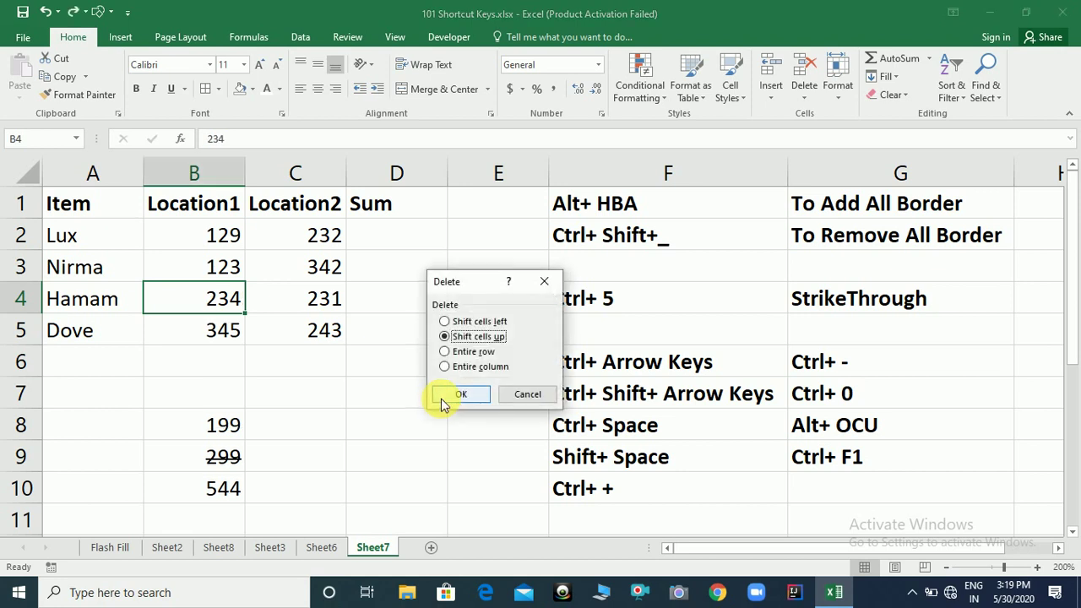
pyautogui.click(457, 321)
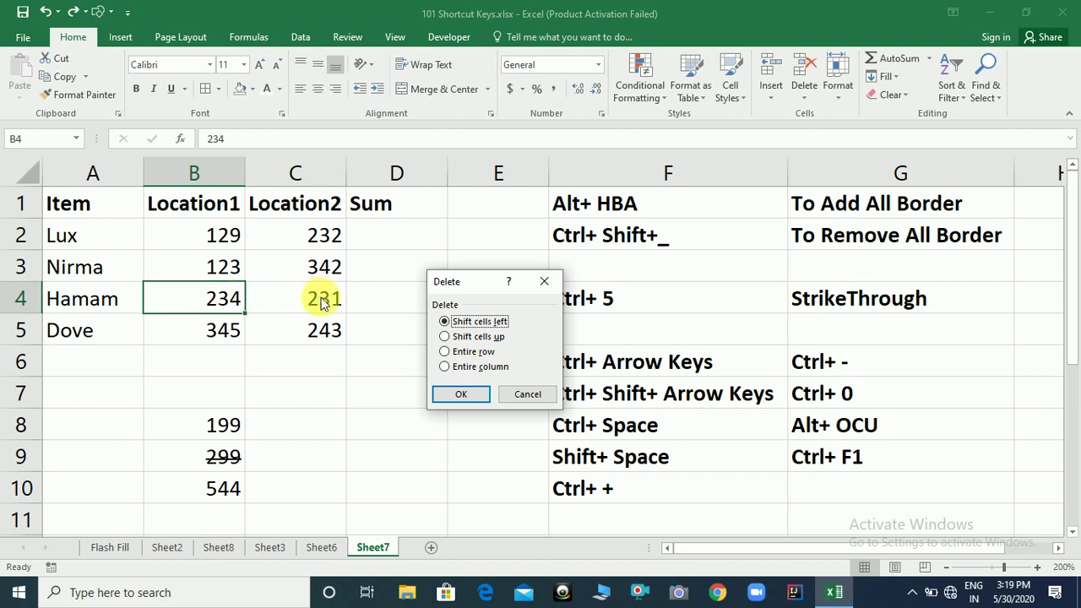
pyautogui.click(461, 395)
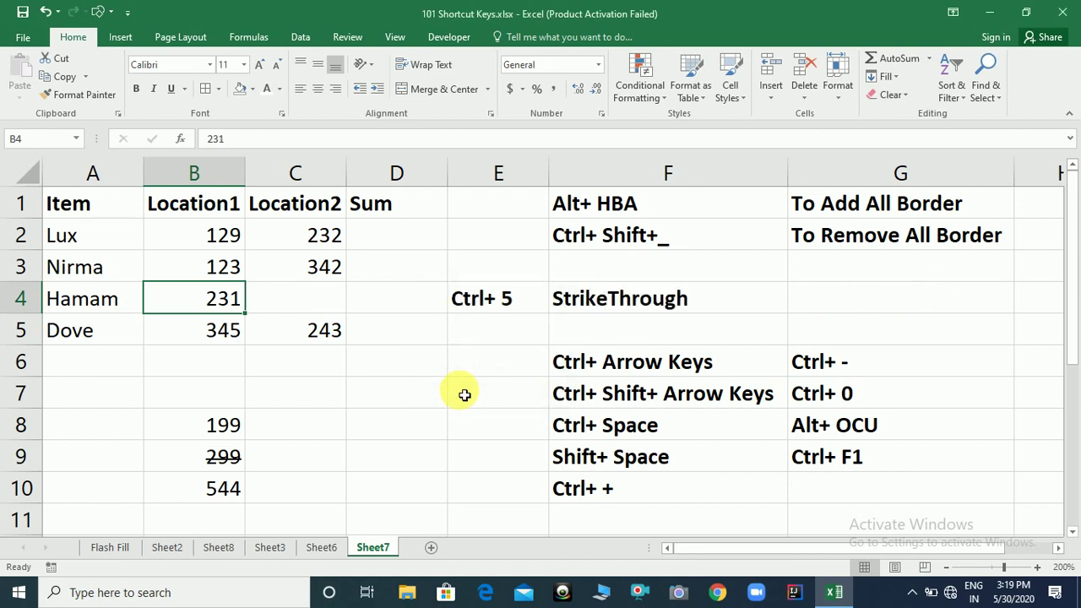
pyautogui.hotkey('ctrl', 'z')
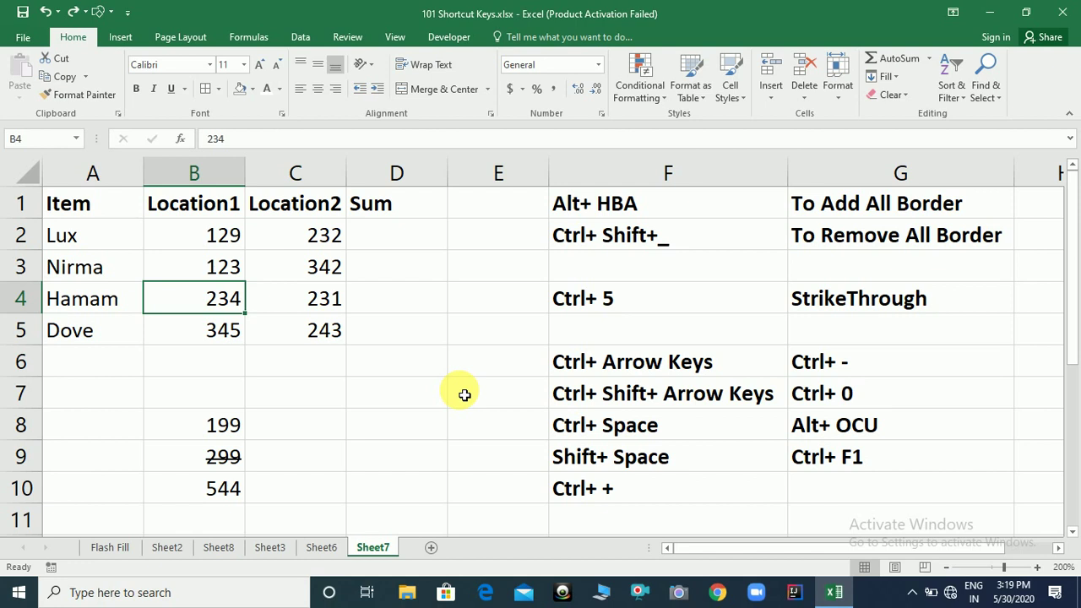
# Step: Hide the Sum column from D6 with Ctrl+0, then bring it back with undo
pyautogui.click(373, 362)
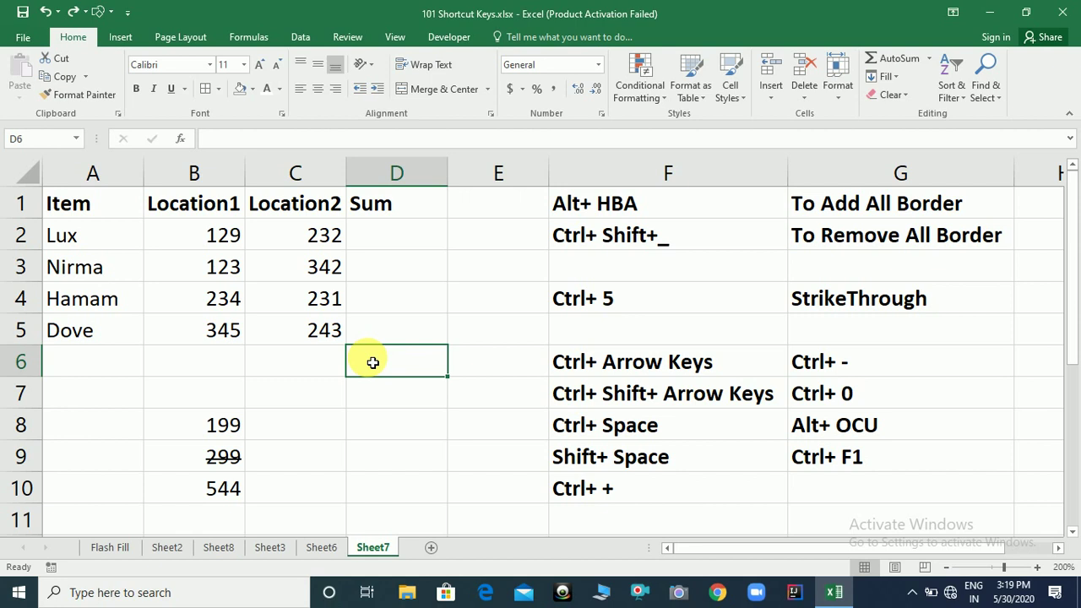
pyautogui.hotkey('ctrl', '0')
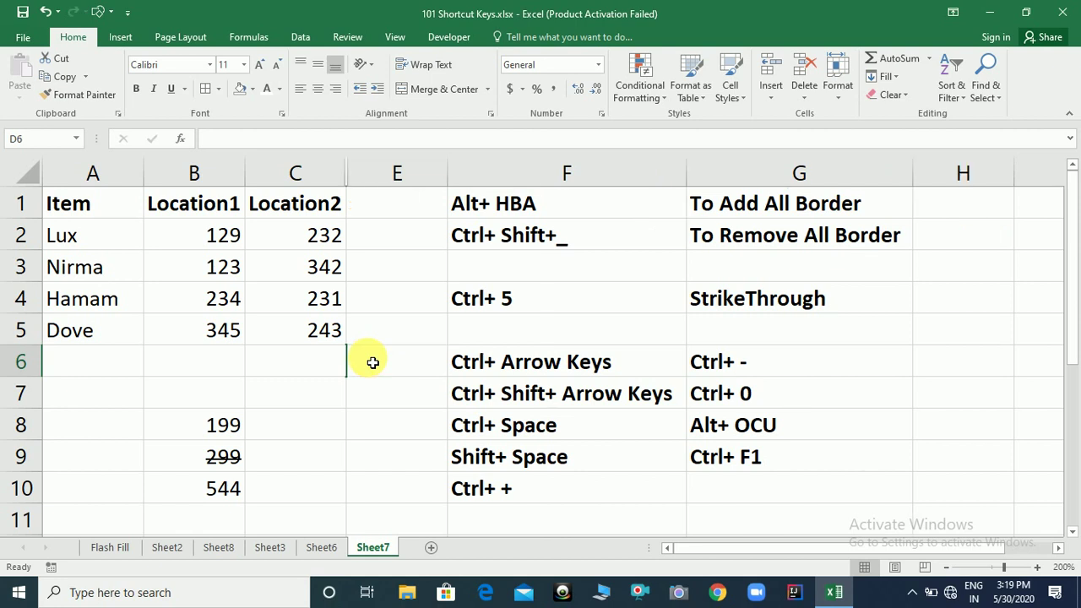
pyautogui.hotkey('ctrl', 'z')
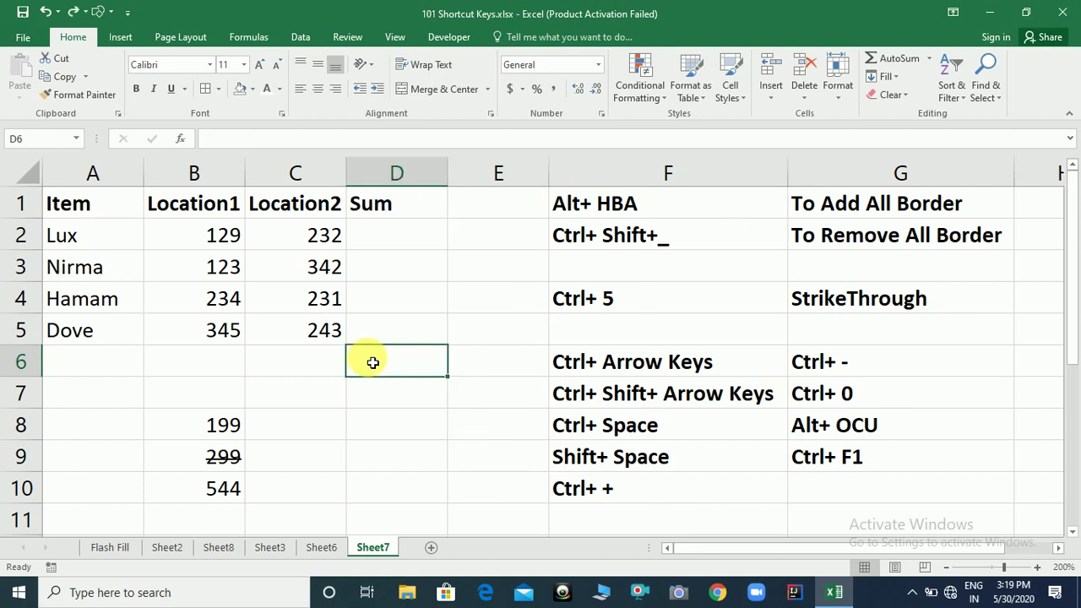
# Step: Hide the Location1 column with Ctrl+0, then unhide it with Alt, O, C, U
pyautogui.click(206, 242)
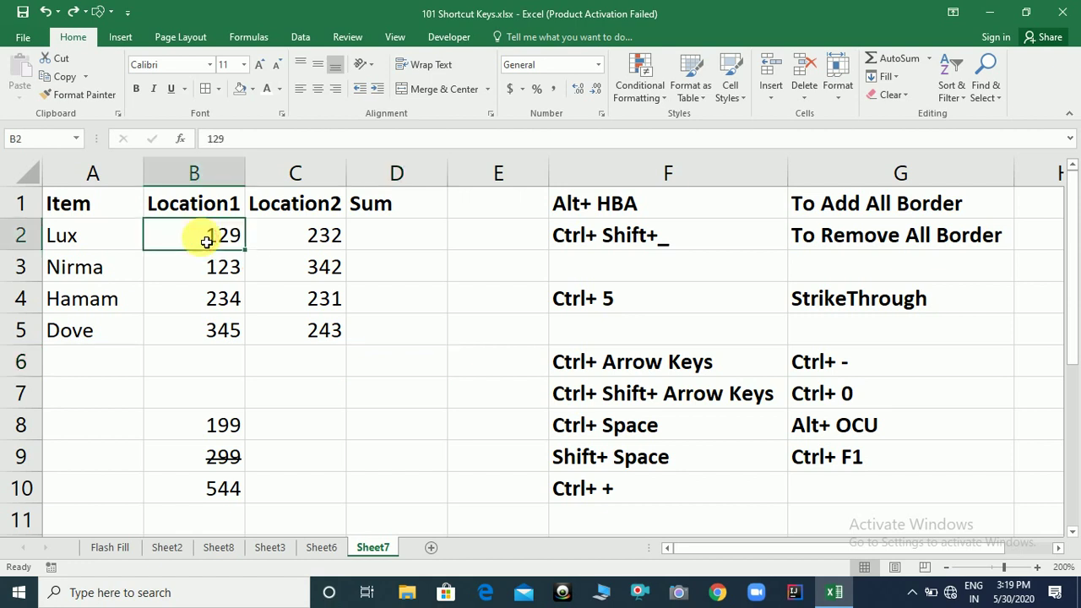
pyautogui.click(221, 298)
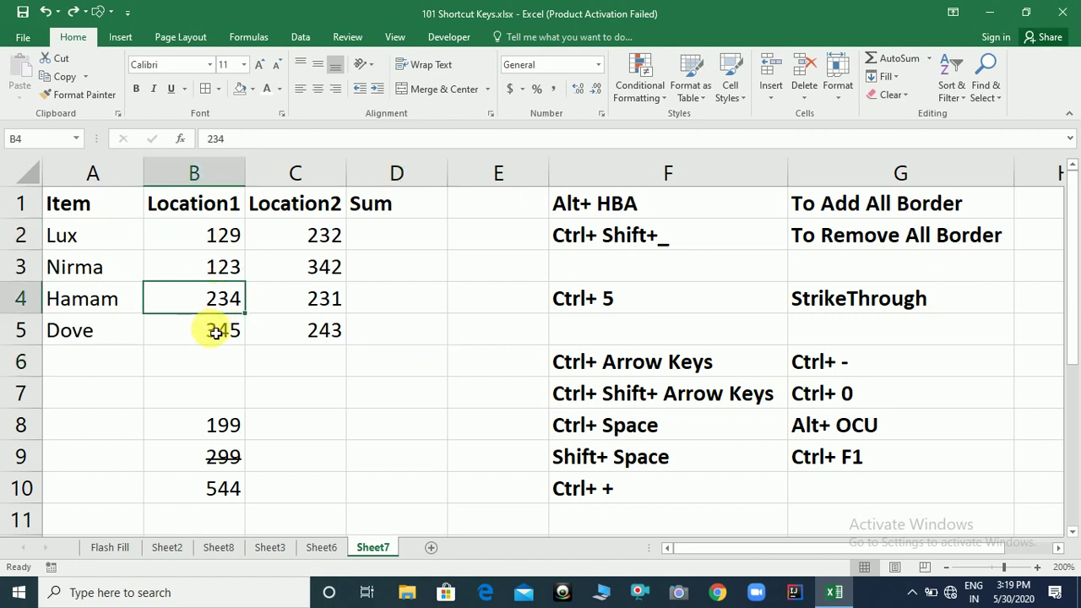
pyautogui.click(216, 340)
pyautogui.click(214, 382)
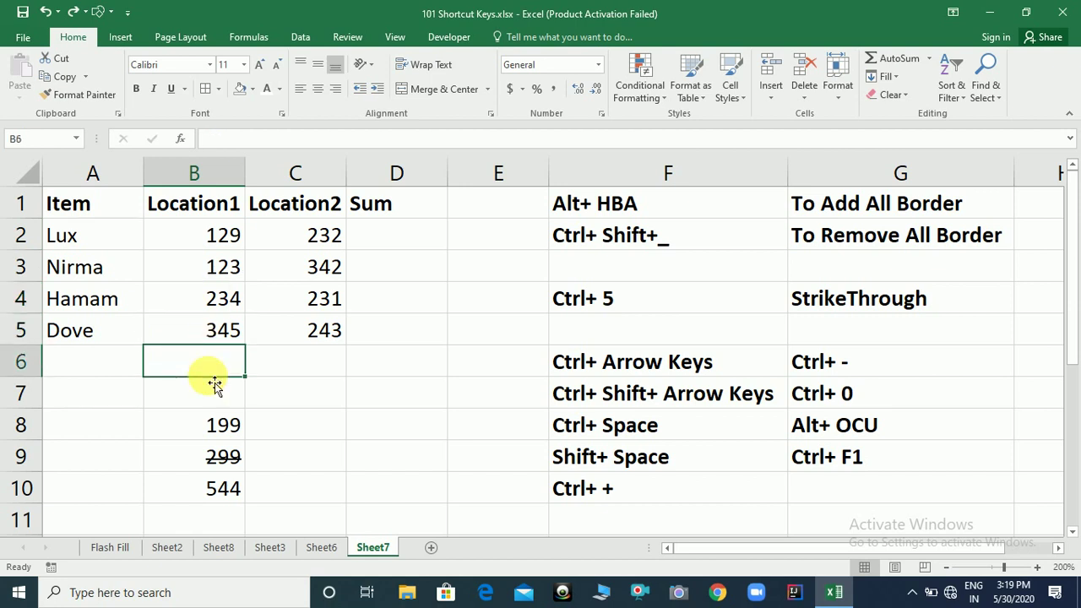
pyautogui.hotkey('ctrl', '0')
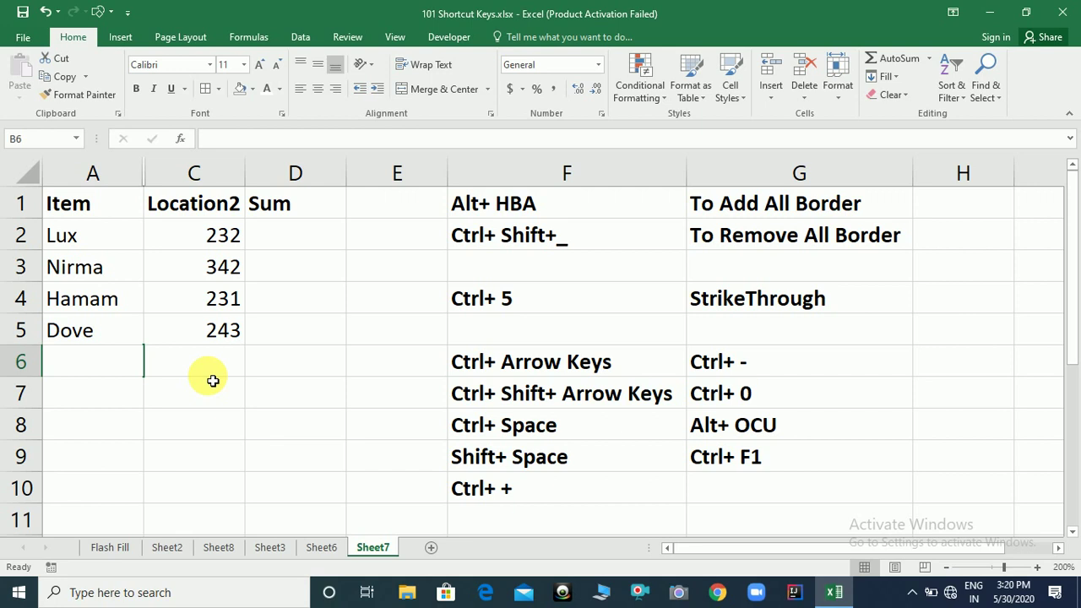
pyautogui.hotkey('alt', 'o')
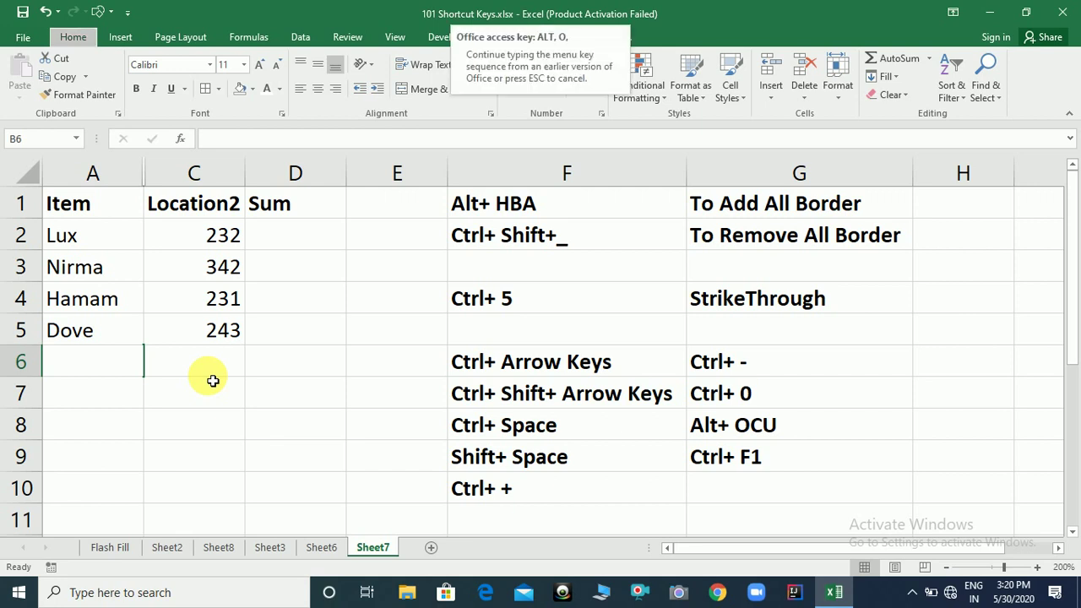
pyautogui.press('c')
pyautogui.press('u')
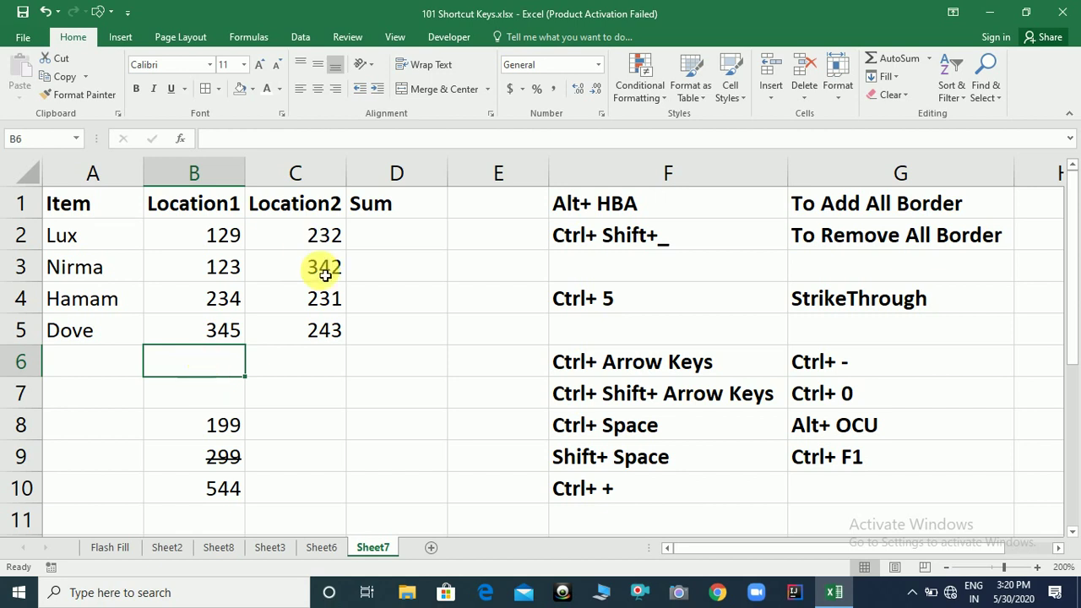
# Step: From C5, hide the Location2 column with Ctrl+0, then unhide it with Alt, O, C, U
pyautogui.click(291, 298)
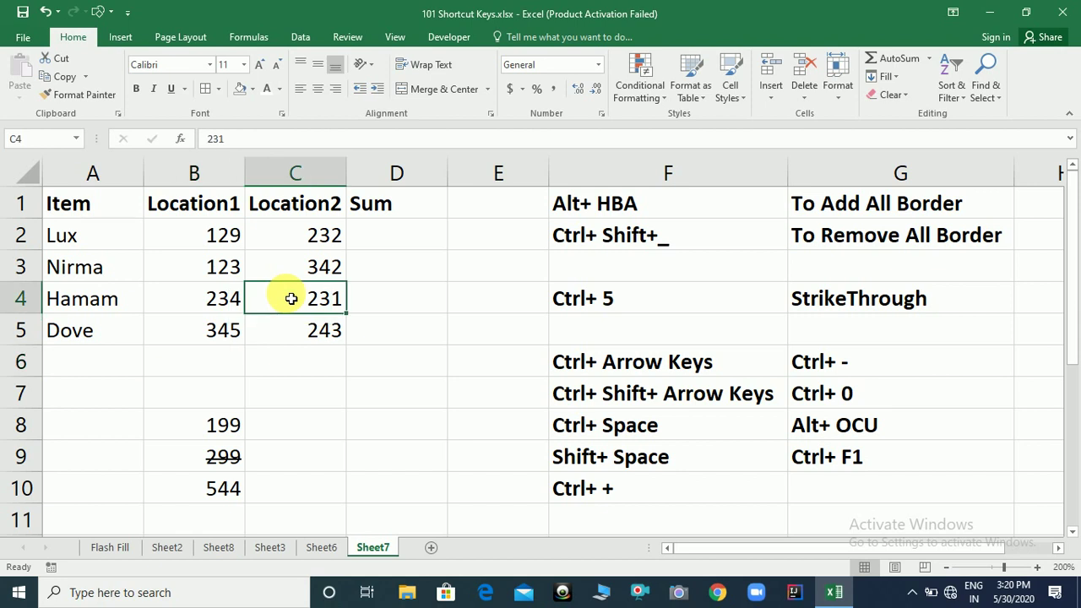
pyautogui.click(339, 334)
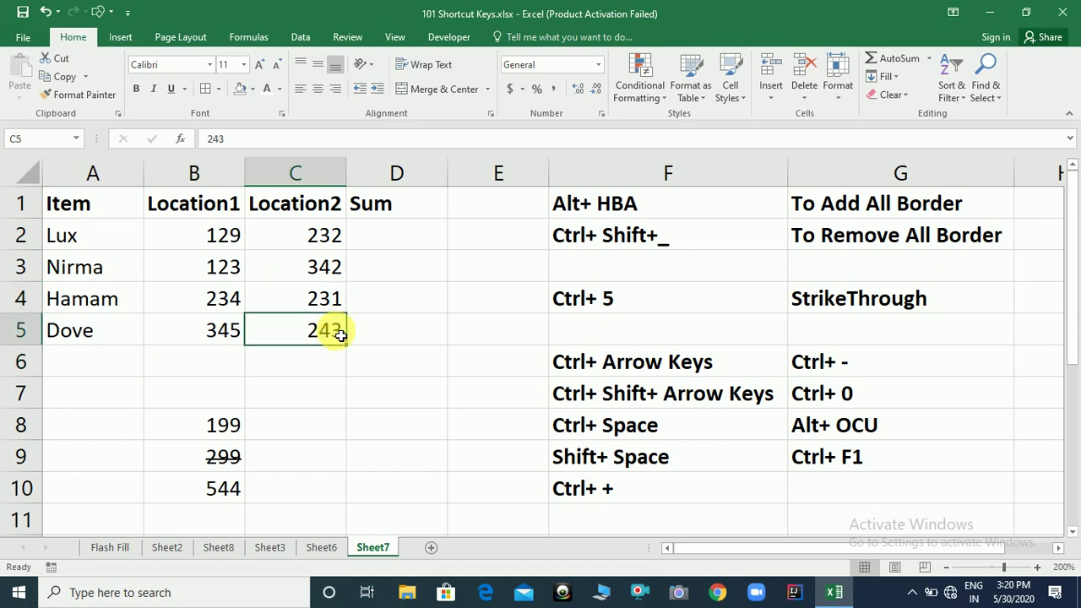
pyautogui.hotkey('ctrl', '0')
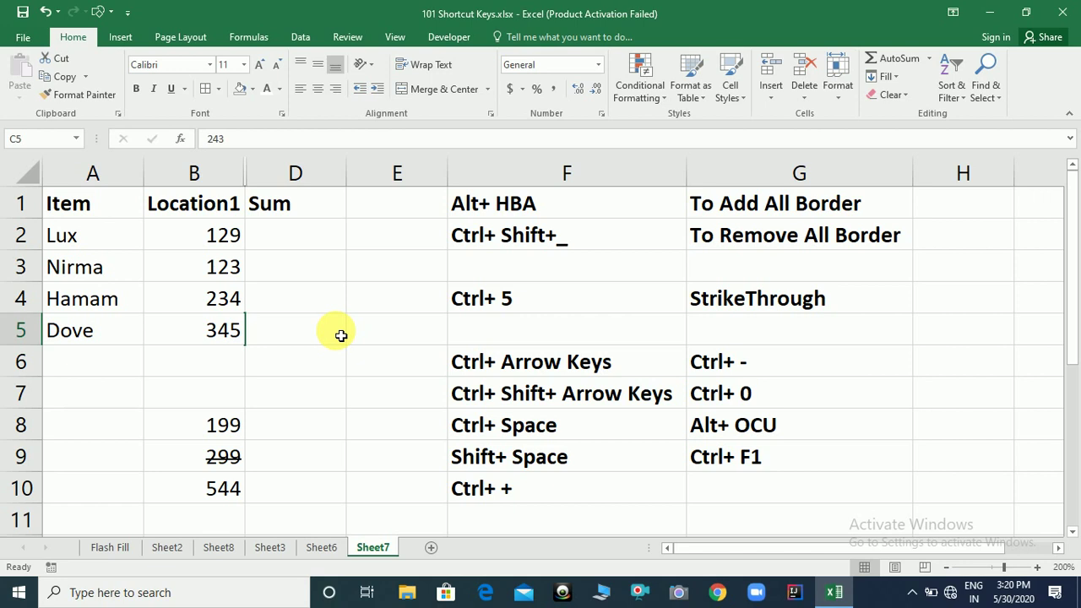
pyautogui.hotkey('alt', 'o')
pyautogui.press('c')
pyautogui.press('u')
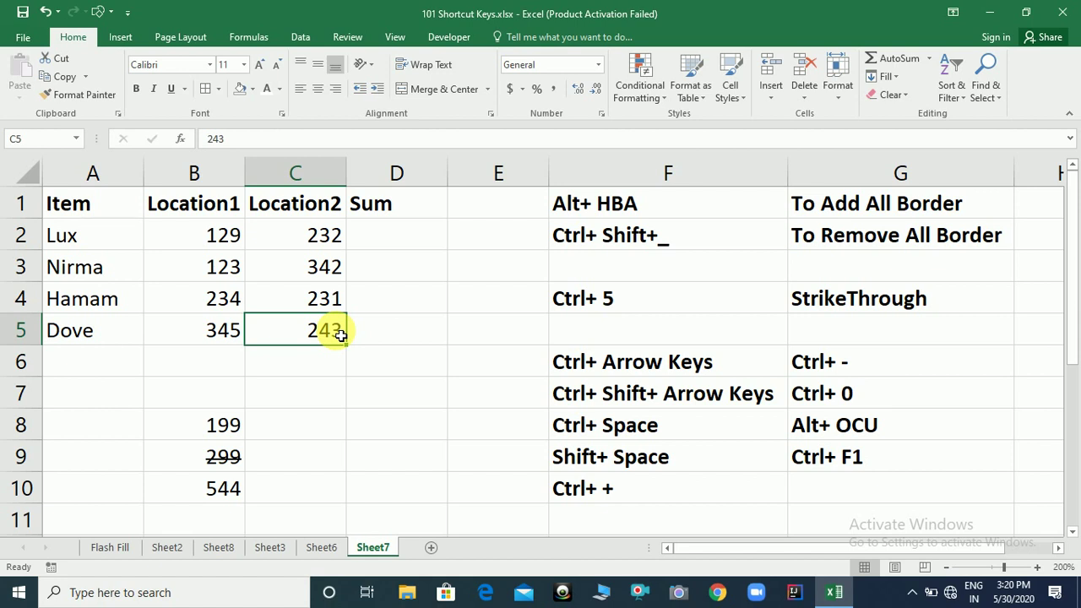
# Step: Hide Location2 again; Alt, O, C, U from B4 fails to unhide it
pyautogui.hotkey('ctrl', '0')
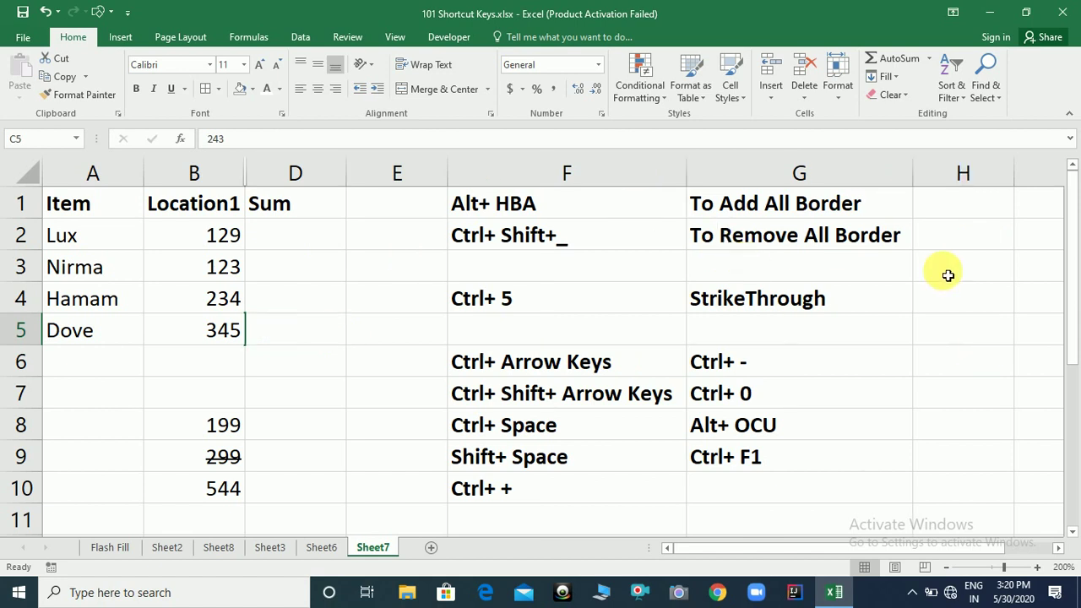
pyautogui.click(997, 260)
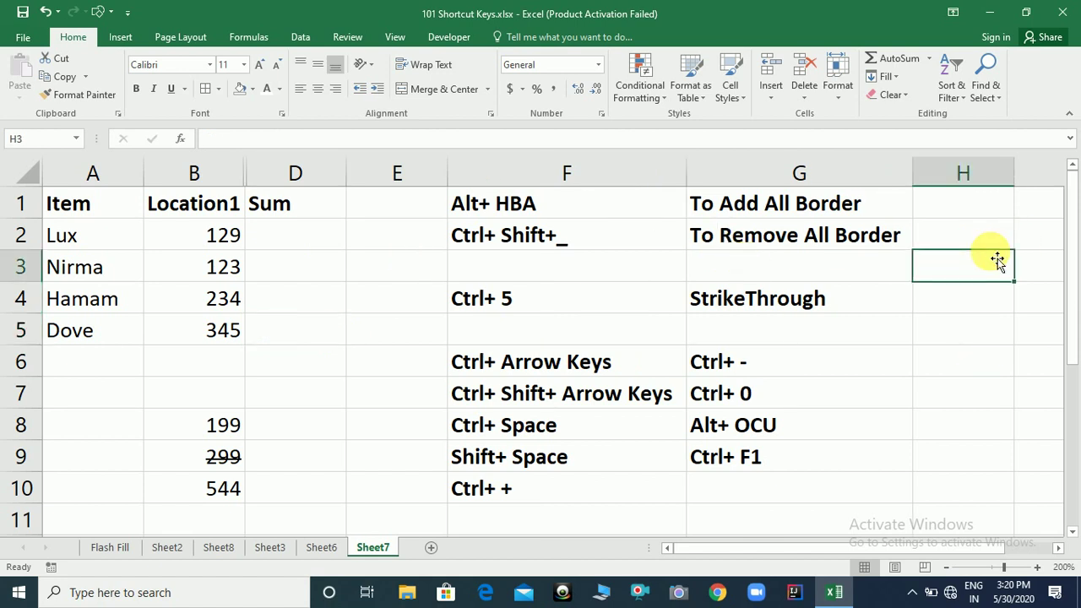
pyautogui.click(954, 399)
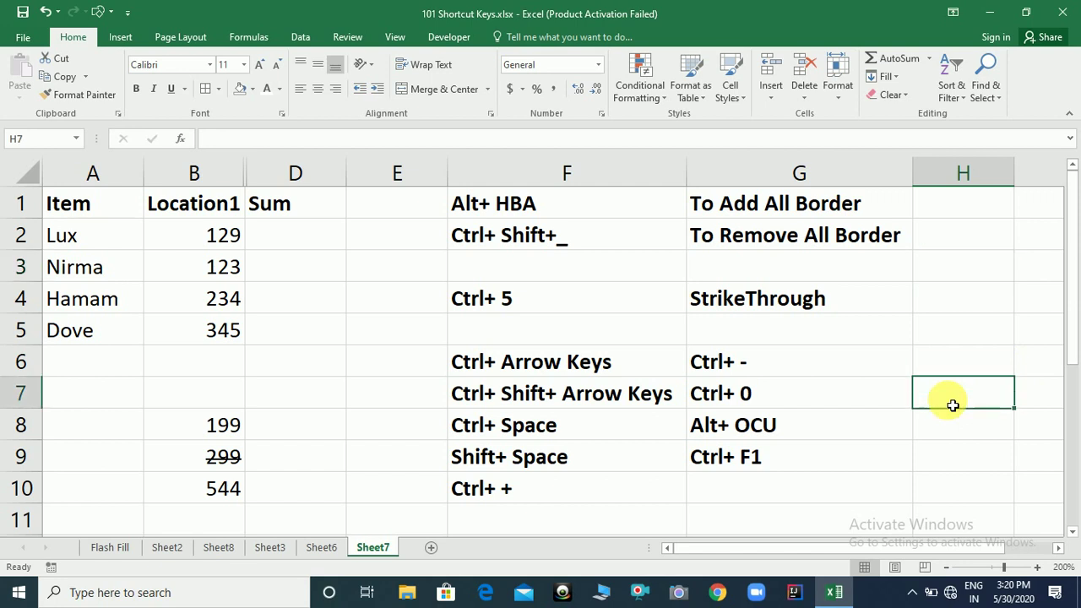
pyautogui.click(226, 298)
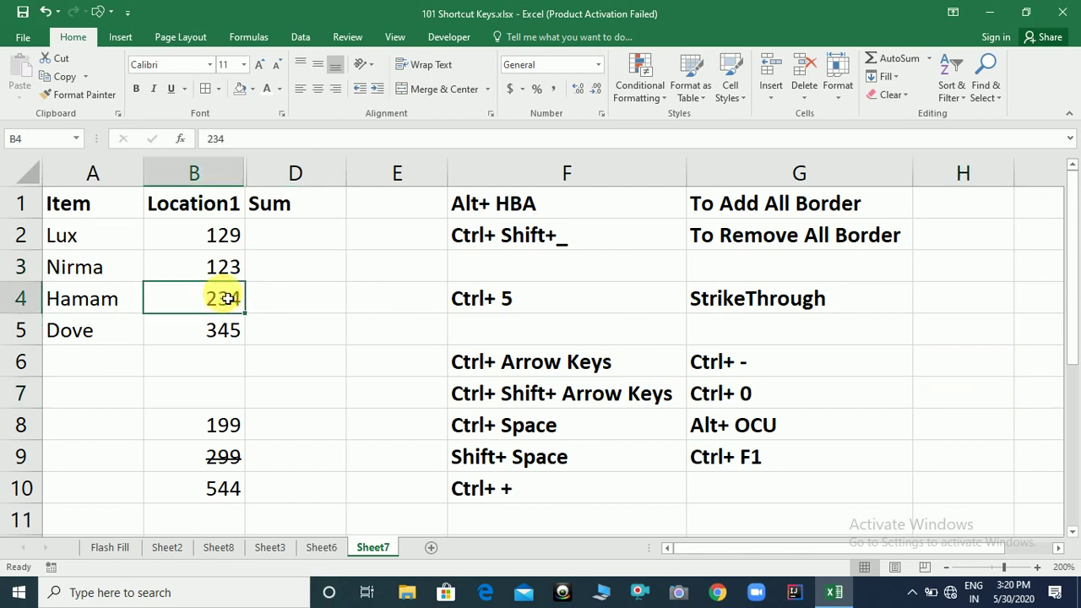
pyautogui.hotkey('alt', 'o')
pyautogui.press('c')
pyautogui.press('u')
pyautogui.hotkey('alt', 'o')
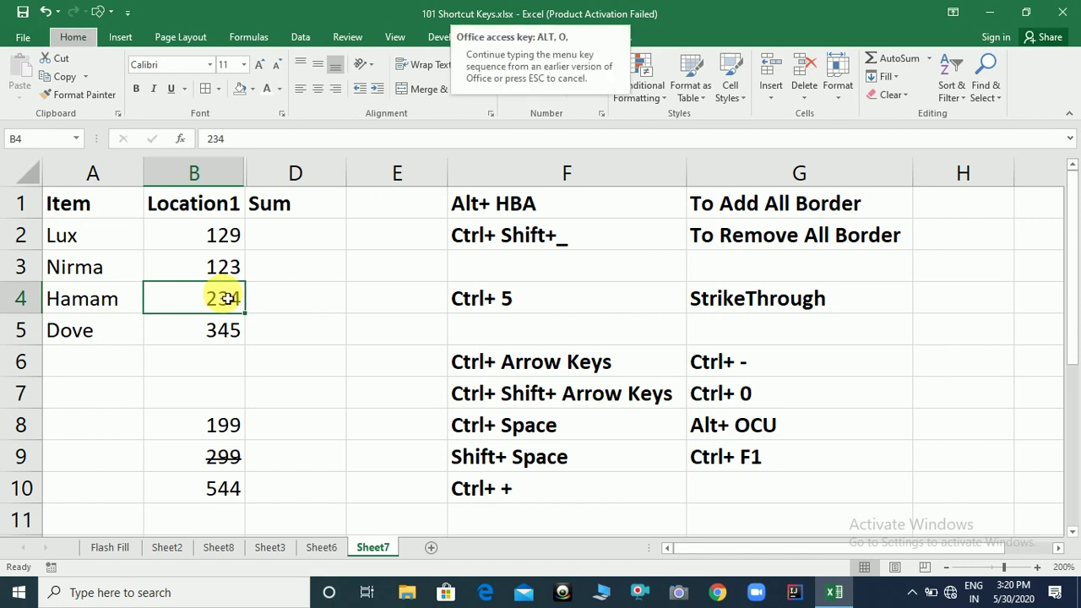
pyautogui.press('c')
pyautogui.press('u')
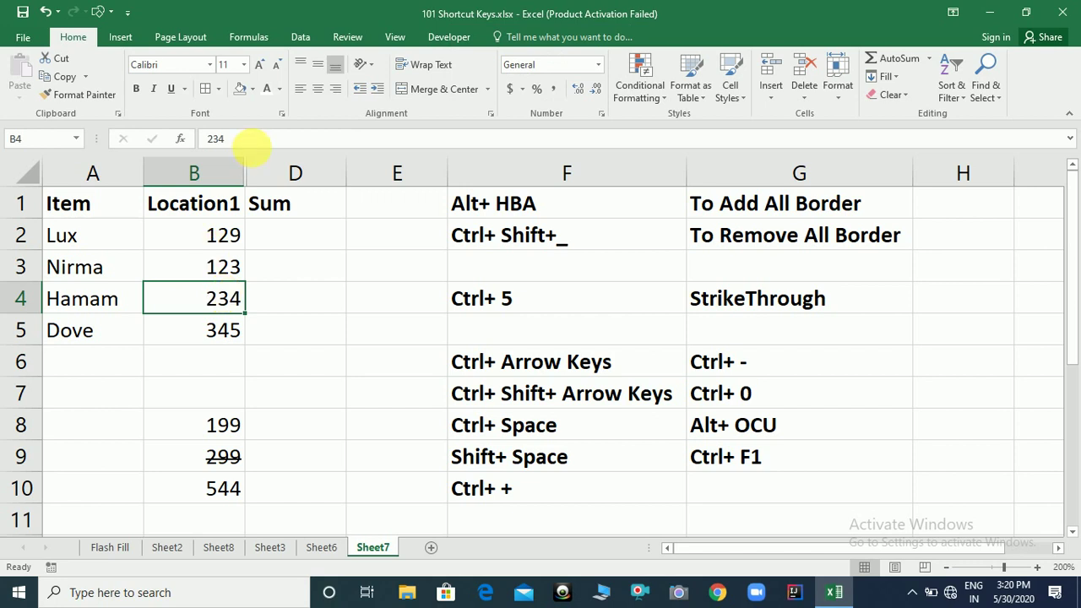
# Step: Select B1 across the hidden column to Sum and unhide Location2 with Alt, O, C, U
pyautogui.click(210, 207)
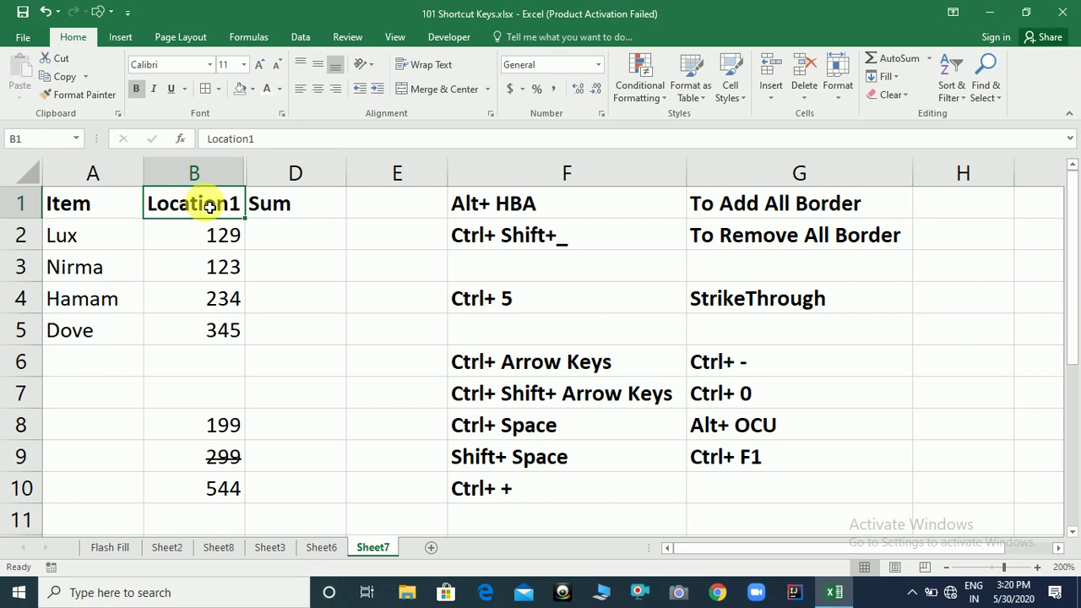
pyautogui.hotkey('shift', 'Right')
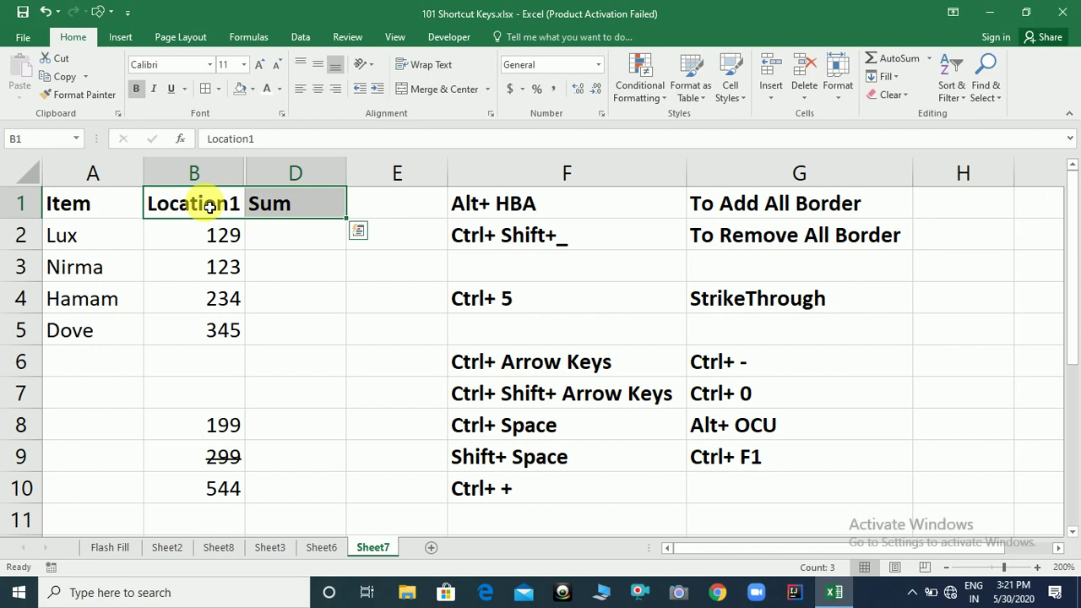
pyautogui.hotkey('alt', 'o')
pyautogui.press('c')
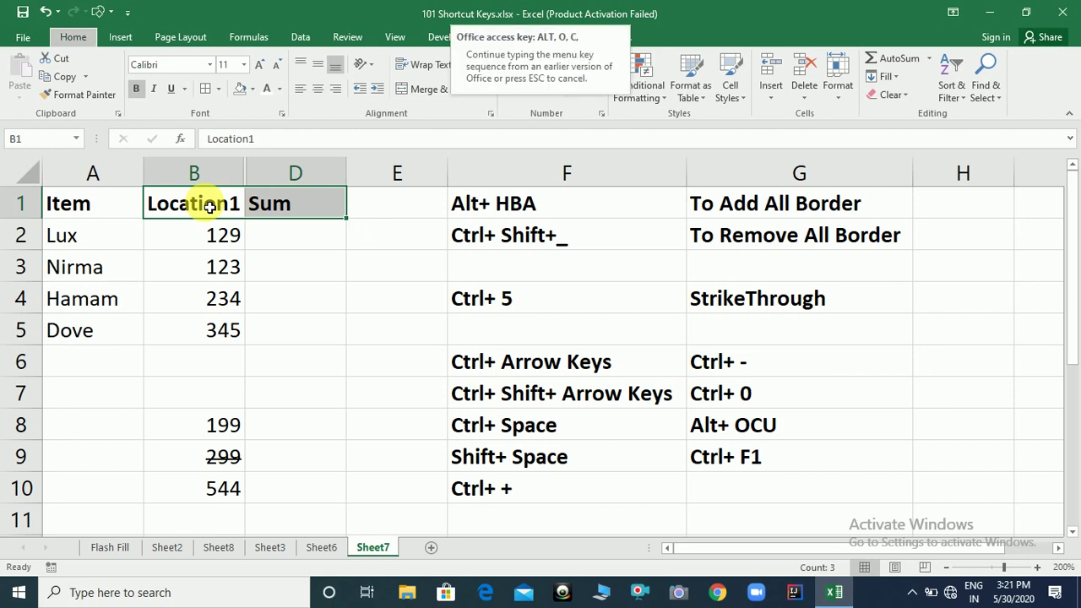
pyautogui.press('u')
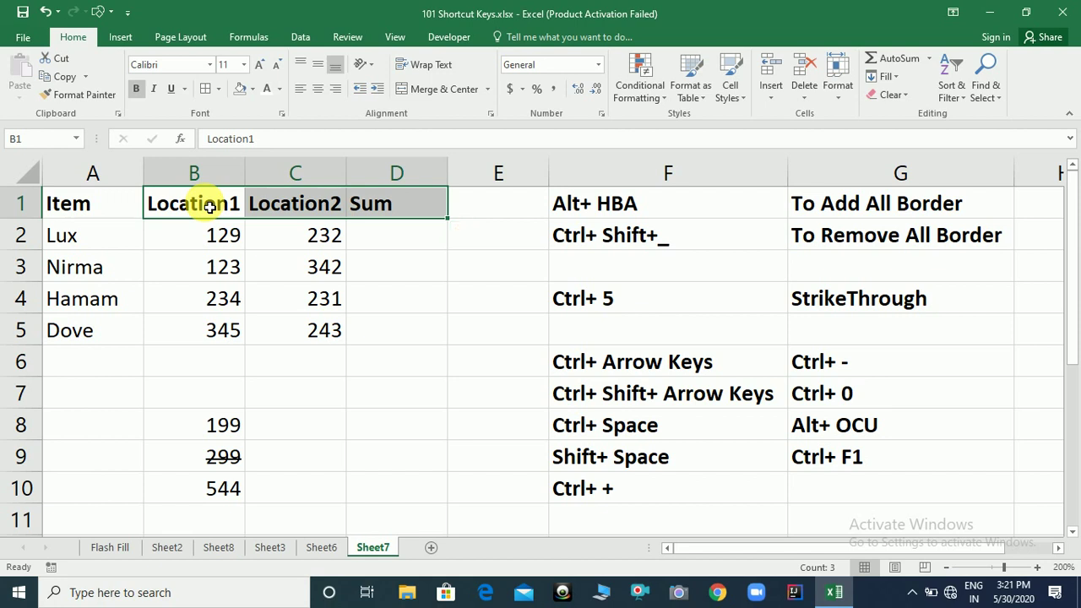
pyautogui.hotkey('ctrl', 'F1')
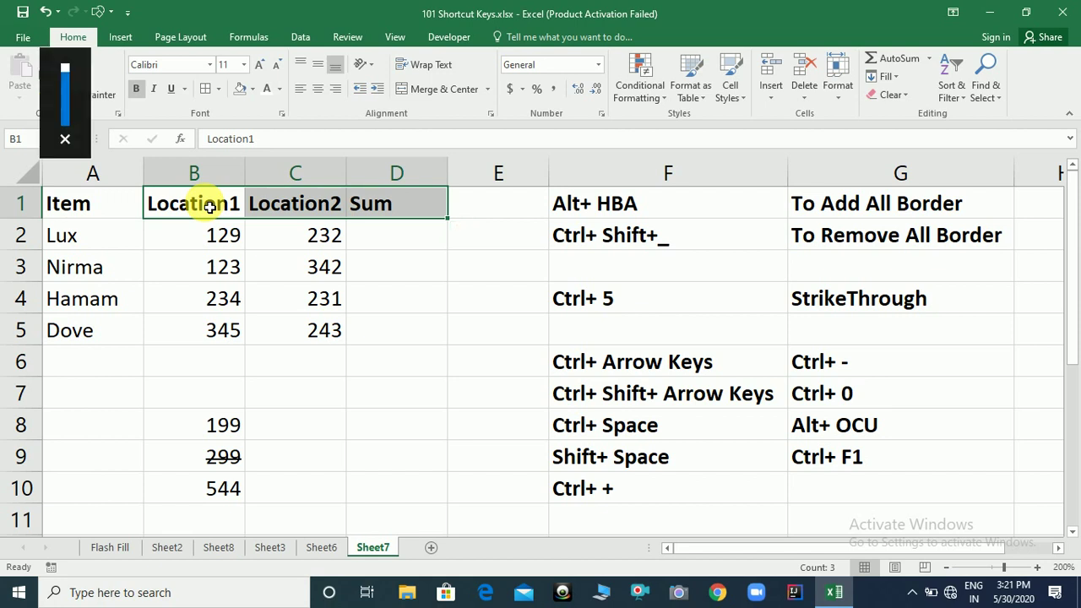
pyautogui.hotkey('ctrl', 'F1')
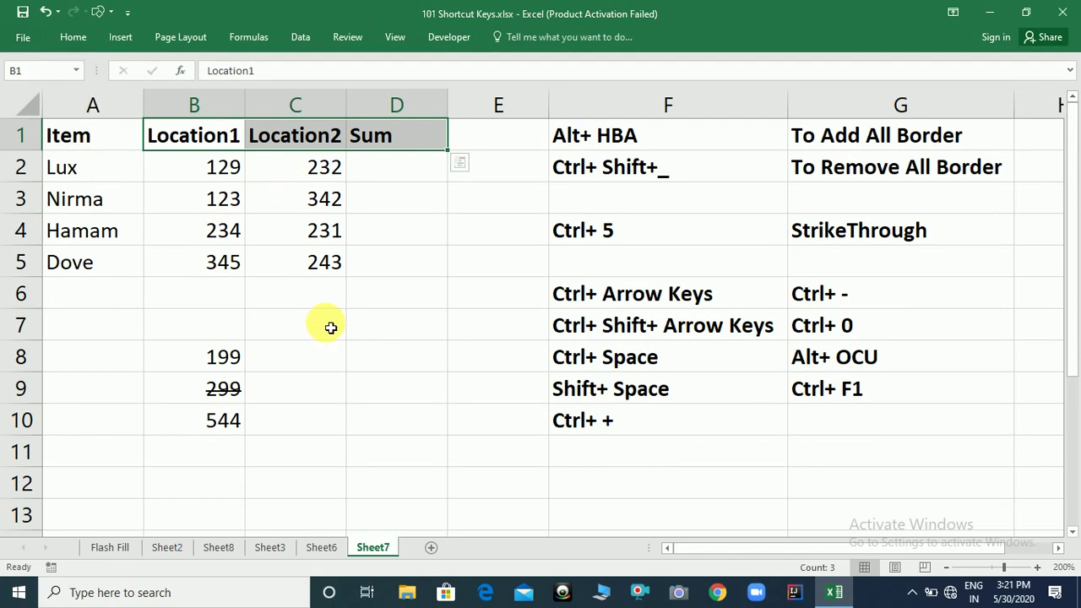
pyautogui.hotkey('ctrl', 'F1')
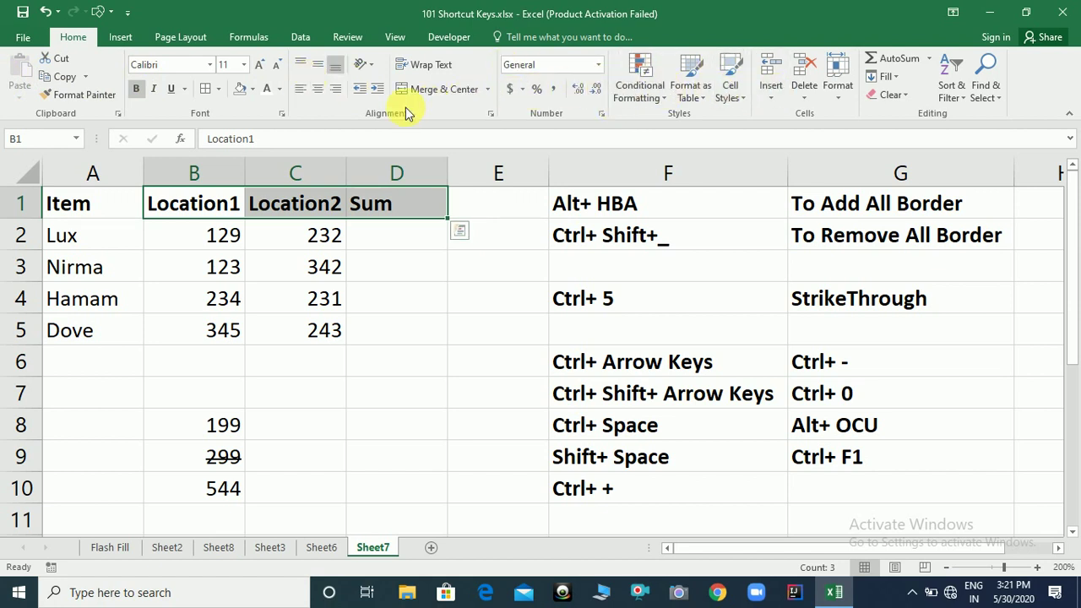
pyautogui.hotkey('ctrl', 'F1')
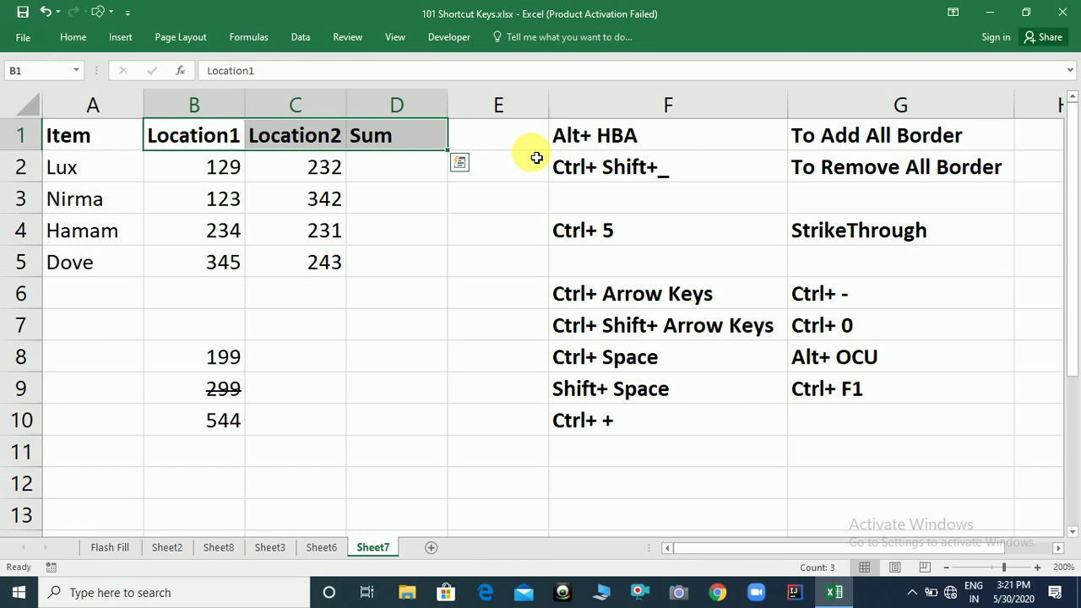
pyautogui.hotkey('ctrl', 'F1')
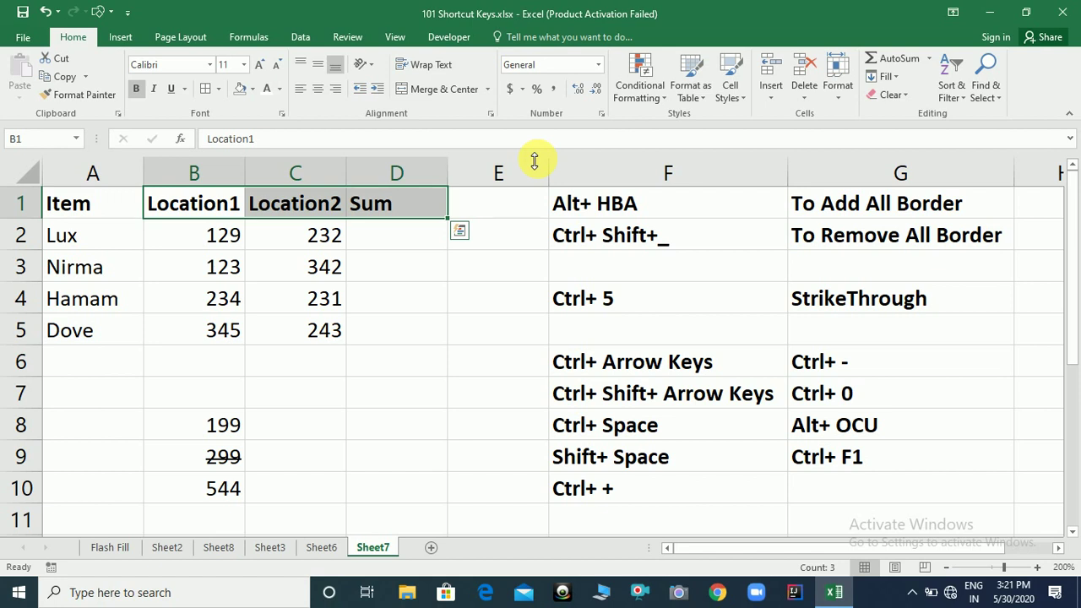